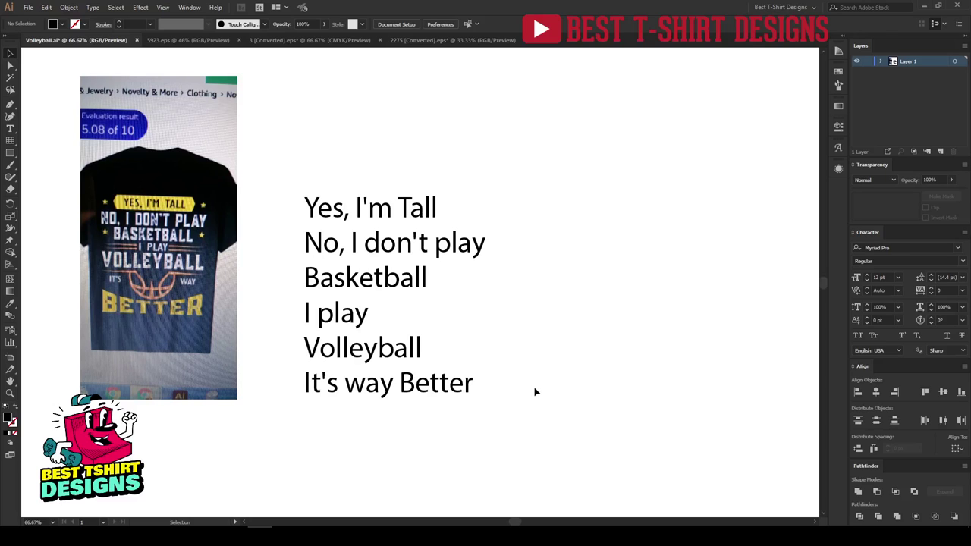
Step: Move the block of slogan text lines right and up, and shift the T-shirt reference photo left, away from the text
scroll(272, 282, "up", 1)
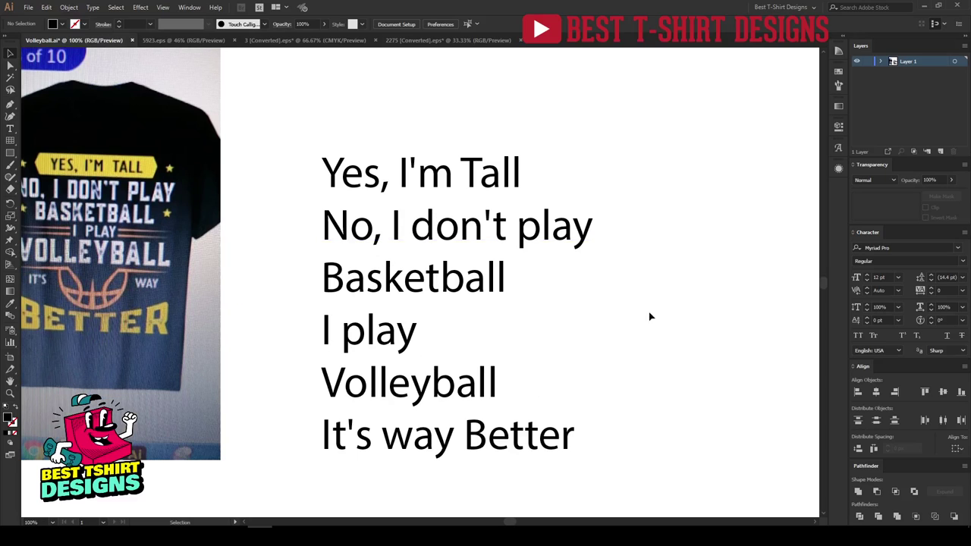
scroll(521, 203, "down", 2)
left_click_drag(400, 146, 613, 405)
left_click_drag(561, 253, 622, 256)
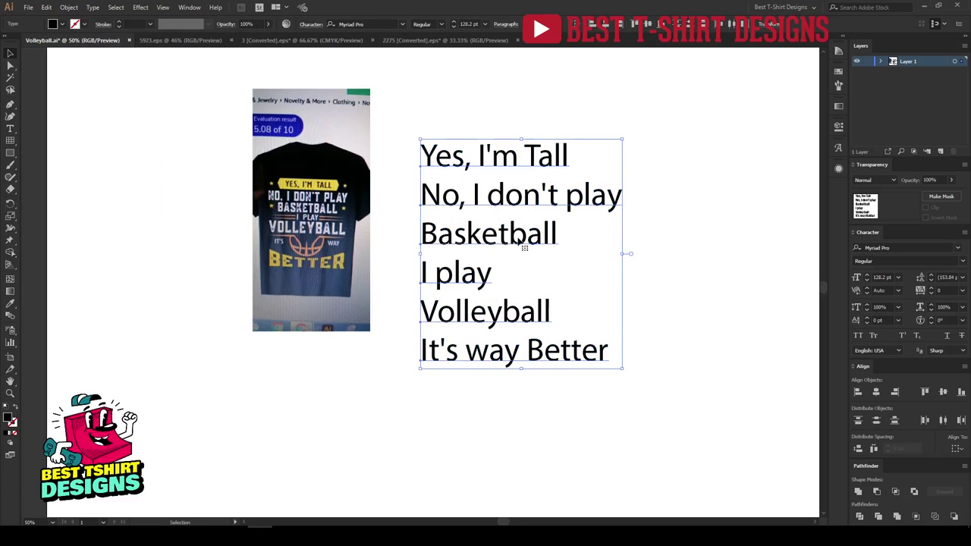
left_click_drag(521, 245, 542, 195)
scroll(524, 140, "up", 1)
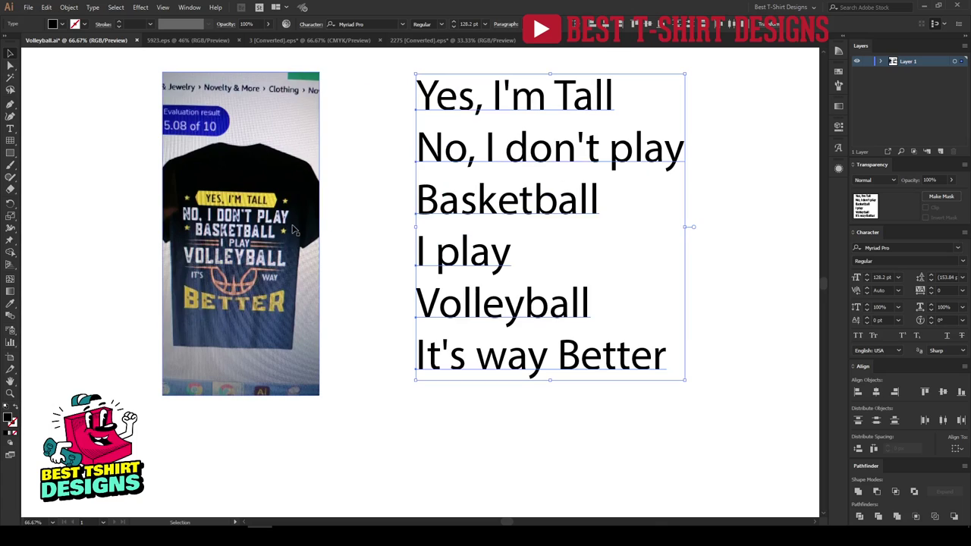
left_click_drag(277, 302, 237, 307)
left_click(341, 296)
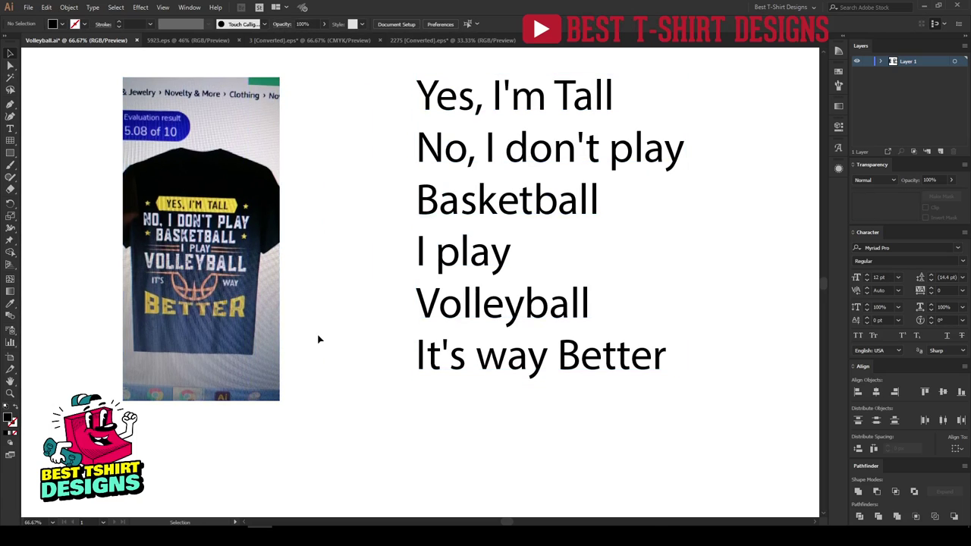
left_click_drag(286, 354, 88, 180)
left_click(344, 297)
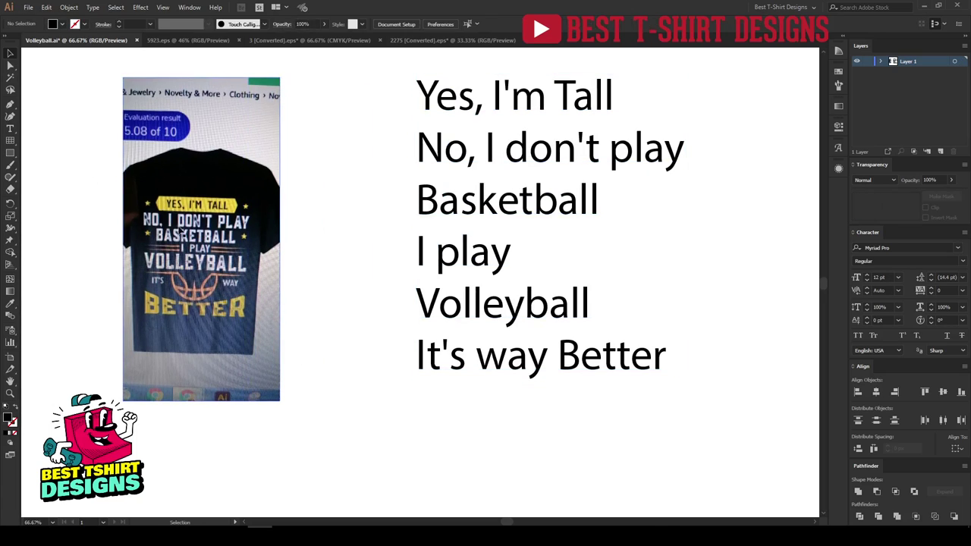
scroll(377, 181, "up", 1)
left_click_drag(368, 101, 727, 480)
left_click(728, 409)
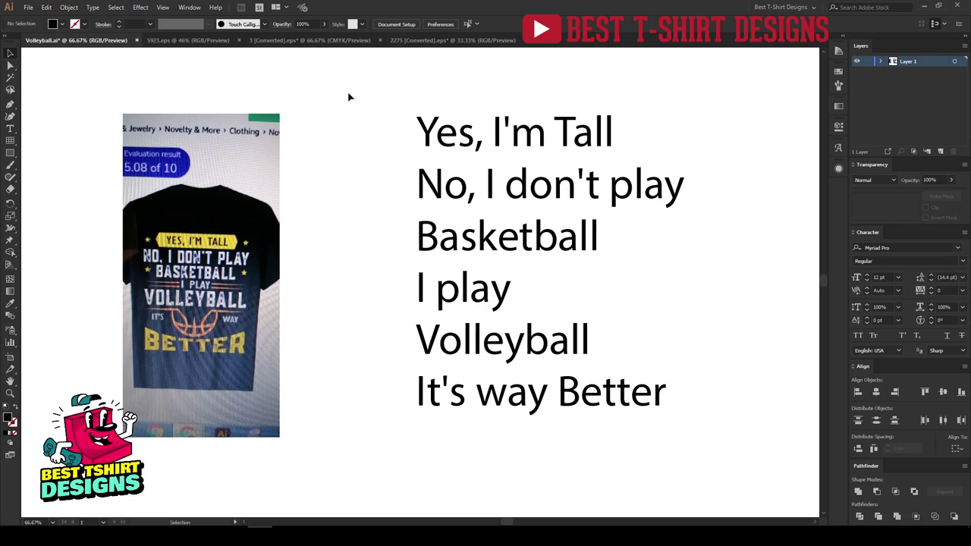
left_click_drag(364, 78, 737, 460)
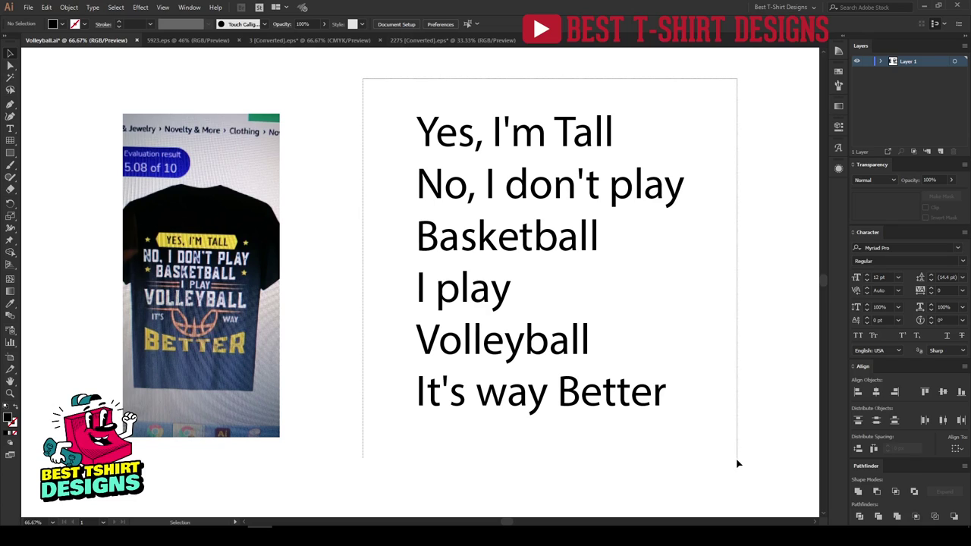
left_click(371, 391)
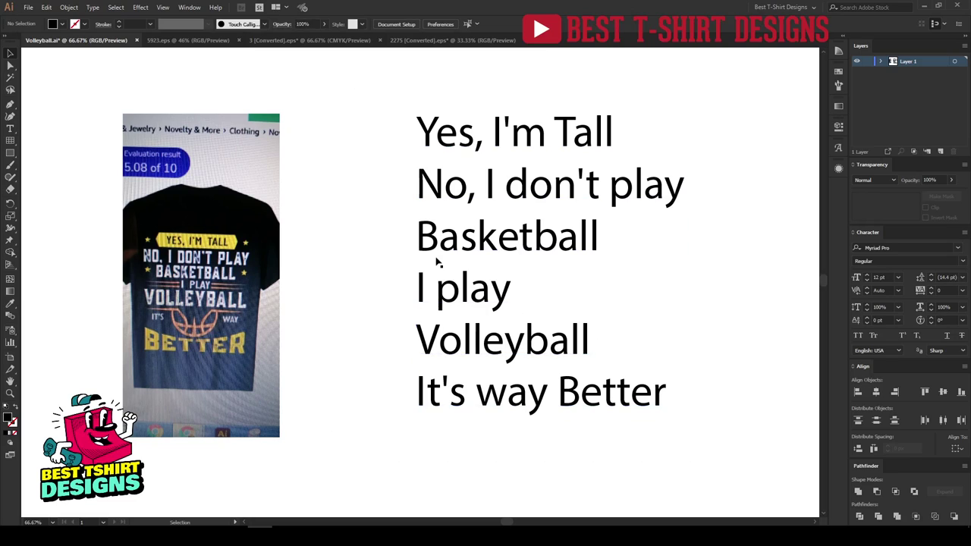
Step: Move the word "Volleyball" out of the slogan list into the empty area to the right of "I play"
left_click_drag(703, 329, 536, 330)
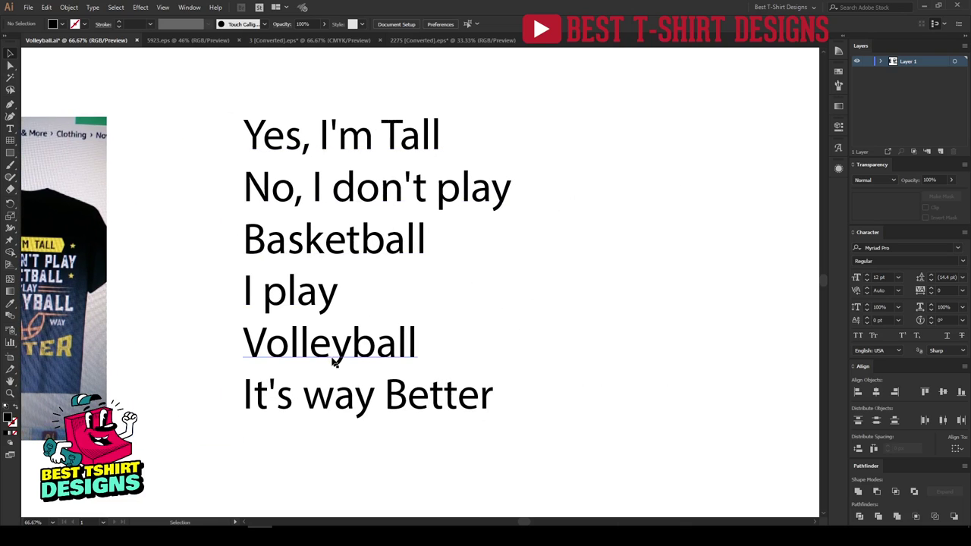
left_click_drag(326, 357, 612, 325)
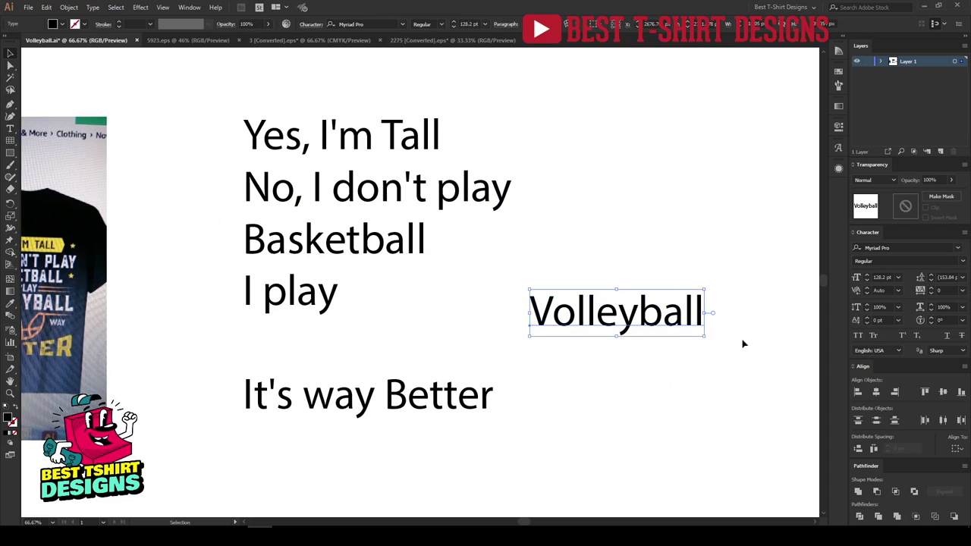
left_click(656, 377)
left_click_drag(506, 275, 722, 357)
left_click(463, 245)
left_click(358, 251)
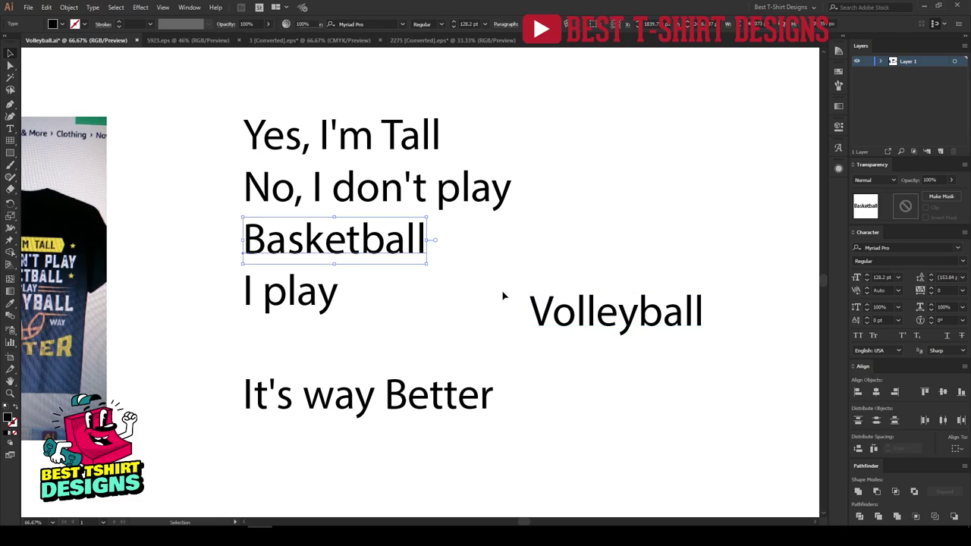
left_click(503, 295)
left_click(357, 244)
left_click(455, 274)
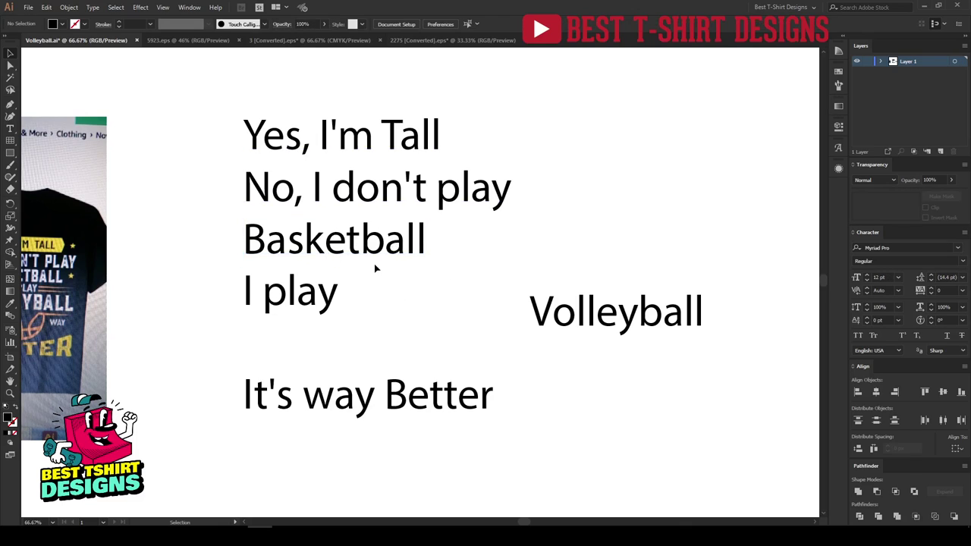
left_click_drag(484, 269, 730, 371)
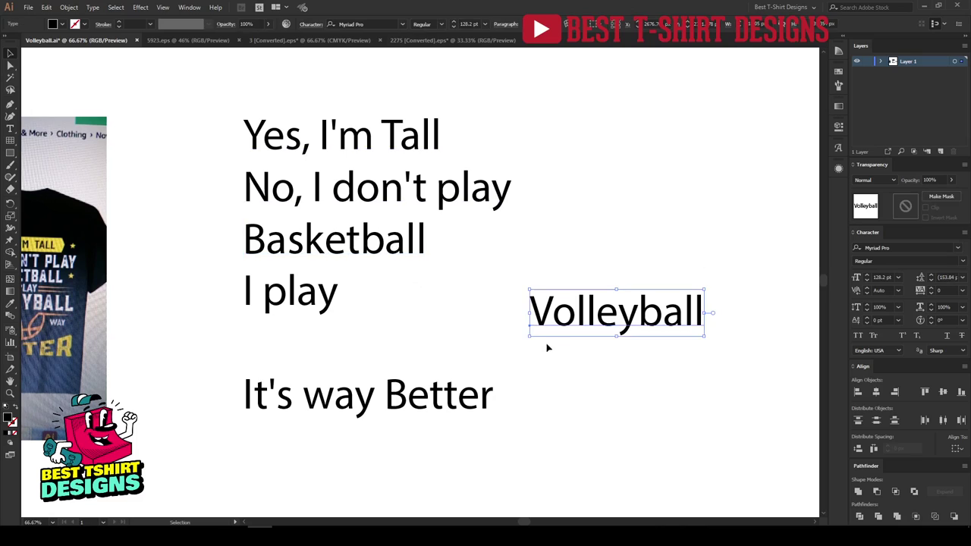
left_click(482, 314)
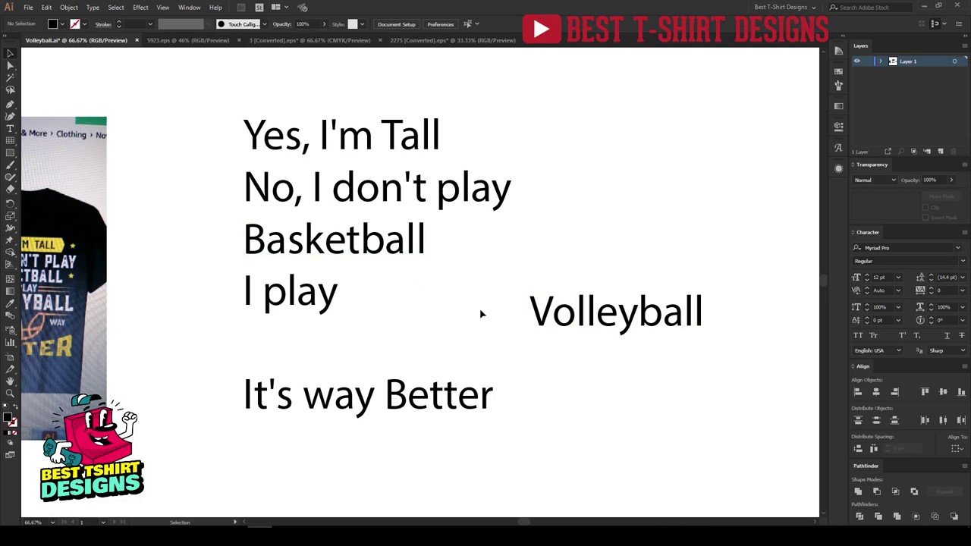
Step: Switch to the web browser and search Google Images for "volleyball designs for shirts" in a new tab
key("alt+Tab")
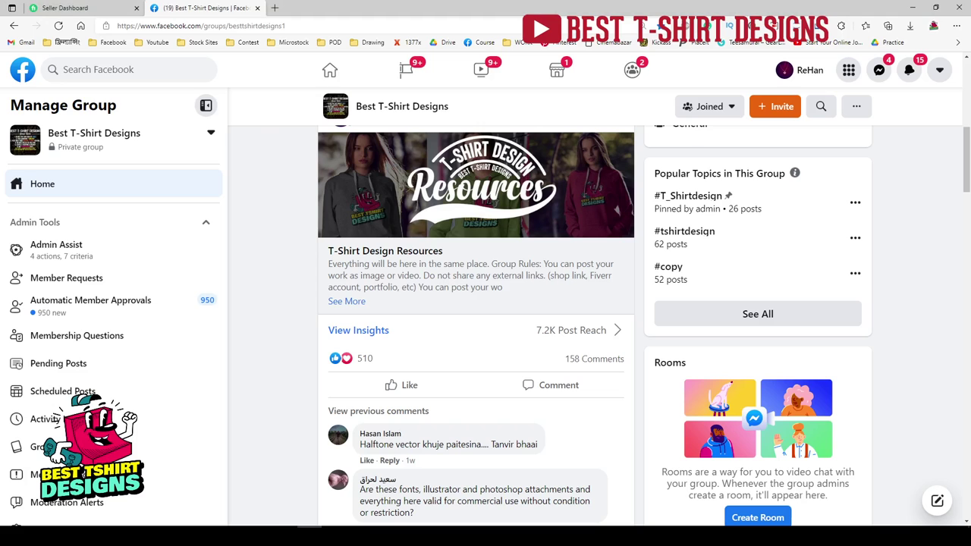
left_click(275, 8)
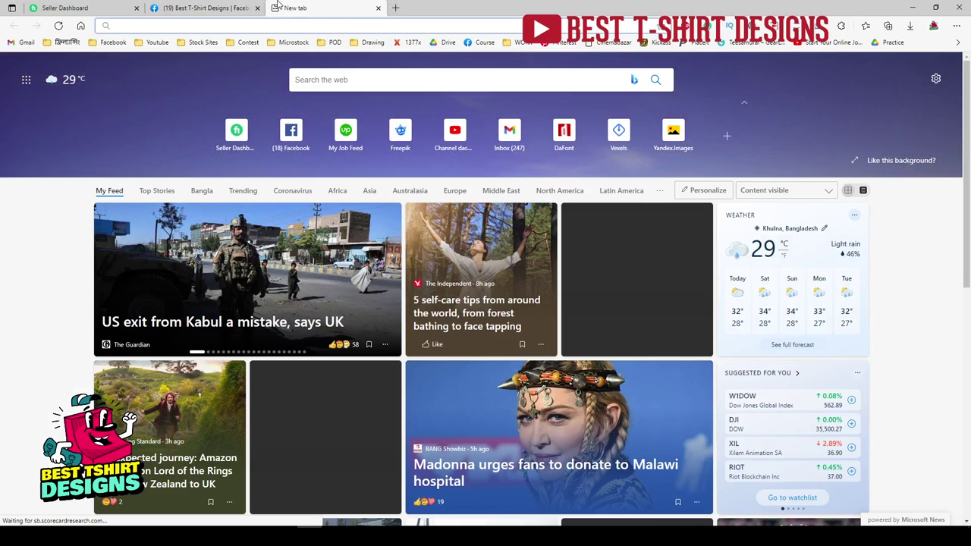
type("volleyball designs")
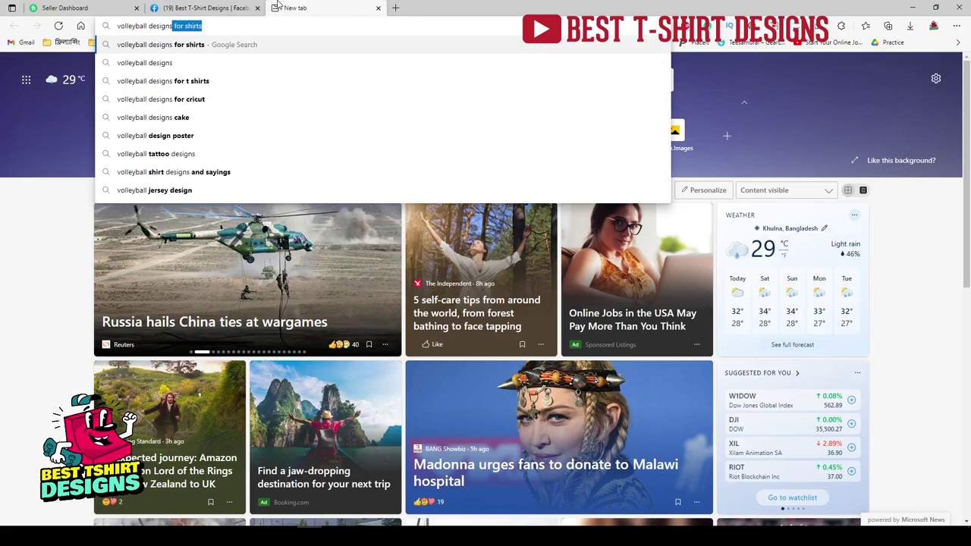
key("Return")
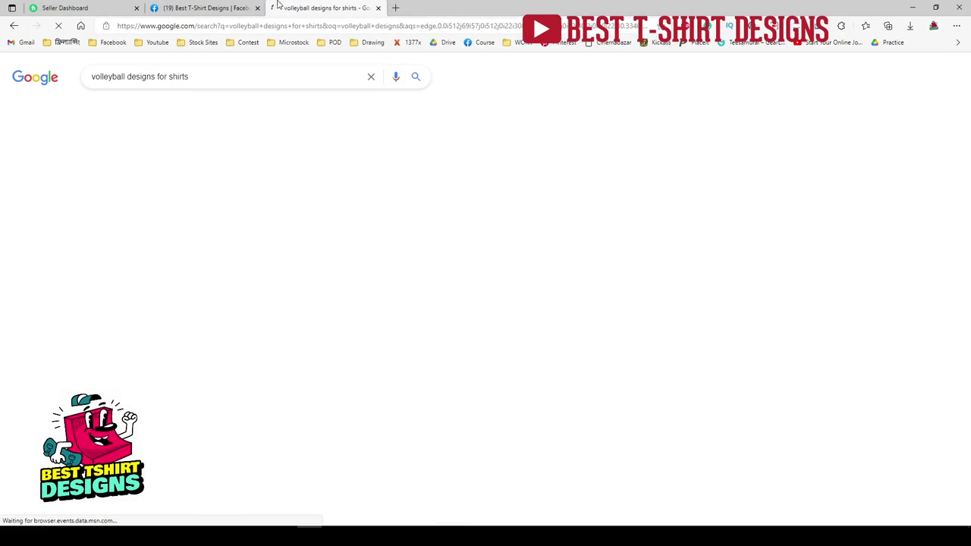
left_click(146, 111)
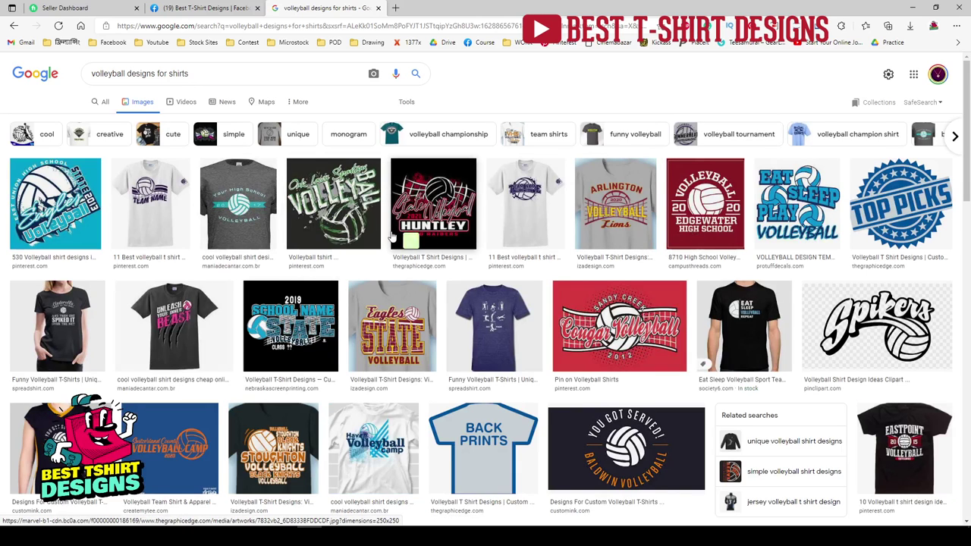
Step: Browse the image results for volleyball shirt design ideas
scroll(326, 277, "down", 2)
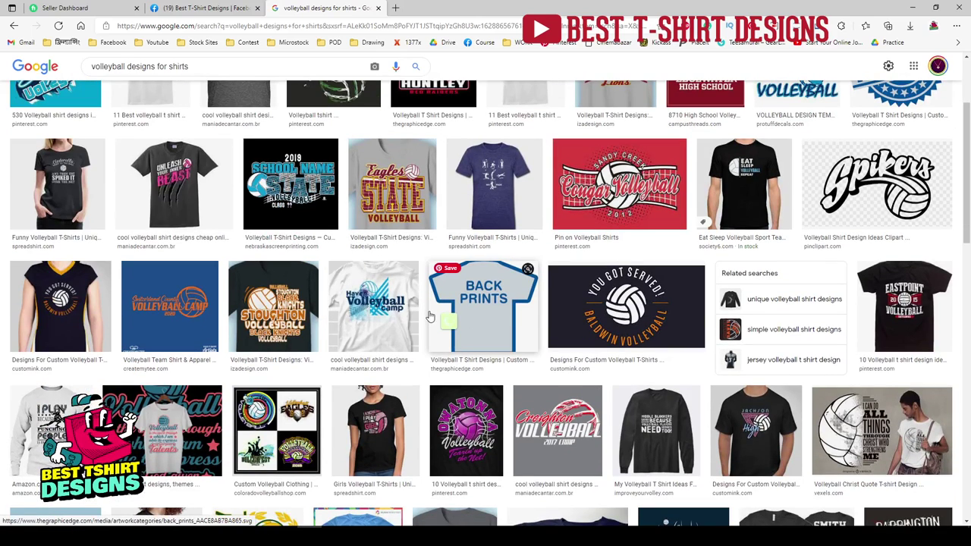
scroll(429, 316, "down", 4)
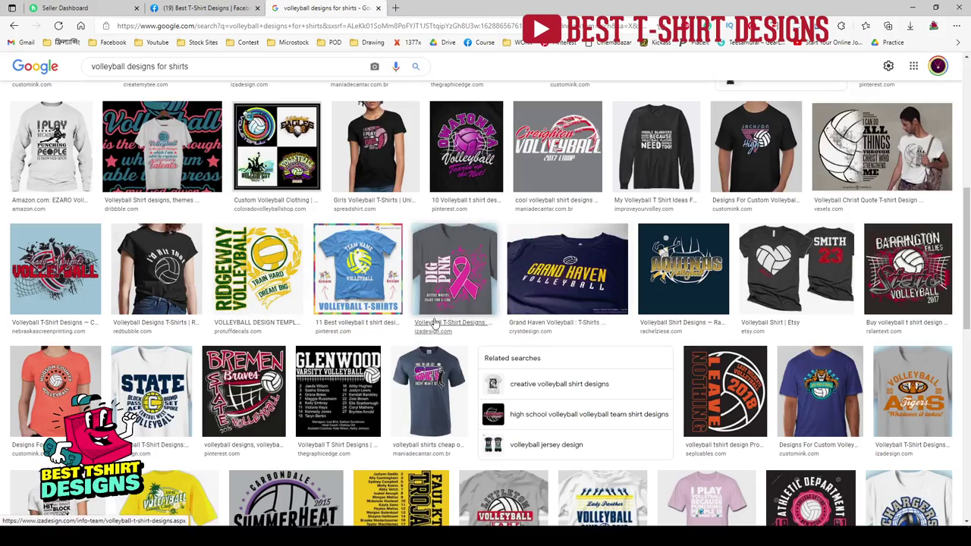
scroll(436, 323, "down", 2)
scroll(436, 323, "down", 3)
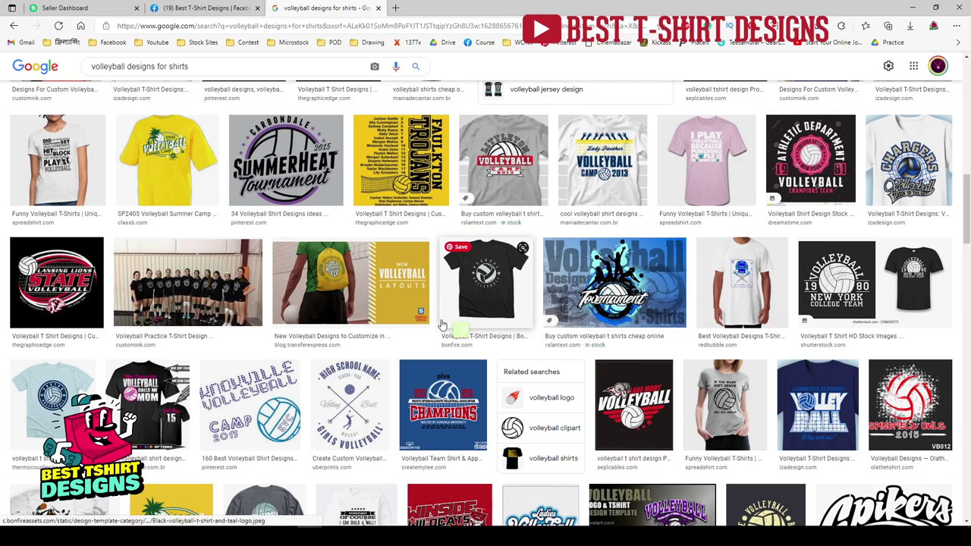
scroll(442, 325, "down", 3)
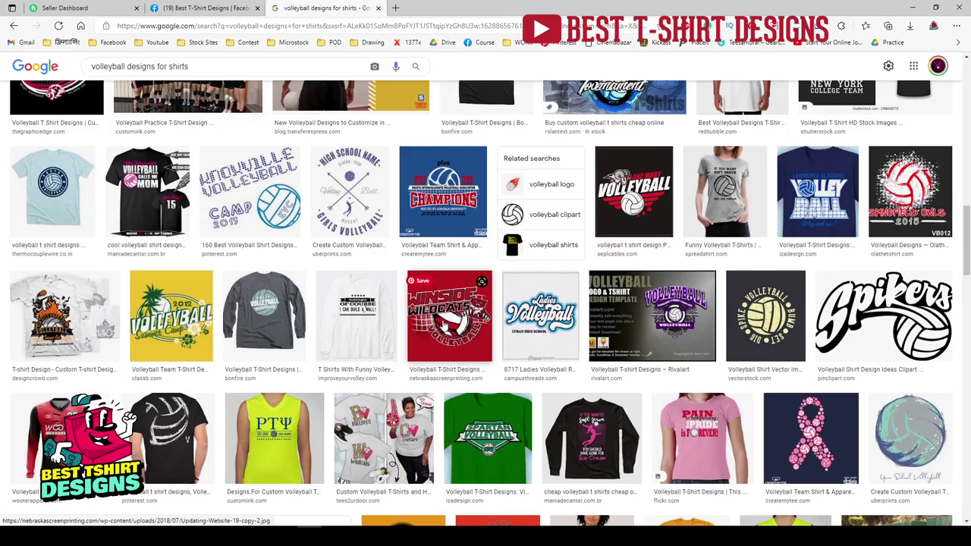
scroll(442, 324, "down", 3)
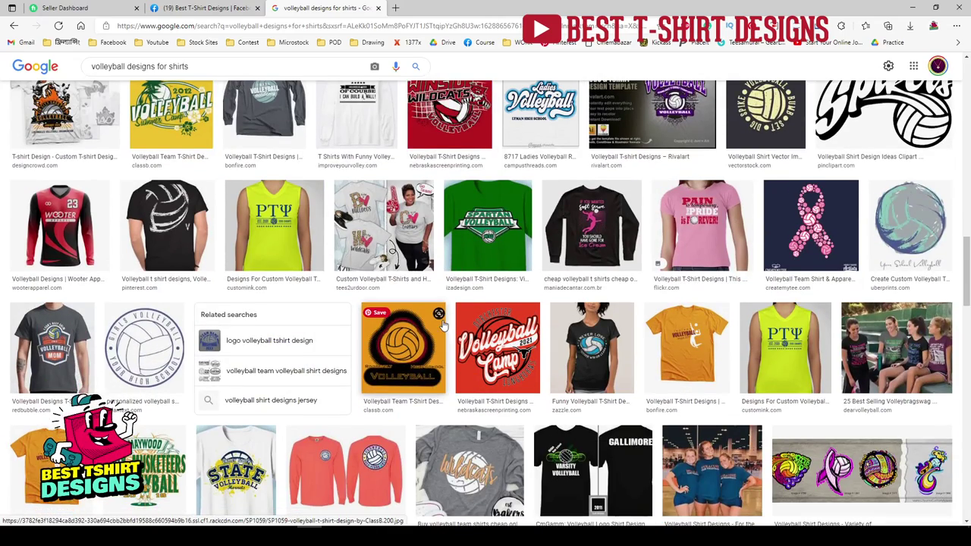
Step: Preview the "Volleyball Camp", "Volleyball Mom", "Soft Serve" and round "Girls Volleyball" designs to compare their layouts
left_click(500, 355)
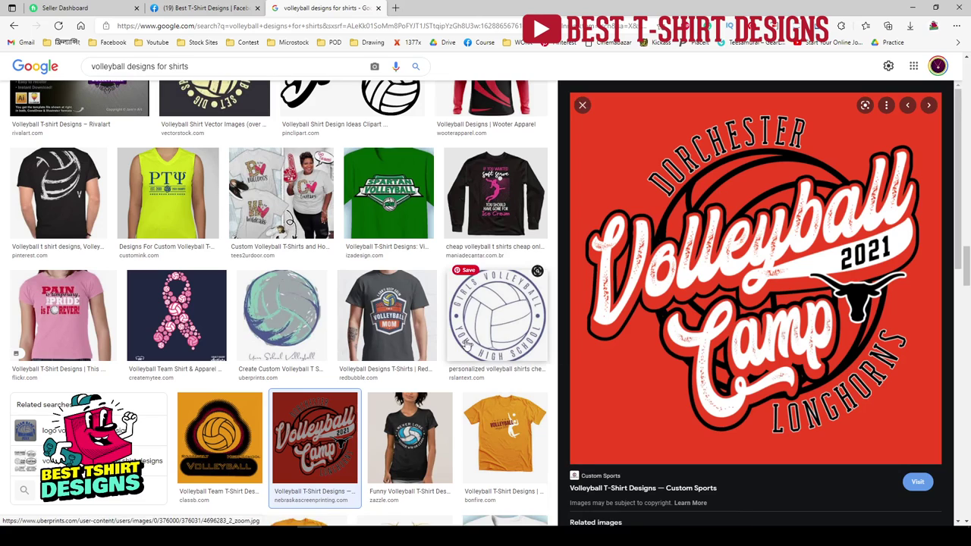
left_click(386, 315)
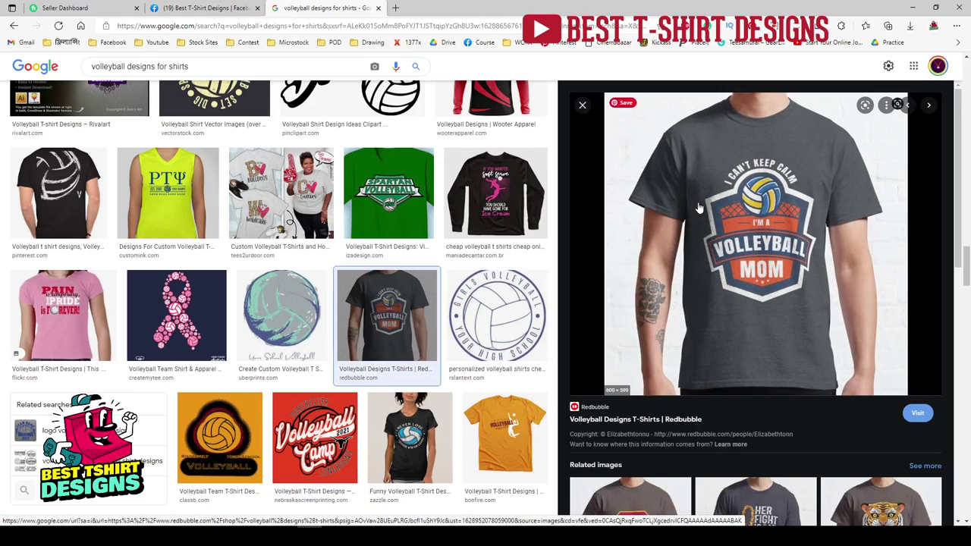
scroll(706, 296, "down", 3)
left_click(520, 203)
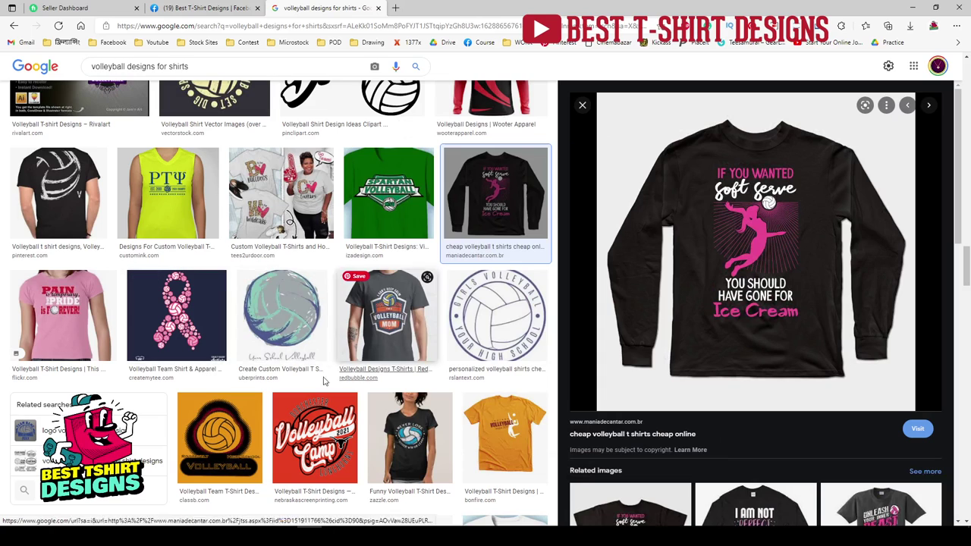
scroll(336, 381, "down", 3)
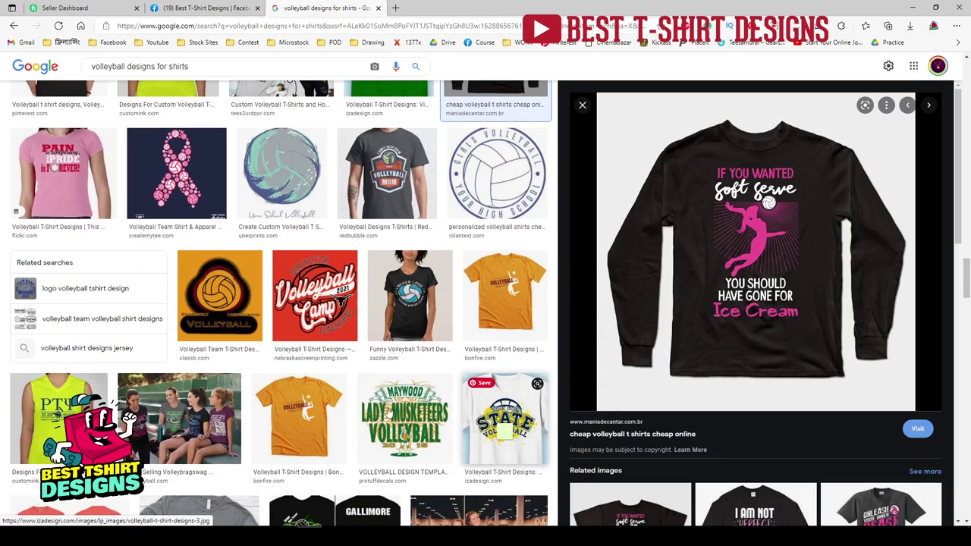
left_click(481, 179)
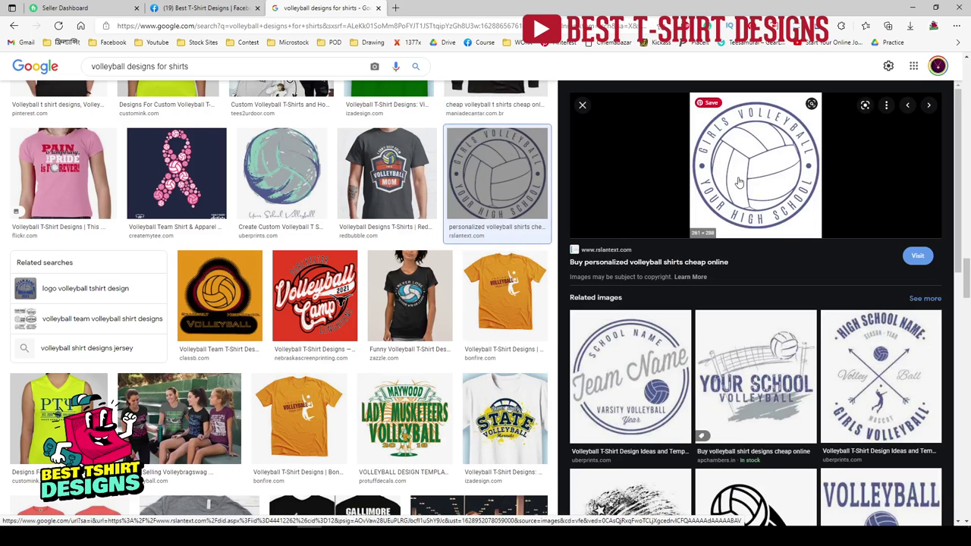
Step: Preview the "State Volleyball" shirt and the related VHS, "Lady Panther" and "Panther Volleyball Camp" designs further down the results
scroll(410, 275, "down", 6)
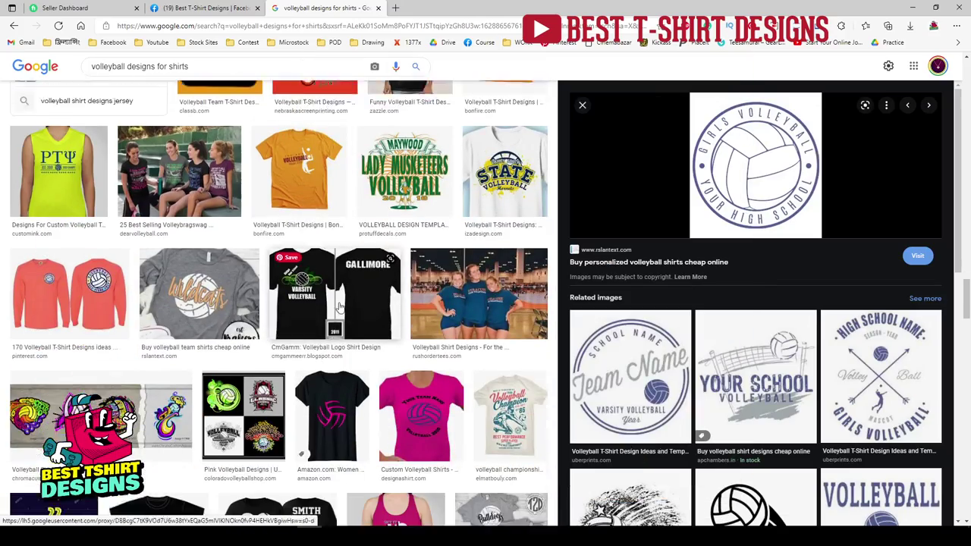
left_click(505, 135)
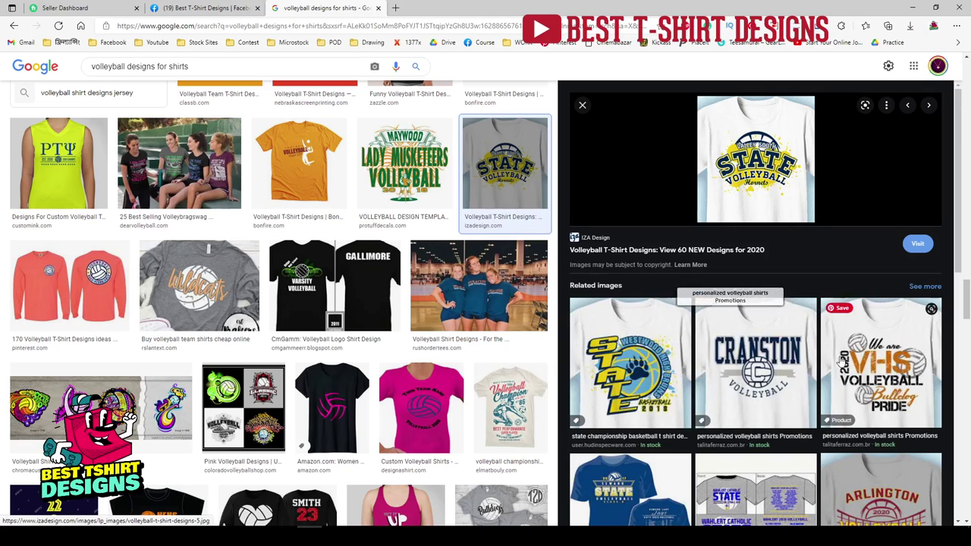
left_click(865, 362)
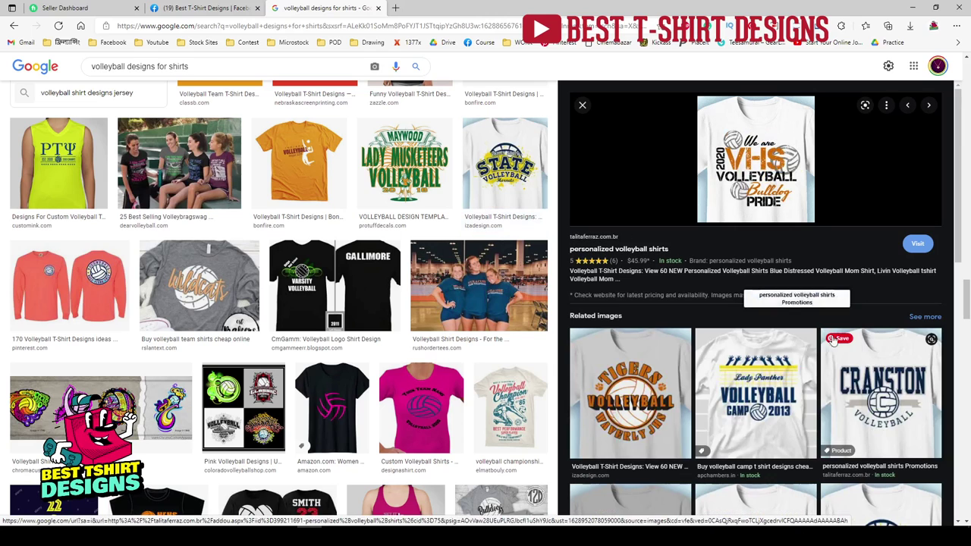
left_click(704, 380)
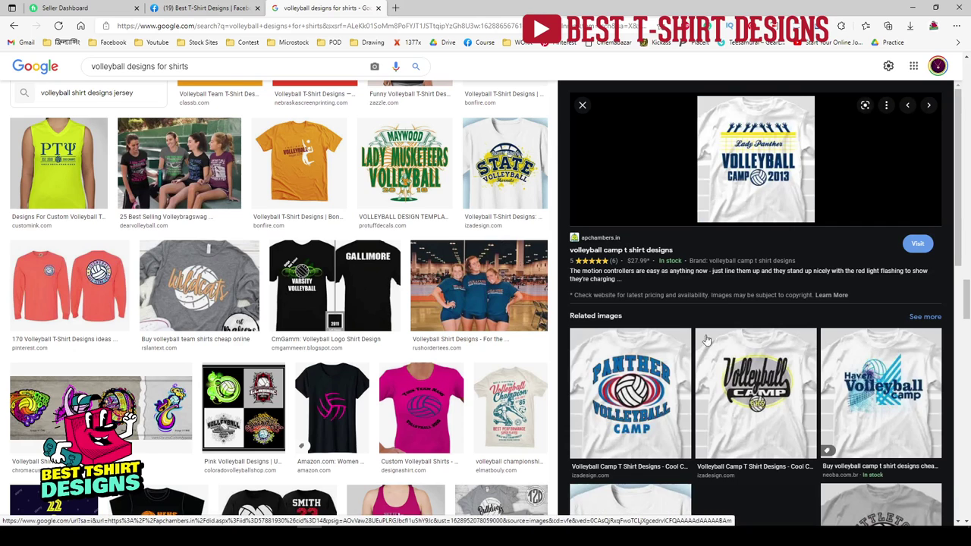
left_click(619, 395)
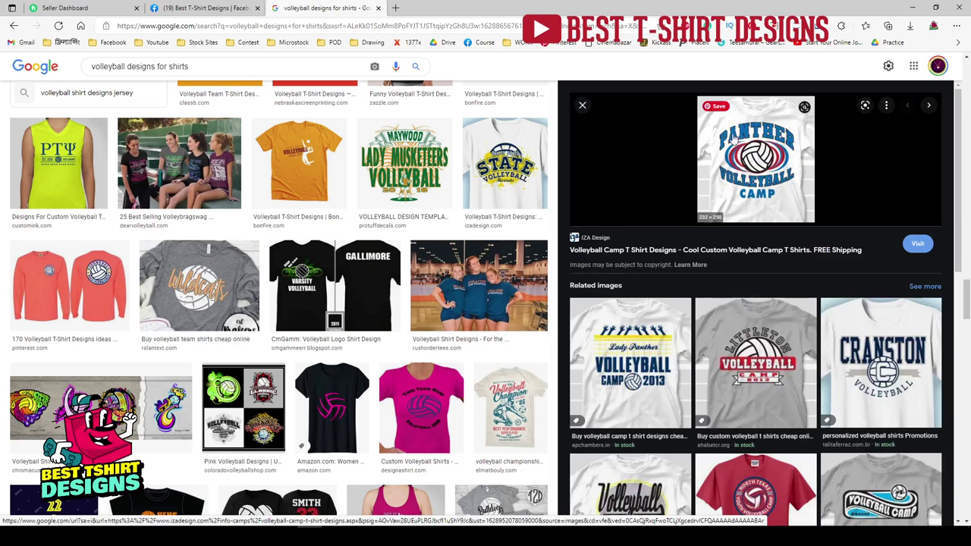
left_click(472, 204)
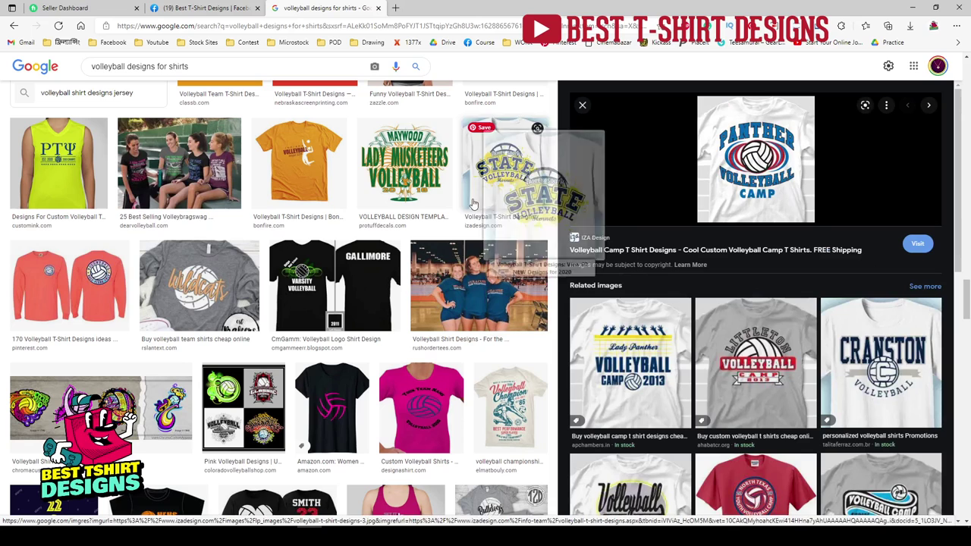
Step: Return to Volleyball.ai in Illustrator and move the separate "Volleyball" text closer to the "I play" line
left_click(478, 182)
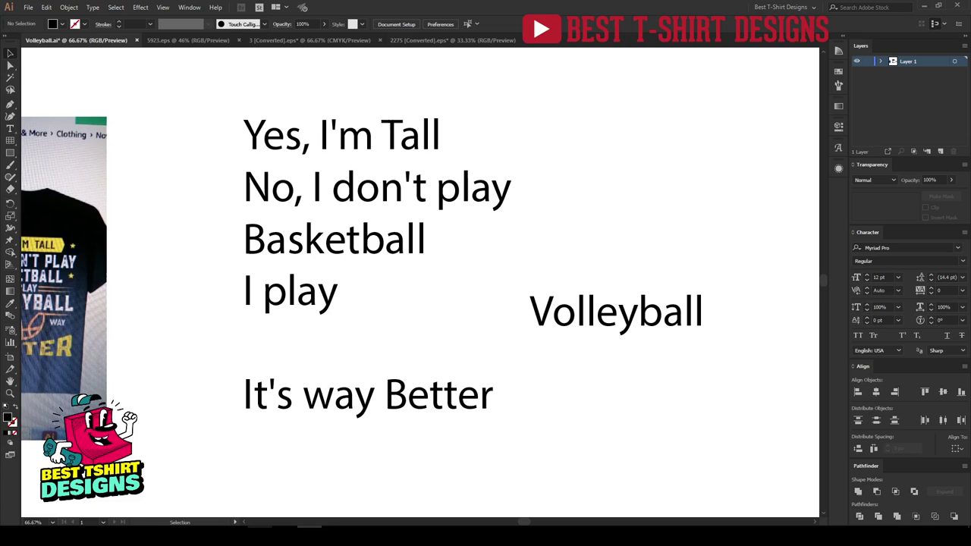
left_click_drag(535, 342, 499, 338)
left_click_drag(579, 315, 528, 328)
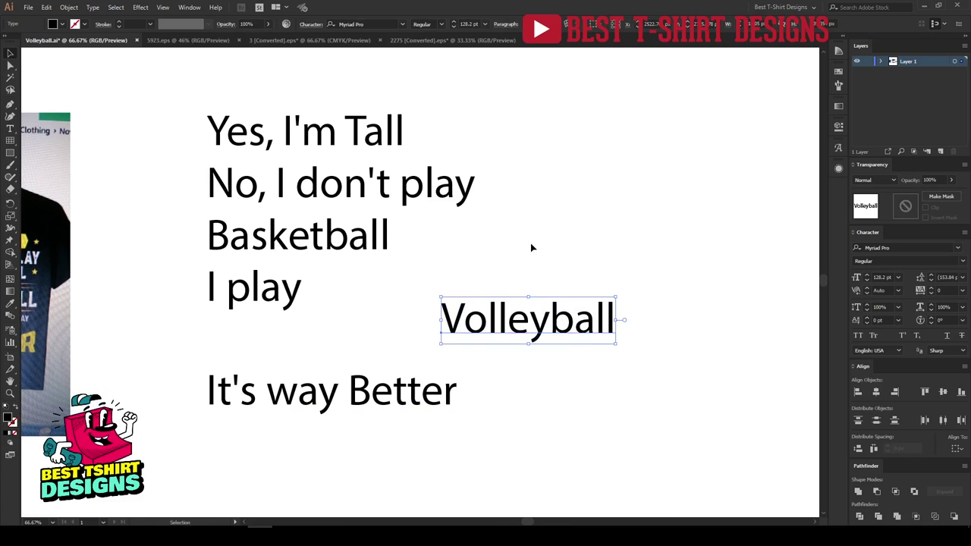
Step: Try the College fonts on the "Volleyball" text
left_click(373, 19)
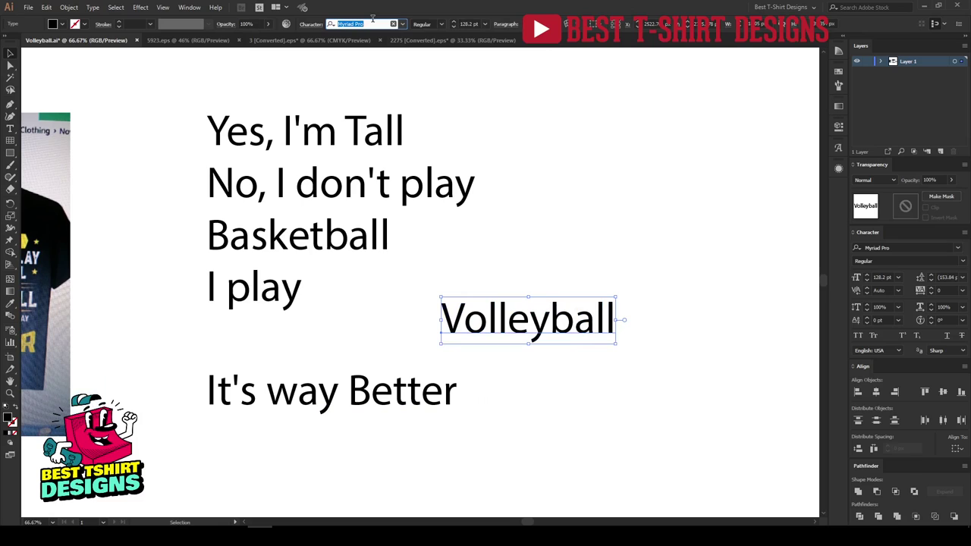
type("d")
type("oll")
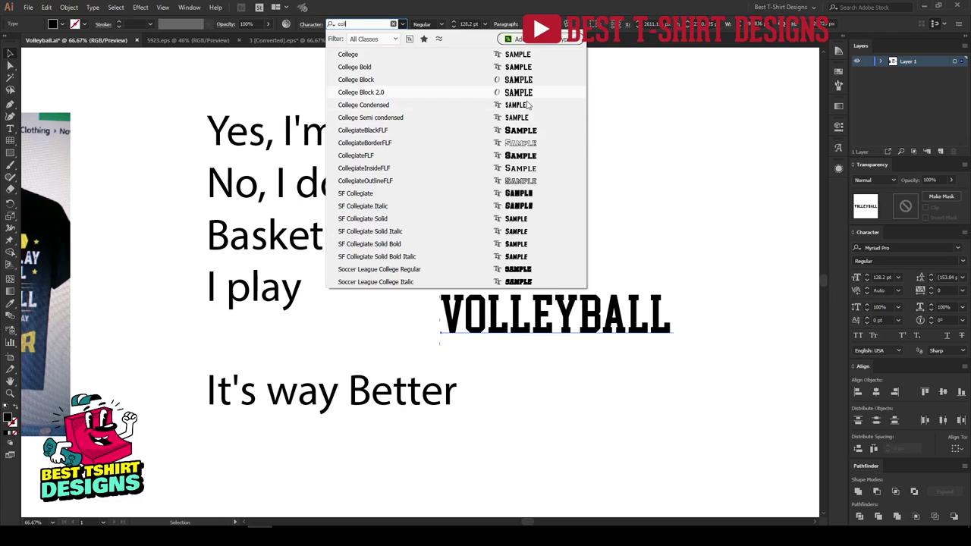
left_click(649, 156)
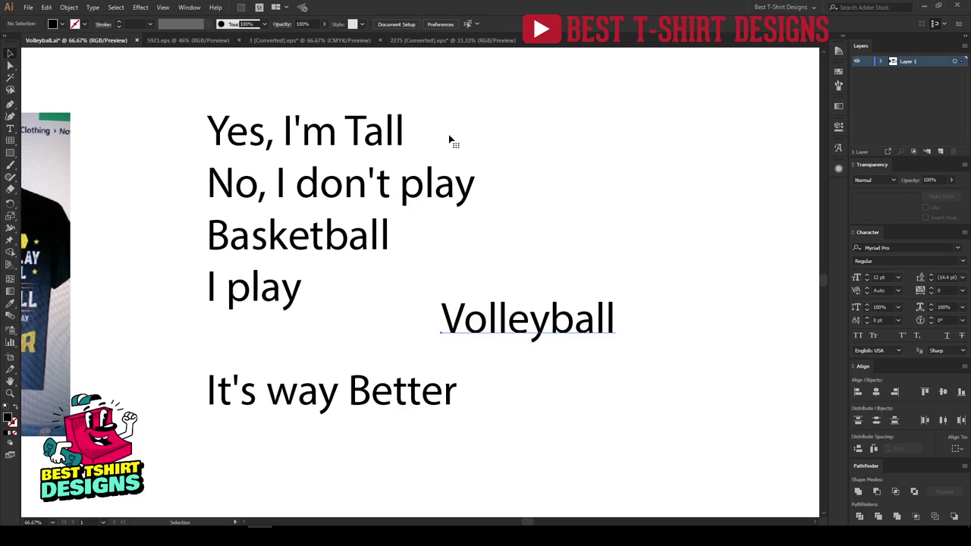
Step: Set the "Volleyball" text's font to OLD SPORT 02 ATHLETIC NCV
left_click(523, 318)
left_click(370, 24)
type("old")
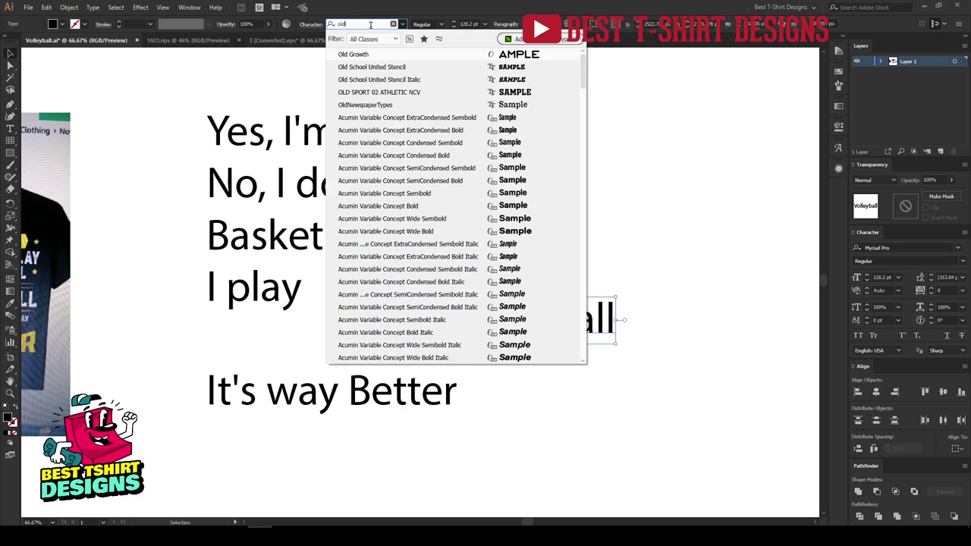
left_click(500, 93)
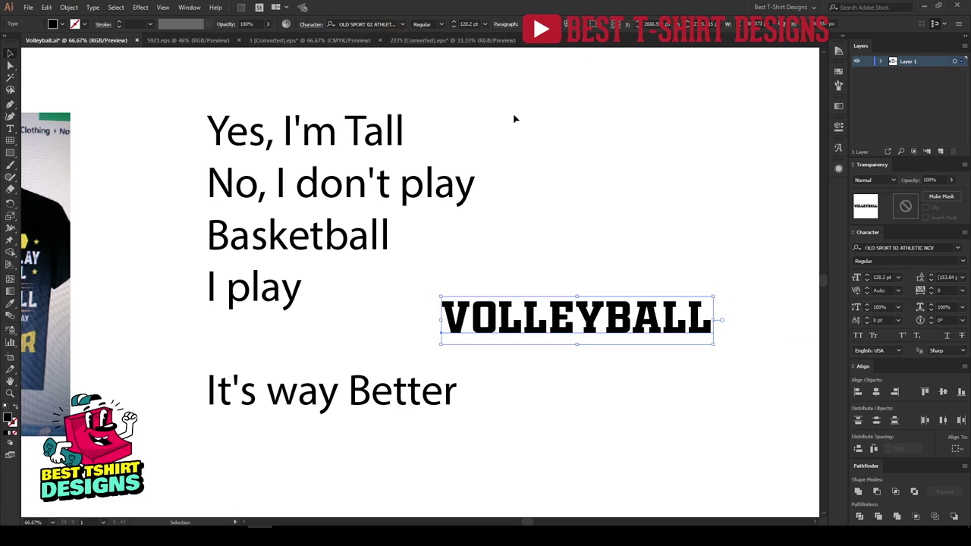
Step: Move the "Volleyball" text clear below the slogan and shift "It's way Better" up beneath "I play"
left_click_drag(540, 330, 500, 312)
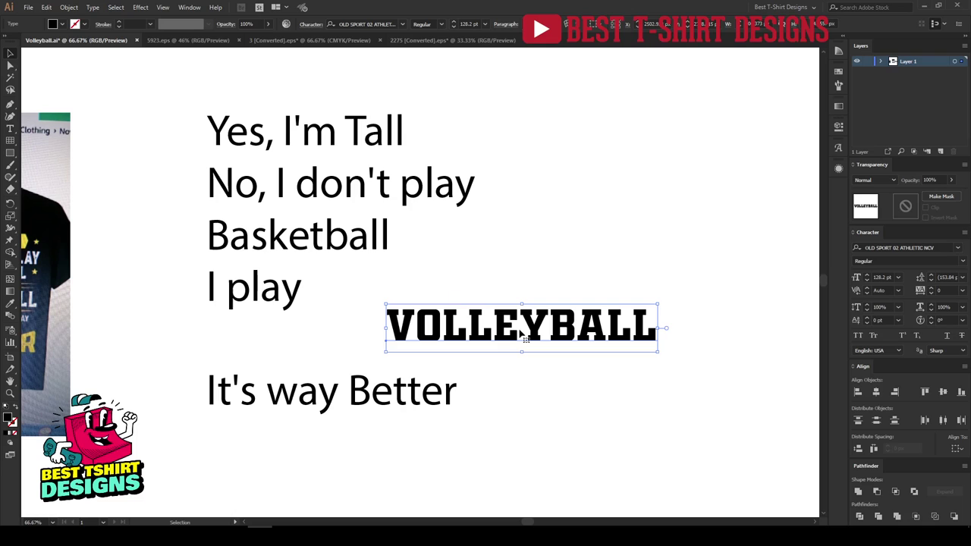
left_click_drag(600, 251, 582, 249)
left_click(583, 249)
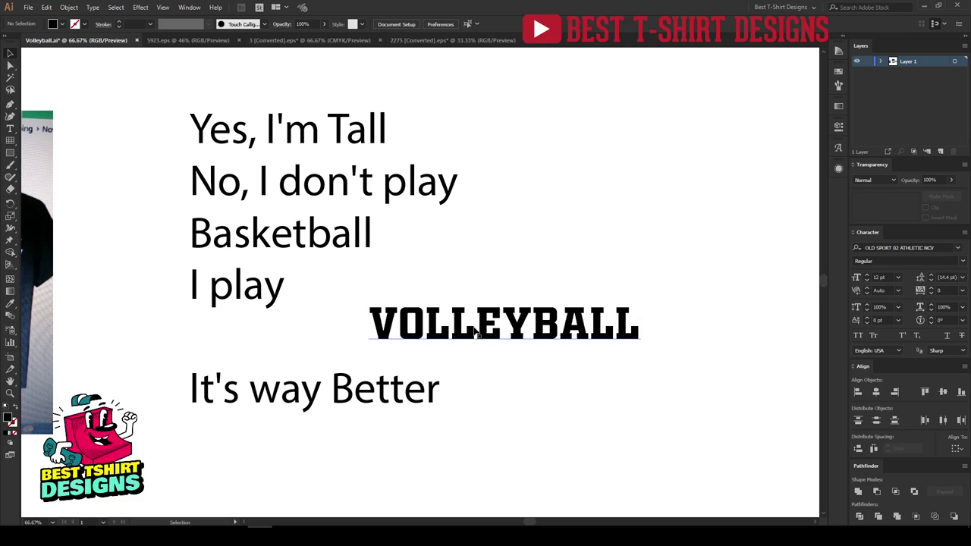
left_click_drag(476, 329, 579, 386)
key("ctrl+minus")
left_click(518, 284)
left_click_drag(356, 364, 356, 335)
left_click(353, 390)
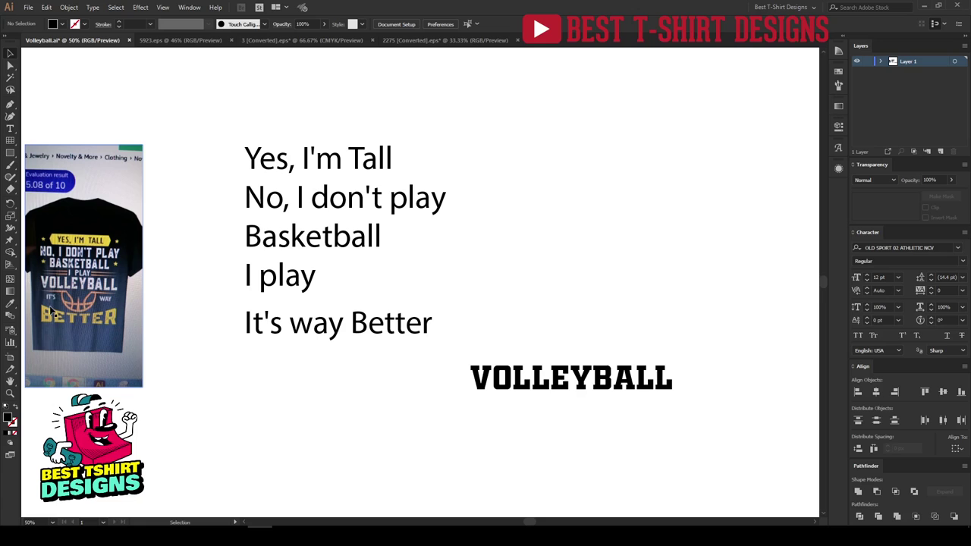
Step: Examine the reference T-shirt photo, the badge artwork in 3 [Converted].eps and the net artwork in 2275 [Converted].eps
scroll(33, 306, "up", 1)
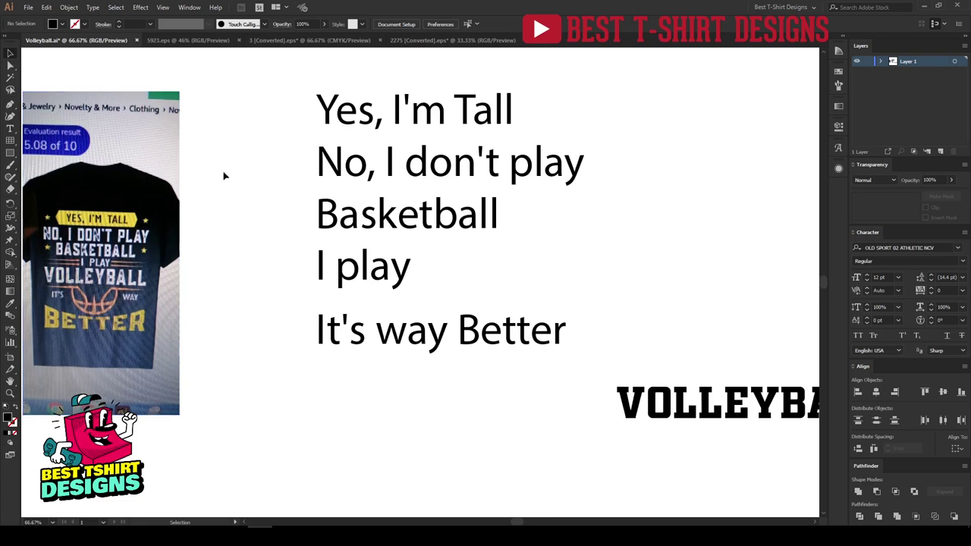
left_click(193, 40)
left_click(309, 41)
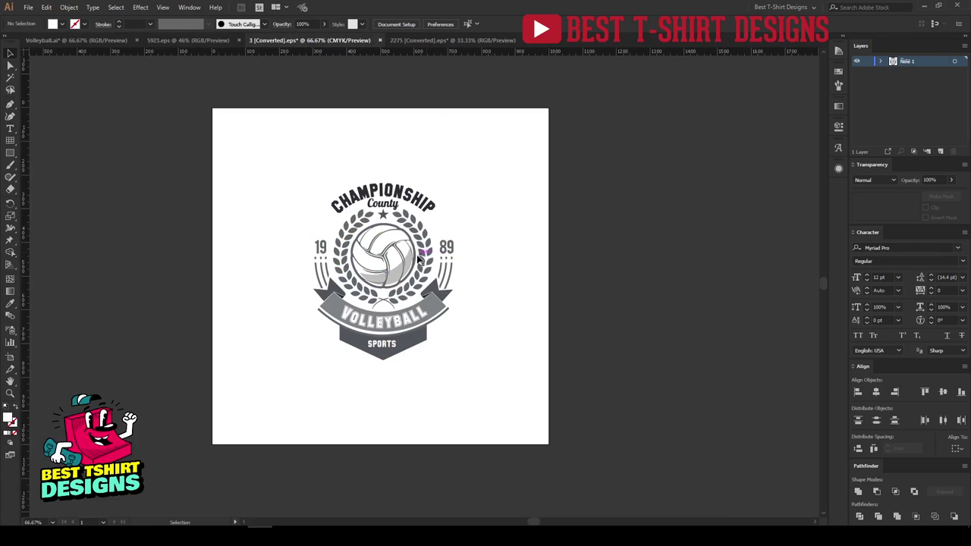
left_click_drag(263, 147, 515, 413)
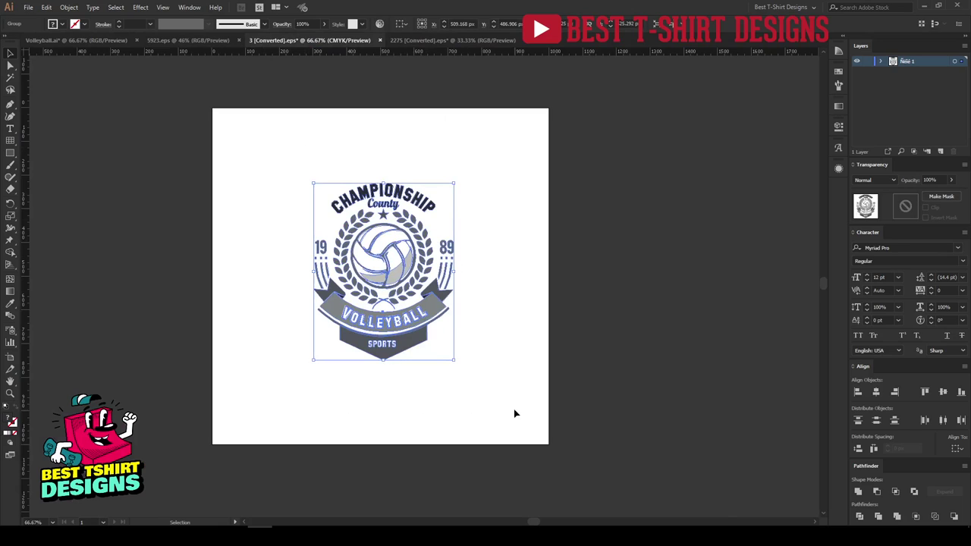
left_click(412, 39)
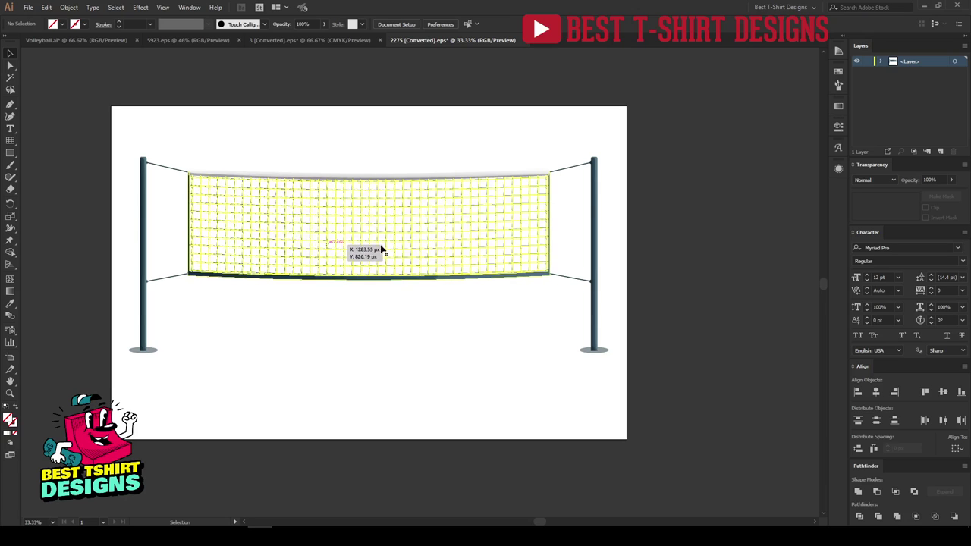
Step: Delete the background rectangle behind the flame artwork in 5923.eps
left_click(180, 39)
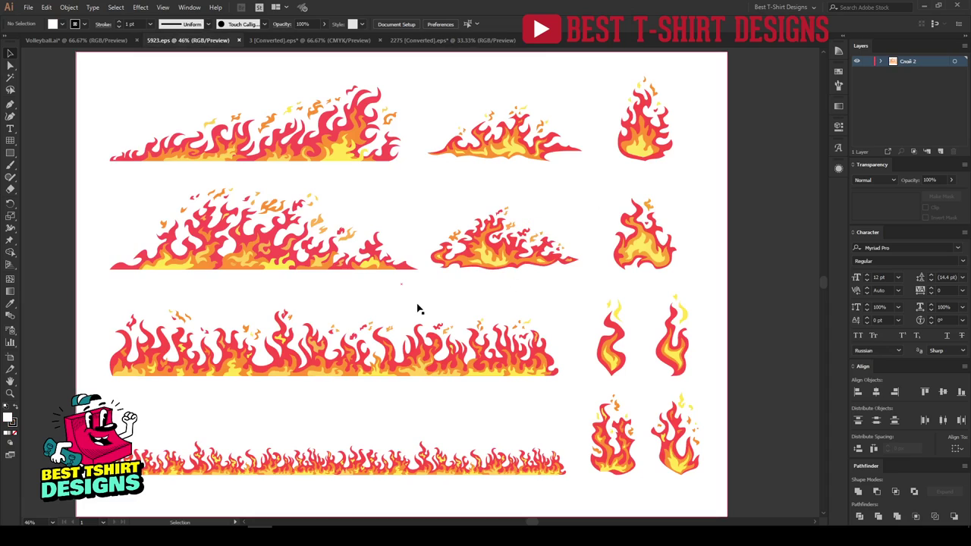
left_click(311, 307)
key("Delete")
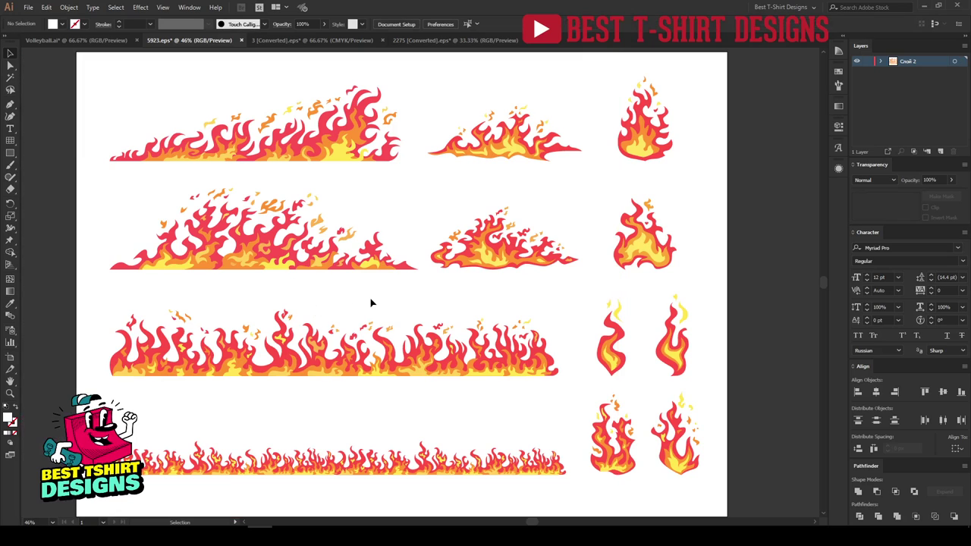
scroll(344, 303, "down", 1, "alt")
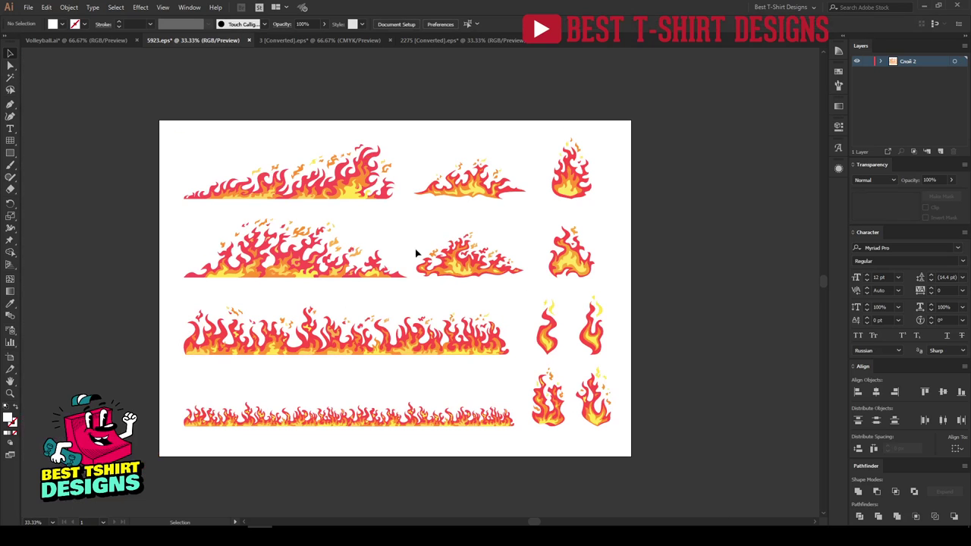
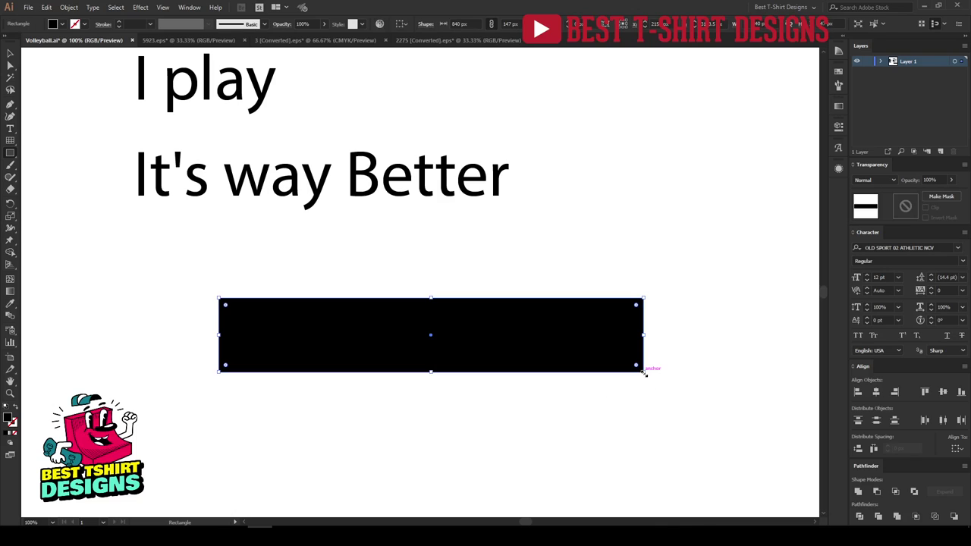
Step: Turn the black rectangle over "VOLLEYBALL" into an unfilled frame with a 10 pt stroke
key("shift+x")
key("v")
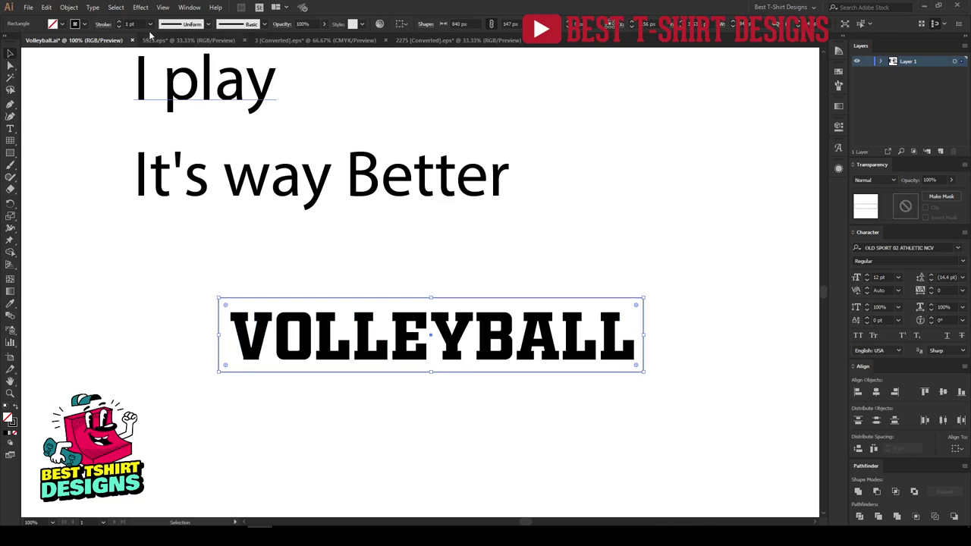
left_click(150, 24)
left_click(140, 182)
Step: Center the frame and the "VOLLEYBALL" text on each other horizontally and vertically, and group them
left_click_drag(179, 310, 709, 407)
left_click(434, 24)
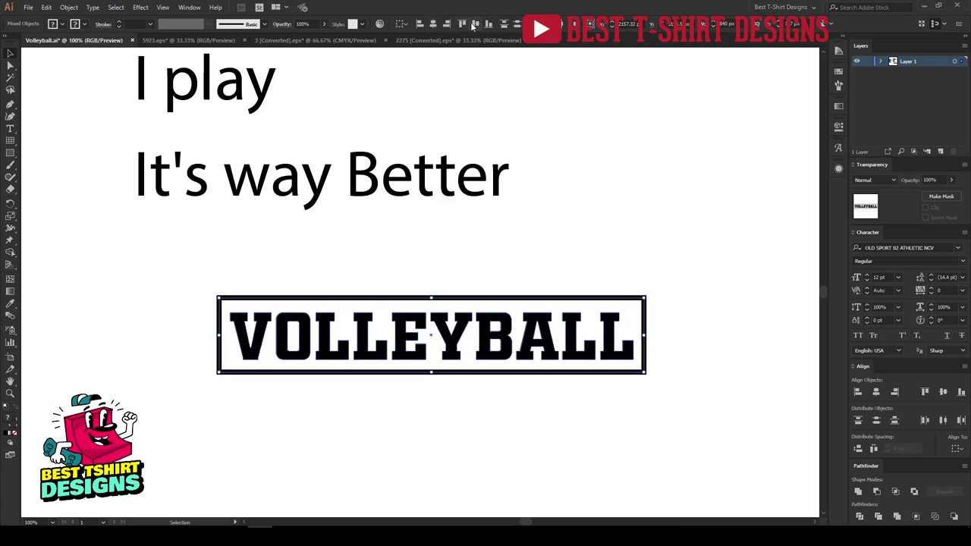
left_click(475, 24)
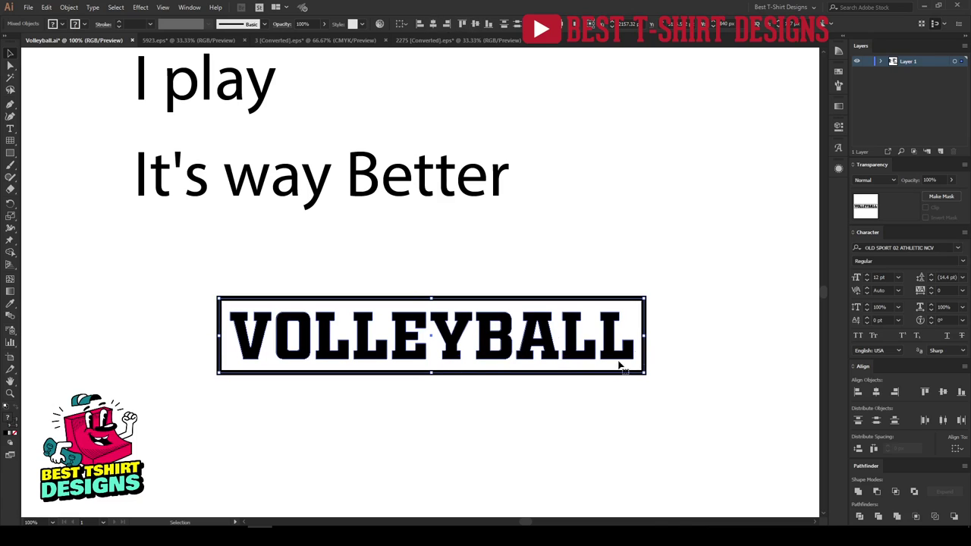
left_click(338, 379)
left_click(337, 373)
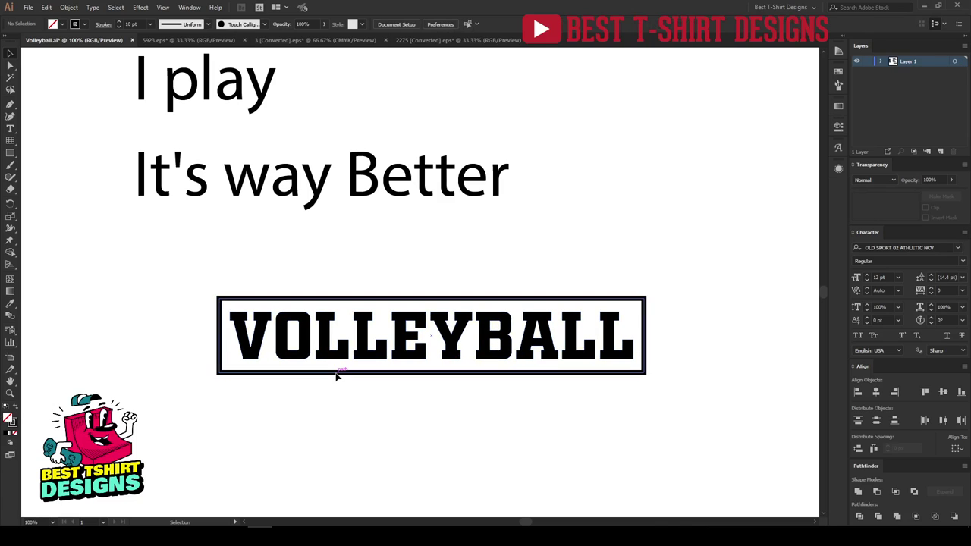
left_click_drag(621, 413, 365, 287)
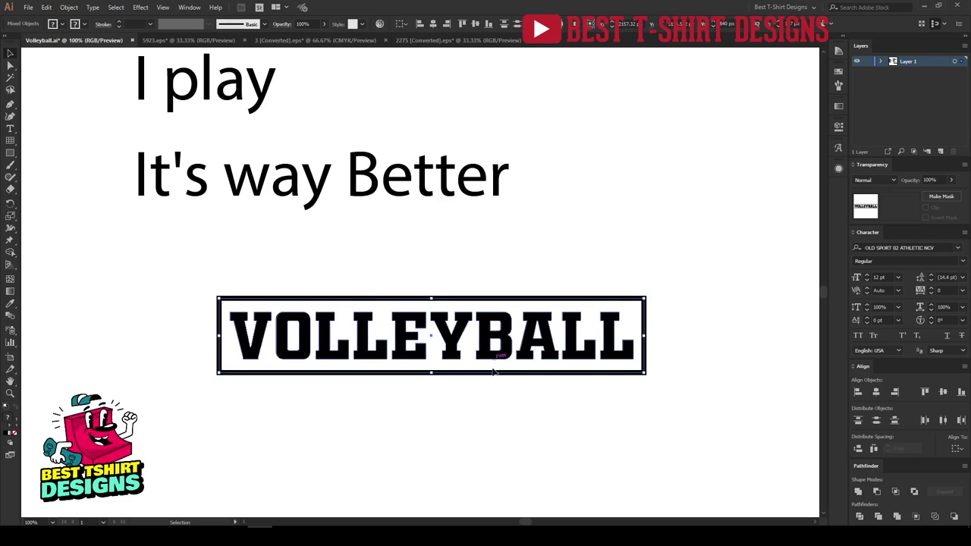
key("ctrl+g")
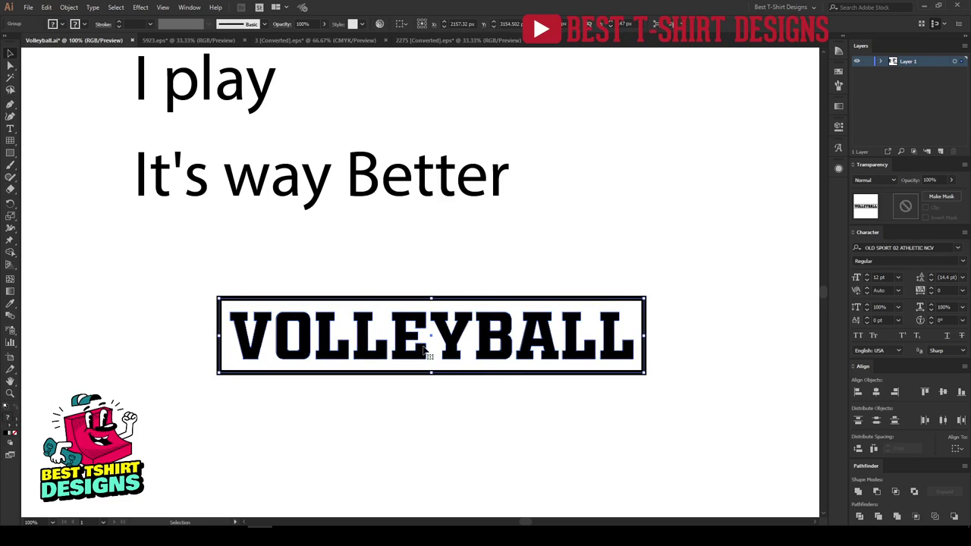
Step: Apply a horizontal Bulge warp with a -20% bend to the framed "VOLLEYBALL" group
left_click(141, 7)
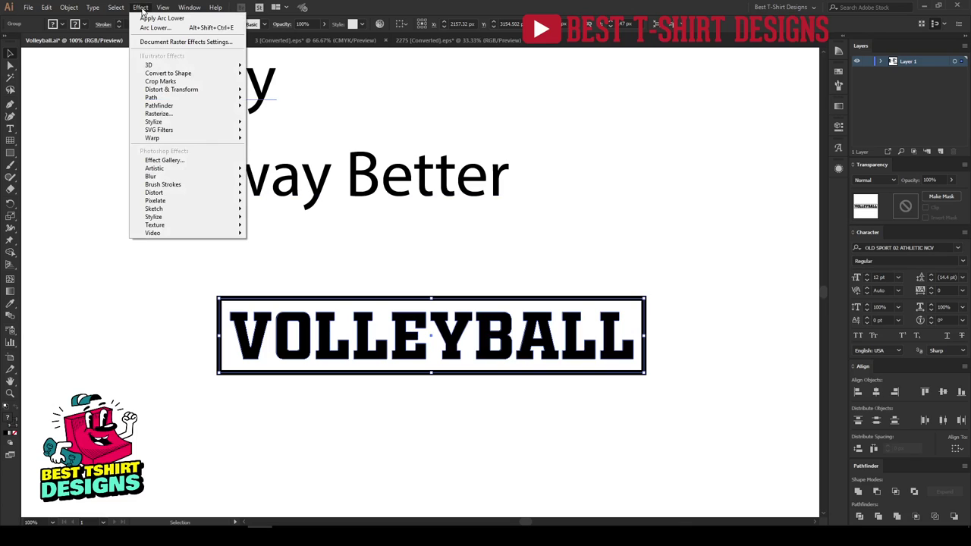
mouse_move(225, 144)
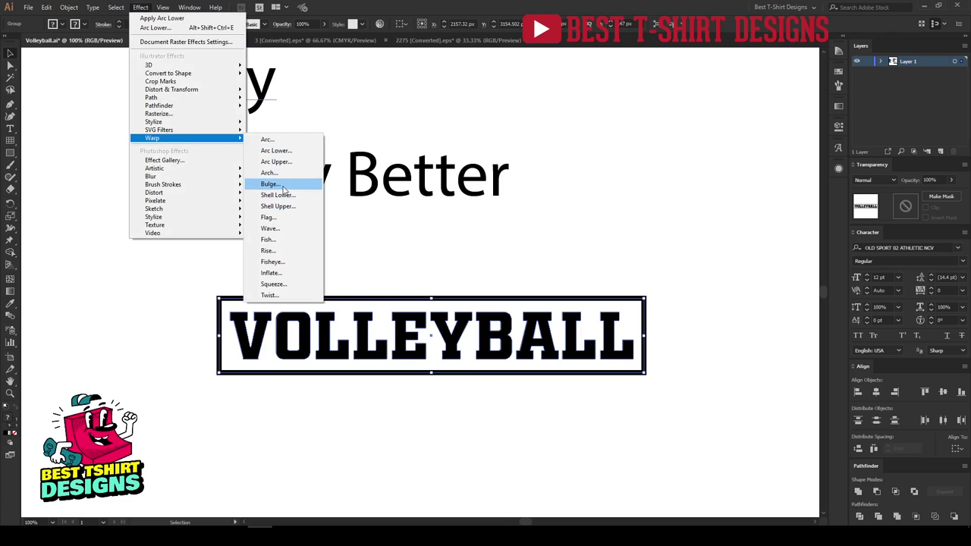
left_click(286, 185)
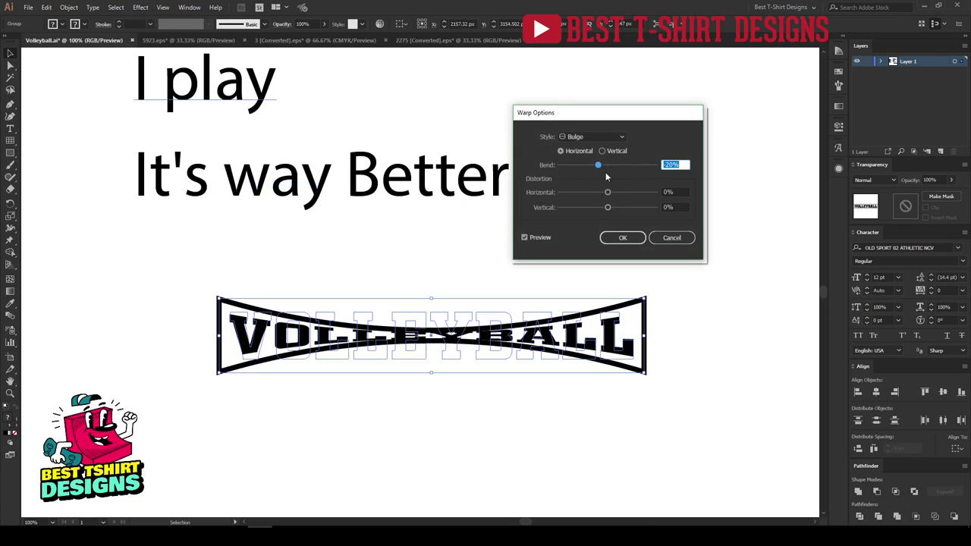
key("shift+Up")
key("shift+Up")
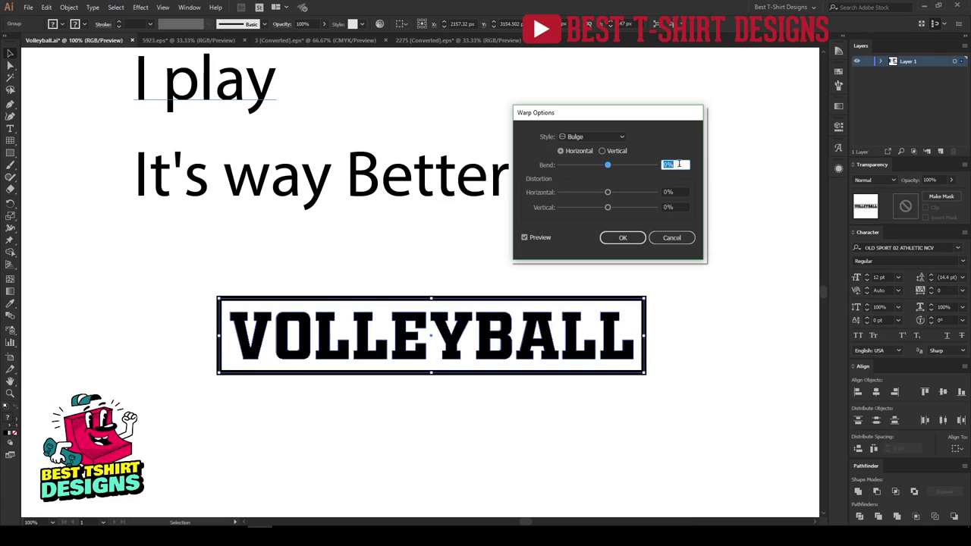
key("shift+Down")
key("shift+Down")
key("shift+Down")
key("shift+Up")
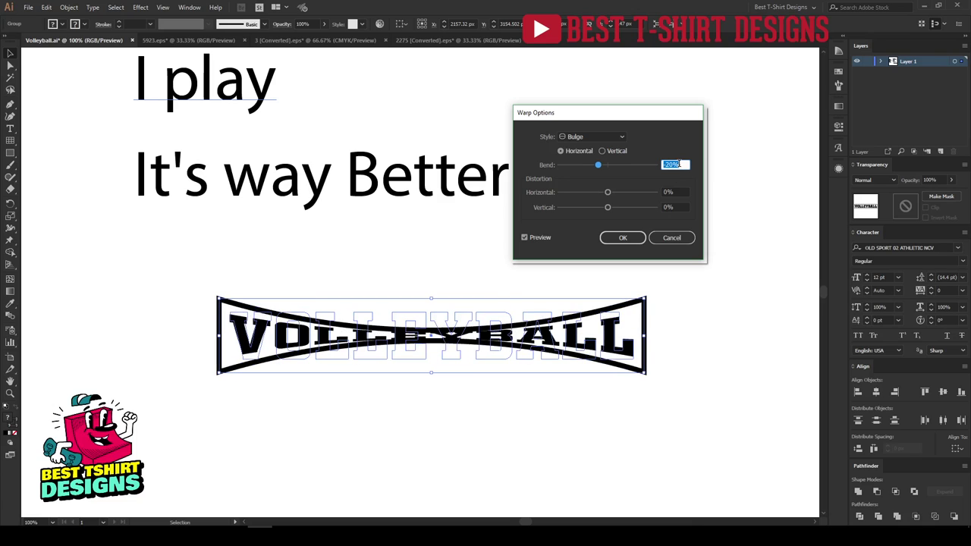
left_click(622, 237)
Step: Stretch the warped "VOLLEYBALL" group downward to about twice its height, keeping its width
scroll(444, 275, "down", 1)
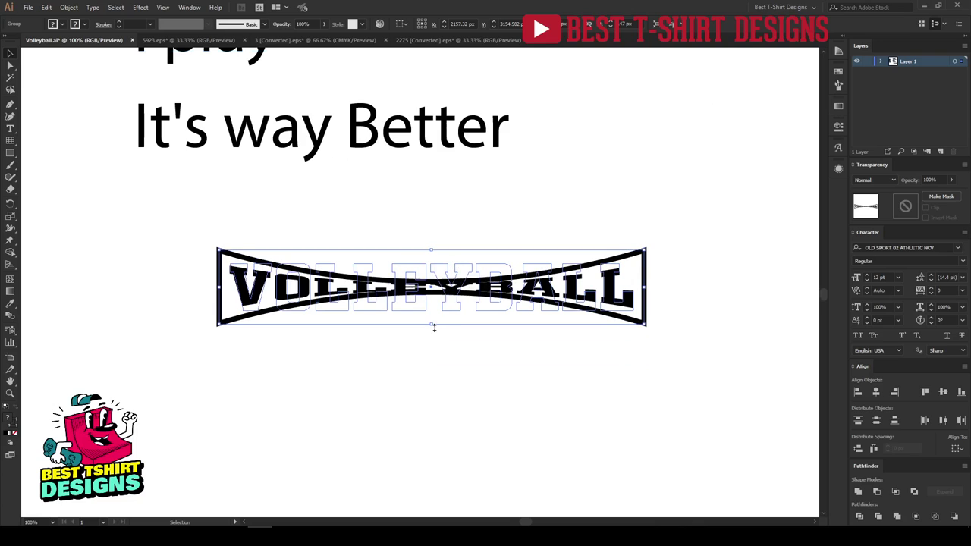
left_click_drag(433, 326, 434, 404)
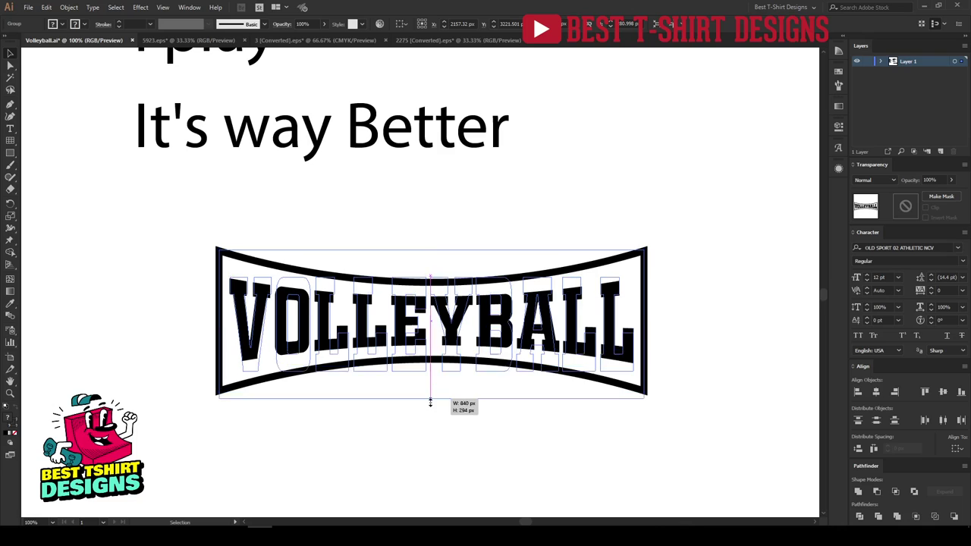
left_click(459, 448)
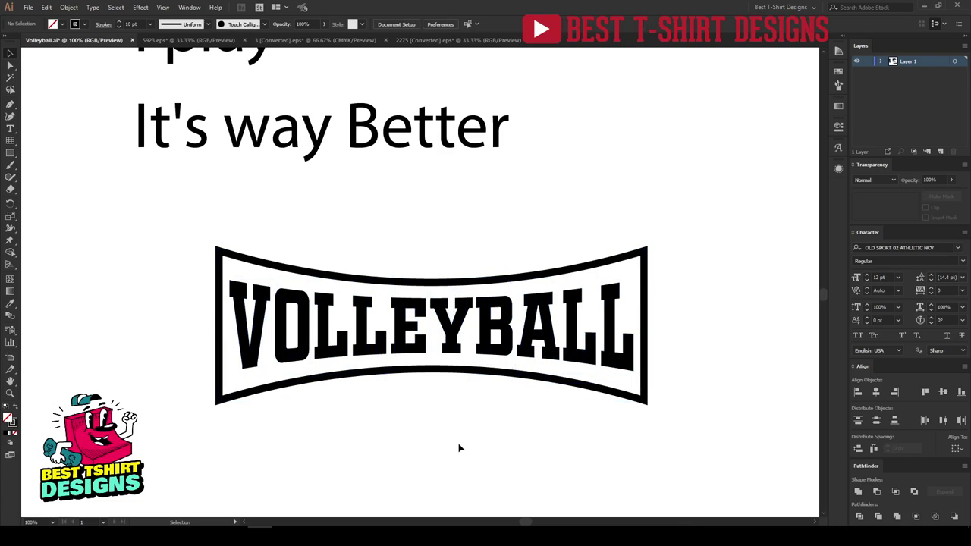
Step: Isolate the warped group and inspect the "VOLLEYBALL" lettering's appearance properties
double_click(456, 350)
left_click(455, 349)
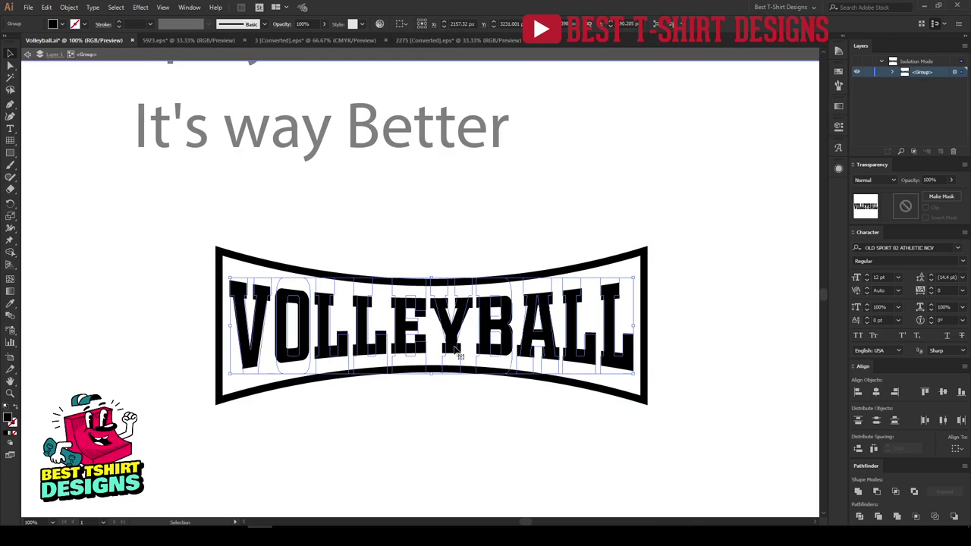
left_click(839, 127)
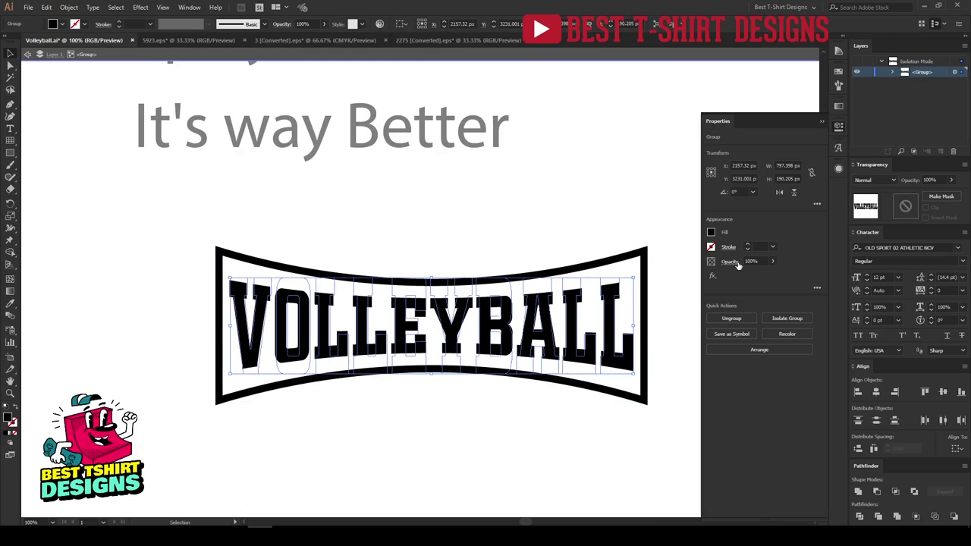
double_click(561, 212)
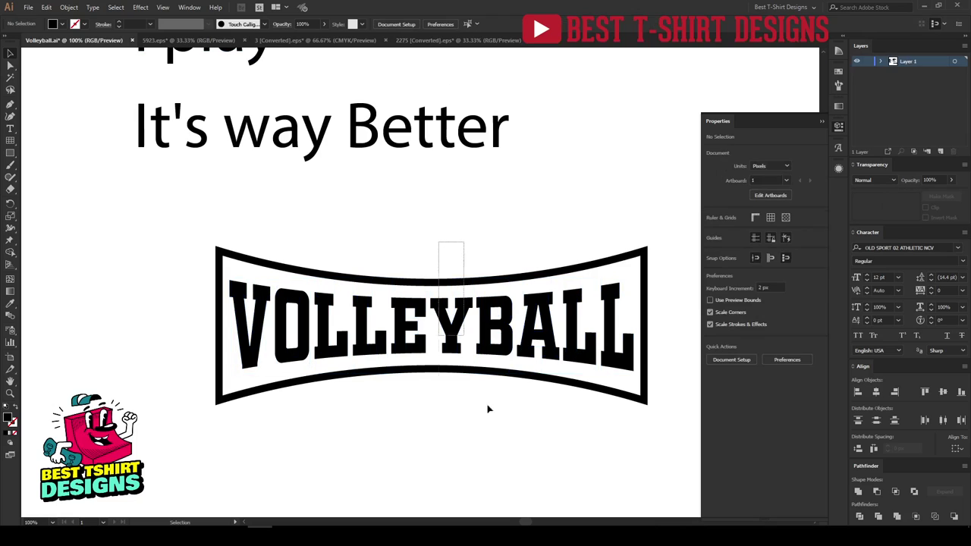
Step: Set the Bulge warp's bend on the framed "VOLLEYBALL" group to -19%
left_click(534, 353)
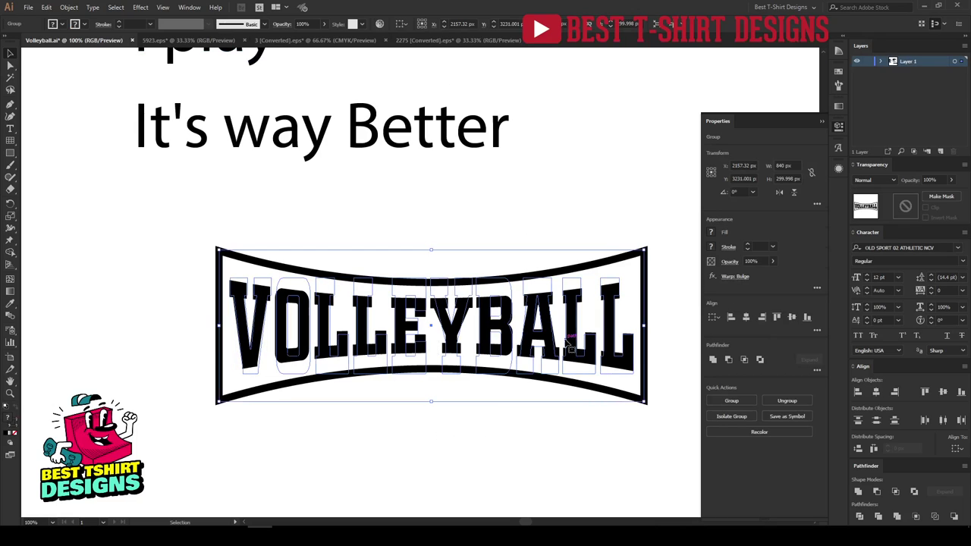
left_click(735, 276)
key("Down")
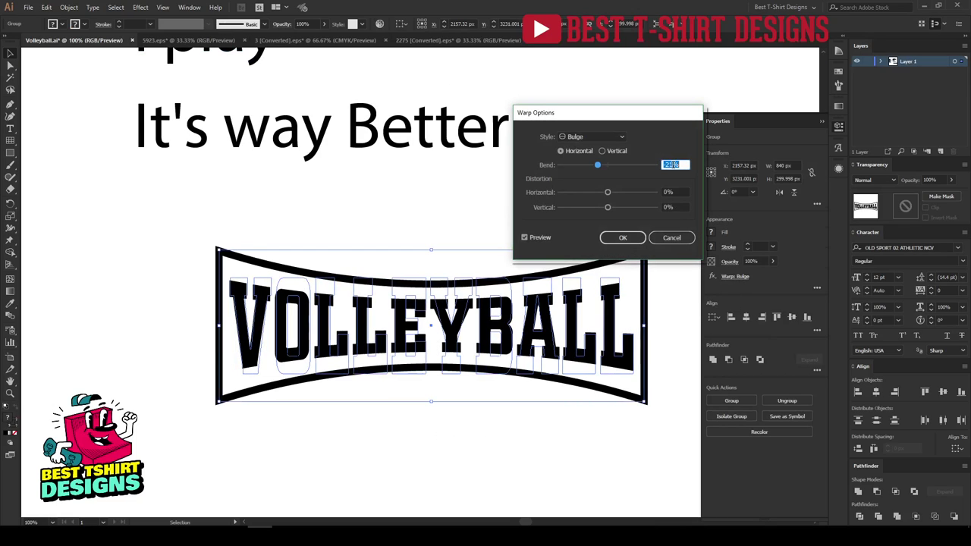
key("Up")
key("Up")
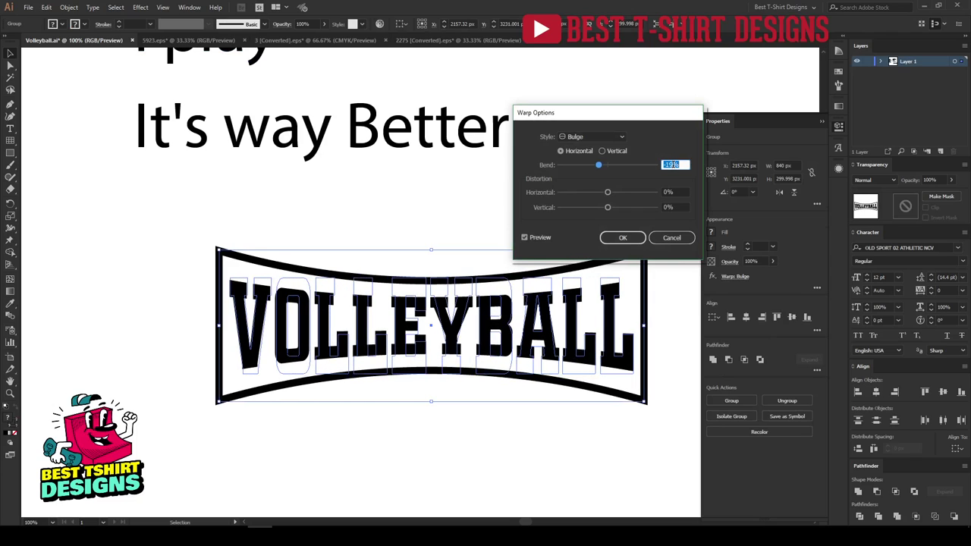
key("Down")
key("Up")
key("Up")
key("Down")
left_click(622, 238)
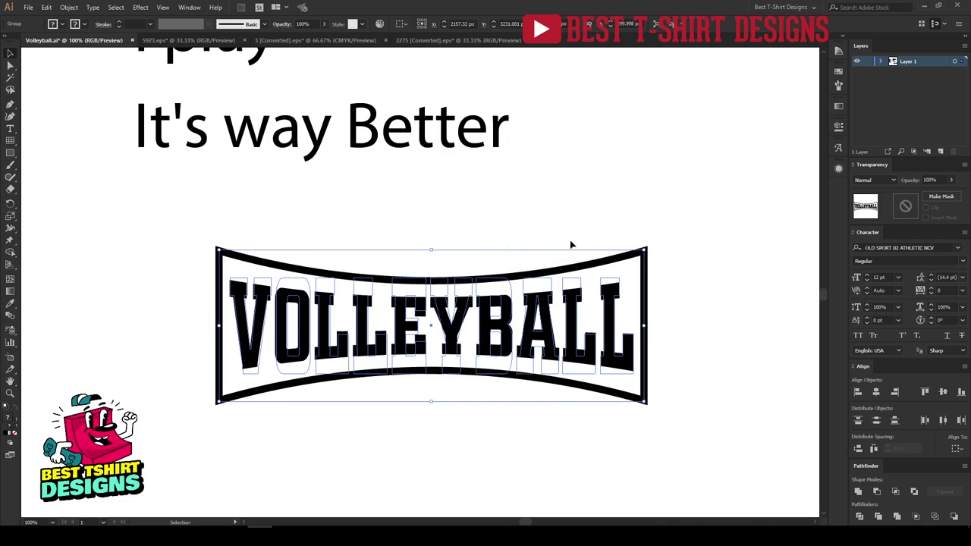
Step: Expand the appearance of the warped "VOLLEYBALL" group into editable paths
left_click(471, 248)
scroll(456, 324, "down", 1)
left_click_drag(234, 278, 489, 383)
left_click(69, 7)
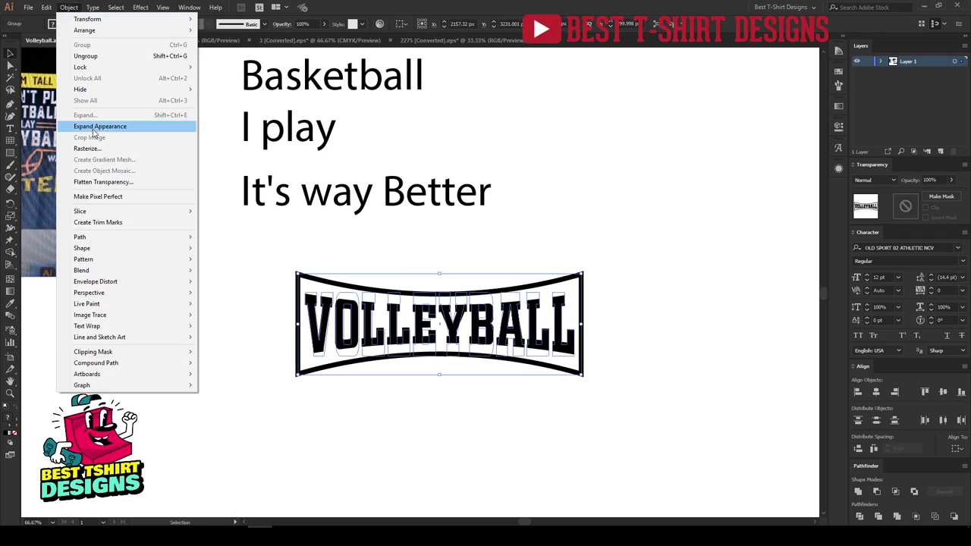
left_click(114, 123)
mouse_move(675, 404)
left_mouse_down()
mouse_move(249, 336)
mouse_move(180, 244)
left_mouse_up()
mouse_move(259, 245)
left_mouse_down()
mouse_move(641, 438)
mouse_move(713, 459)
left_mouse_up()
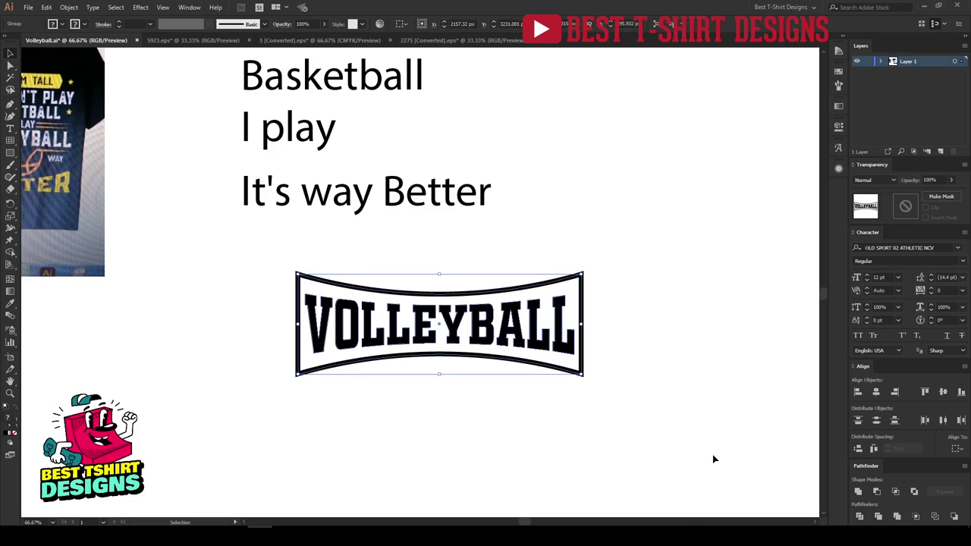
Step: Check the frame path inside the expanded "VOLLEYBALL" group, and move the whole group lower beneath the slogan text
left_click(446, 412)
left_click(485, 294)
double_click(486, 296)
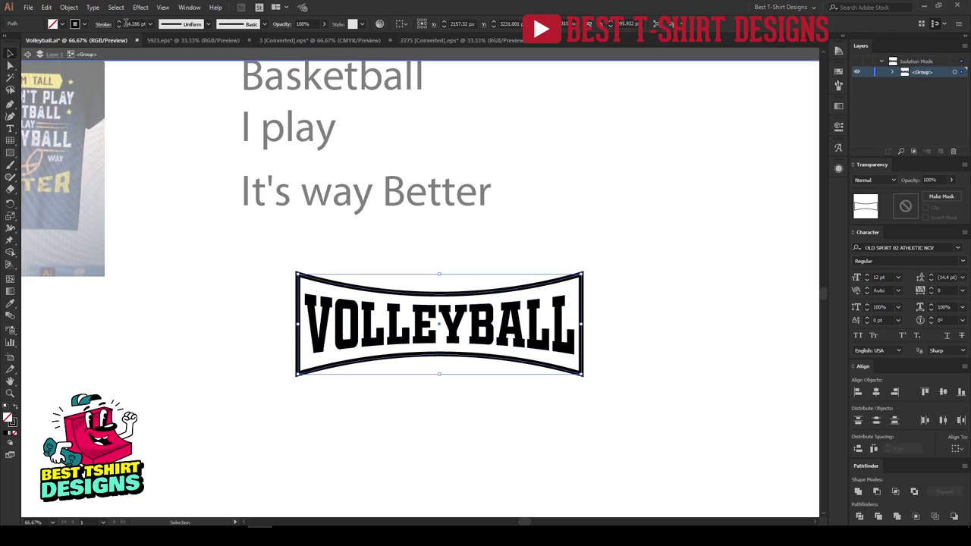
double_click(183, 240)
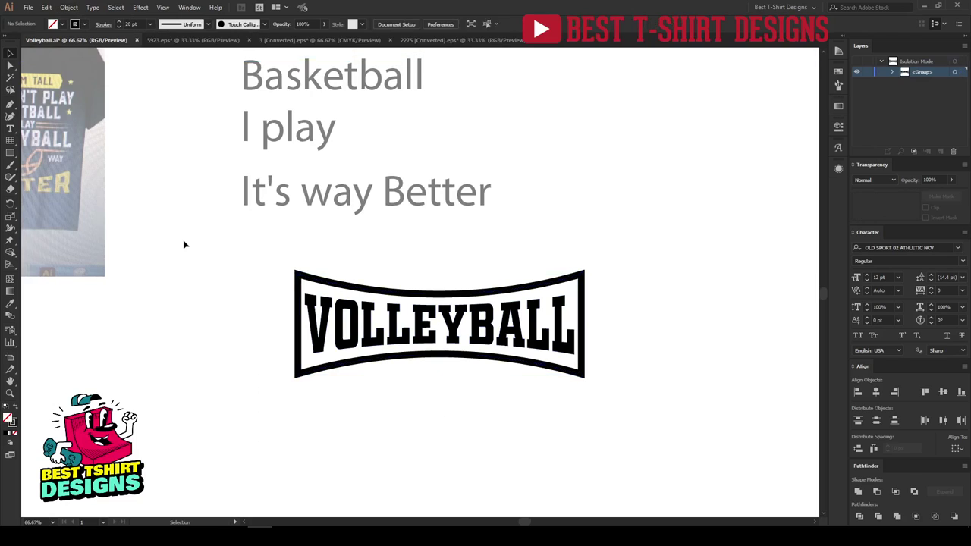
left_click_drag(418, 388, 633, 439)
left_click(669, 352)
scroll(462, 432, "up", 1)
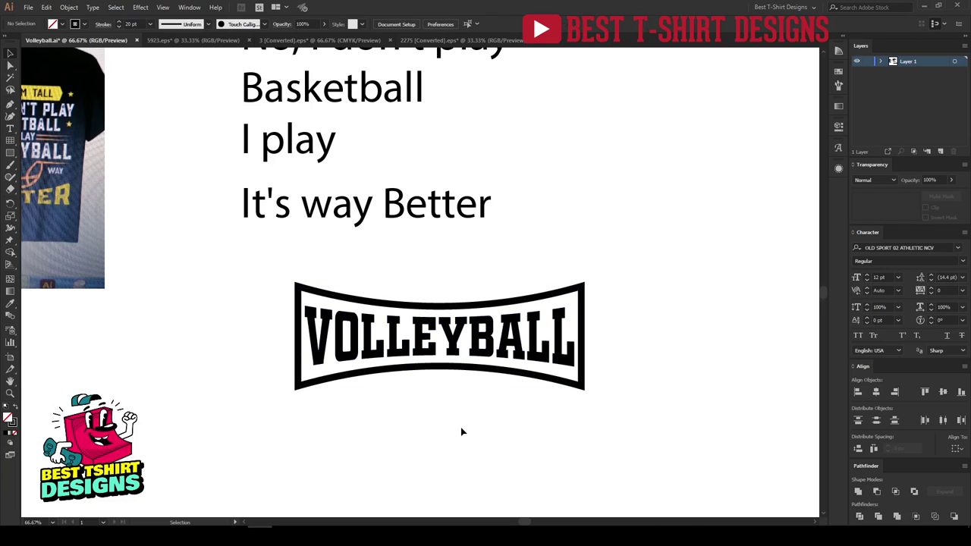
left_click_drag(470, 311, 472, 368)
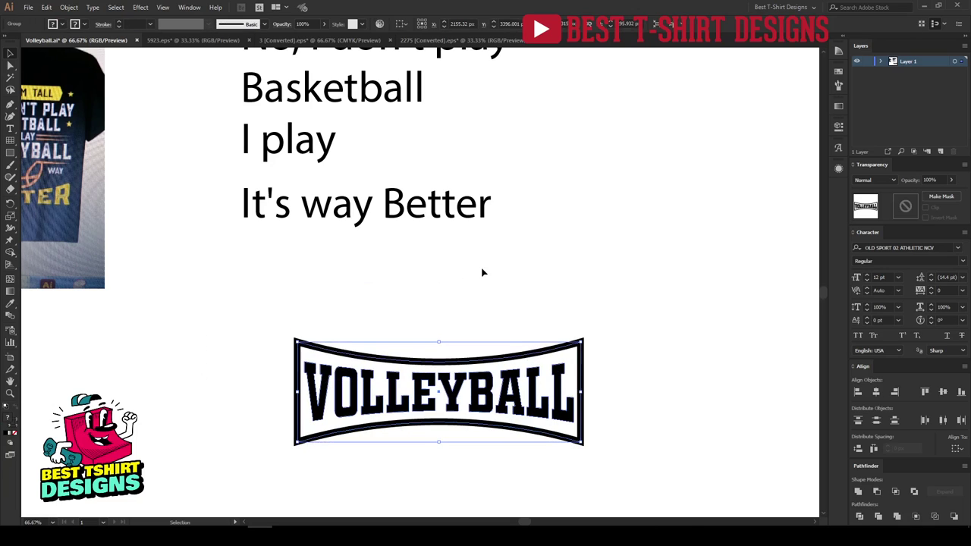
left_click(482, 273)
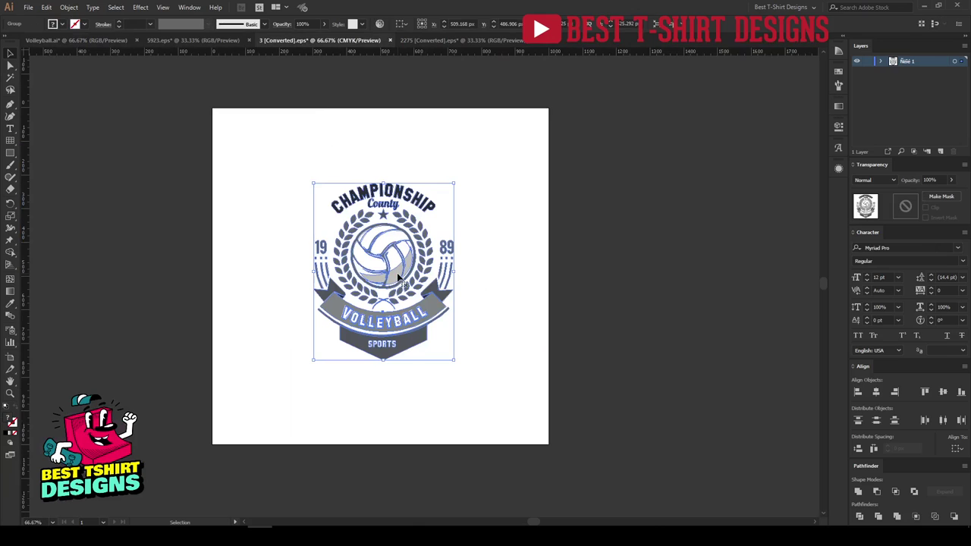
Step: Copy the volleyball from the championship badge in 3 [Converted].eps and paste it into Volleyball.ai
double_click(396, 273)
scroll(389, 250, "up", 3)
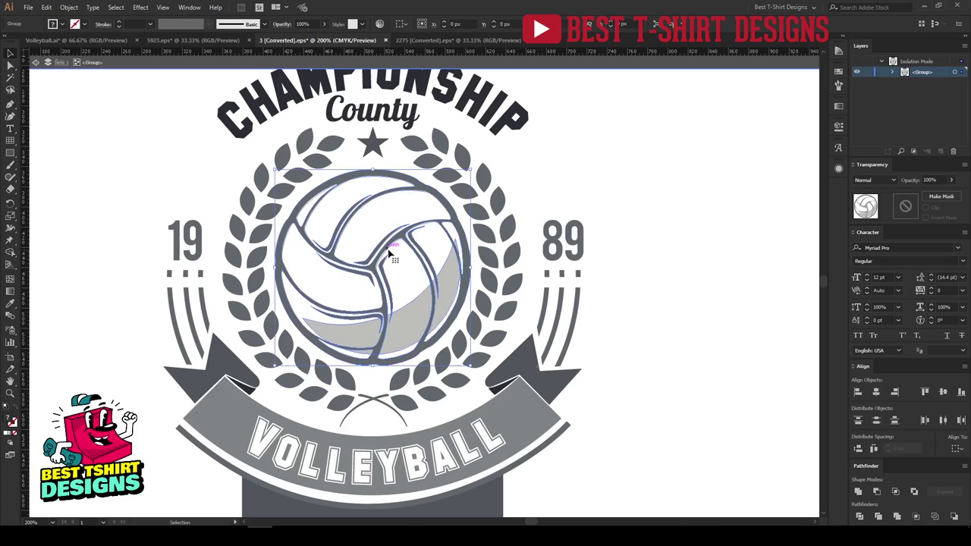
left_click(389, 253)
left_click_drag(389, 253, 351, 241)
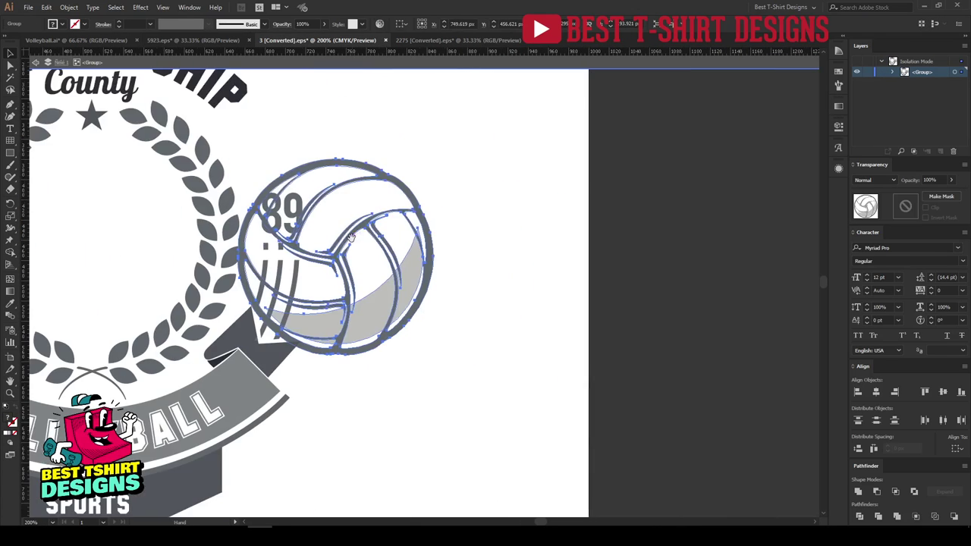
key("v")
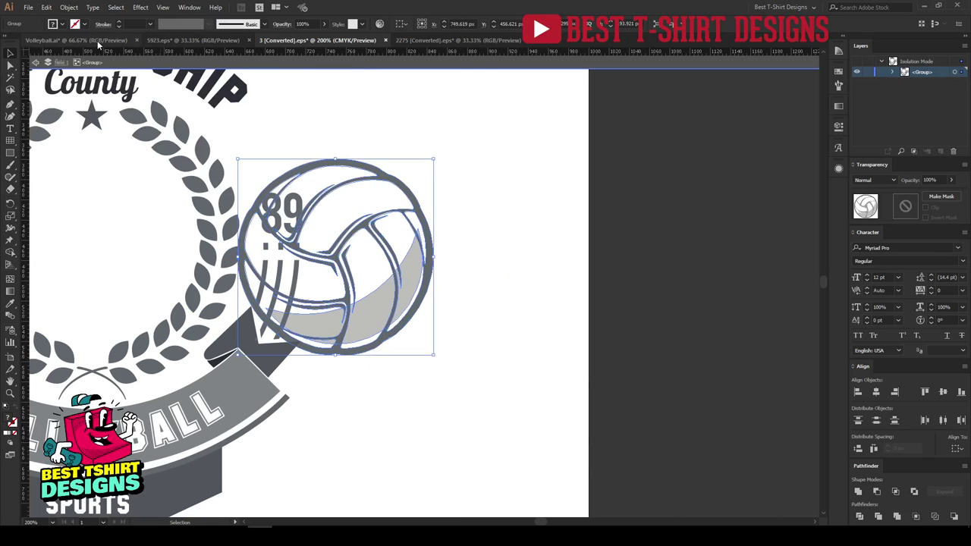
left_click(97, 40)
key("ctrl+v")
Step: Isolate the pasted volleyball and delete its gray outline and shading with the Magic Wand, keeping the white panels
scroll(443, 292, "up", 4)
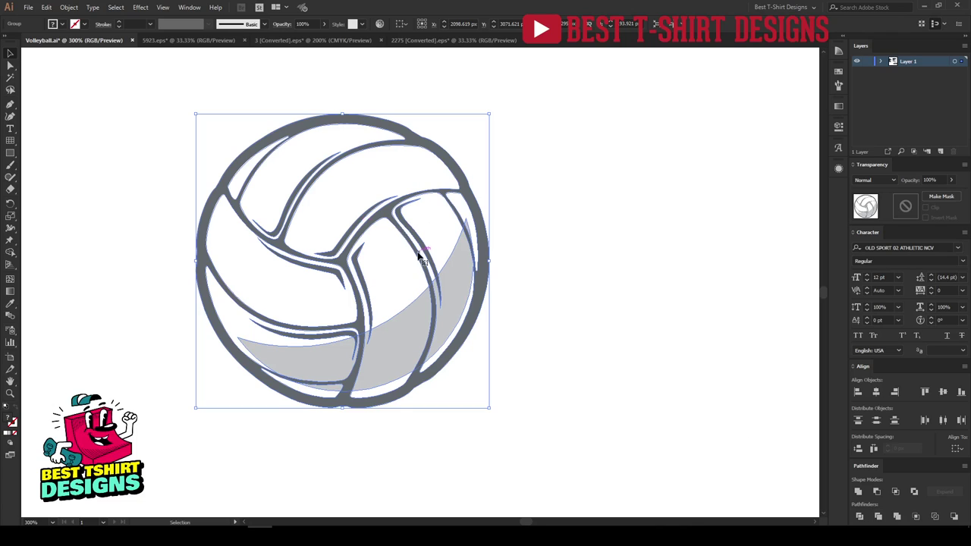
double_click(283, 251)
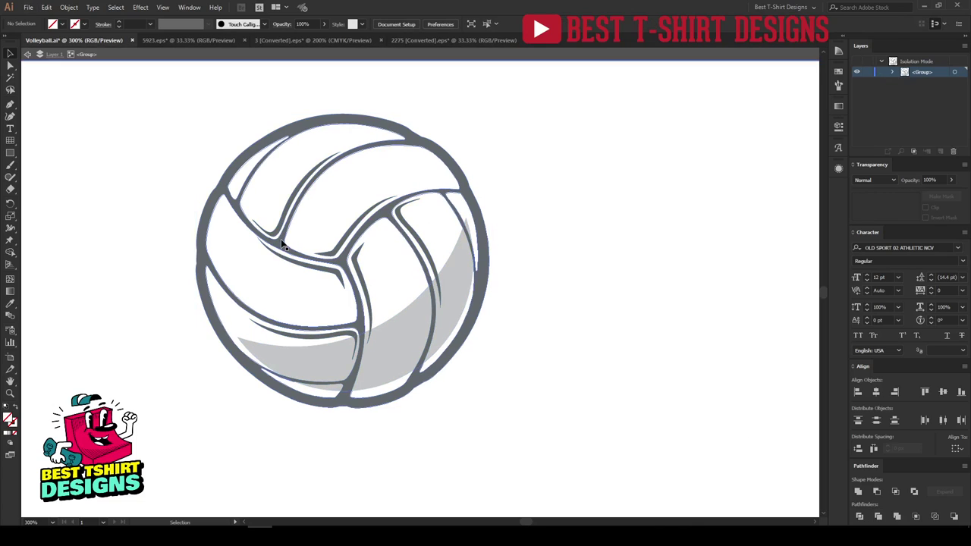
left_click(282, 245)
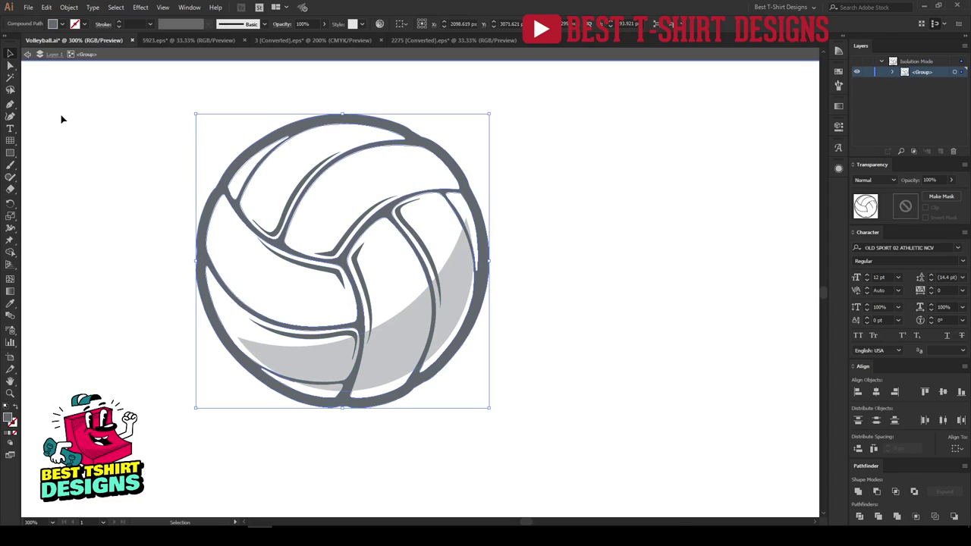
left_click(11, 80)
left_click(294, 211)
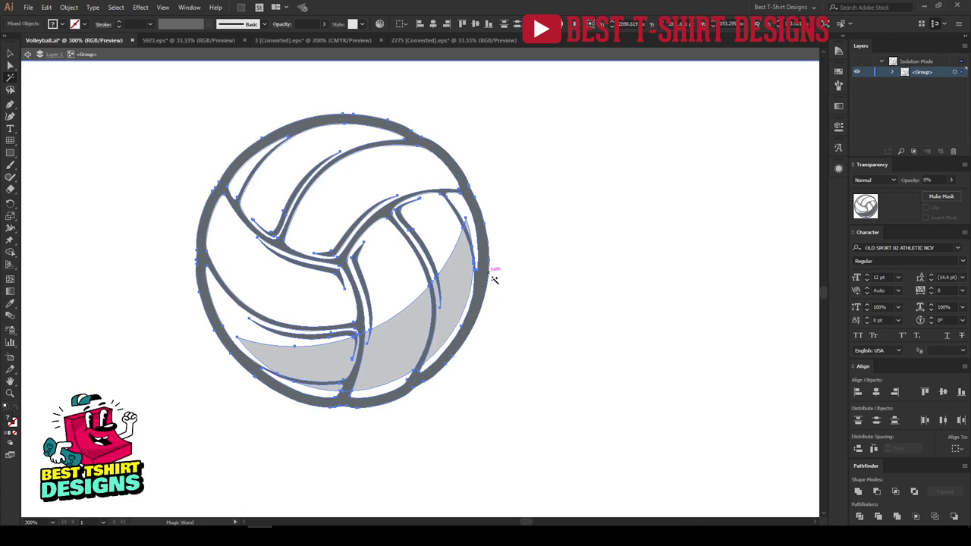
key("v")
key("Delete")
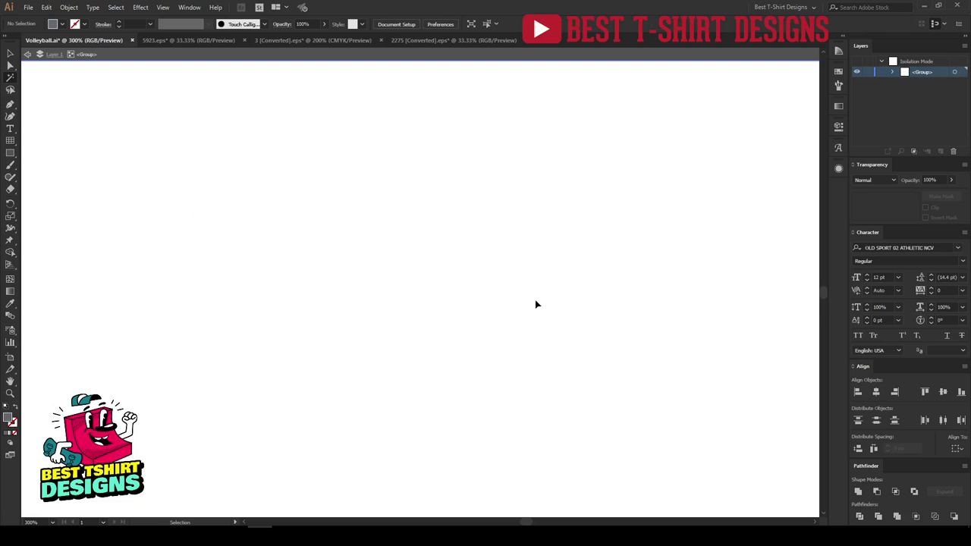
Step: Fill the volleyball's white panels with dark red
key("ctrl+z")
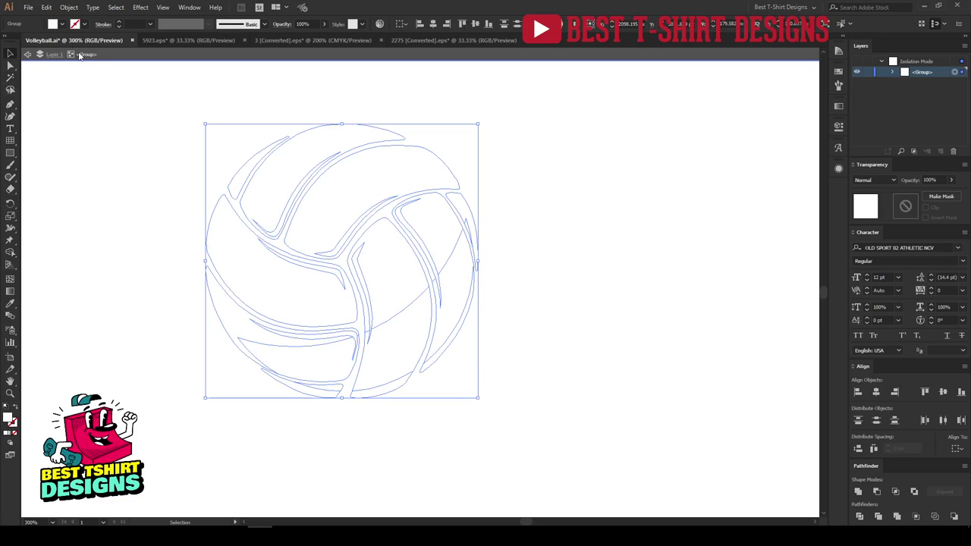
left_click(64, 28)
left_click(78, 44)
left_click(142, 185)
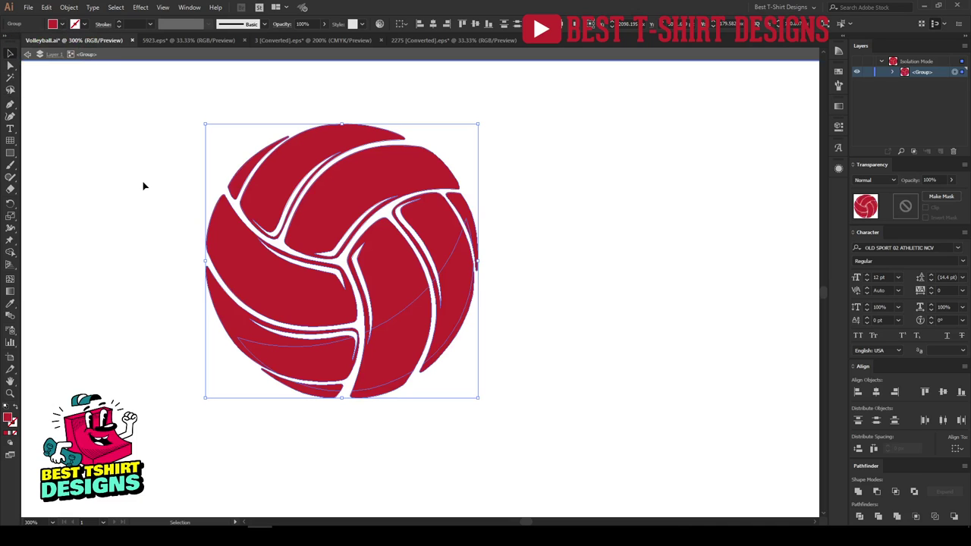
Step: Undo the volleyball edits back to the original gray artwork, and redo them up to the red panels
key("Delete")
key("ctrl+z")
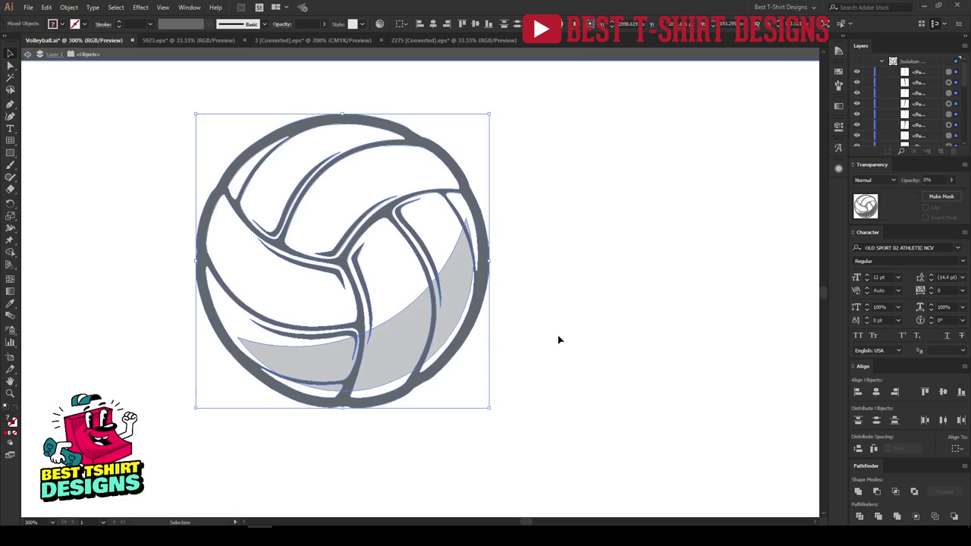
left_click(531, 298)
scroll(531, 301, "down", 1)
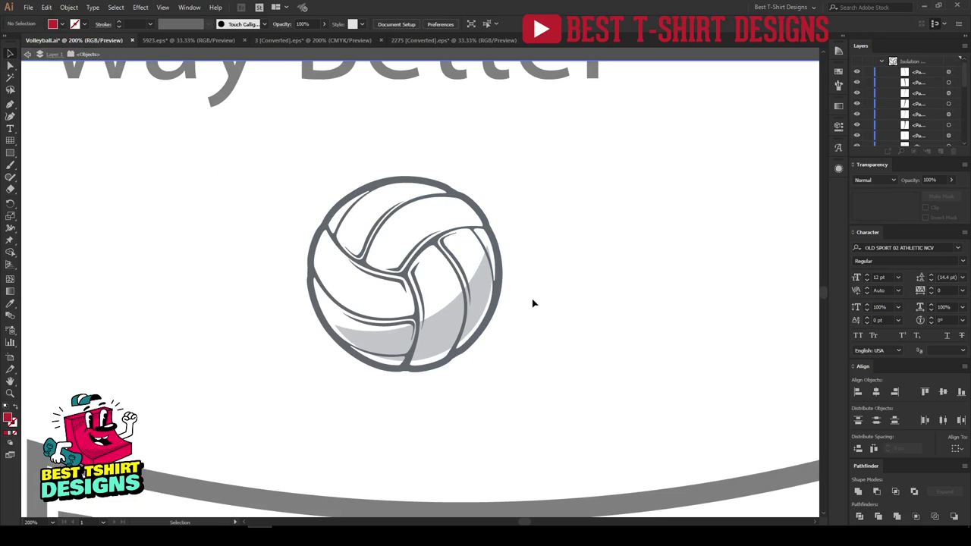
key("ctrl+z")
key("ctrl+z")
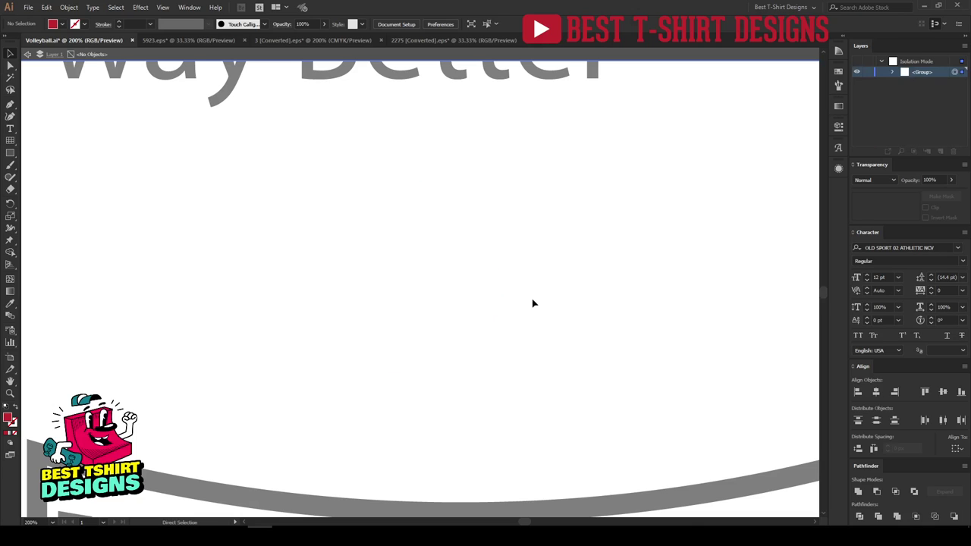
left_click(533, 303)
Step: Unite all the red volleyball shapes with Pathfinder, and check the resulting panels individually
scroll(441, 298, "up", 1)
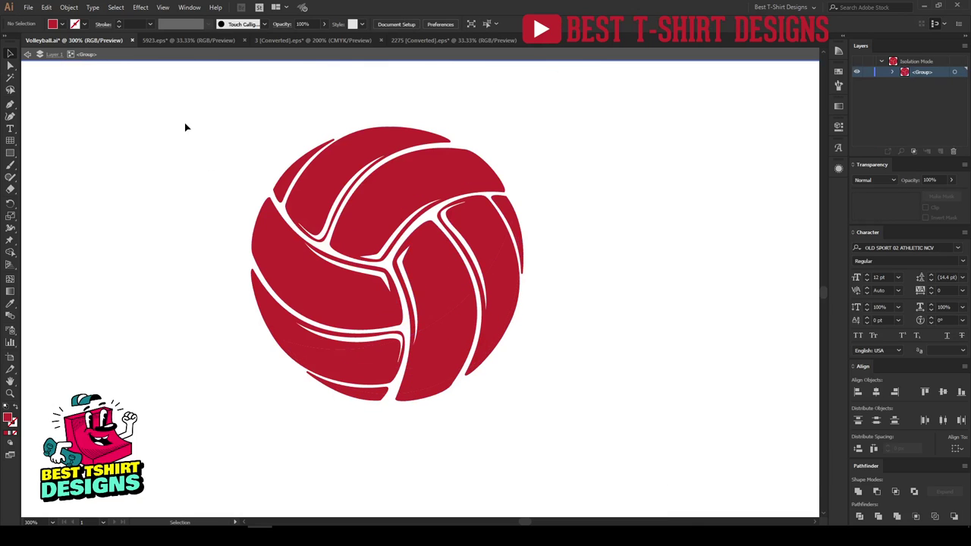
left_click_drag(185, 127, 586, 464)
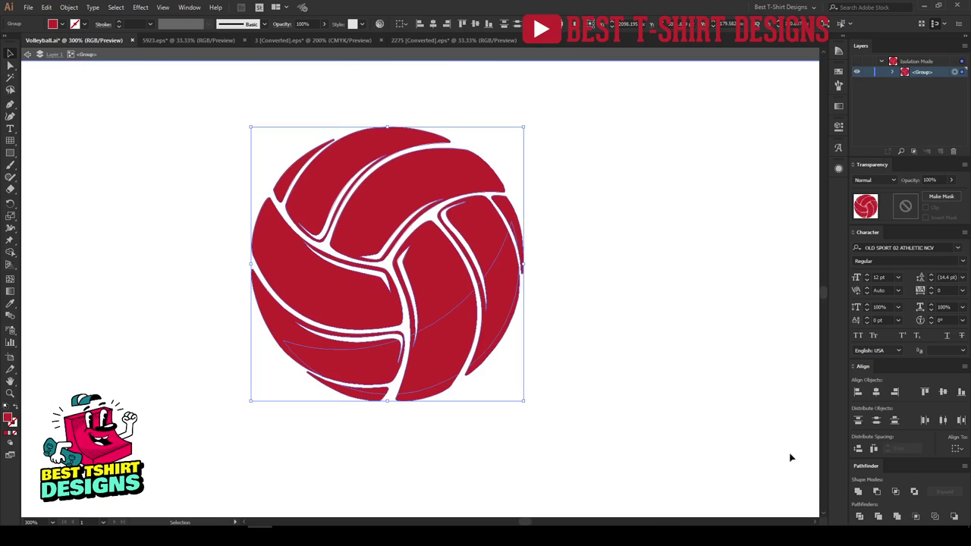
left_click(859, 493)
left_click(579, 426)
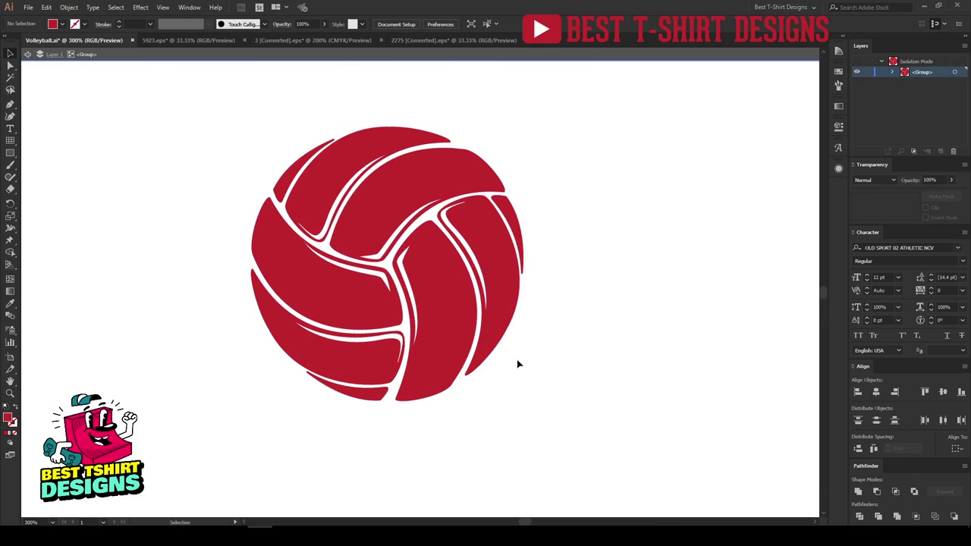
left_click(436, 291)
left_click(618, 340)
left_click(504, 275)
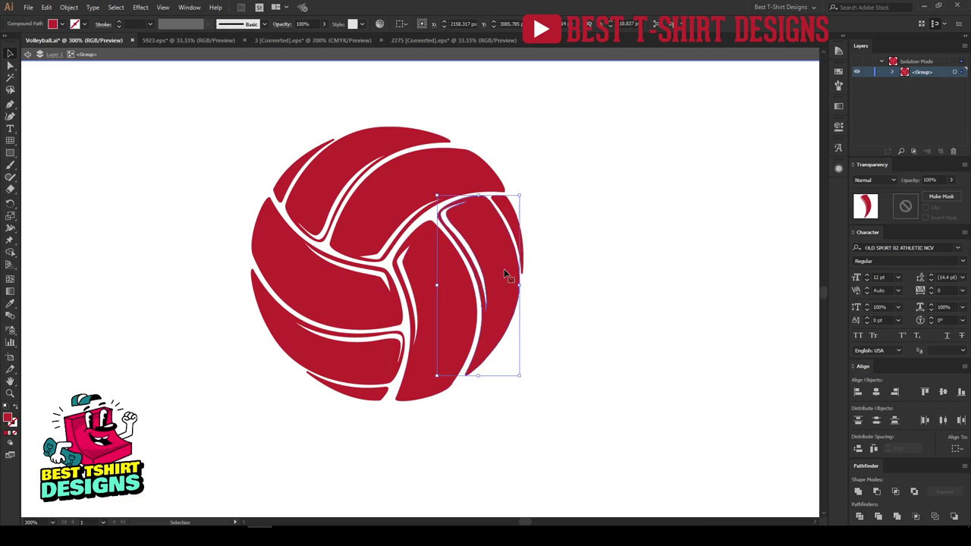
left_click(510, 226)
left_click(454, 177)
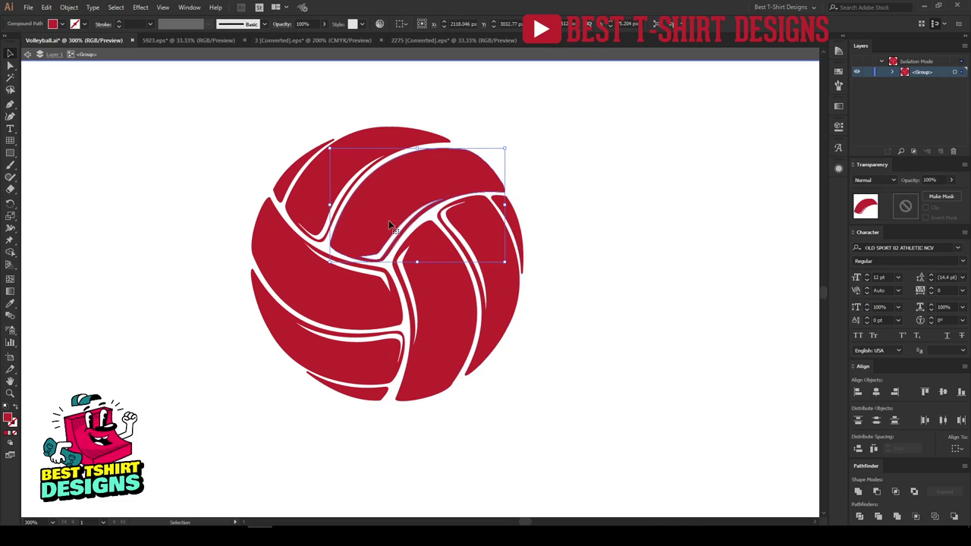
left_click(299, 209)
double_click(175, 196)
Step: Change the volleyball's fill to black
key("ctrl+1")
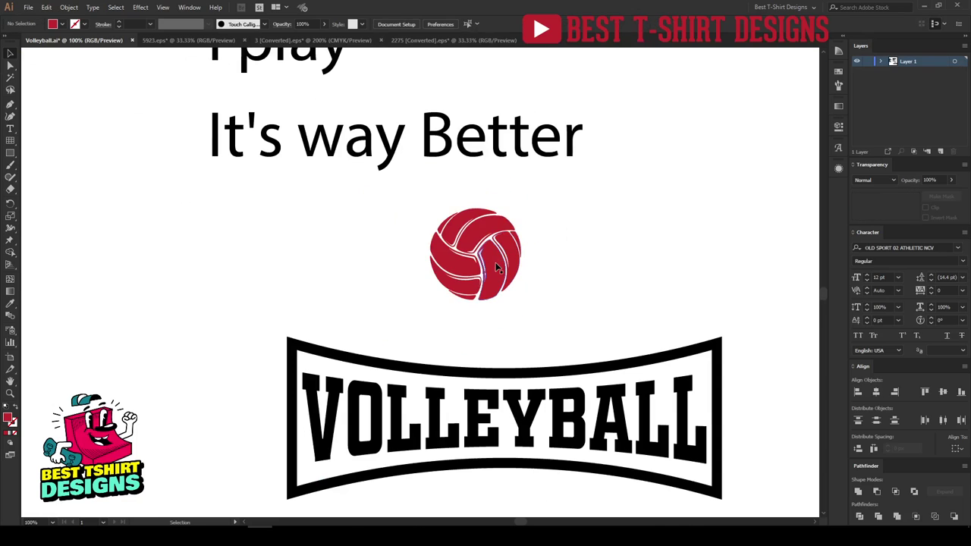
left_click(485, 243)
left_click(839, 71)
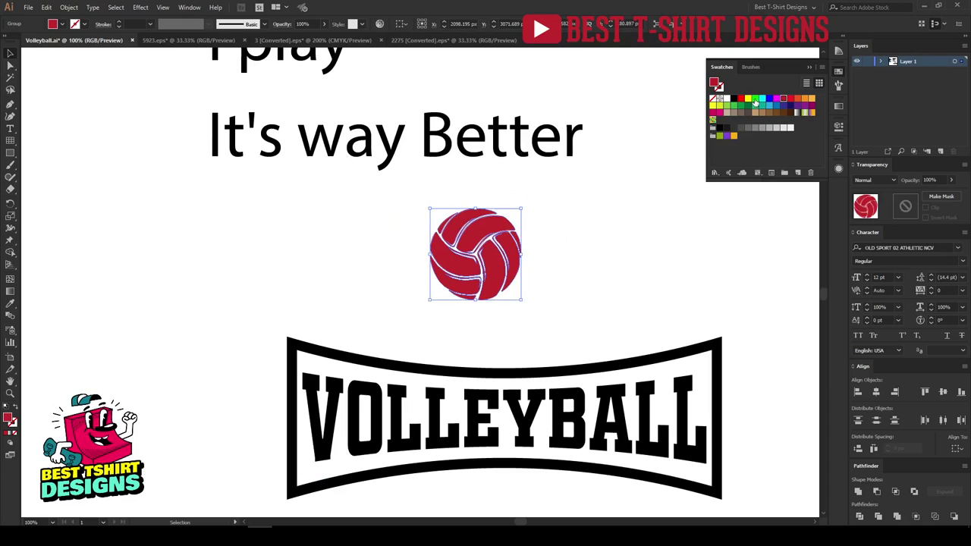
left_click(734, 99)
left_click(838, 74)
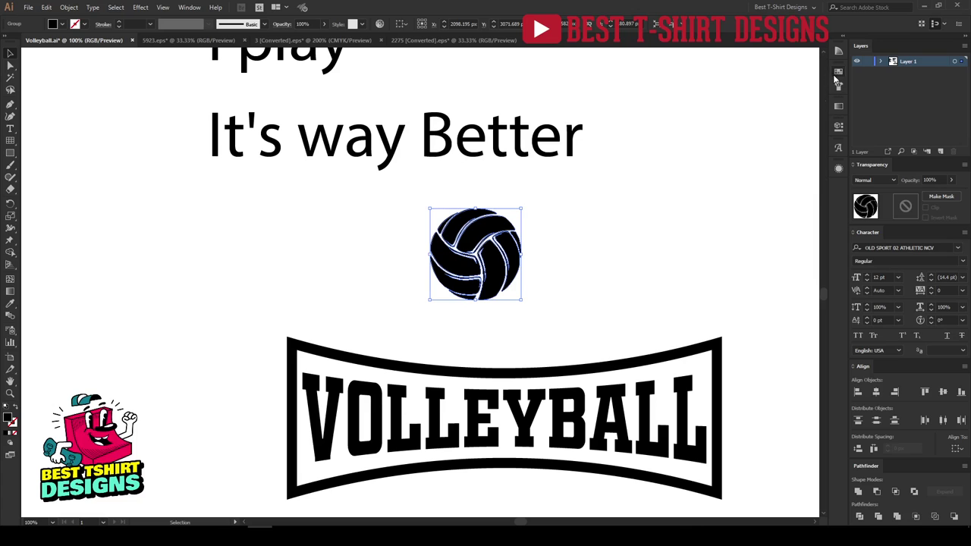
Step: Scale the volleyball proportionally to about twice its size and place it just above the middle of the "VOLLEYBALL" frame
left_click_drag(476, 300, 485, 352)
left_click_drag(505, 307, 520, 324)
scroll(370, 260, "down", 2)
scroll(360, 260, "down", 1)
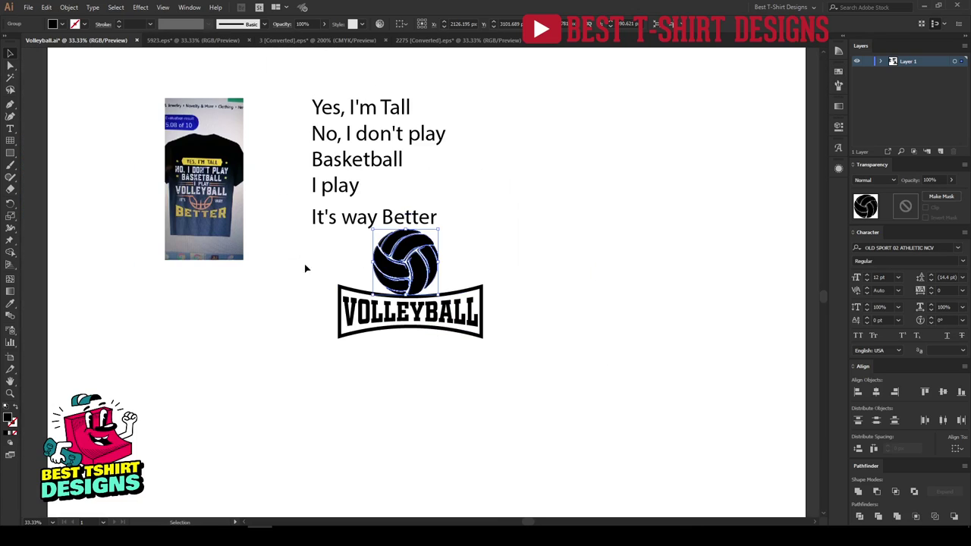
Step: Move the volleyball and the framed "VOLLEYBALL" title together down, clear of the slogan text
left_click_drag(276, 243, 529, 388)
left_click_drag(425, 271, 432, 326)
left_click(572, 398)
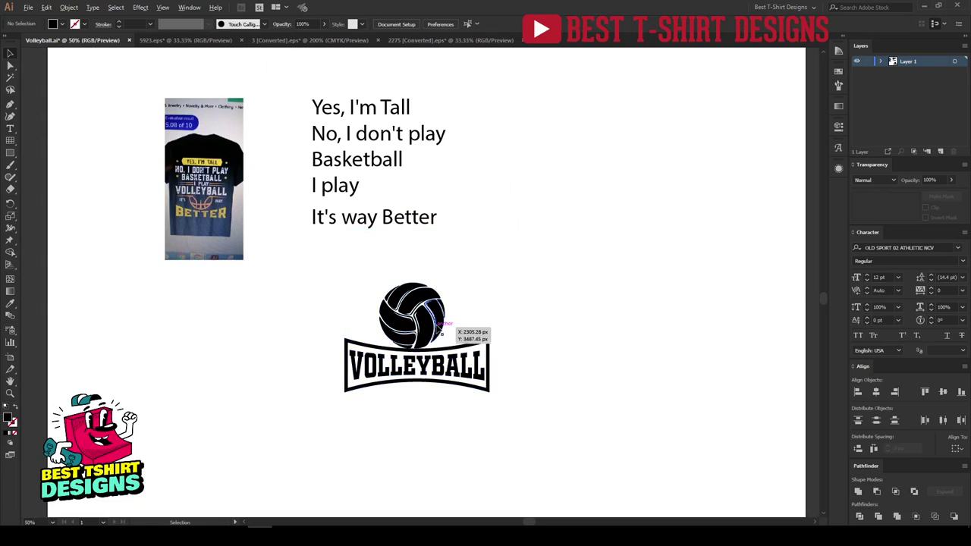
Step: Isolate the net artwork in the 2275 document and delete the ropes connecting it to the posts on both sides
key("ctrl+plus")
left_click(410, 39)
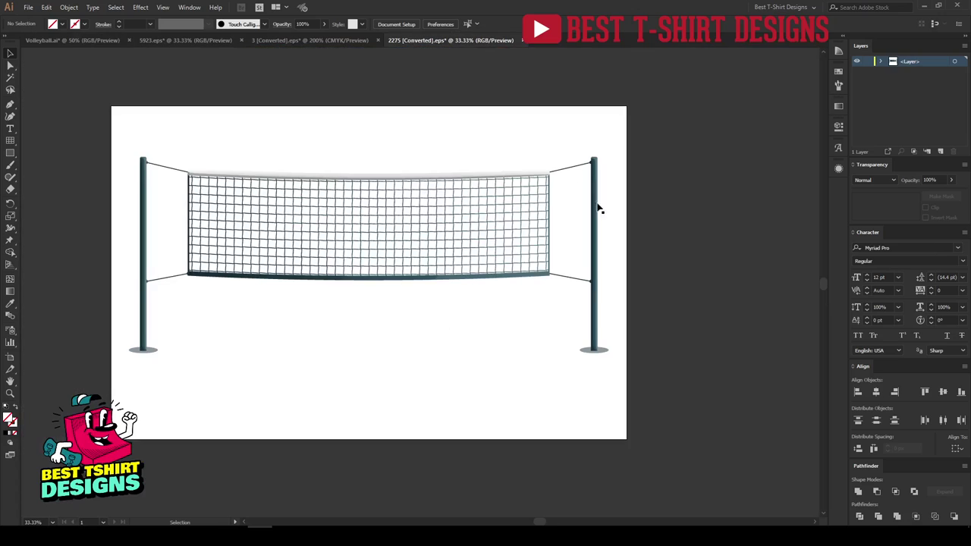
double_click(505, 249)
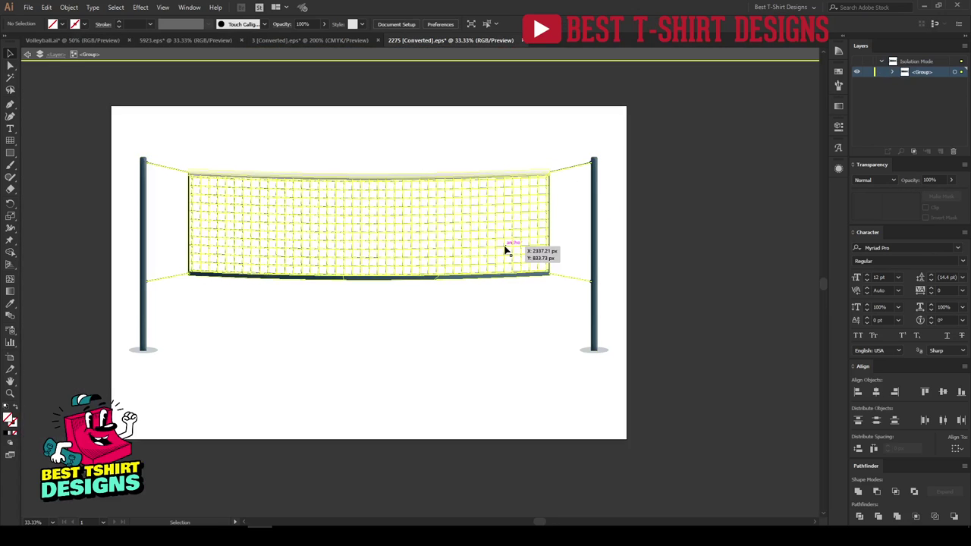
double_click(505, 250)
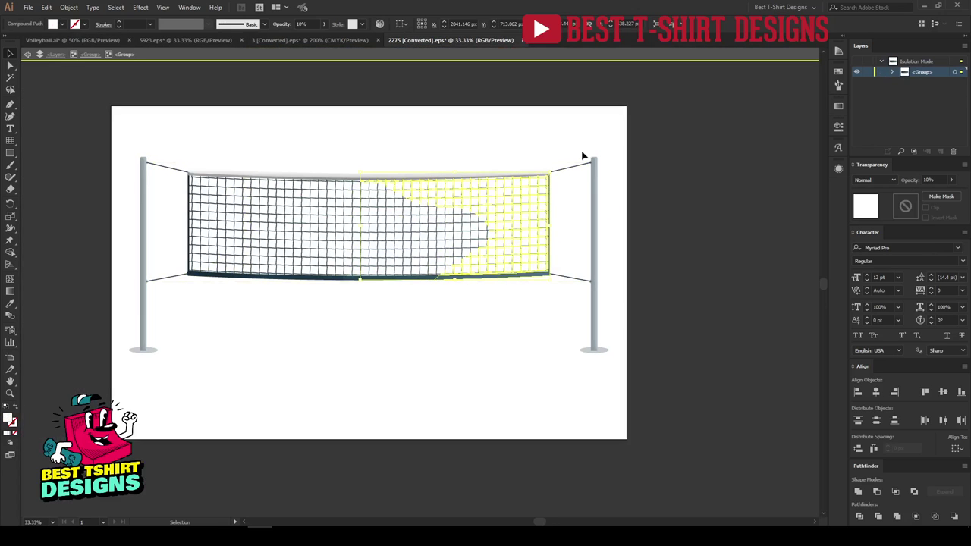
left_click_drag(581, 148, 666, 364)
key("Delete")
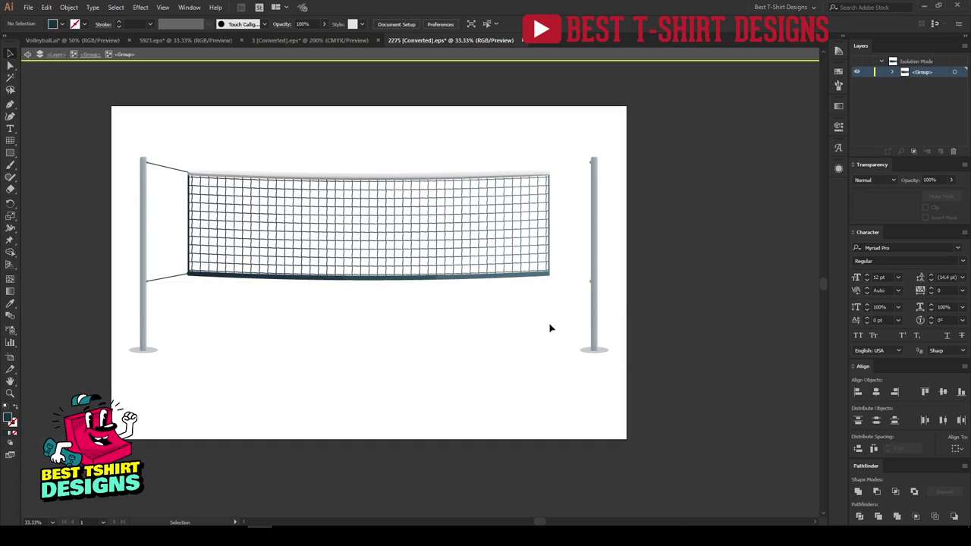
left_click_drag(112, 144, 175, 395)
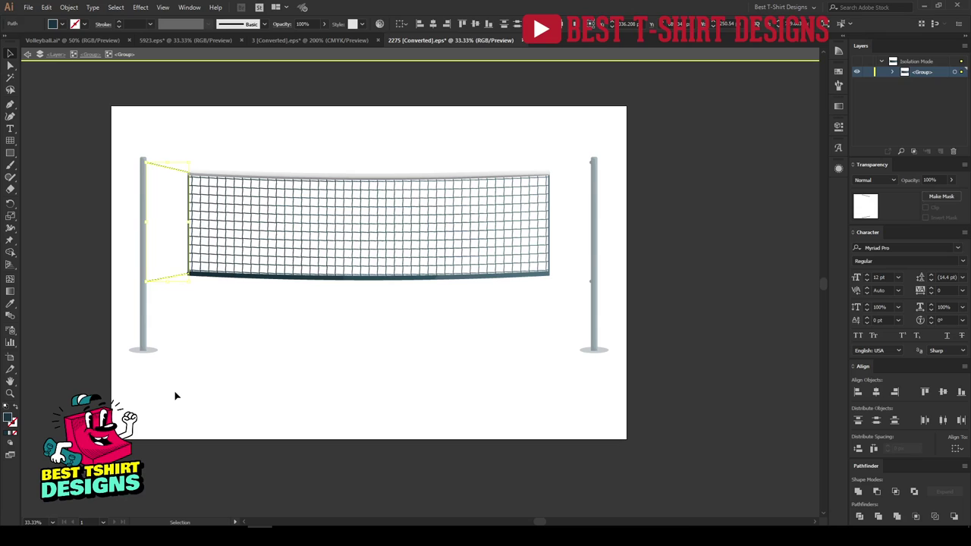
key("Delete")
Step: Copy the remaining net without its posts and paste it into the Volleyball.ai document
left_click_drag(161, 144, 577, 349)
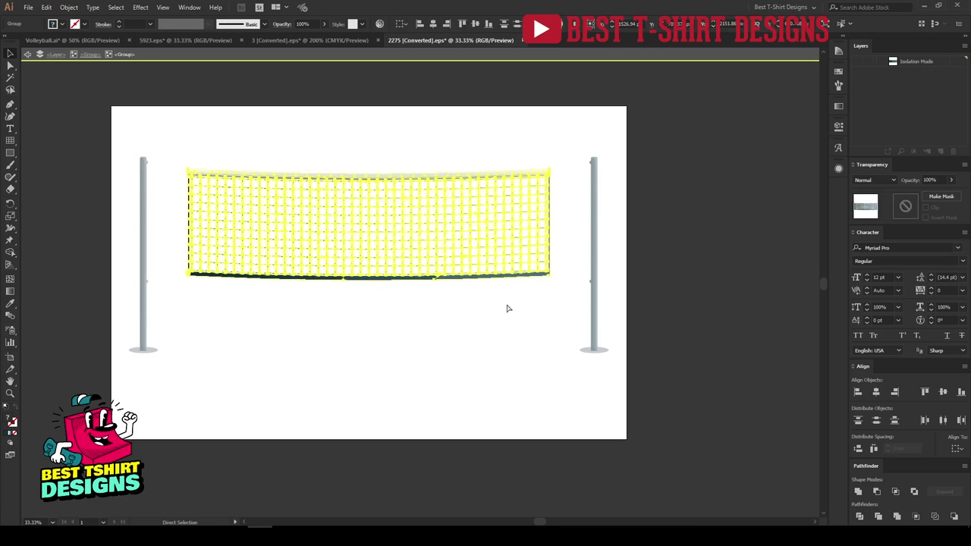
key("Delete")
left_click(88, 36)
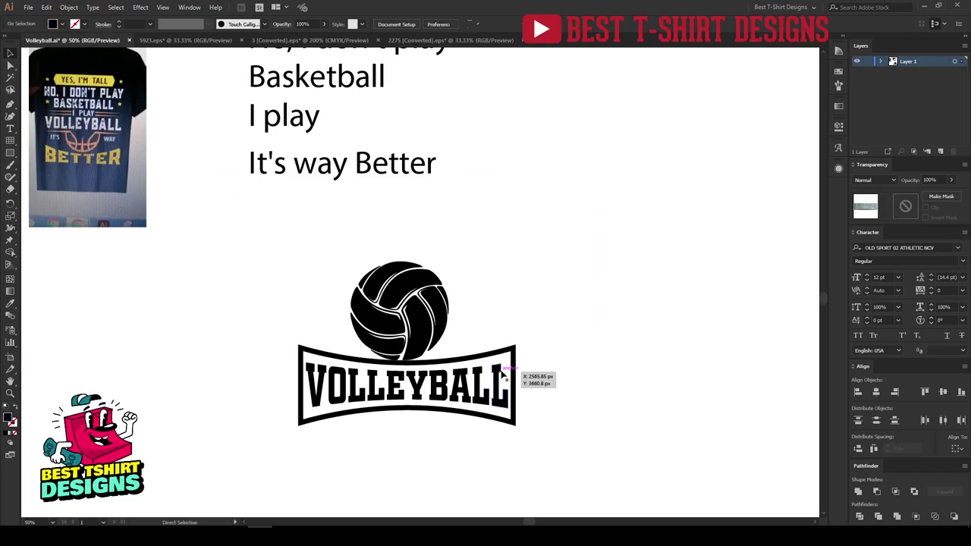
key("ctrl+v")
Step: Place the net over the volleyball and scale it proportionally to about 887 px wide
left_click_drag(693, 281, 542, 281)
left_click_drag(462, 293, 452, 303)
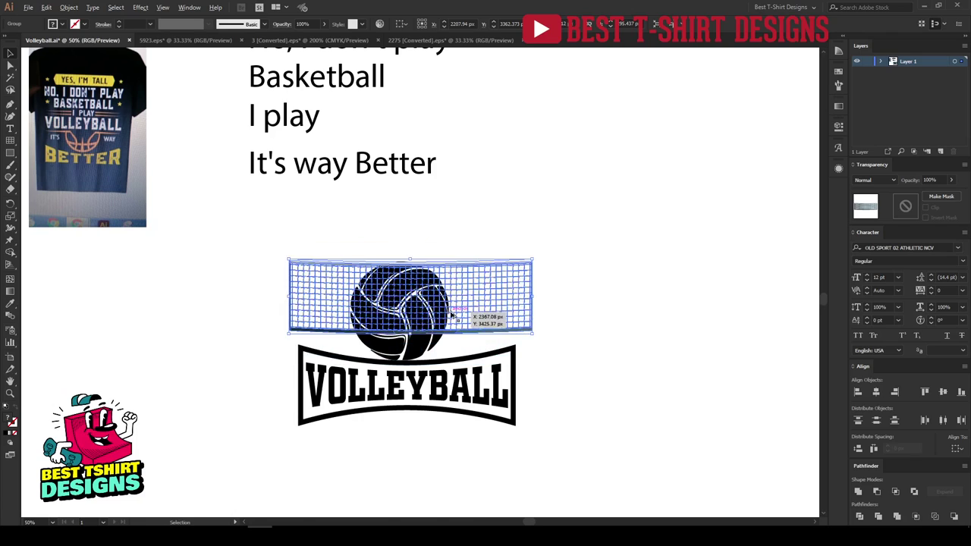
key("ctrl+1")
left_click_drag(613, 279, 574, 289)
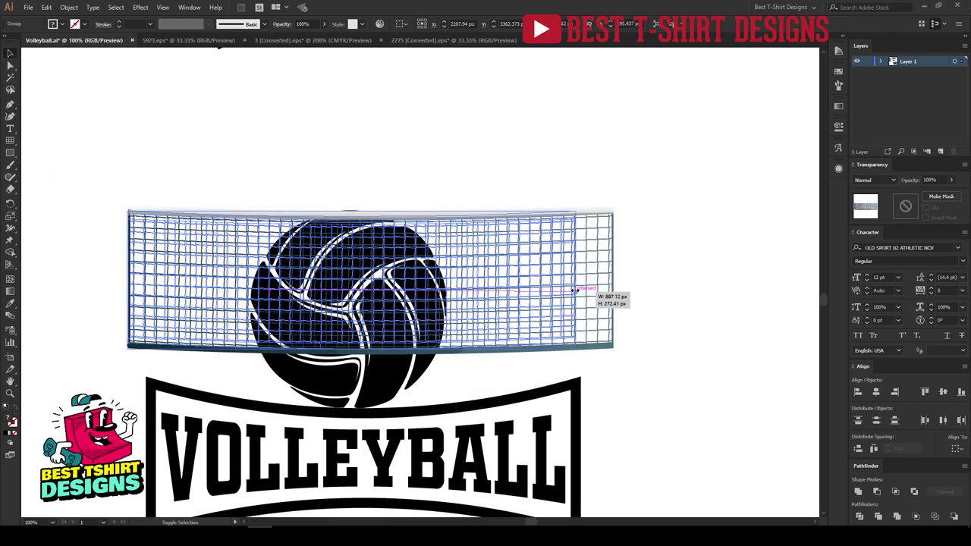
Step: Expand the fill and stroke of the framed "VOLLEYBALL" title
left_click(574, 383)
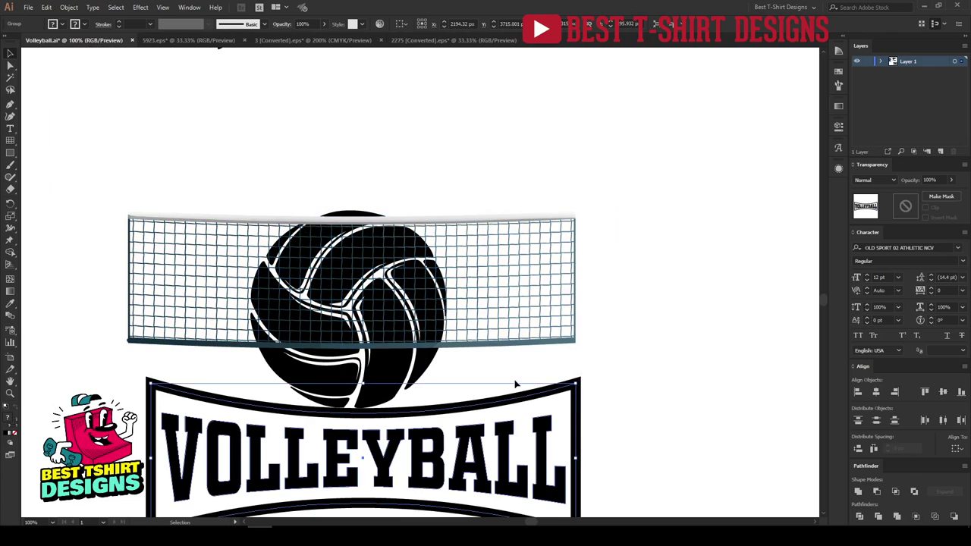
scroll(519, 387, "down", 1)
left_click(68, 7)
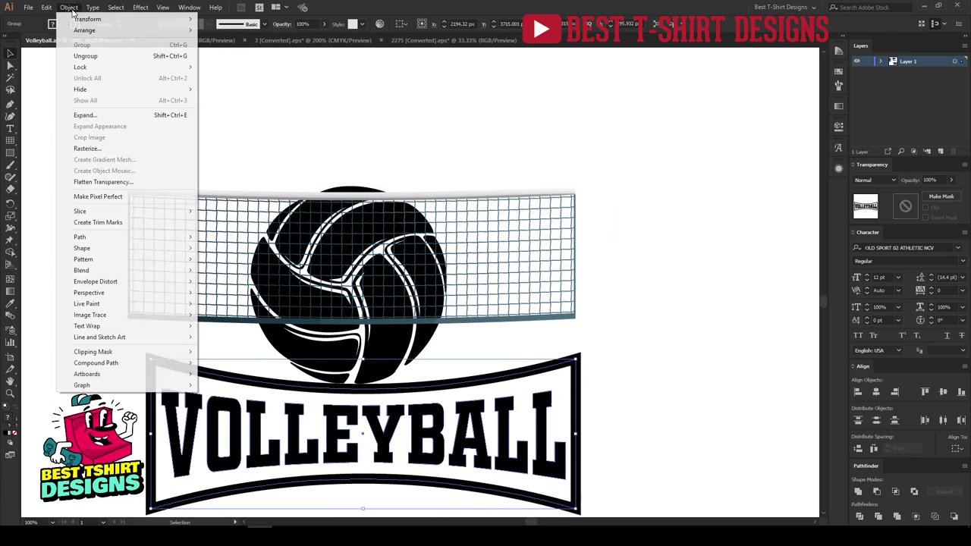
left_click(83, 114)
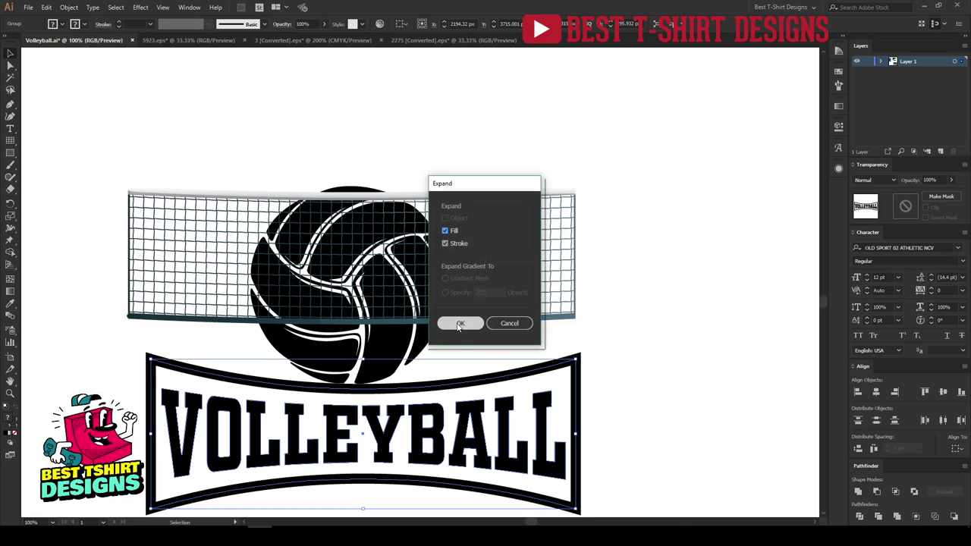
left_click(458, 324)
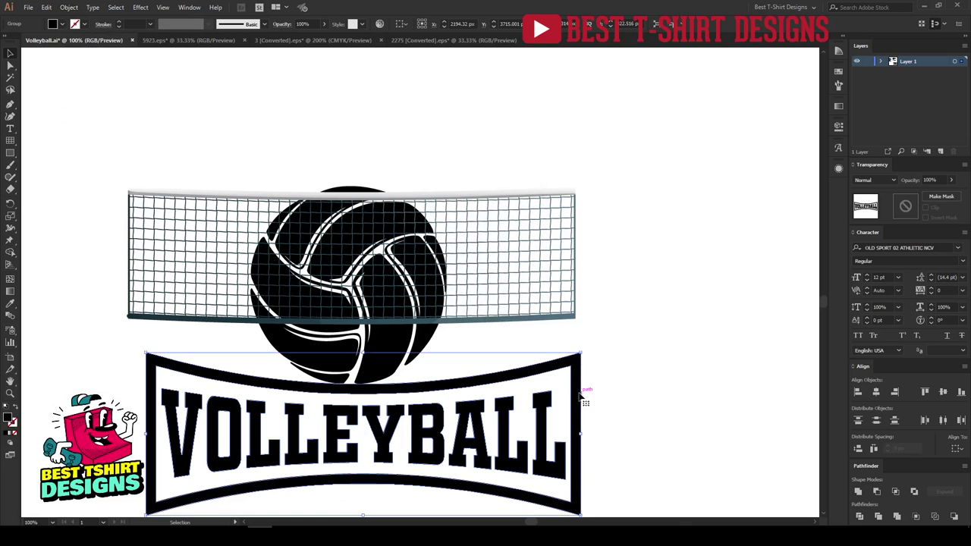
Step: Match the net's width to the outer edges of the "VOLLEYBALL" frame and move it down about 40 px
left_click(574, 274)
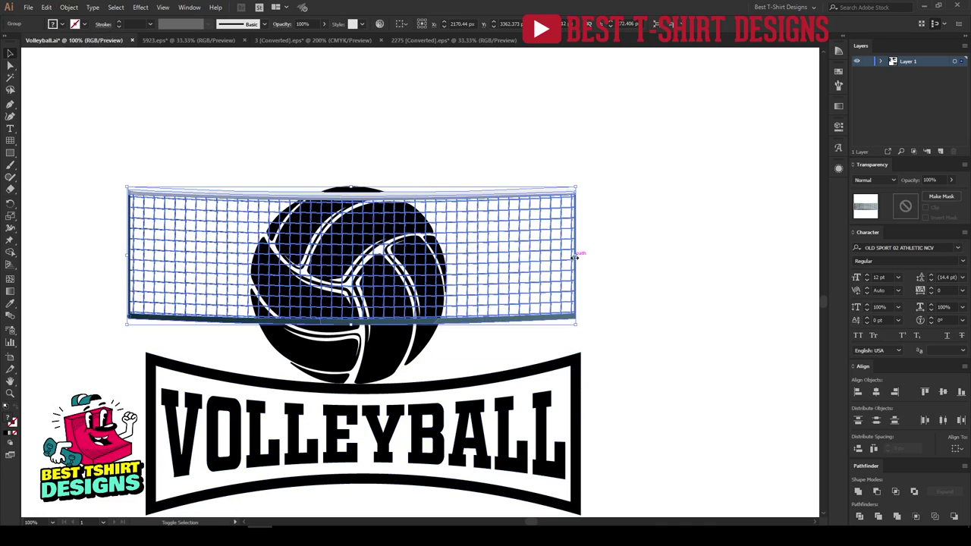
left_click_drag(577, 258, 583, 283)
left_click_drag(138, 255, 147, 257)
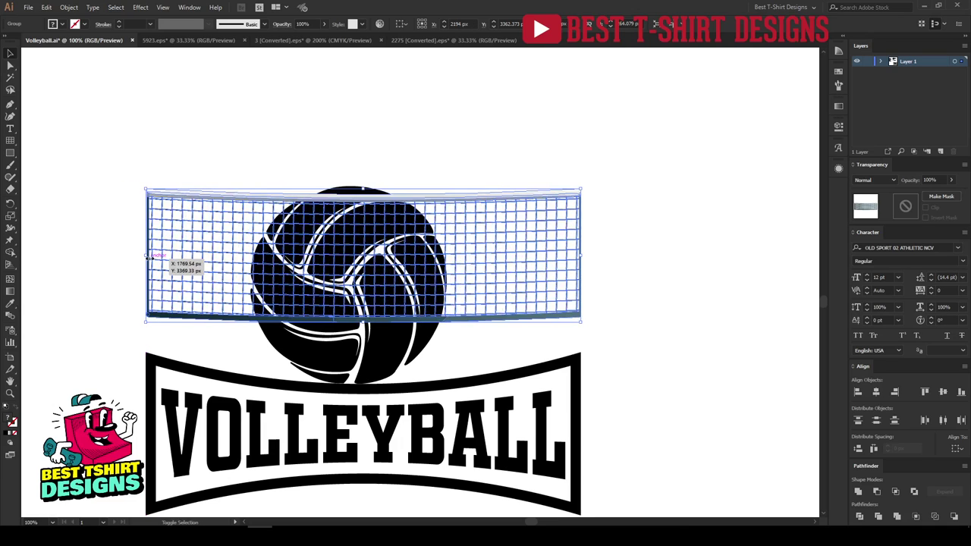
key("shift+Down")
key("shift+Down")
key("shift+Down")
key("shift+Down")
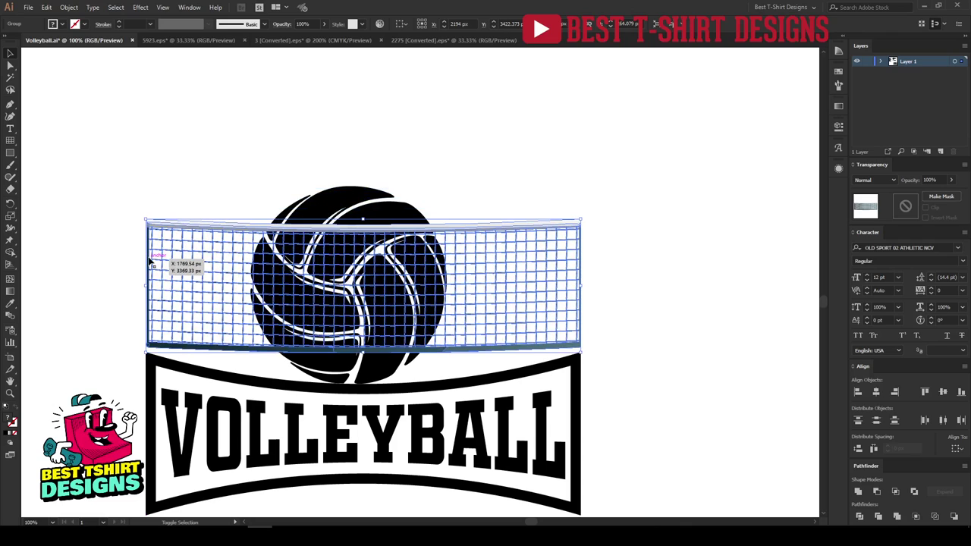
key("shift+Up")
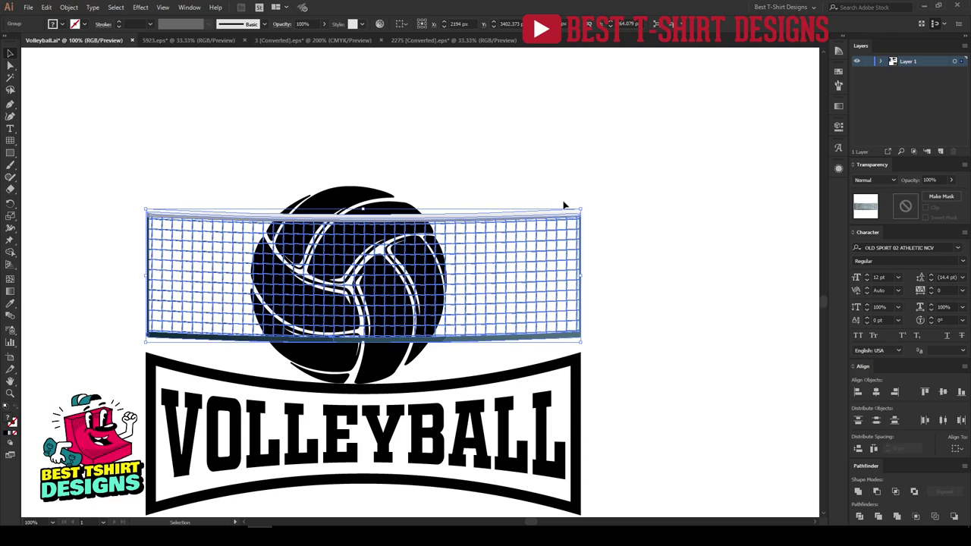
Step: Change the net's fill to black
left_click(839, 72)
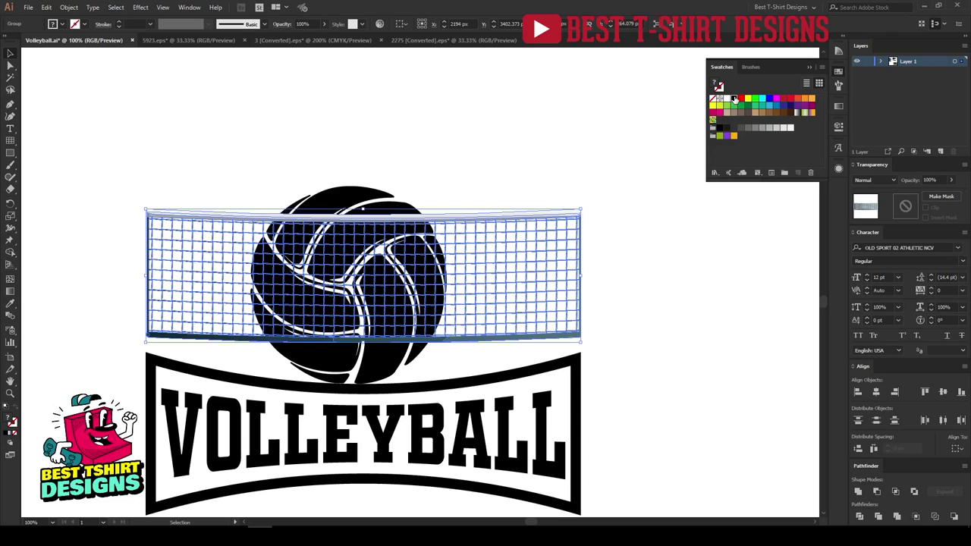
left_click(735, 100)
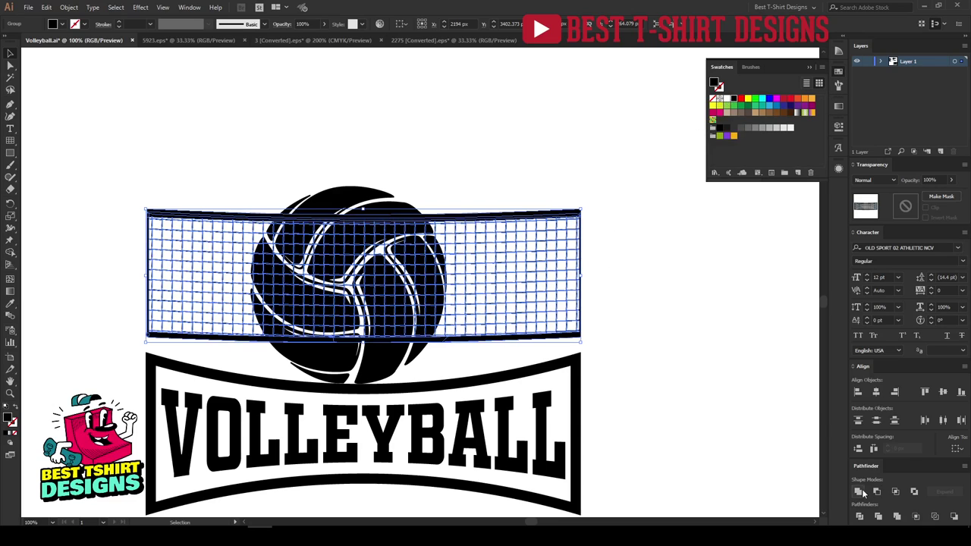
Step: Try uniting the net shapes with Pathfinder, examine the merged net up close, and undo the union
key("1")
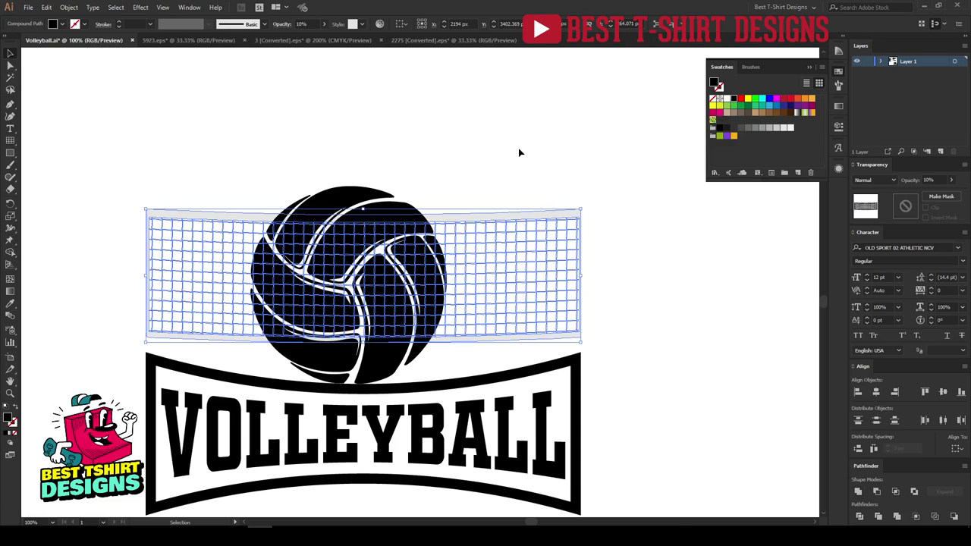
left_click(519, 153)
scroll(481, 265, "up", 2)
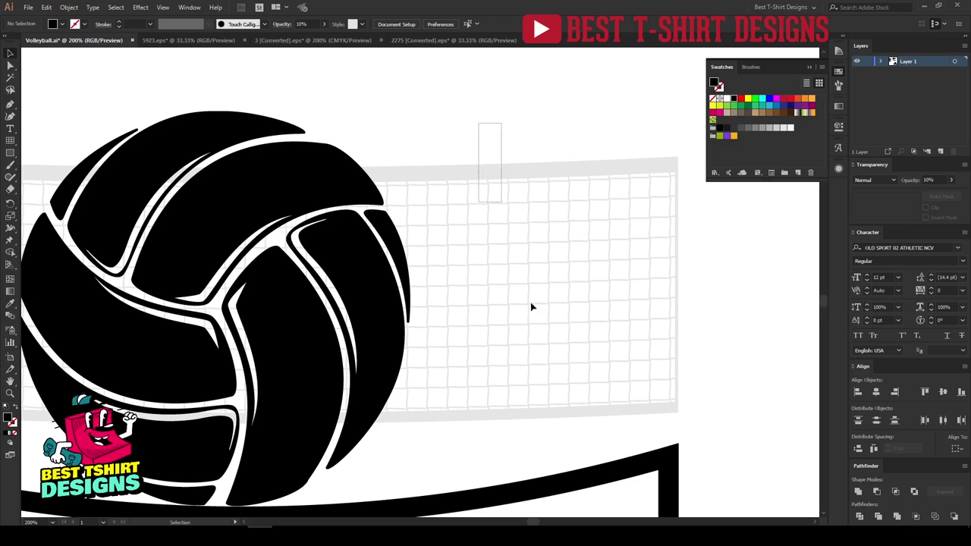
left_click(531, 307)
scroll(522, 224, "down", 1)
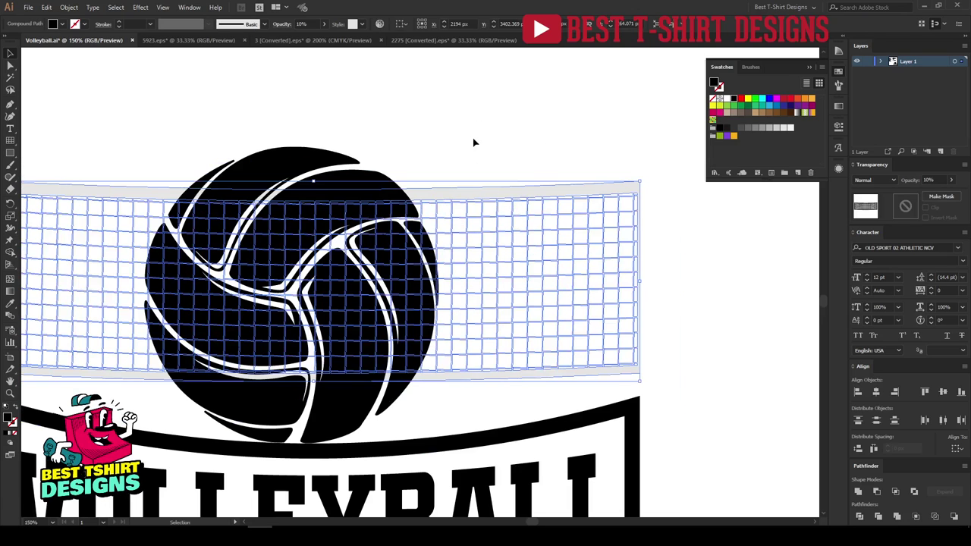
left_click_drag(466, 135, 581, 325)
left_click(442, 124)
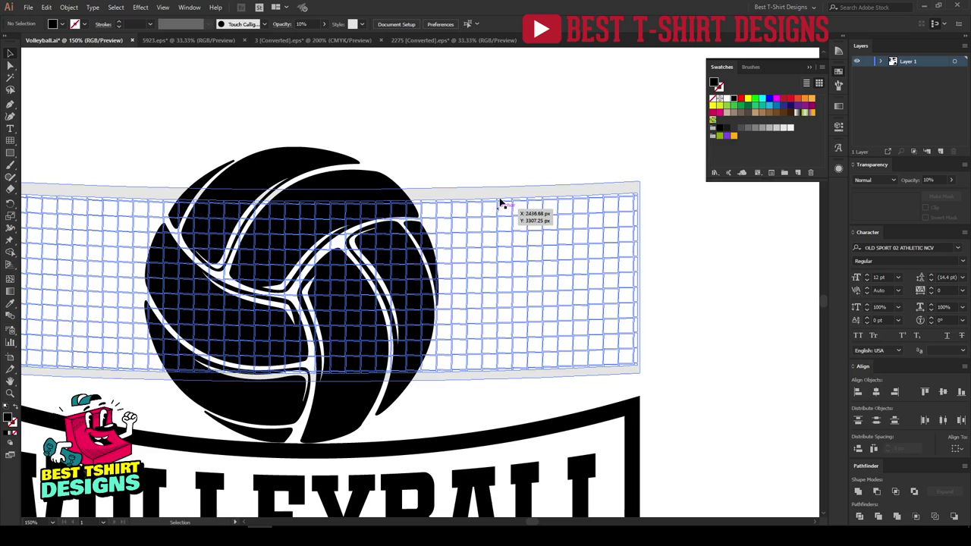
key("ctrl+z")
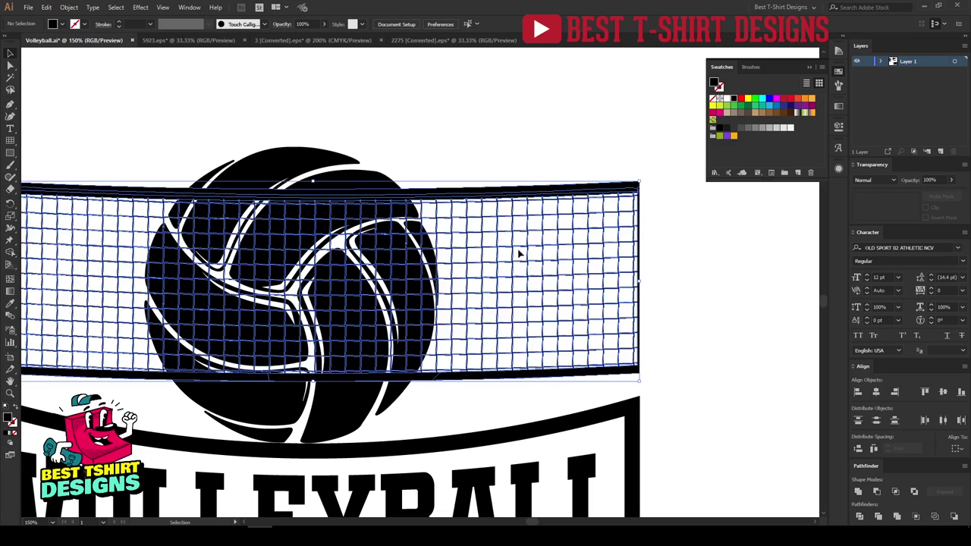
Step: Unite the black net shapes with Pathfinder and set the merged net's opacity to 100%
left_click(554, 238)
left_click_drag(548, 192, 548, 193)
left_click(476, 142)
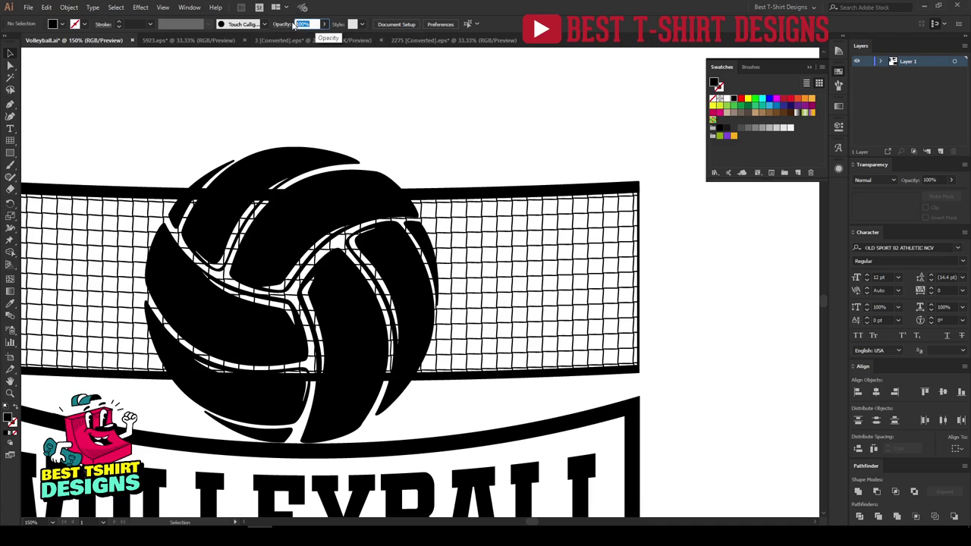
left_click_drag(478, 152, 581, 358)
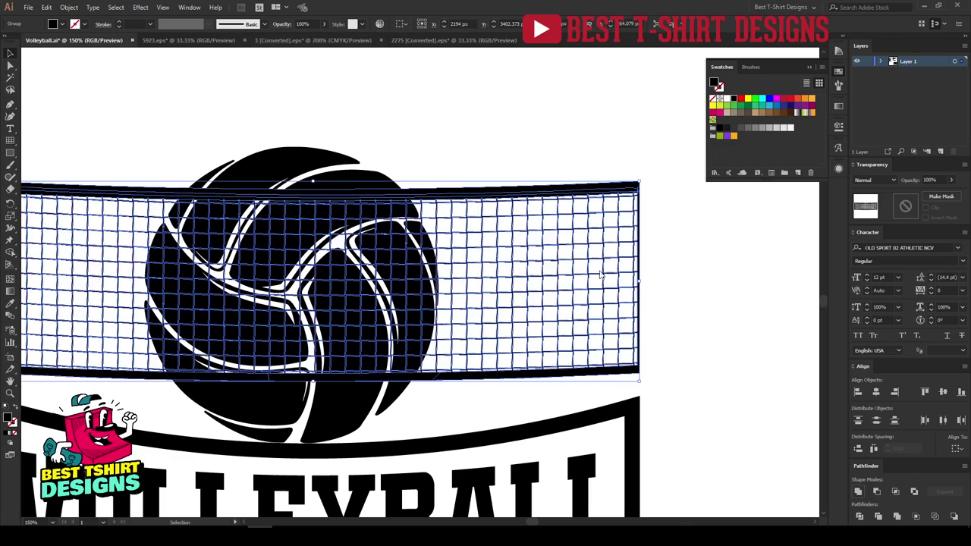
key("1")
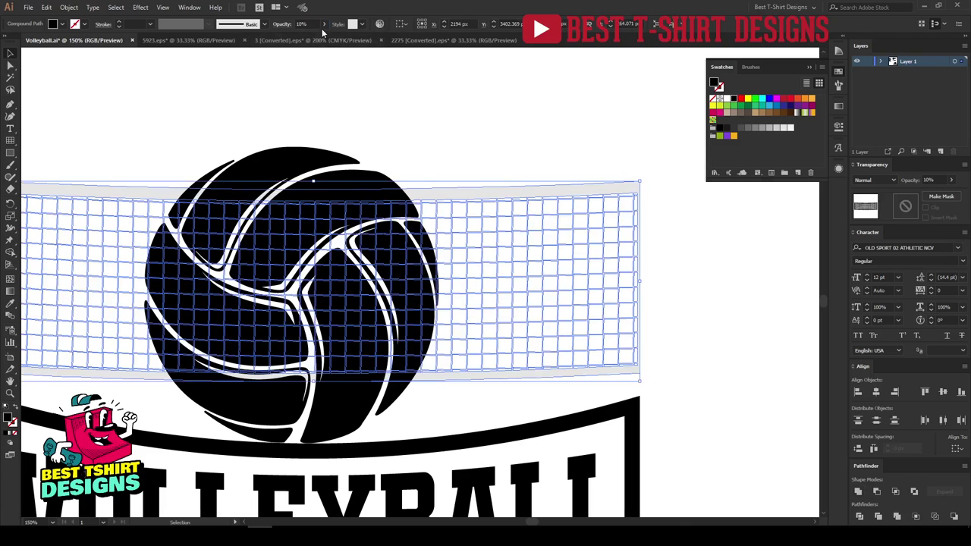
key("ctrl+8")
key("0")
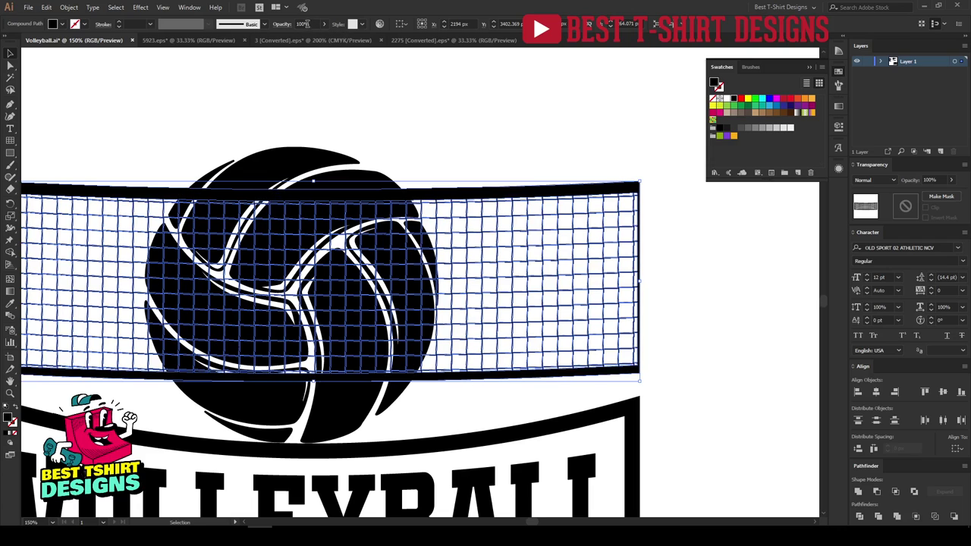
left_click(445, 142)
Step: Scale the net down slightly about its centre, a little narrower than the "VOLLEYBALL" frame, and move it down 20 px
scroll(483, 179, "down", 1)
left_click_drag(488, 148, 544, 243)
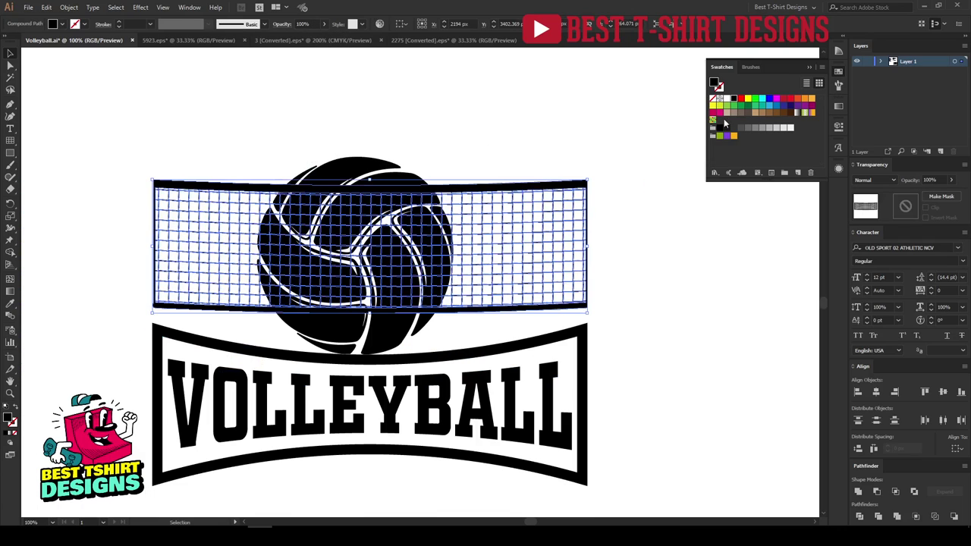
left_click(650, 206)
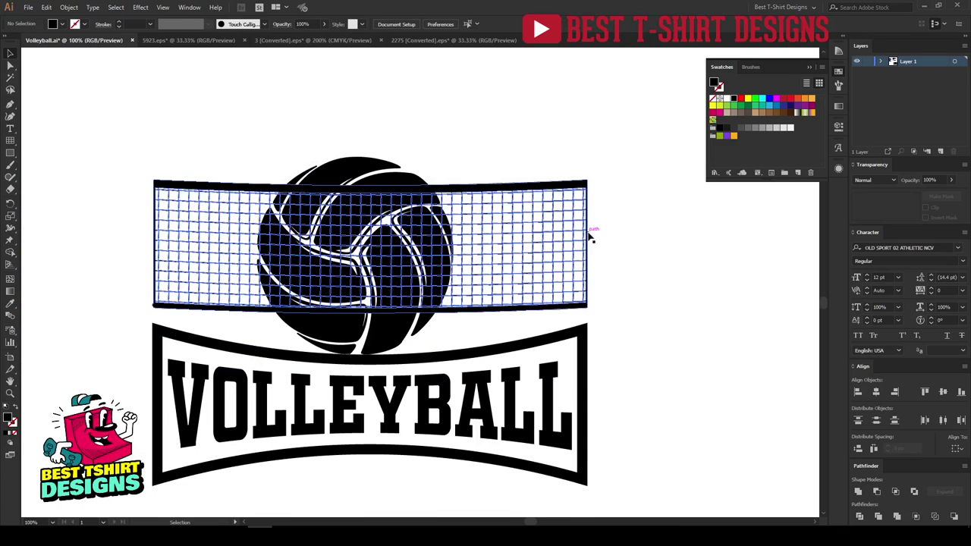
left_click(513, 239)
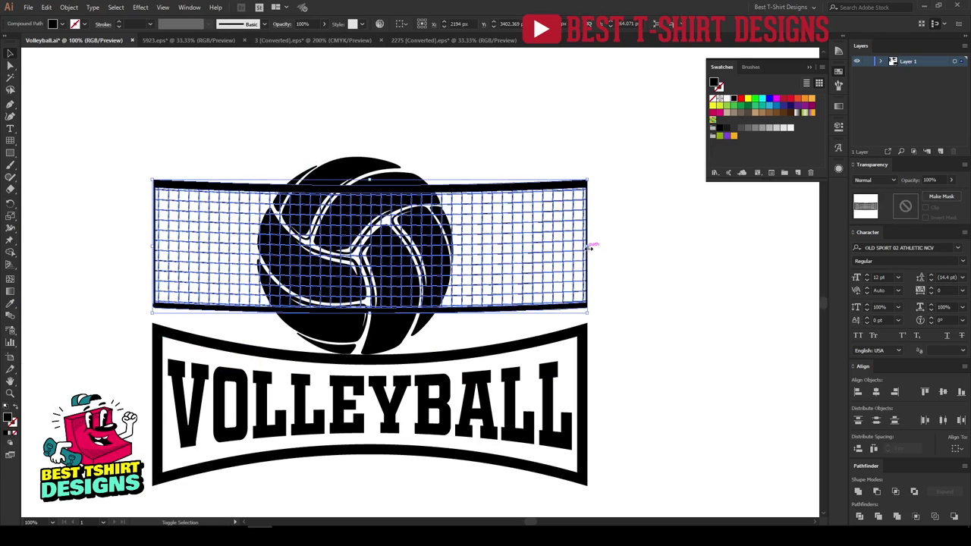
left_click_drag(587, 246, 583, 248)
key("shift+Down")
key("shift+Down")
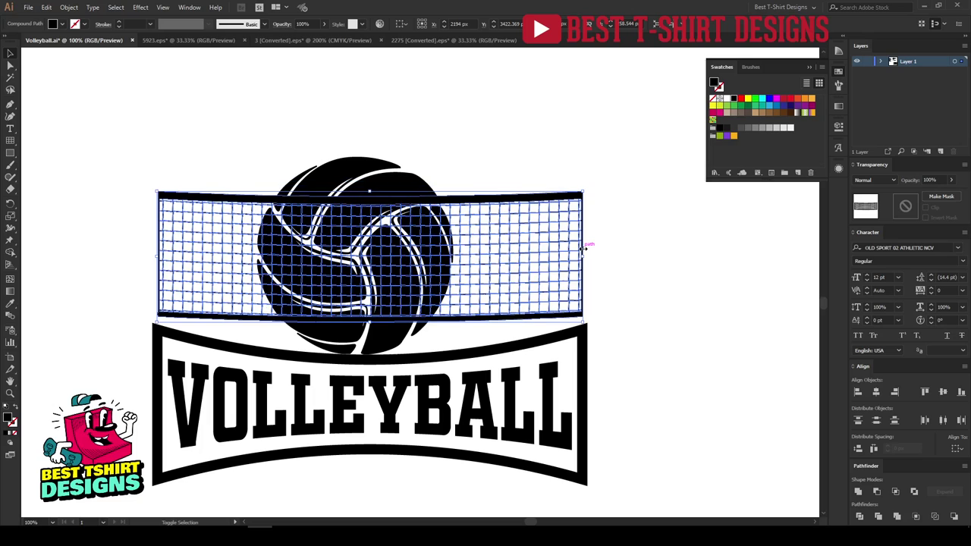
Step: Align the volleyball, the net and the framed "VOLLEYBALL" title to their horizontal centres
left_click(647, 244)
left_click_drag(235, 138, 520, 459)
left_click(432, 24)
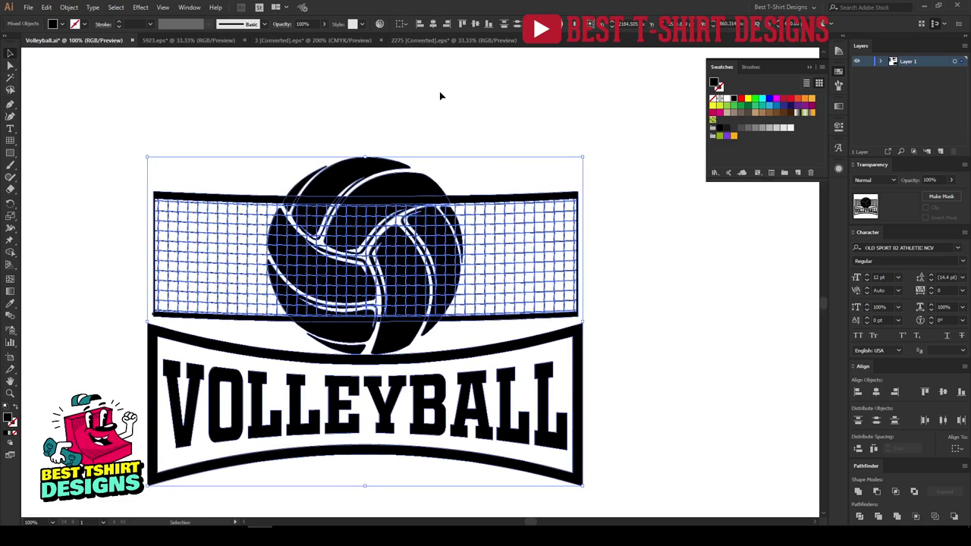
Step: Move the volleyball alone up 20 px, clear of the "VOLLEYBALL" frame's upper edge
left_click(442, 94)
left_click(383, 190)
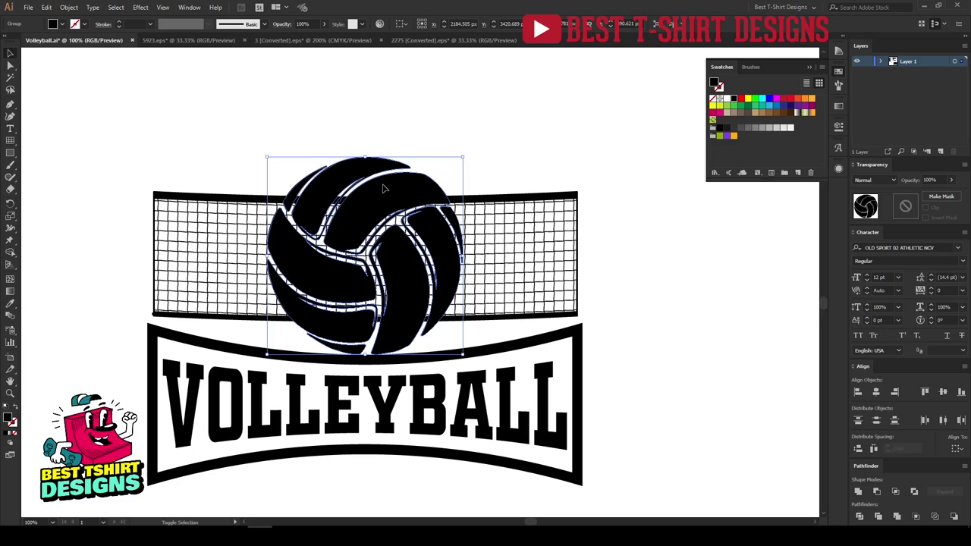
key("shift+Up")
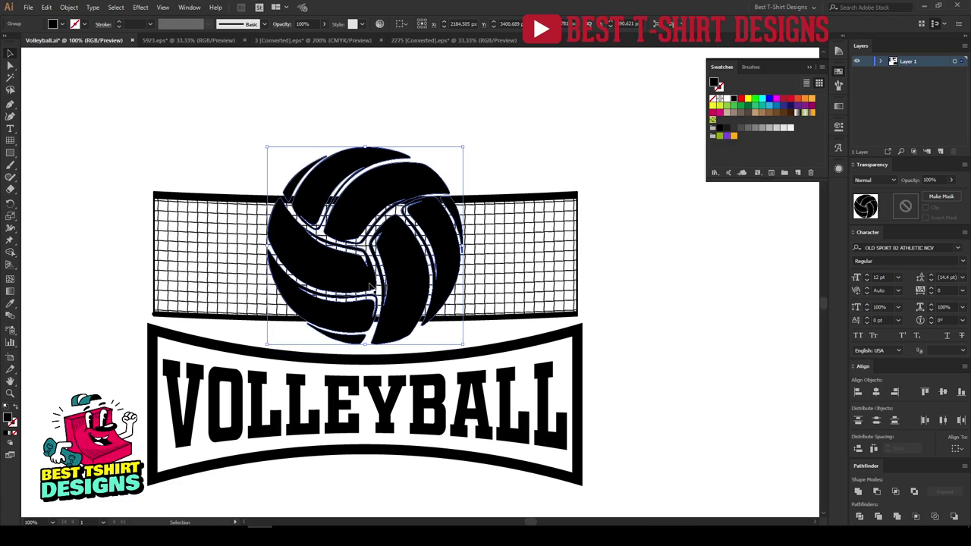
Step: Offset the volleyball's path by 10 px with miter joins and cut the resulting offset outline for reuse
scroll(393, 264, "up", 1)
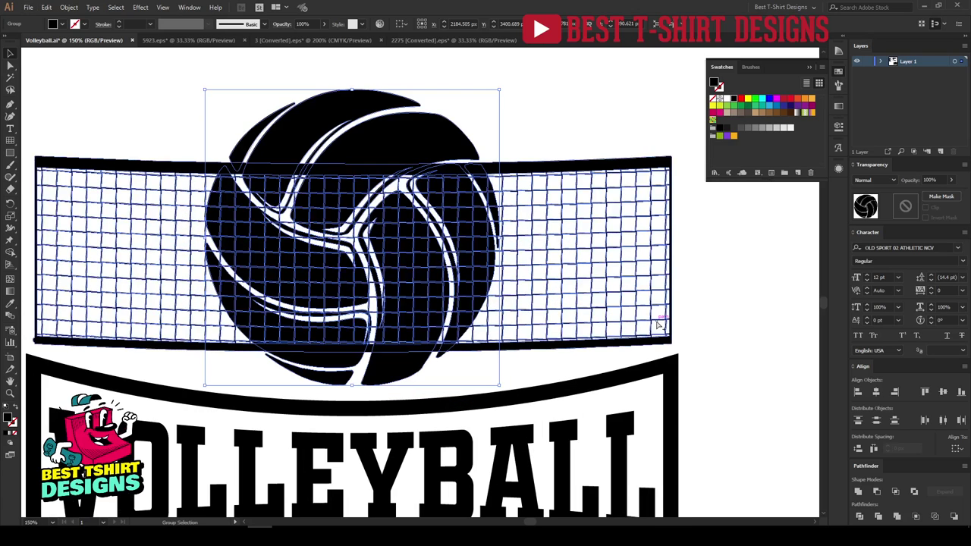
key("ctrl+alt+o")
left_click(641, 321)
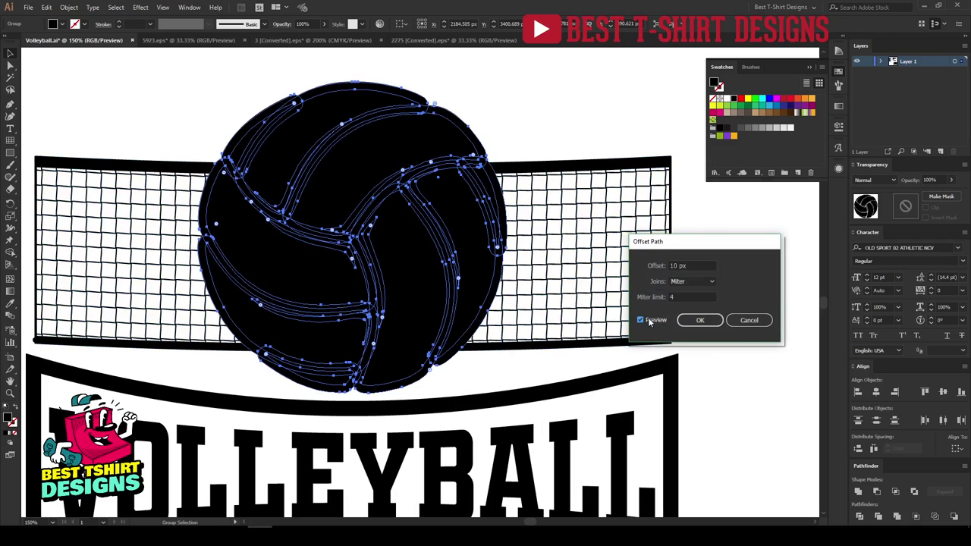
scroll(691, 264, "down", 10)
scroll(690, 264, "up", 5)
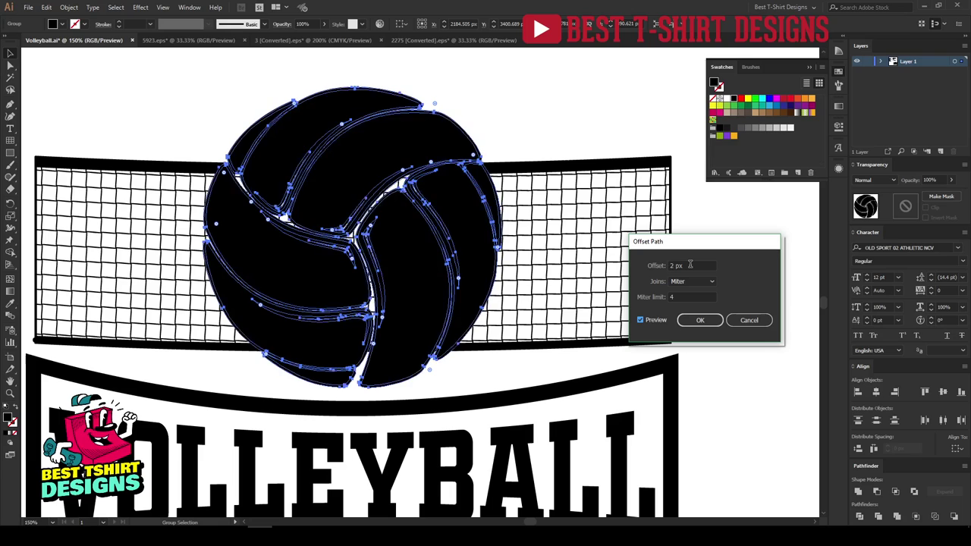
scroll(690, 264, "up", 5)
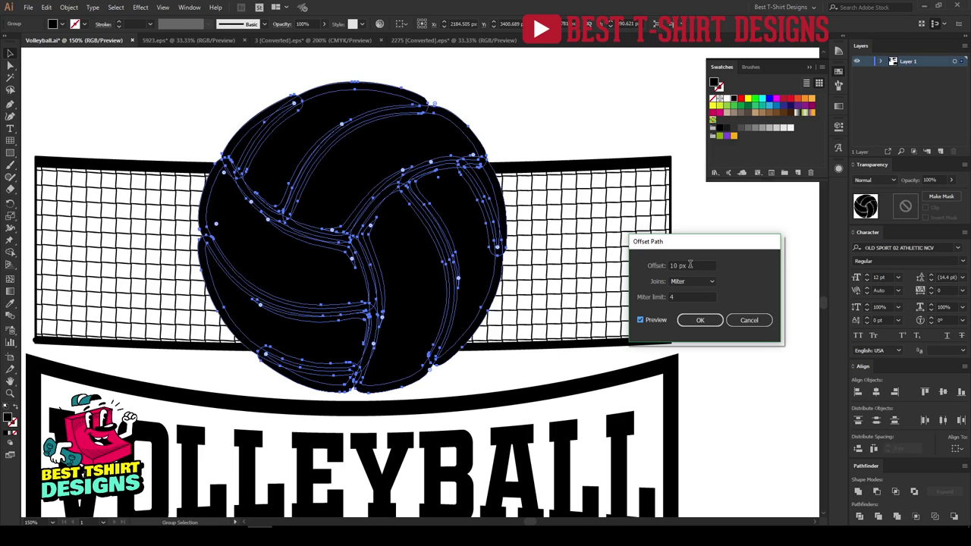
left_click(700, 320)
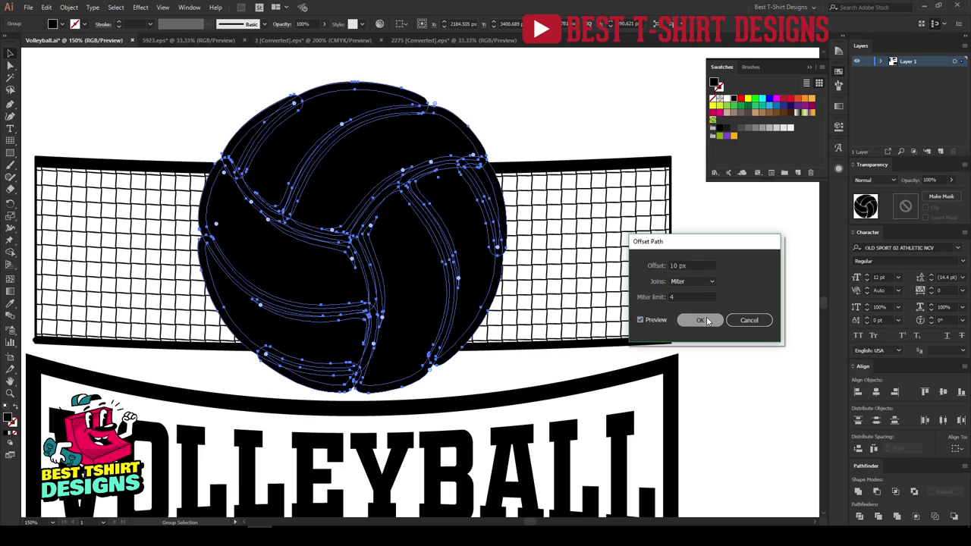
key("v")
left_click(734, 314)
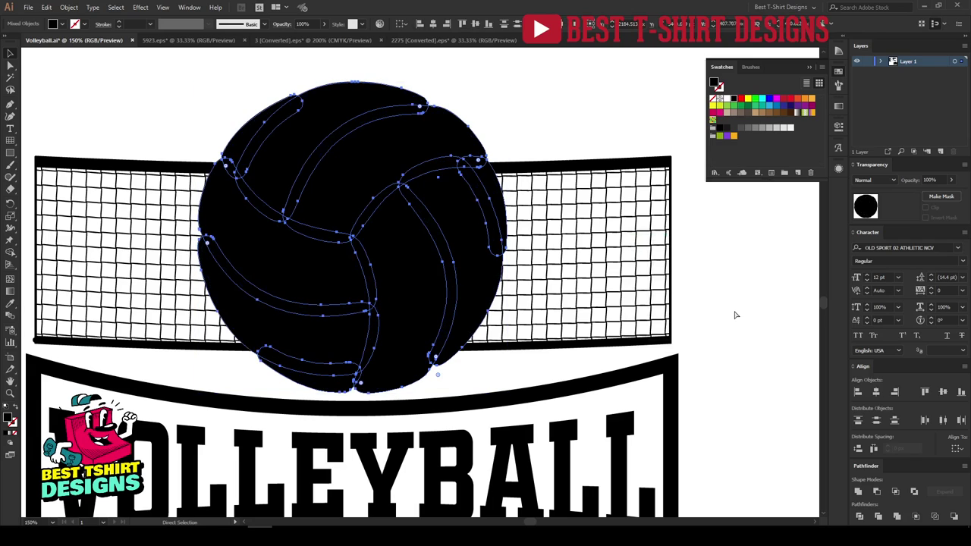
Step: Give the net an opacity mask with clipping off, paste the offset volleyball outline in place inside it, and exit the mask
left_click(559, 256)
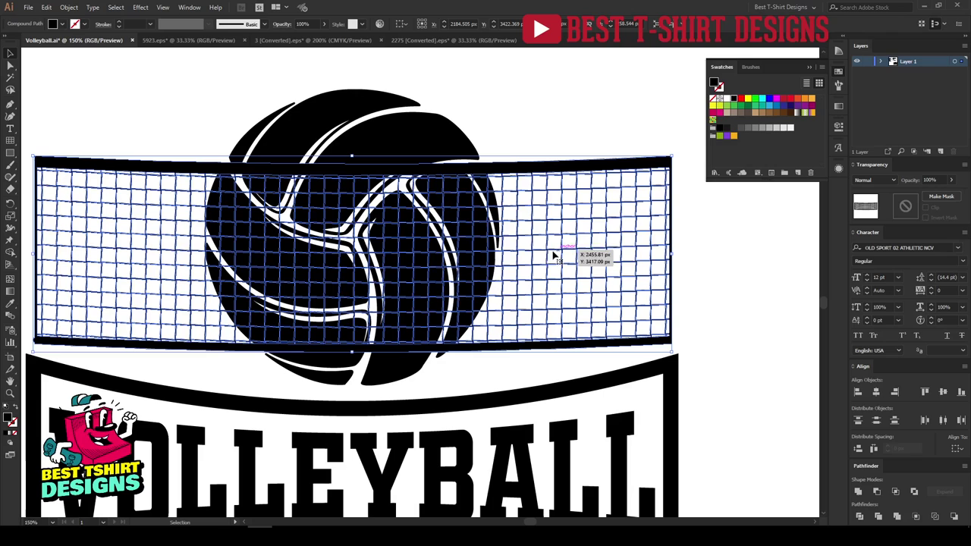
left_click(915, 207)
left_click(925, 207)
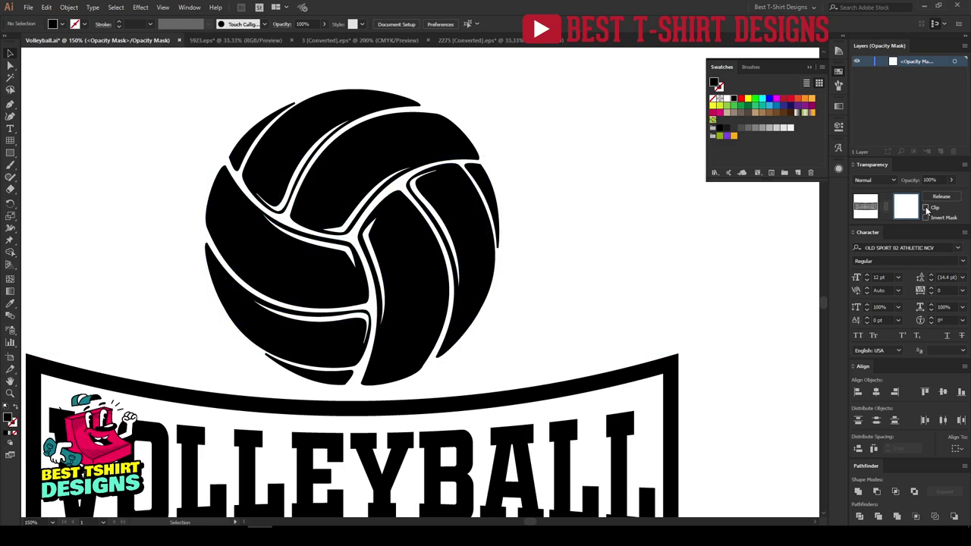
key("ctrl+f")
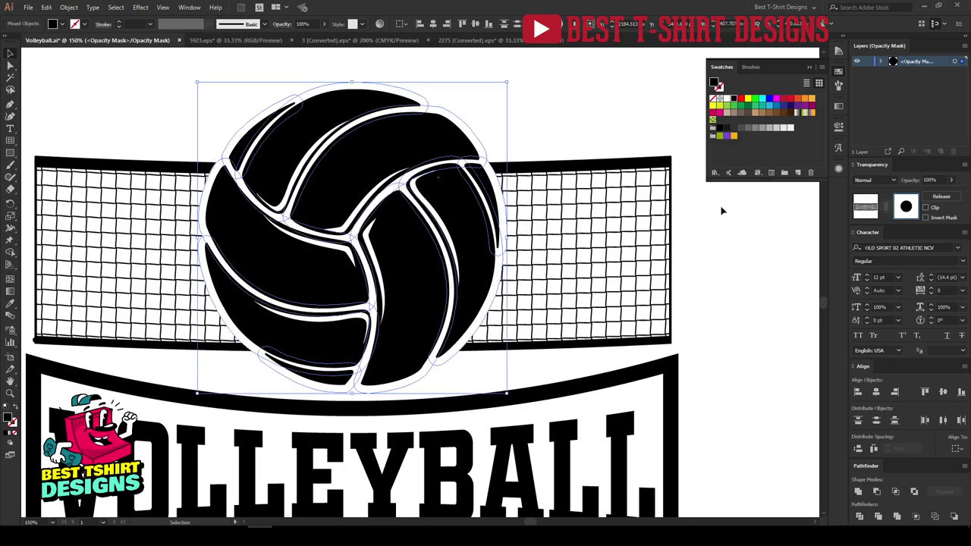
left_click(721, 264)
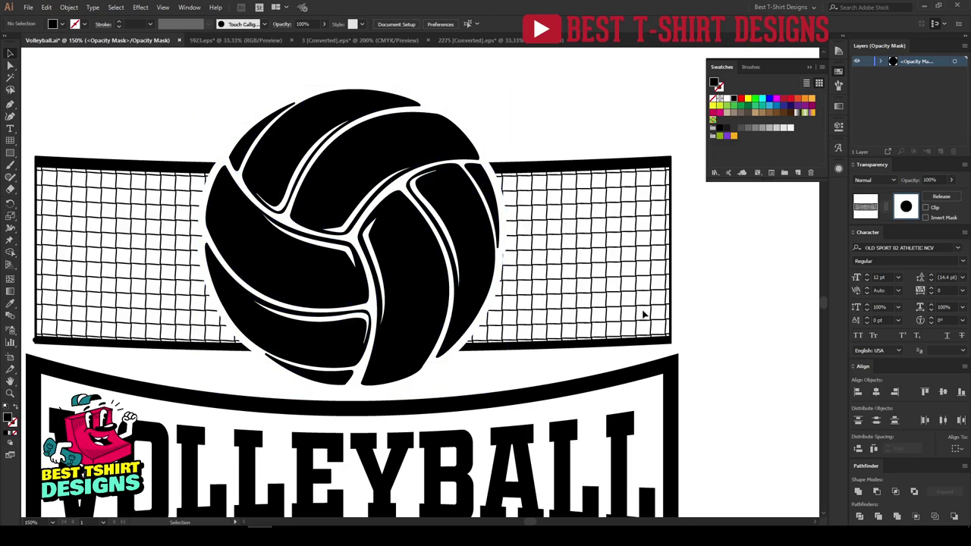
scroll(499, 256, "up", 3)
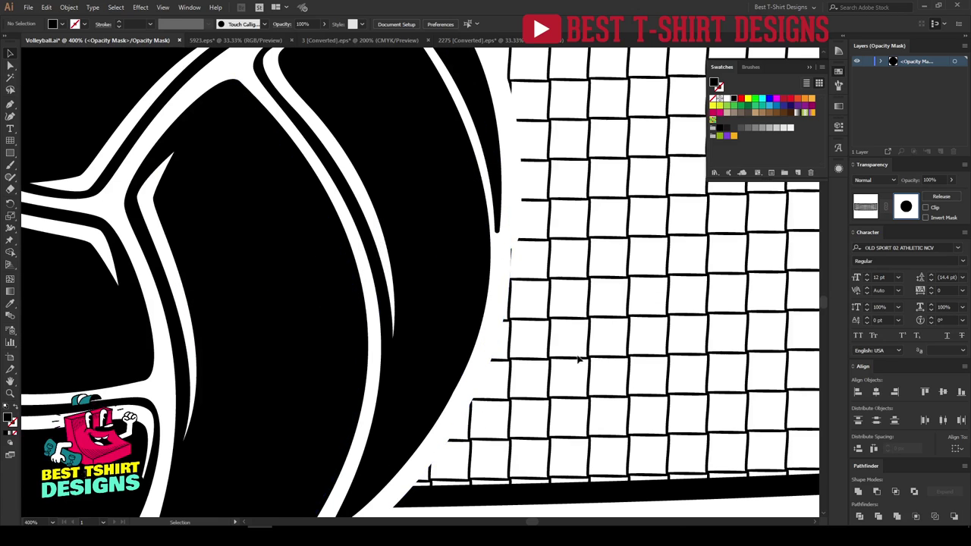
key("ctrl+minus")
key("ctrl+minus")
key("ctrl+minus")
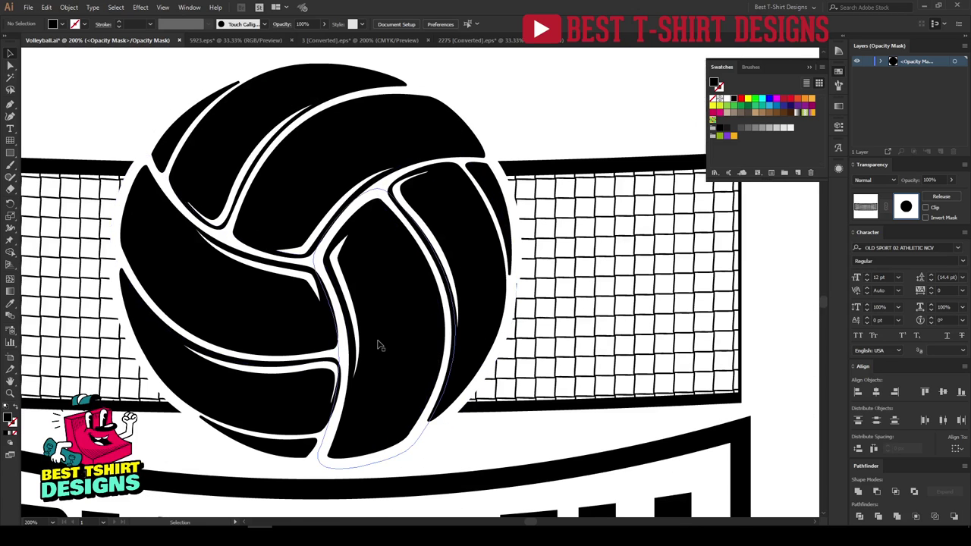
key("ctrl+minus")
key("ctrl+minus")
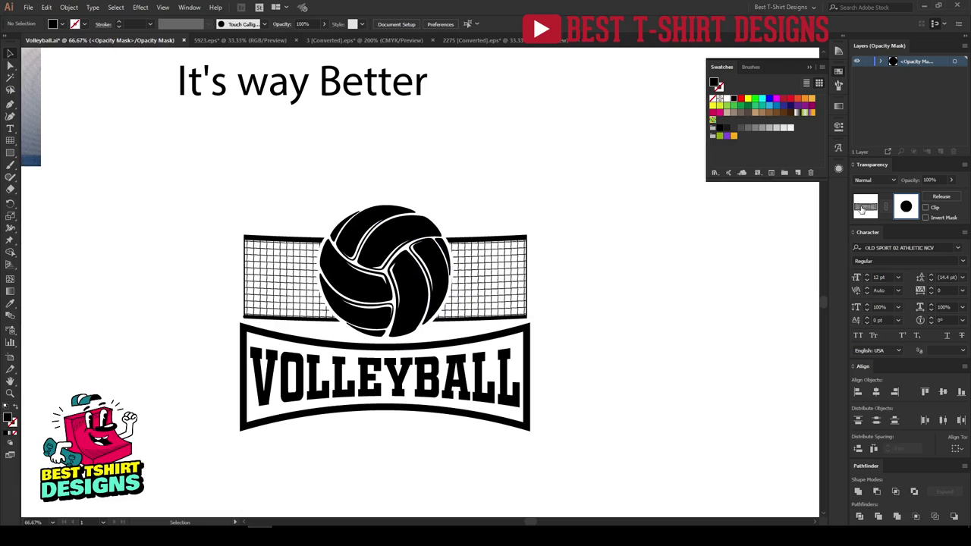
left_click(861, 210)
left_click(603, 345)
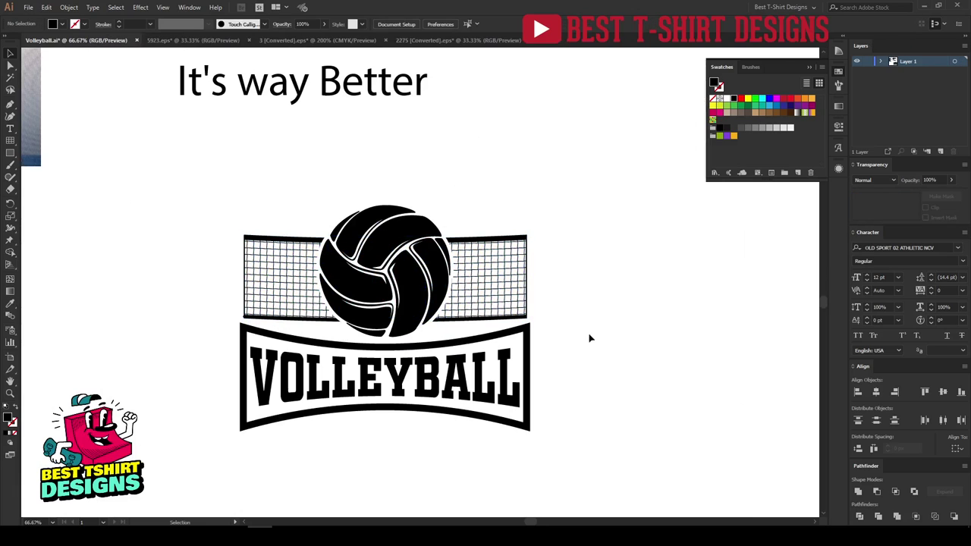
Step: Move the volleyball and net together down 20 px so they overlap the "VOLLEYBALL" frame's upper edge
left_click_drag(207, 195, 577, 474)
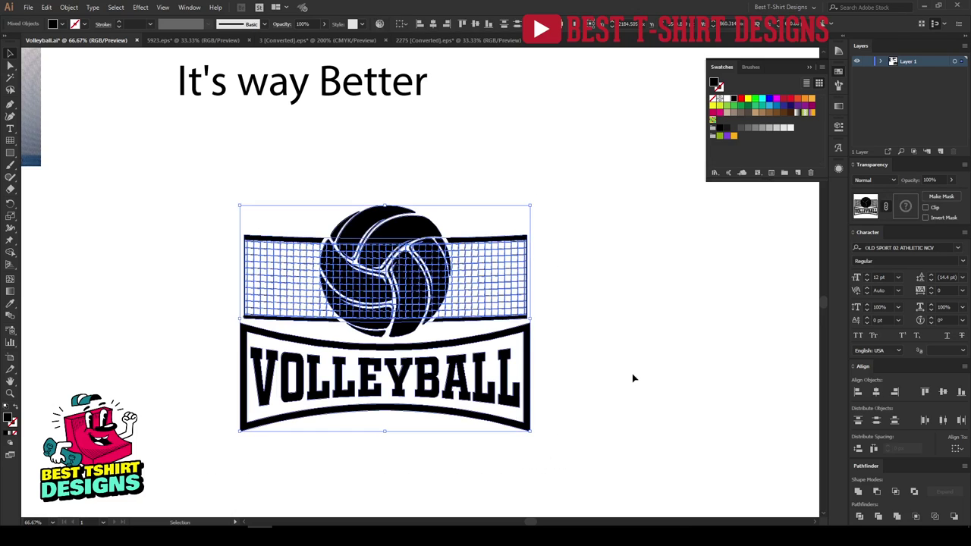
left_click(633, 377)
scroll(633, 377, "up", 1)
left_click_drag(291, 211, 460, 336)
key("shift+Down")
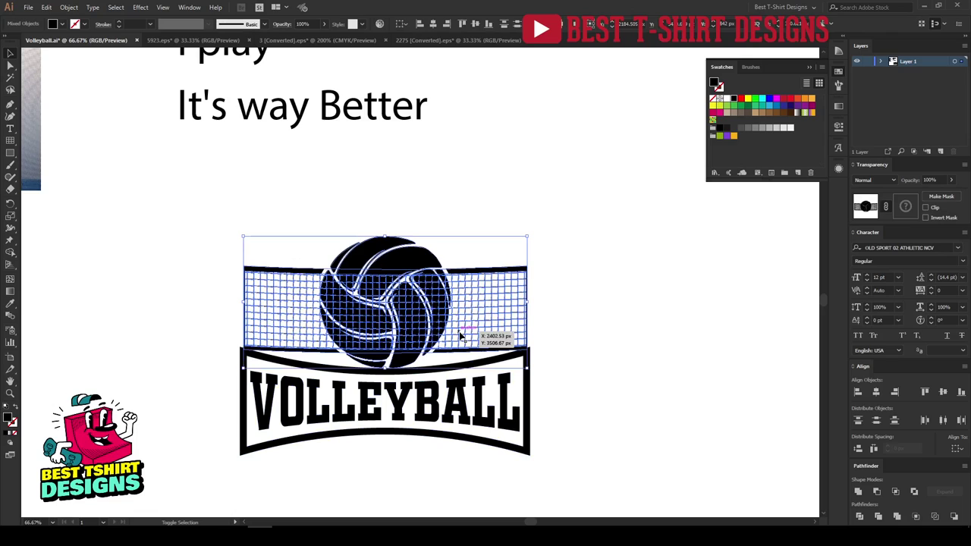
key("shift+Down")
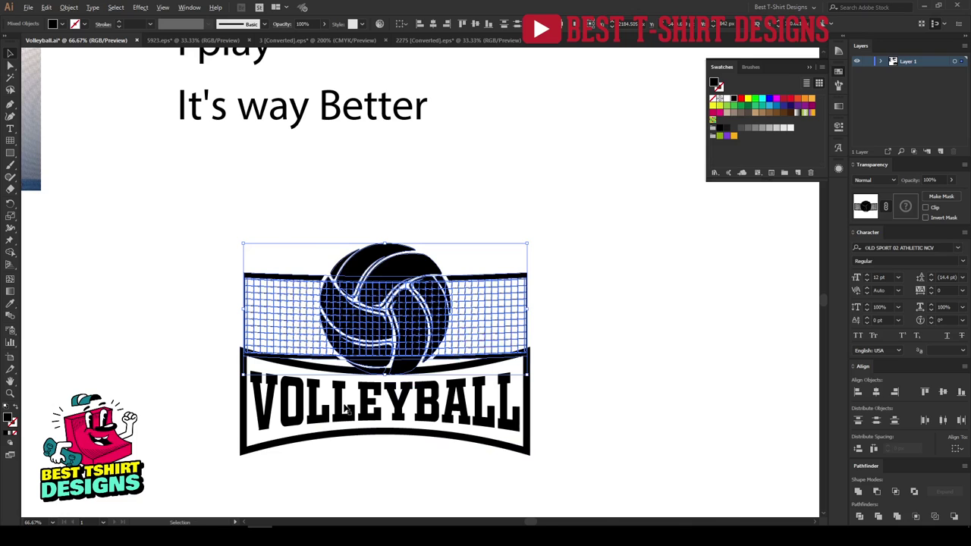
Step: Copy the offset volleyball outline from inside the net's opacity mask and return to the artwork
scroll(345, 402, "up", 2)
left_click(445, 492)
scroll(457, 340, "down", 1)
left_click(590, 240)
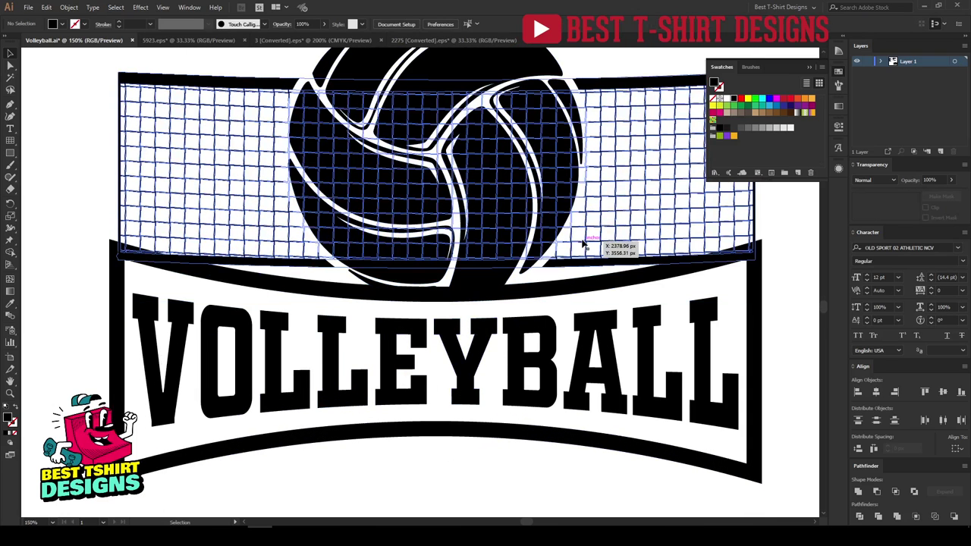
left_click(907, 206)
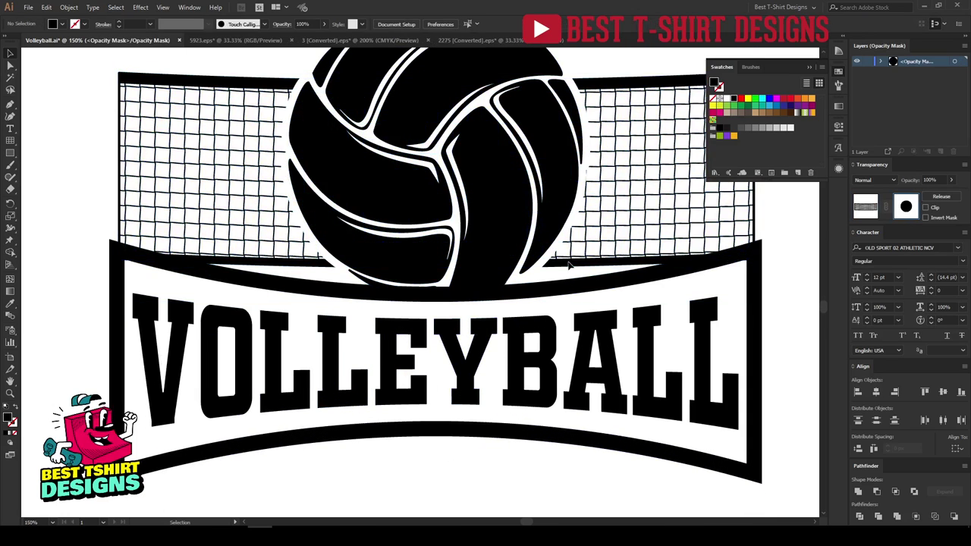
left_click(569, 265)
key("v")
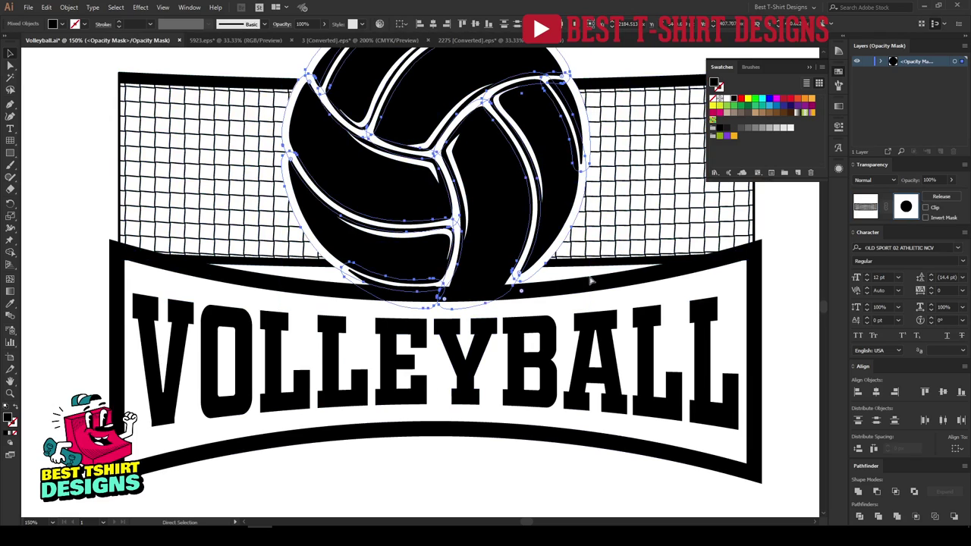
left_click(862, 212)
Step: Mask the framed "VOLLEYBALL" title with the copied volleyball outline pasted in place in an unclipped opacity mask, and exit the mask
left_click(660, 297)
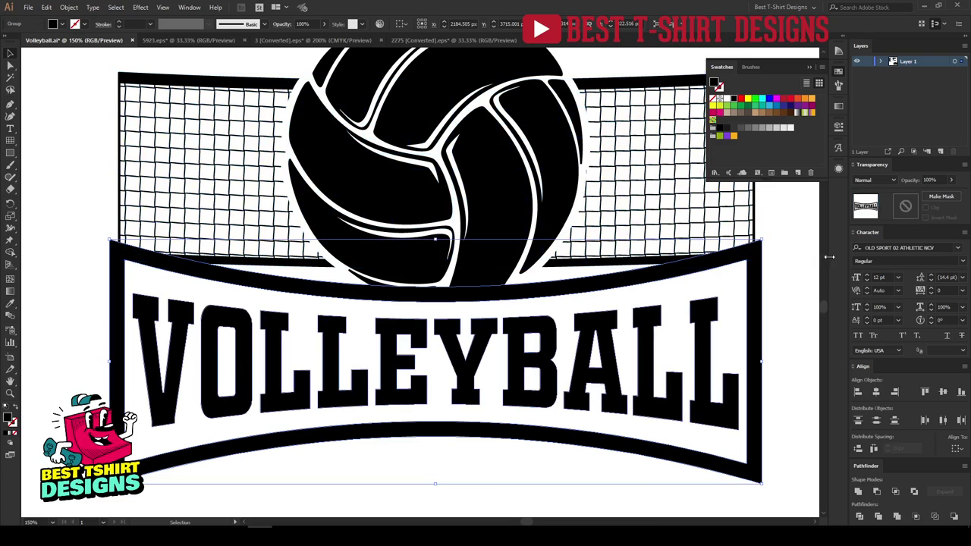
left_click(905, 211)
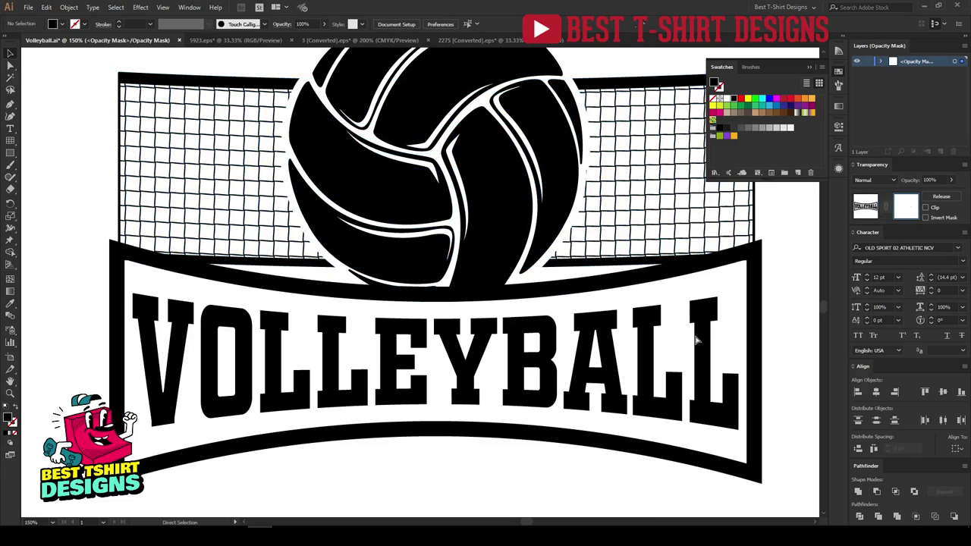
key("ctrl+f")
left_click(476, 480)
scroll(433, 265, "up", 2)
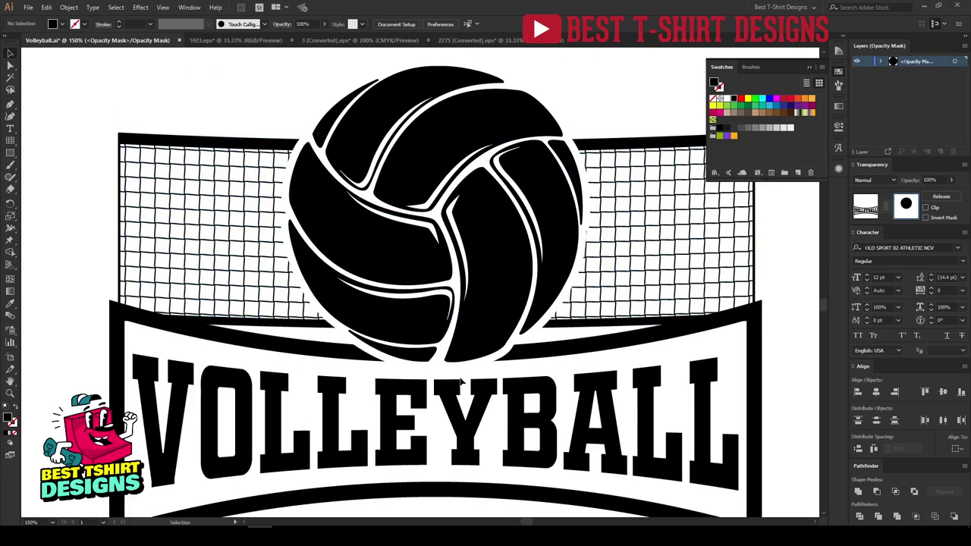
scroll(386, 254, "down", 1)
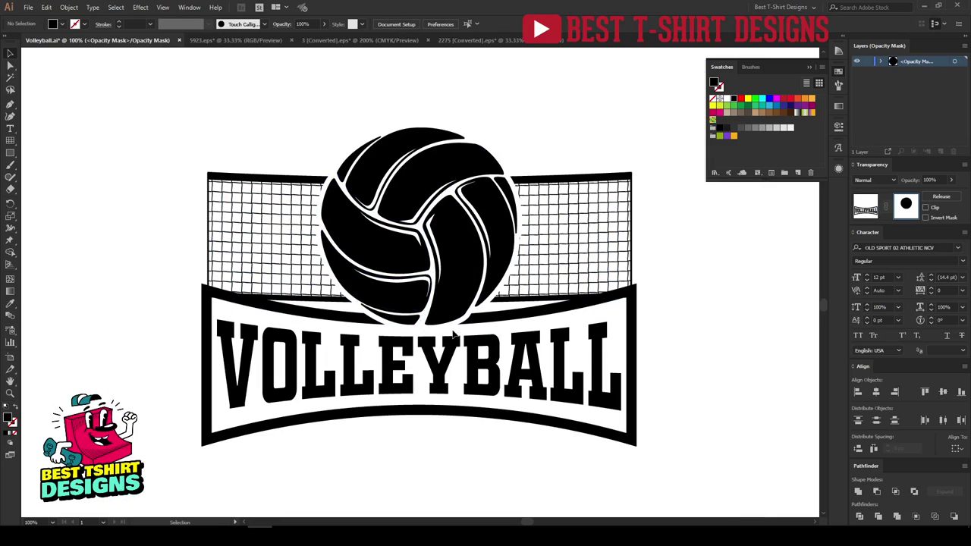
left_click(866, 212)
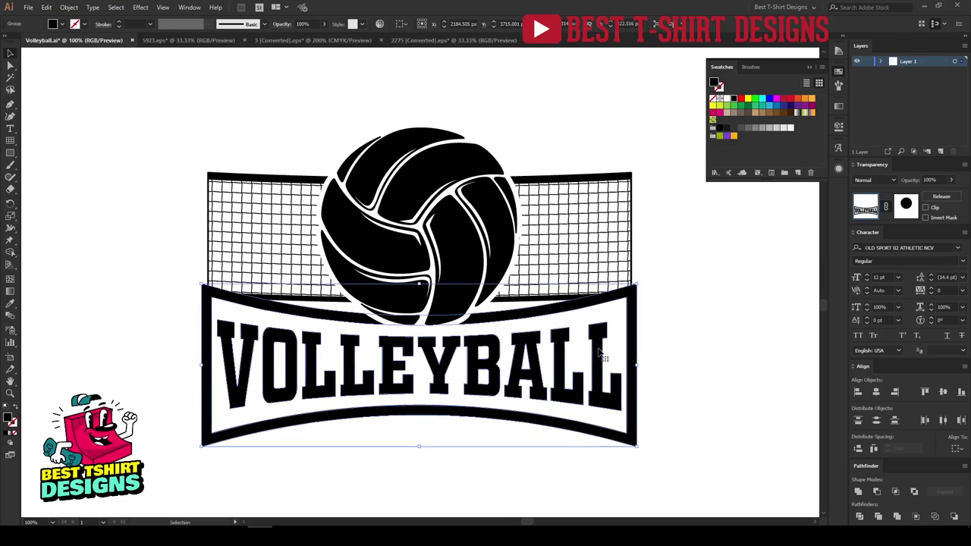
Step: Isolate the title's frame, offset its path by 10 px with miter joins, cut the offset outline, and leave isolation
scroll(518, 334, "up", 1)
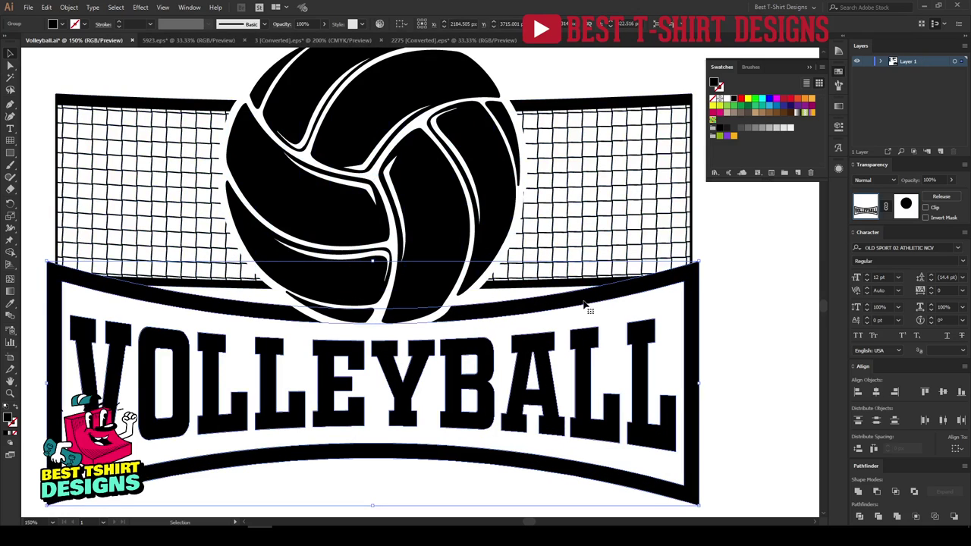
double_click(584, 306)
left_click(583, 303)
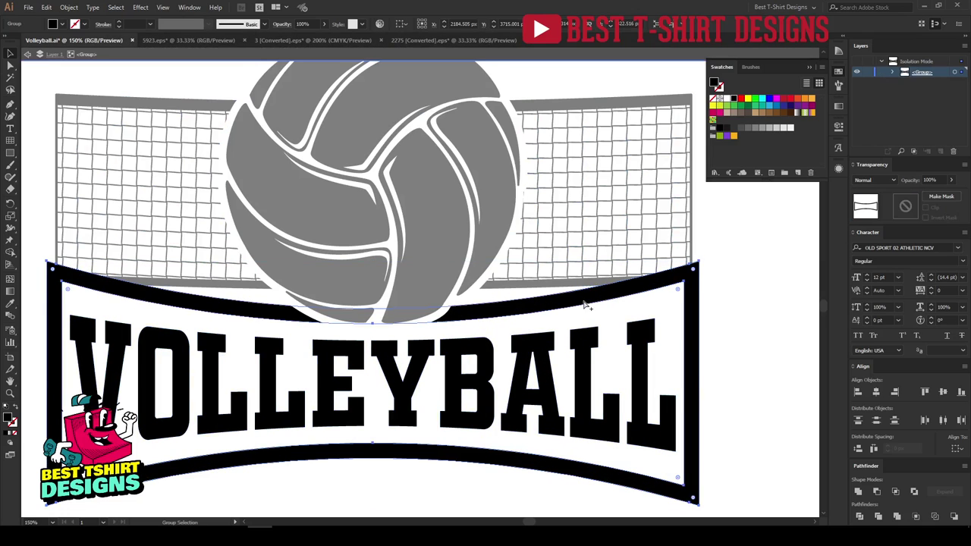
key("ctrl+alt+o")
left_click(641, 320)
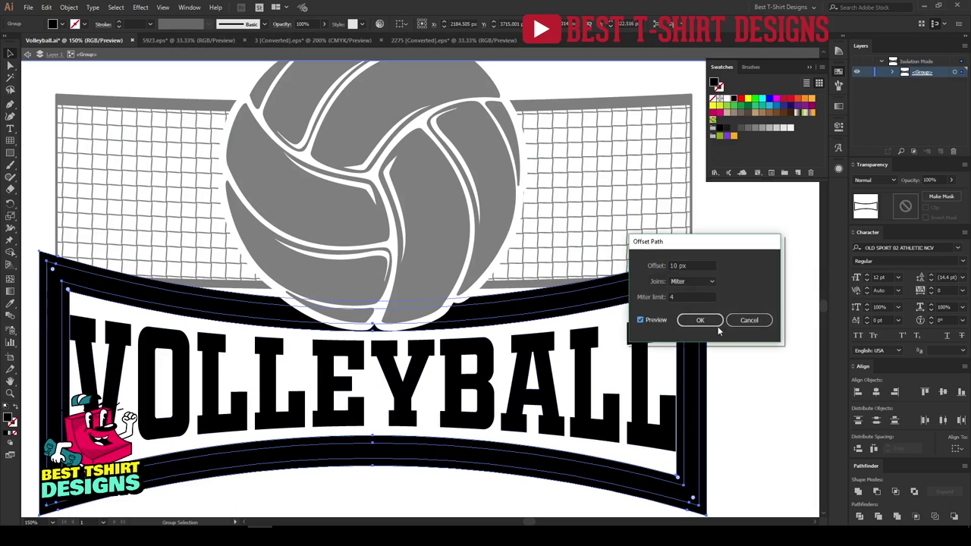
left_click(693, 321)
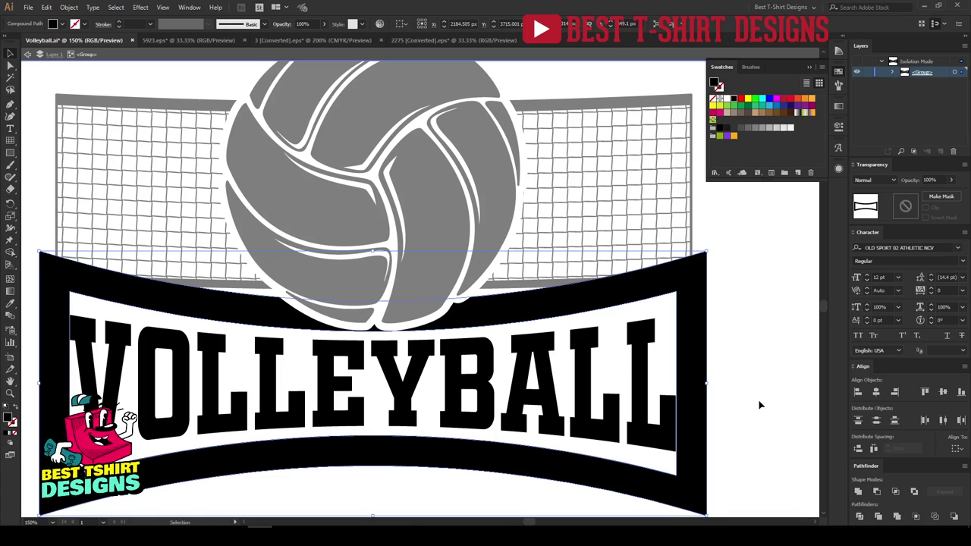
key("ctrl+x")
double_click(736, 340)
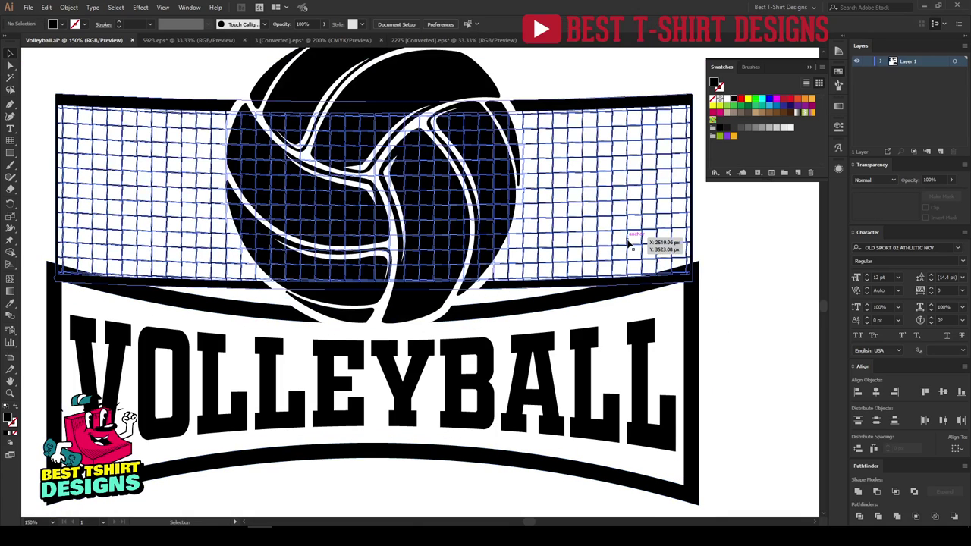
Step: Paste the offset frame outline in place inside the net's opacity mask
left_click(630, 244)
left_click(905, 207)
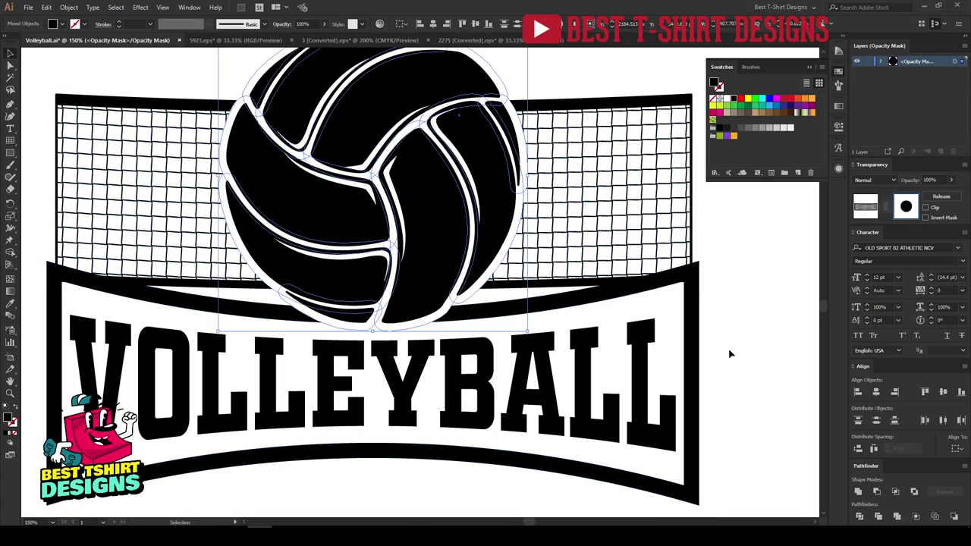
key("ctrl+f")
left_click(729, 353)
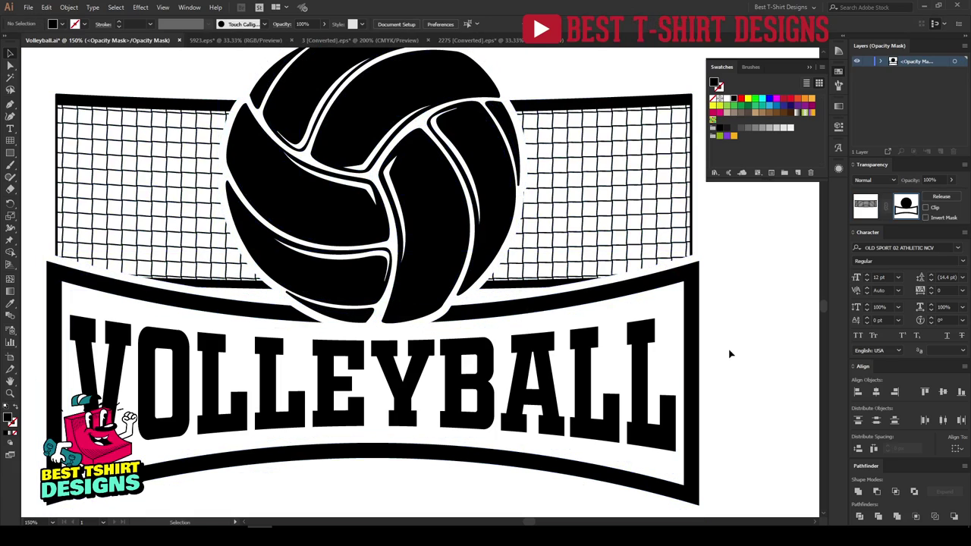
Step: Leave the net's opacity mask and return to the full artwork with nothing selected
scroll(385, 355, "down", 1)
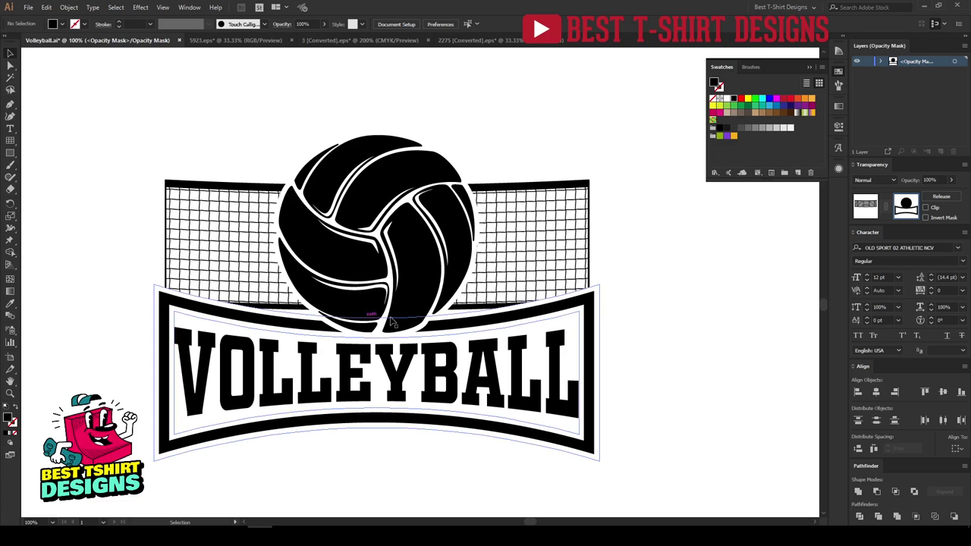
scroll(425, 285, "down", 1)
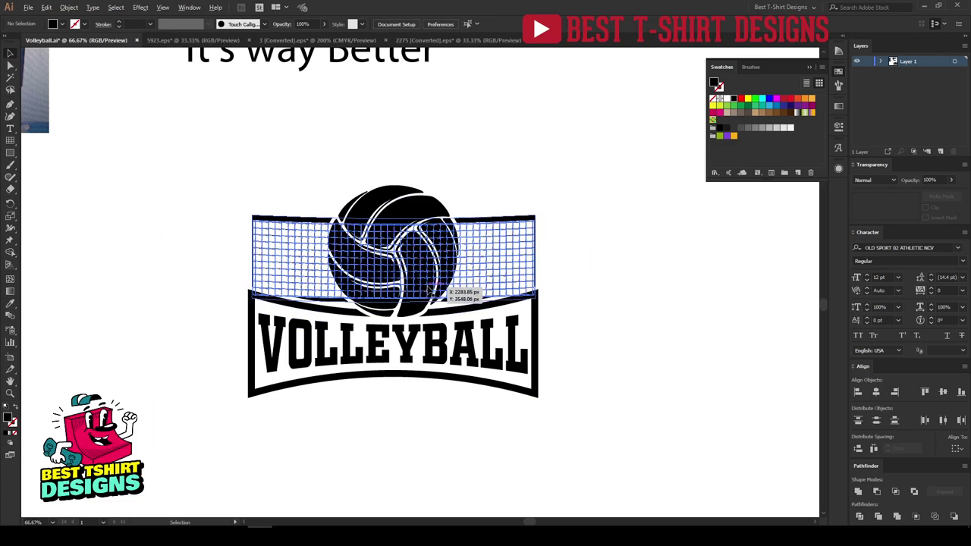
left_click_drag(201, 173, 624, 459)
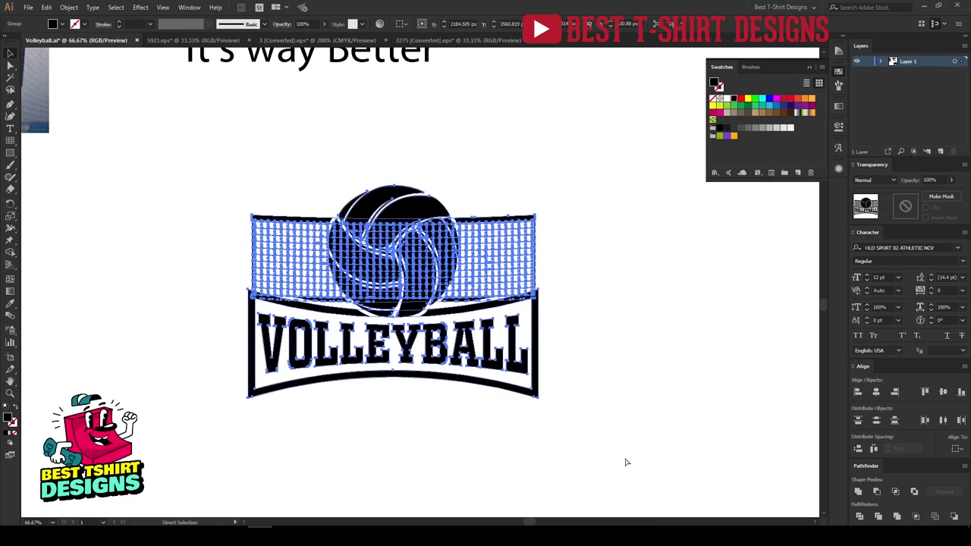
left_click(625, 459)
left_click(468, 321)
left_click(619, 359)
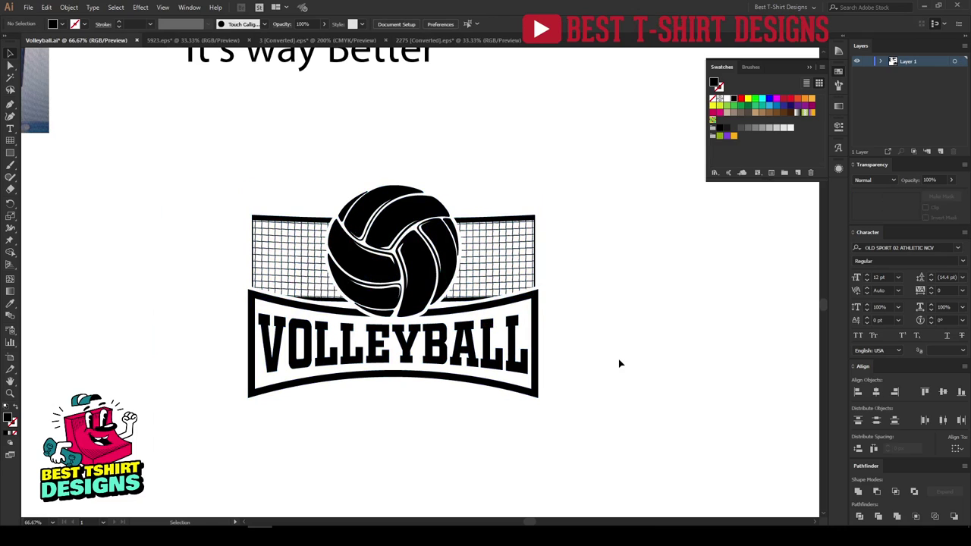
Step: Place the "It's way Better" text beneath the framed title in OLD SPORT 02 ATHLETIC NCV, scaled to about 60 pt
key("ctrl+minus")
scroll(364, 275, "up", 2)
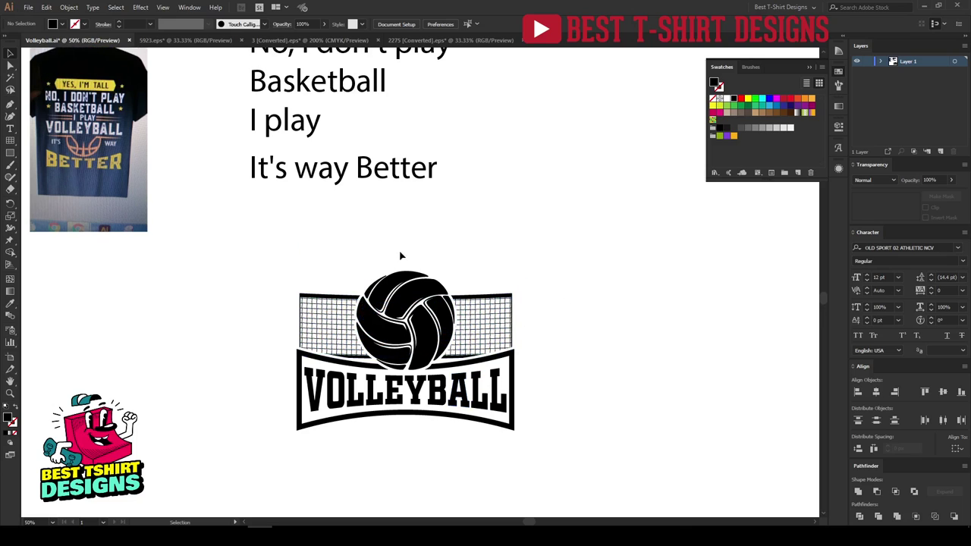
scroll(416, 248, "up", 1)
left_click_drag(401, 191, 402, 469)
right_click(427, 275)
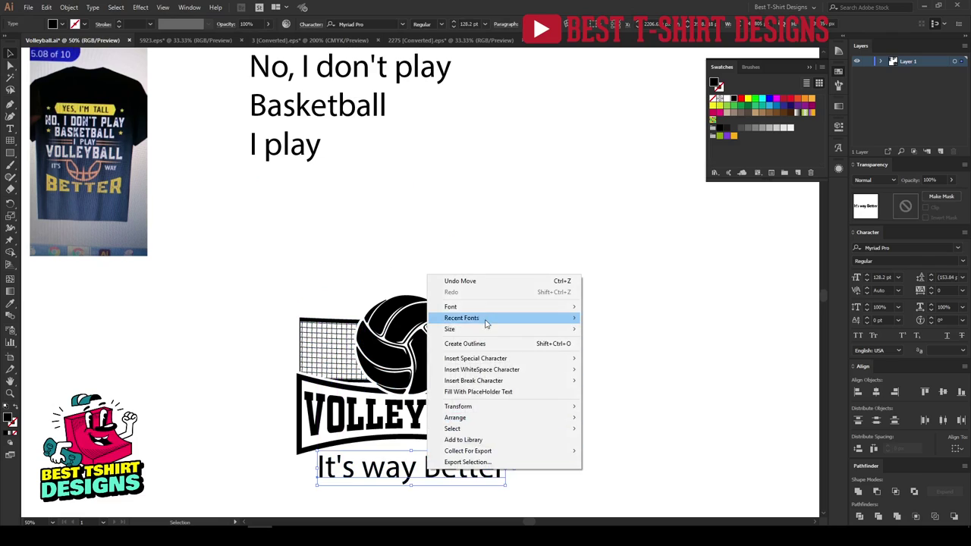
mouse_move(486, 321)
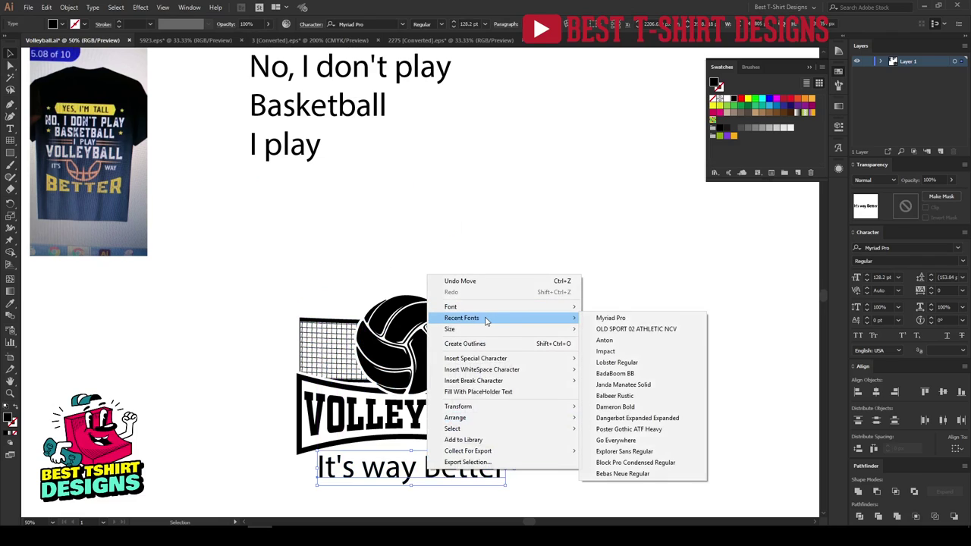
left_click(630, 330)
left_click_drag(598, 476, 441, 459)
scroll(416, 483, "up", 4)
scroll(448, 424, "down", 2)
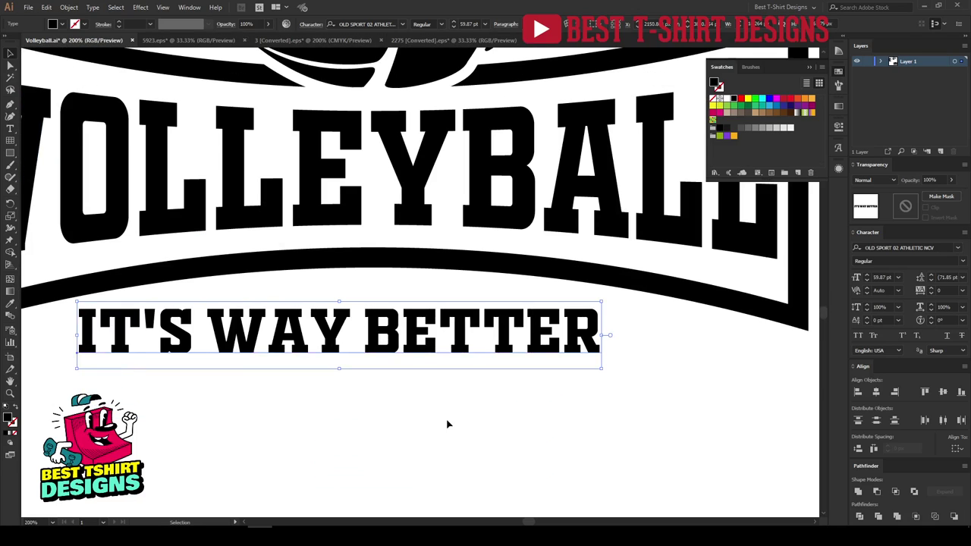
scroll(420, 391, "down", 1)
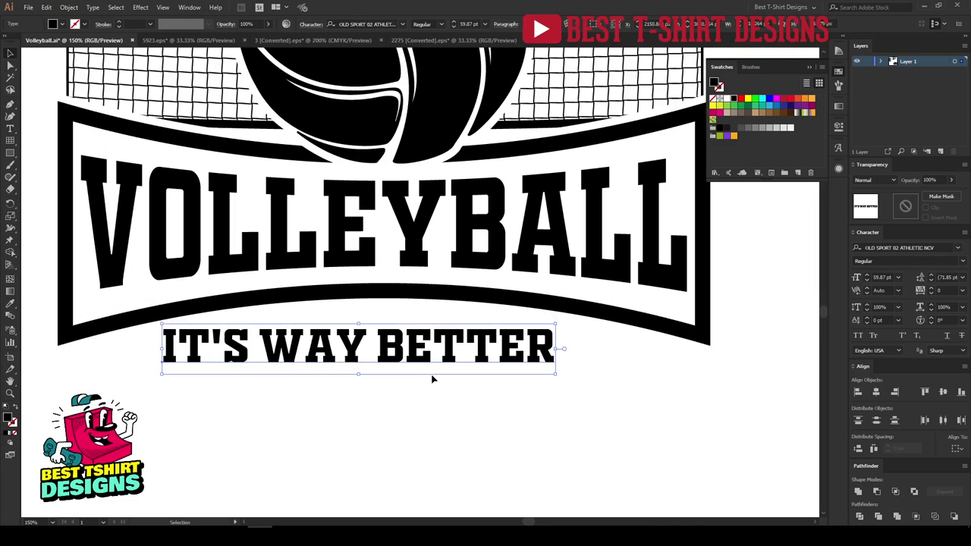
Step: Change the "It's way Better" tagline's font to Enamela W01 Condensed Bold and set it in all caps
left_click(357, 24)
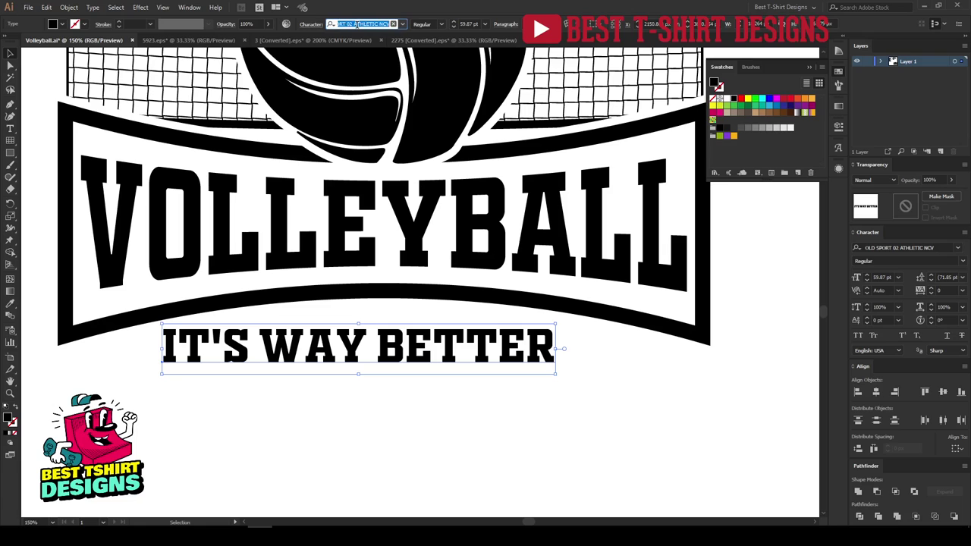
type("ena")
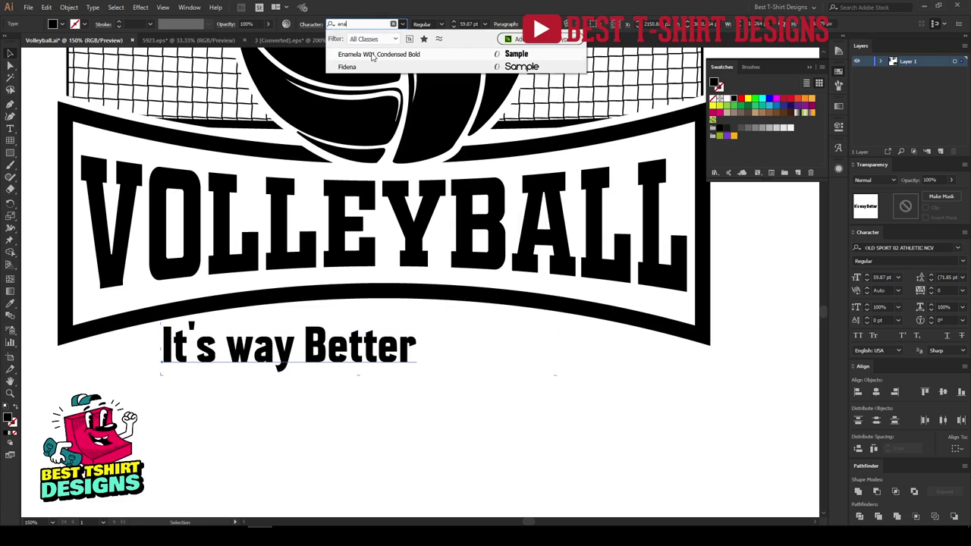
left_click(373, 54)
left_click(858, 335)
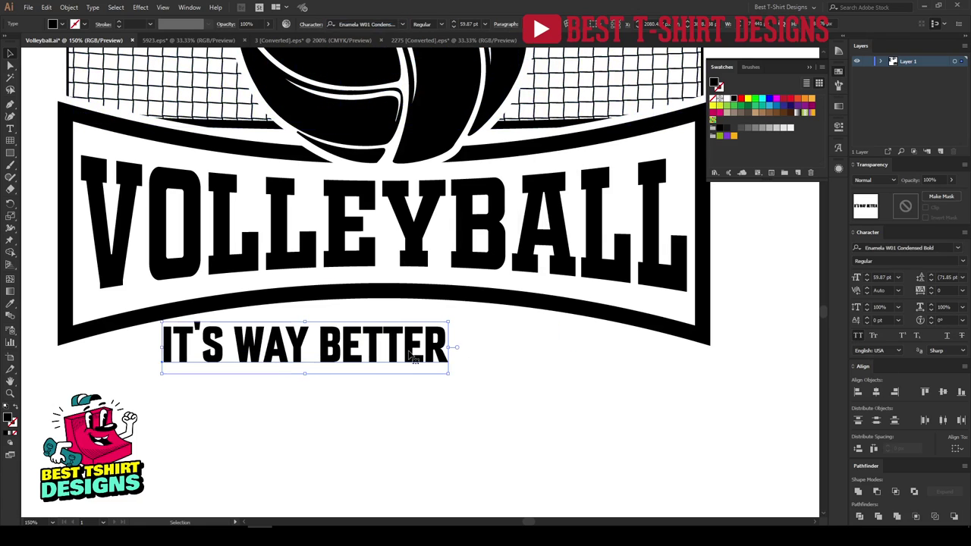
Step: Enlarge the tagline to about 72 pt under the middle of the frame and convert it to outlines
left_click_drag(333, 356, 369, 373)
left_click_drag(402, 345, 409, 345)
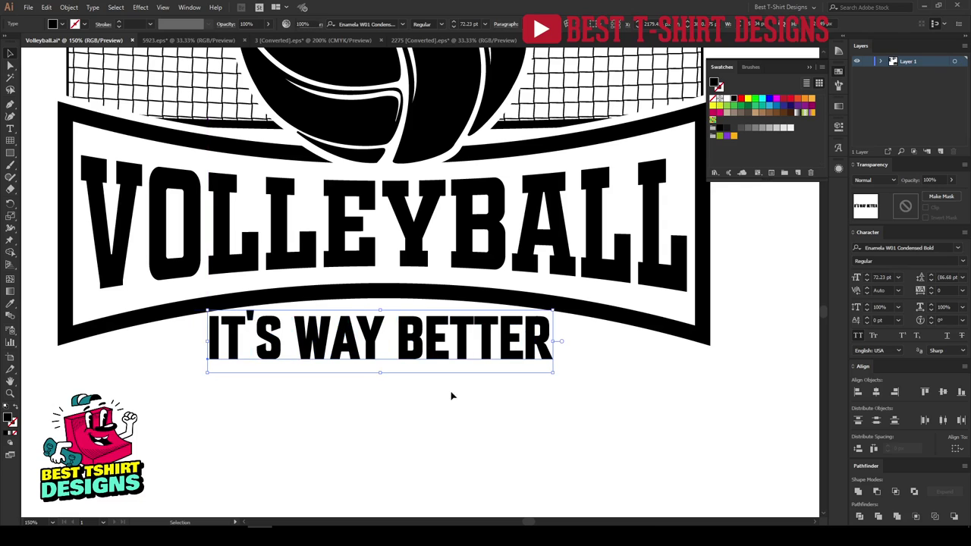
left_click(450, 392)
right_click(426, 346)
left_click(461, 217)
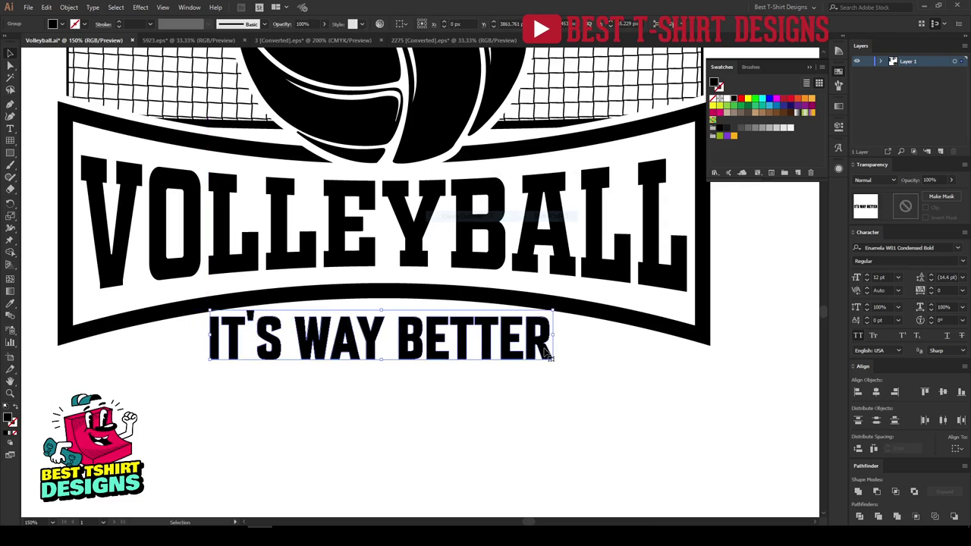
Step: Scale the outlined tagline up proportionally from its center and move it down 20 px to clear the frame
left_click_drag(554, 336, 576, 335)
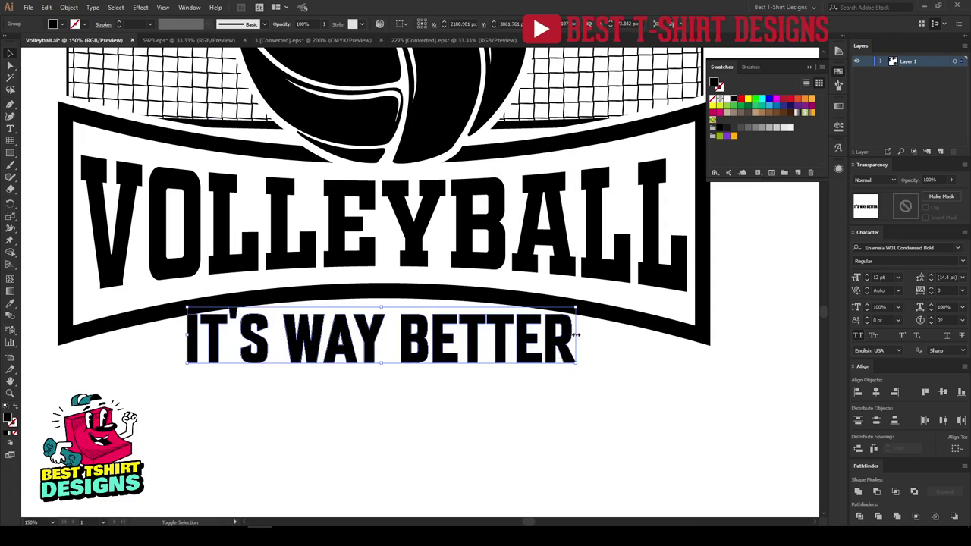
key("shift+Down")
key("shift+Down")
left_click(439, 429)
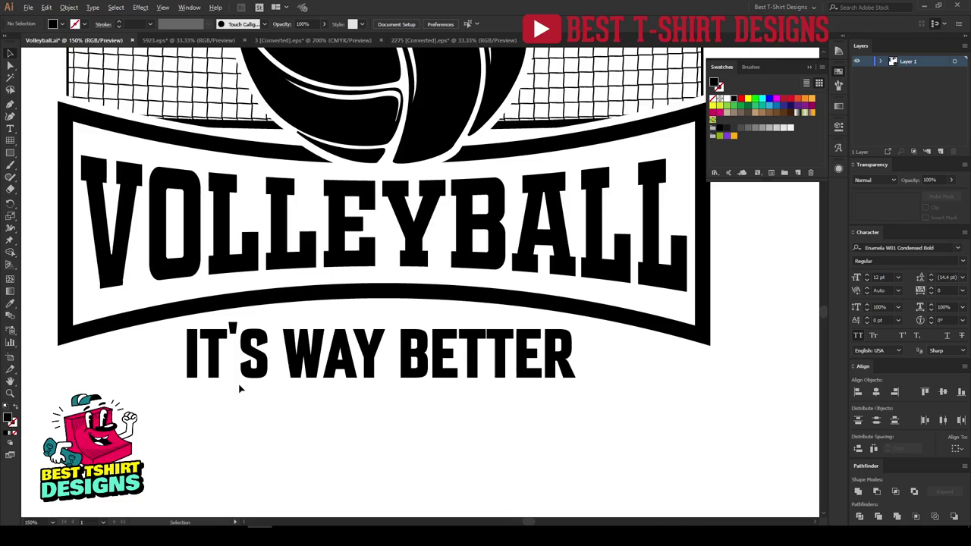
Step: Isolate the outlined tagline, align all its letters and the apostrophe along their top edges, and leave isolation
scroll(240, 389, "up", 1)
scroll(247, 360, "up", 1)
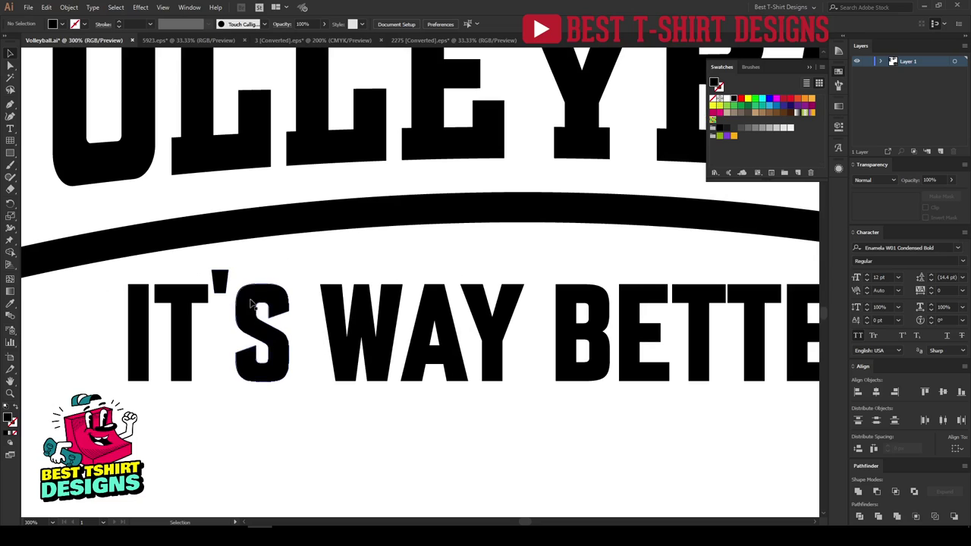
scroll(231, 299, "down", 1)
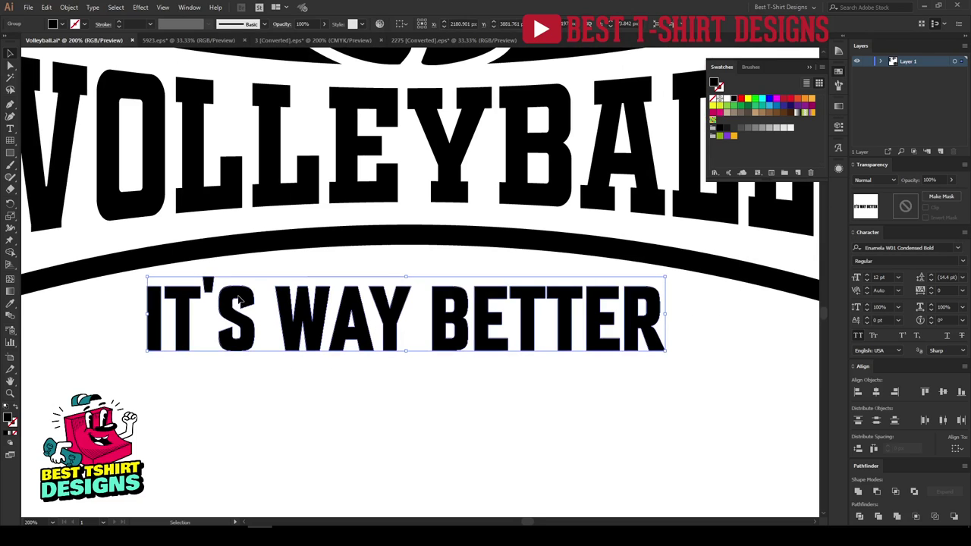
double_click(242, 305)
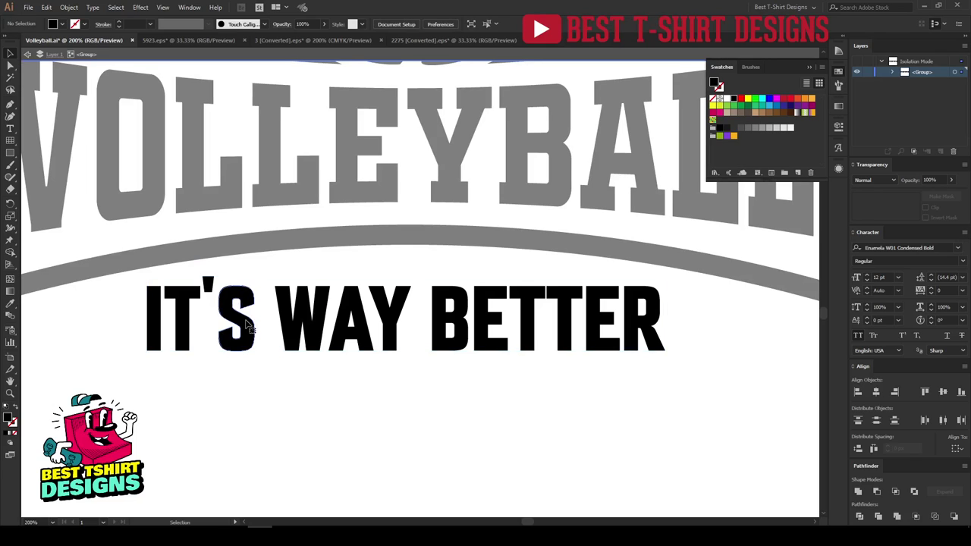
left_click(249, 328)
left_click(187, 318)
left_click_drag(92, 258, 710, 420)
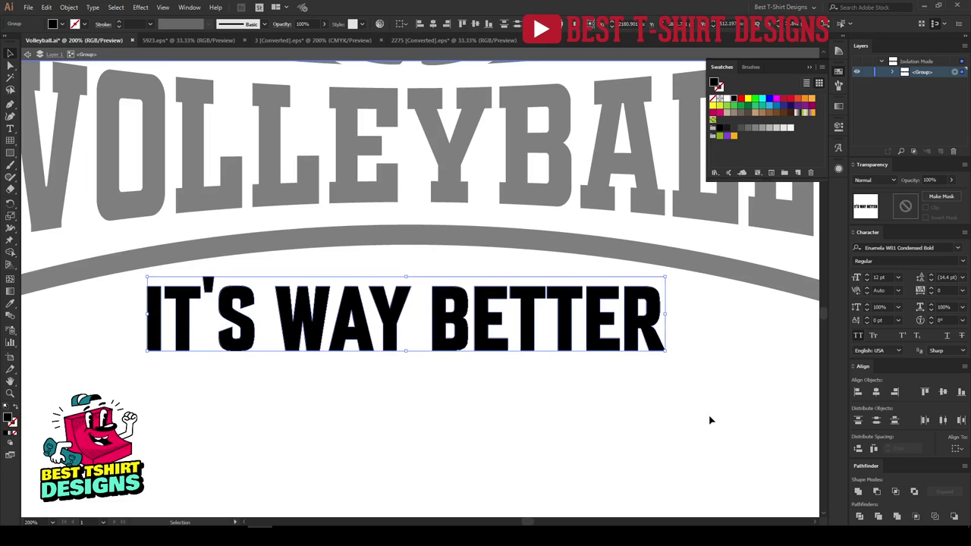
left_click(463, 24)
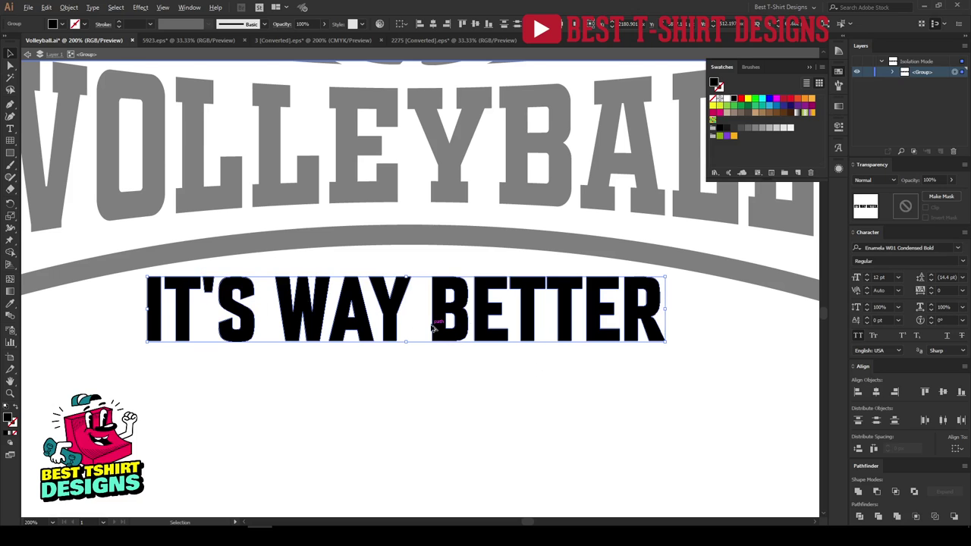
scroll(432, 327, "down", 1)
double_click(457, 372)
scroll(424, 379, "down", 2)
left_click_drag(487, 406, 300, 114)
left_click(437, 390)
Step: Draw two horizontal lines with the Pen tool before the tagline, the upper about 79 px and the lower about 138 px long
scroll(438, 391, "up", 1)
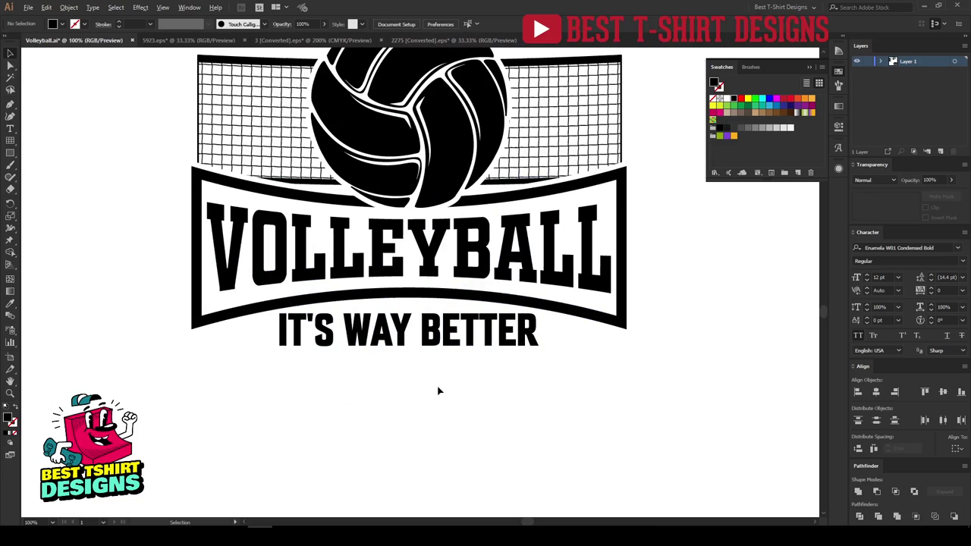
scroll(426, 372, "up", 1)
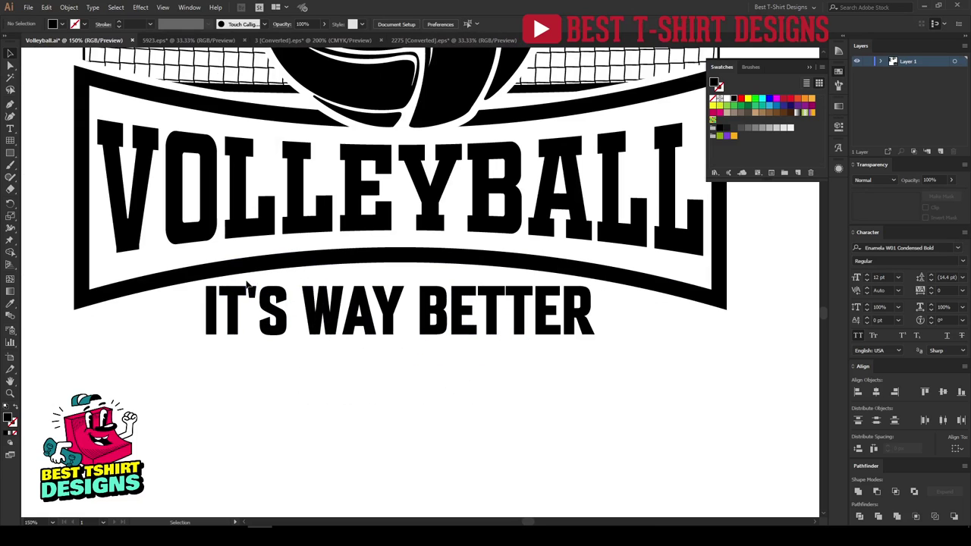
left_click(10, 107)
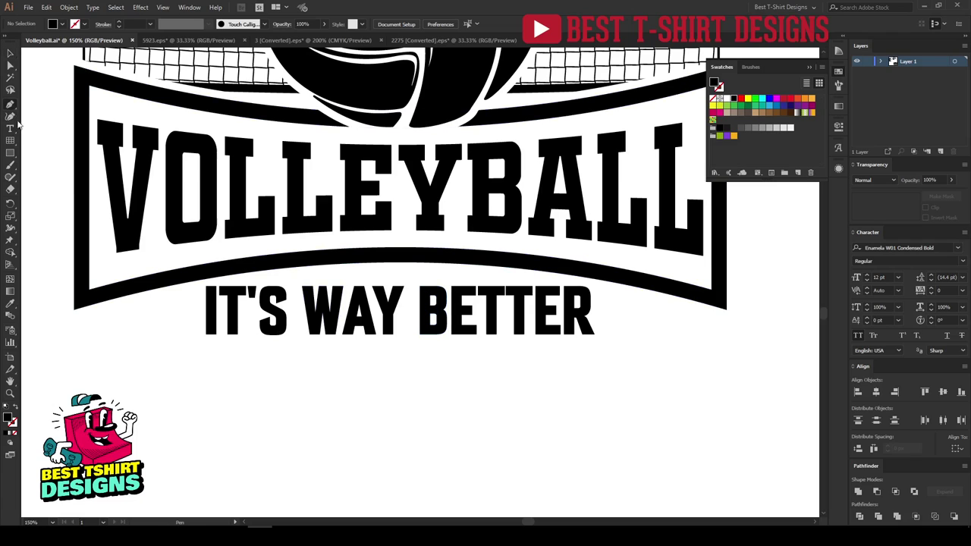
left_click(194, 304)
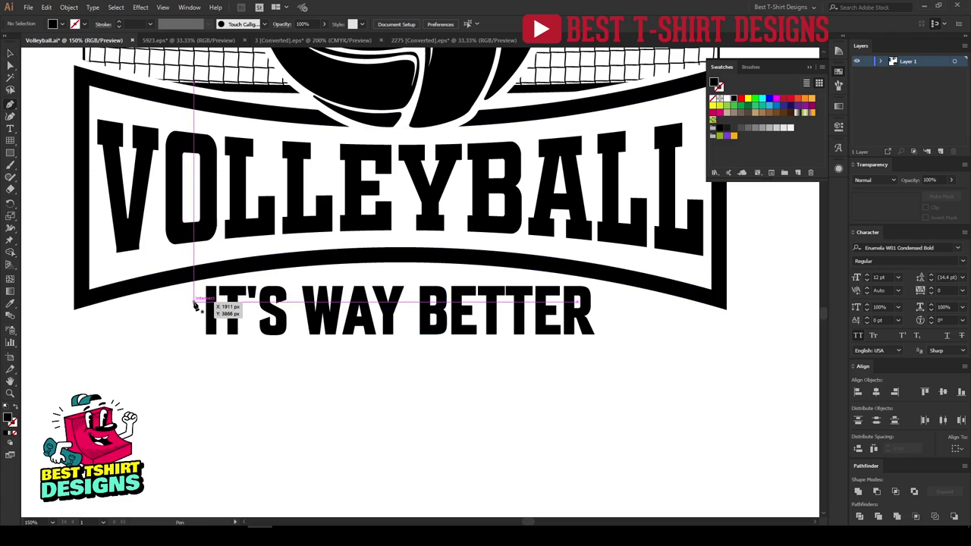
left_click(134, 303)
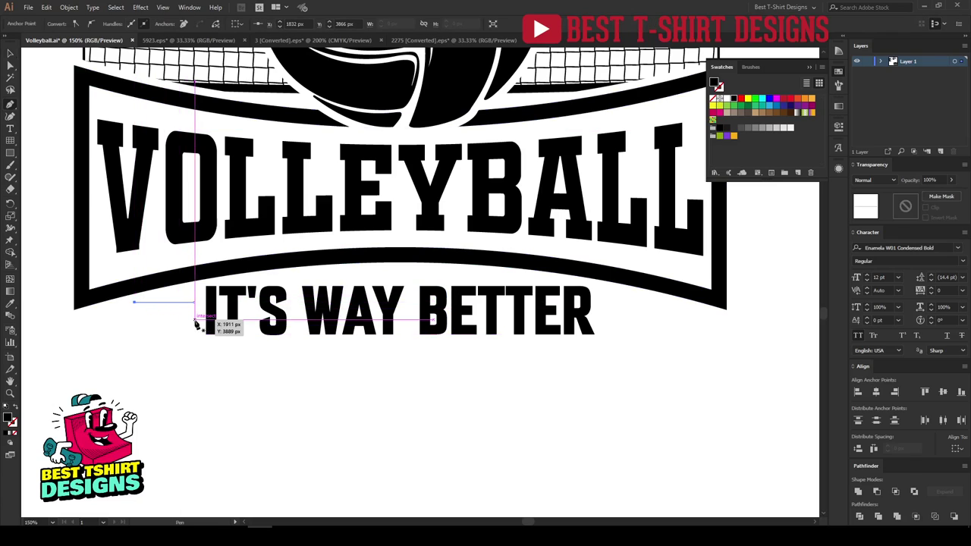
key("Escape")
left_click(89, 319)
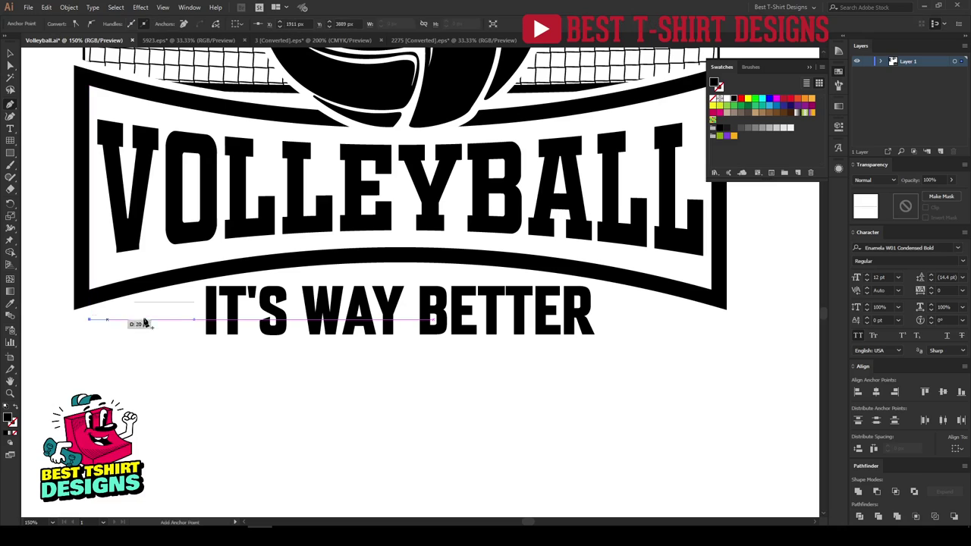
Step: Give both lines a 10 pt black stroke without fill and a tapered width profile whose thick end faces the tagline
key("v")
left_click_drag(176, 330, 176, 295)
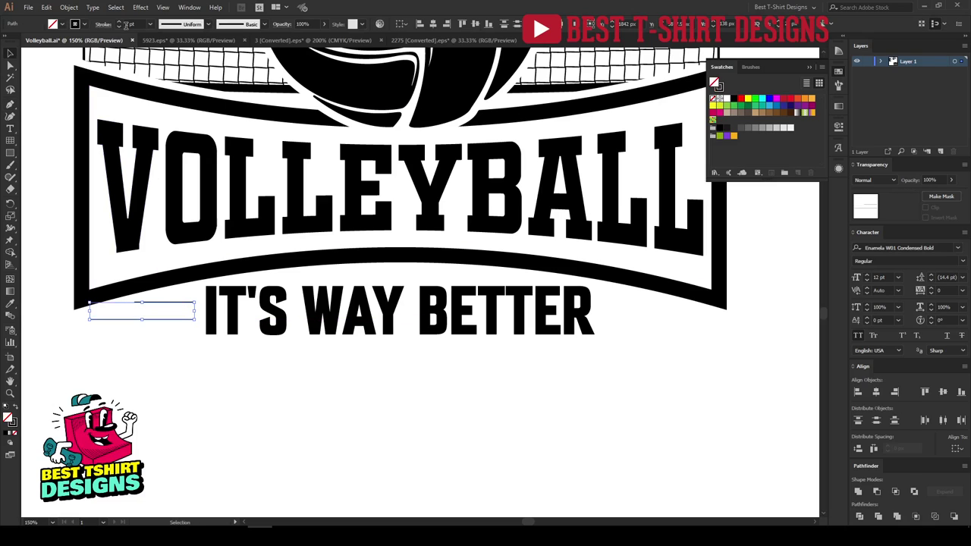
scroll(127, 24, "up", 9)
left_click(103, 24)
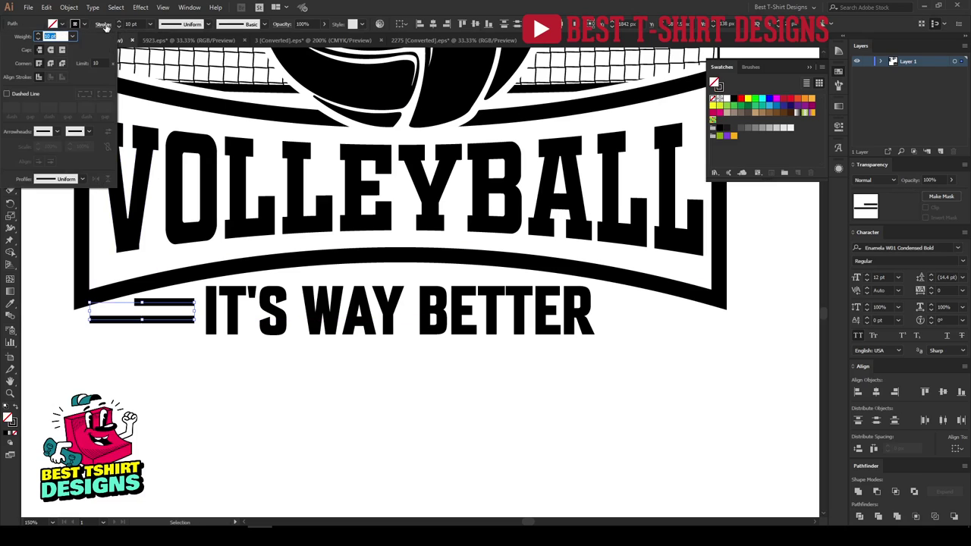
left_click(76, 179)
left_click(50, 258)
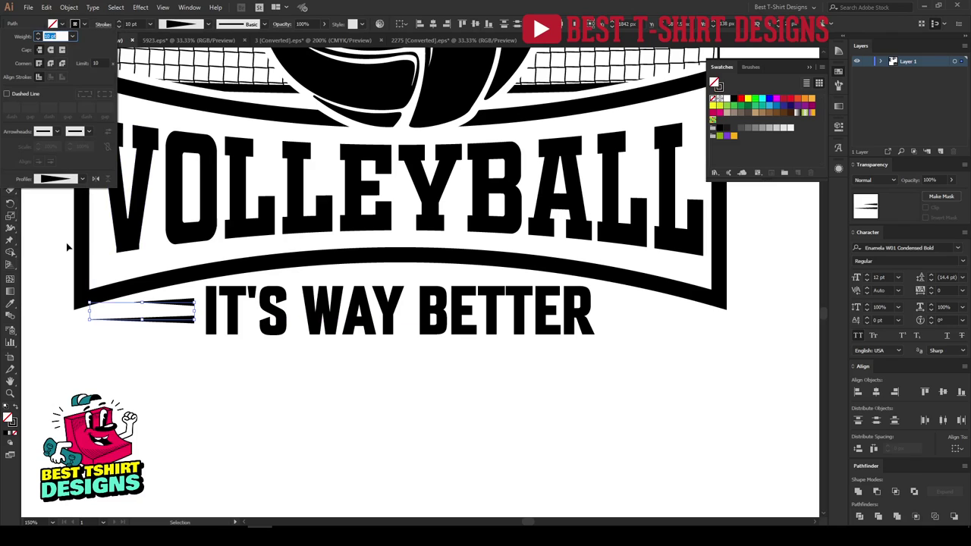
scroll(142, 23, "up", 10)
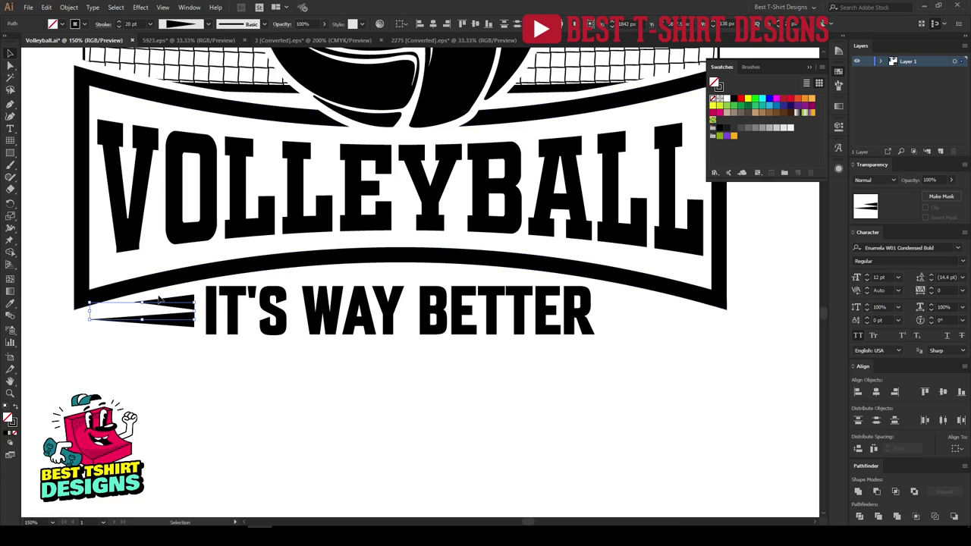
scroll(144, 23, "down", 1)
left_click(150, 374)
Step: Duplicate the upper tapered line into the gap between the two lines and extend the copy's pointed end outward by 20 px
scroll(48, 282, "up", 5)
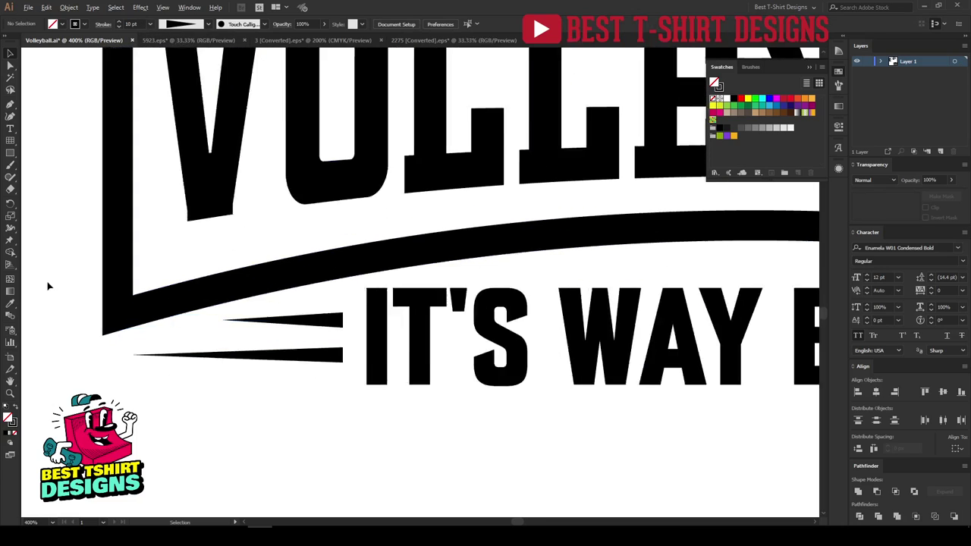
left_click_drag(430, 341, 430, 365)
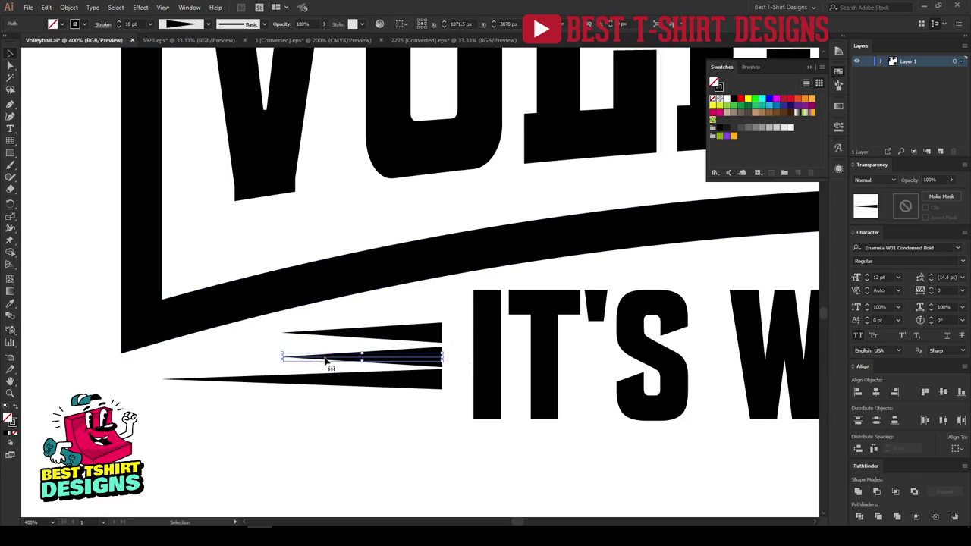
left_click(283, 360, "ctrl")
key("shift+Left")
key("shift+Left")
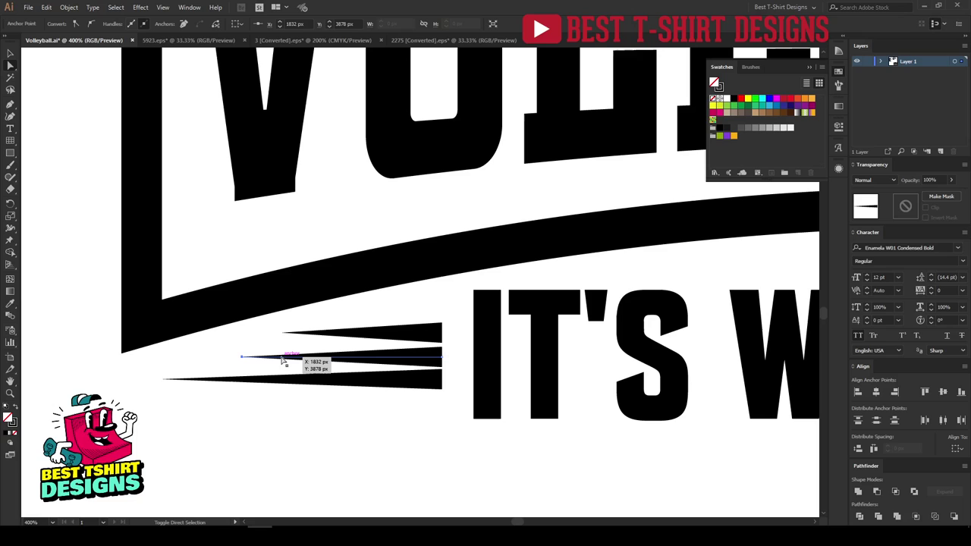
key("shift+Left")
key("shift+Right")
key("v")
left_click(293, 386)
scroll(240, 359, "down", 3)
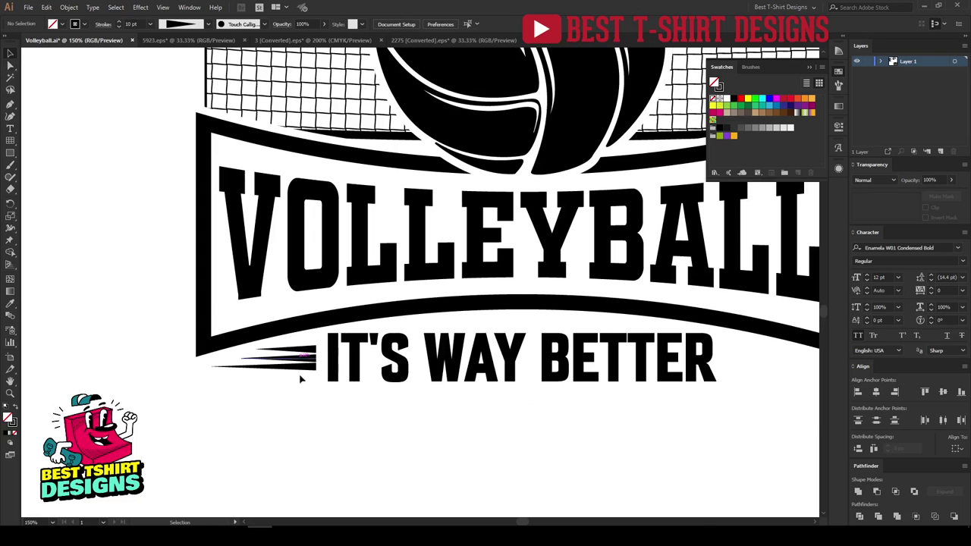
Step: Convert the three tapered lines before the tagline into filled shapes with Expand Appearance
left_click_drag(308, 387, 313, 341)
scroll(352, 387, "up", 1)
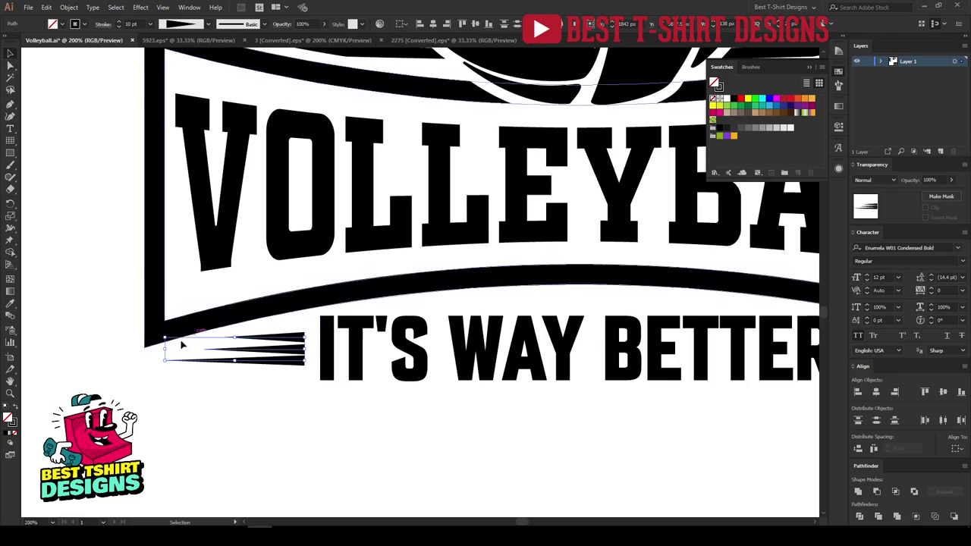
left_click(860, 449)
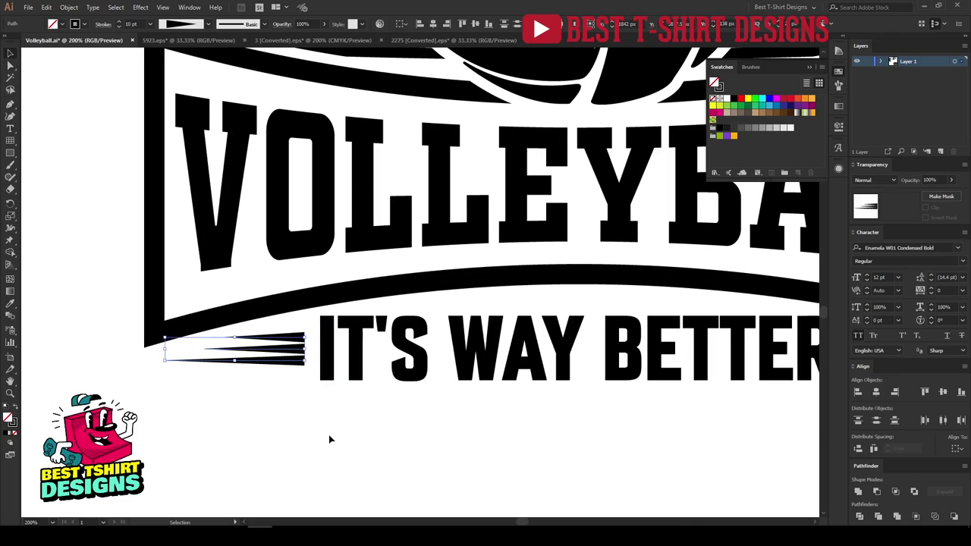
scroll(282, 402, "down", 2)
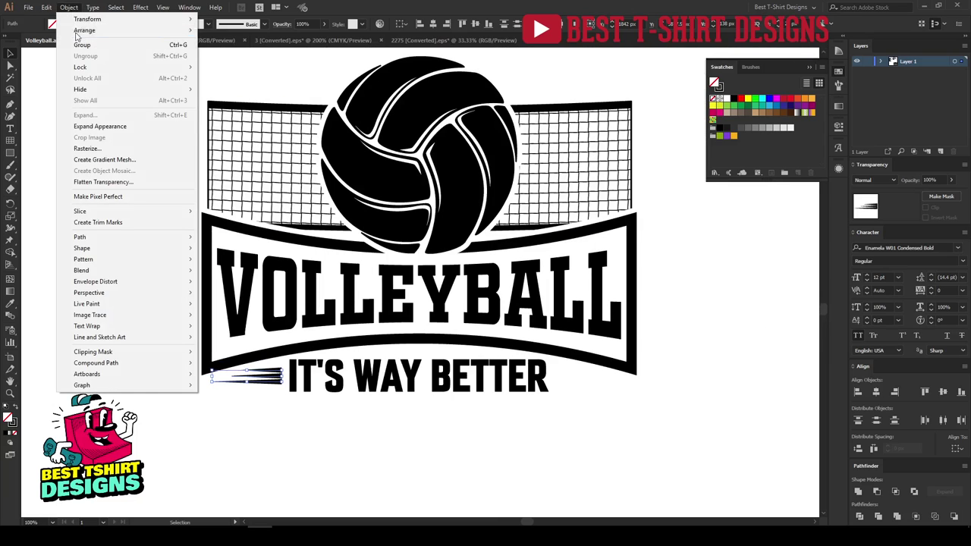
left_click(80, 126)
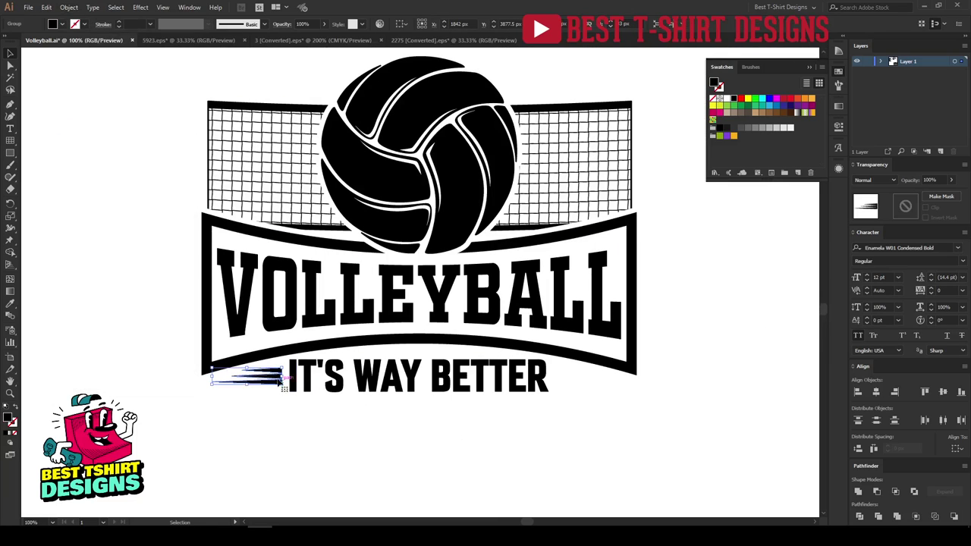
Step: Align the three tapered lines to the volleyball emblem's left edge, and shift them 20 px inward toward the tagline
left_click(217, 349)
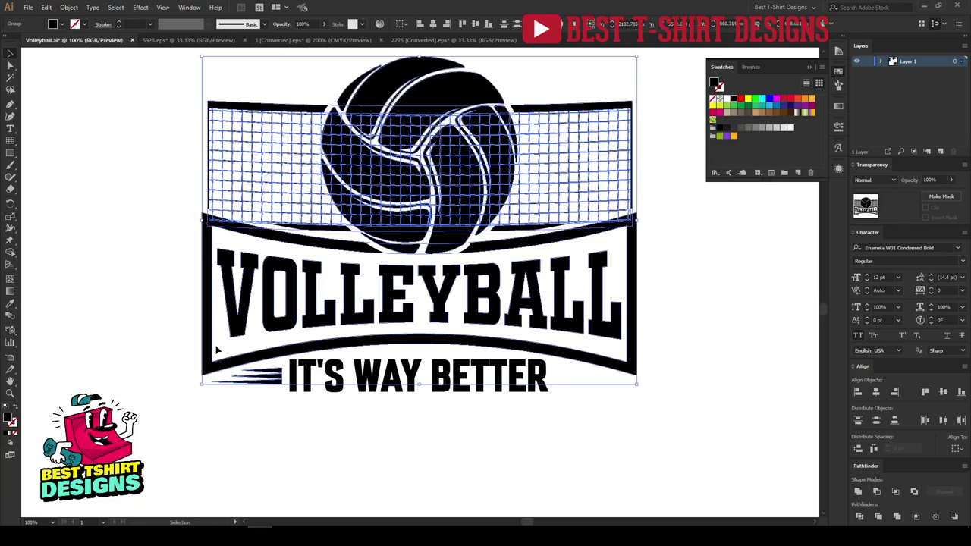
left_click(211, 337)
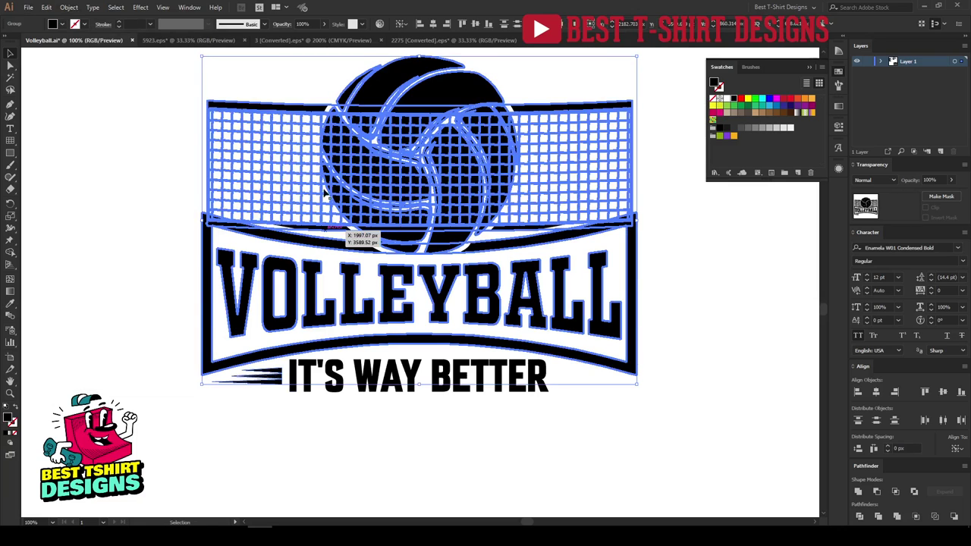
left_click_drag(288, 179, 289, 179)
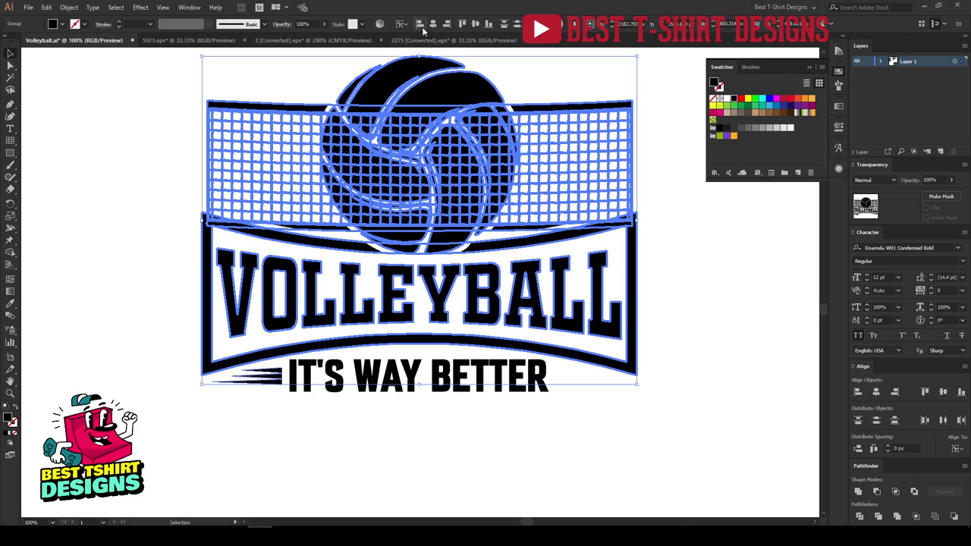
left_click(422, 27)
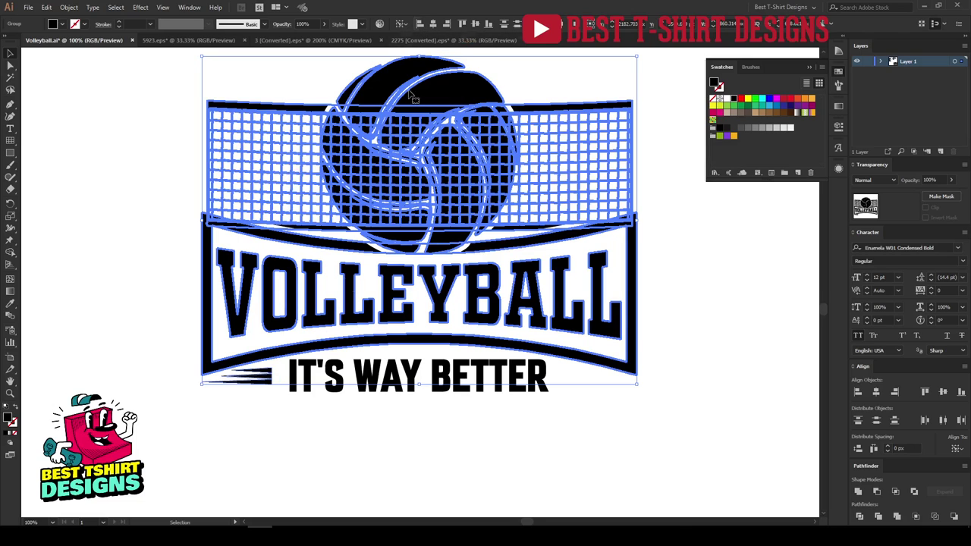
left_click(295, 418)
scroll(245, 388, "up", 1)
left_click(271, 380)
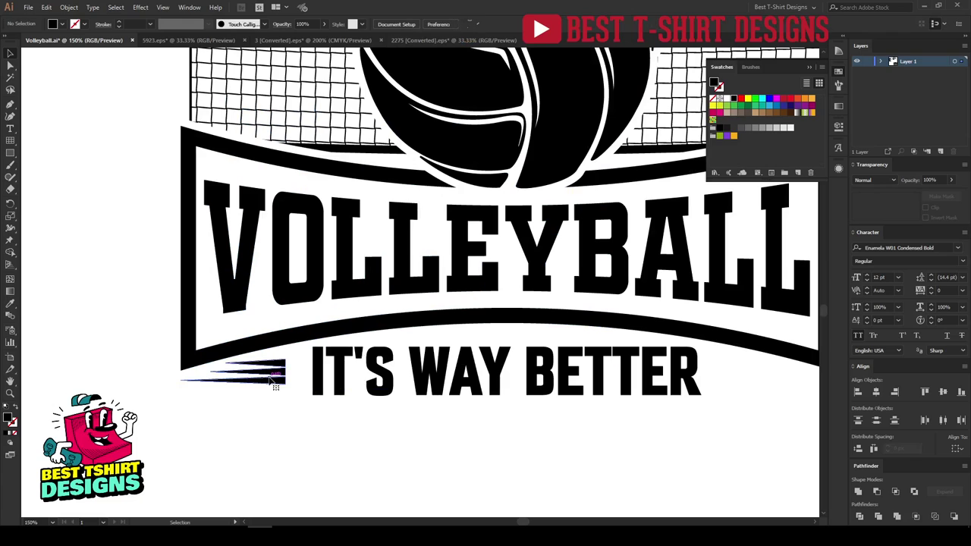
key("shift+Right")
key("shift+Right")
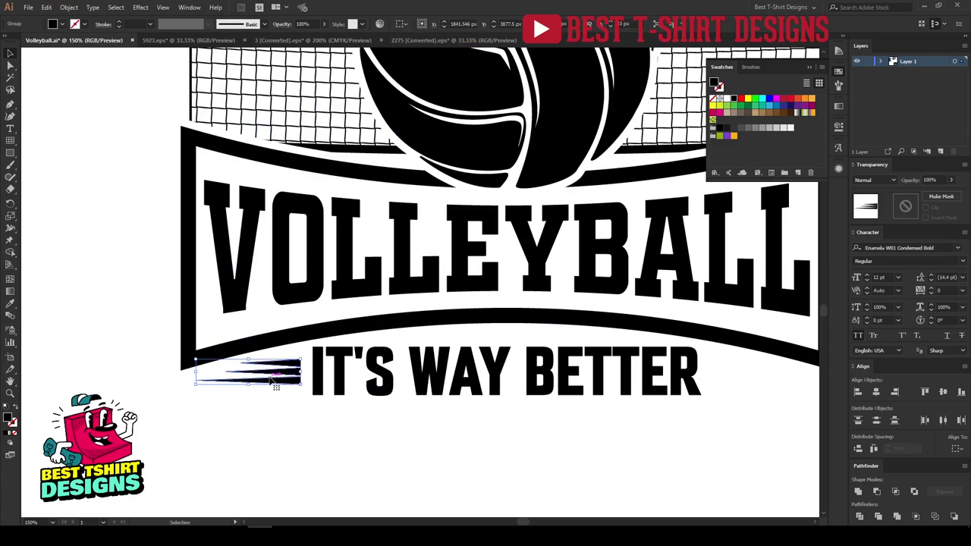
Step: Duplicate the tapered lines to the other end of the tagline and reflect the copy across the vertical axis
scroll(156, 375, "down", 2)
left_click_drag(222, 377, 444, 375)
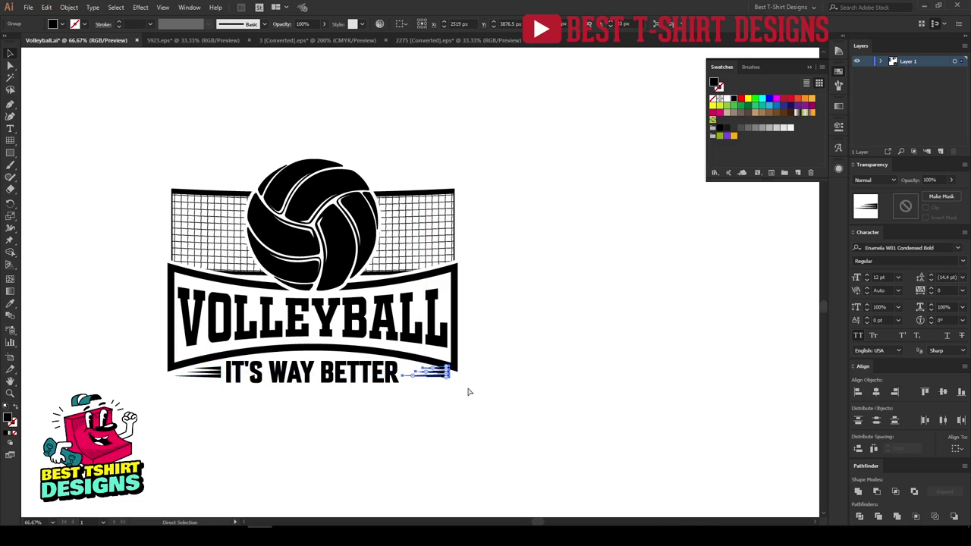
key("ctrl+r")
left_click(428, 307)
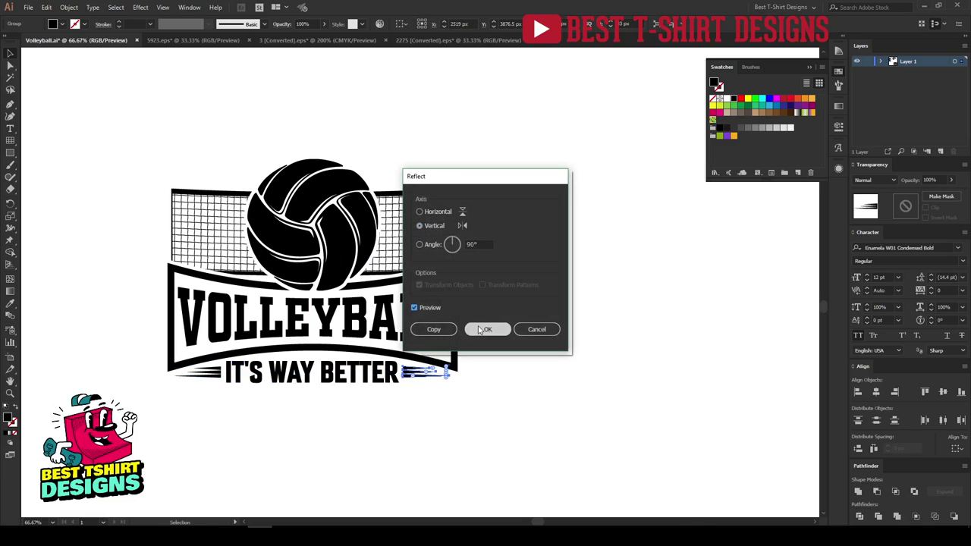
left_click(488, 329)
Step: Group the tagline with both sets of tapered lines and centre the group horizontally with the volleyball emblem
scroll(297, 416, "up", 2)
left_click_drag(597, 388, 106, 309)
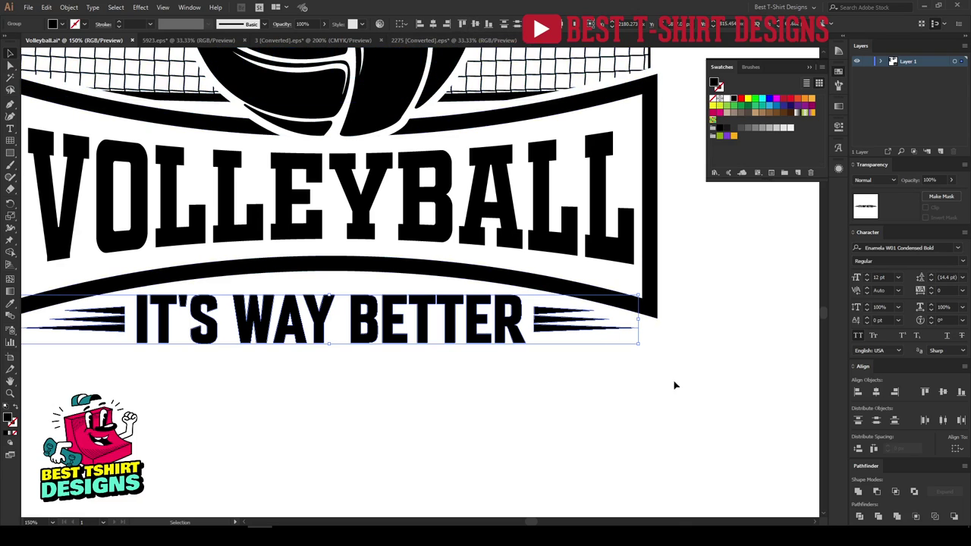
scroll(453, 379, "down", 1)
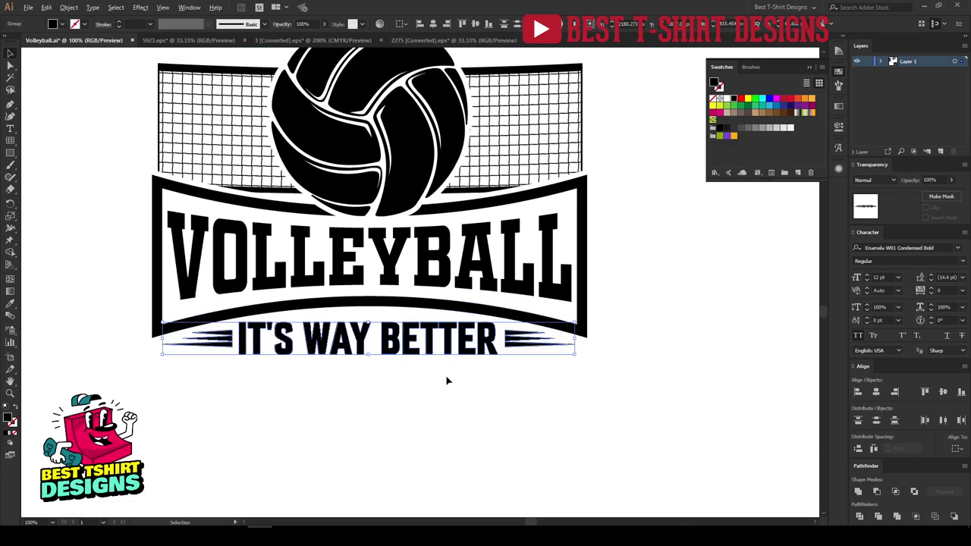
scroll(447, 381, "down", 1)
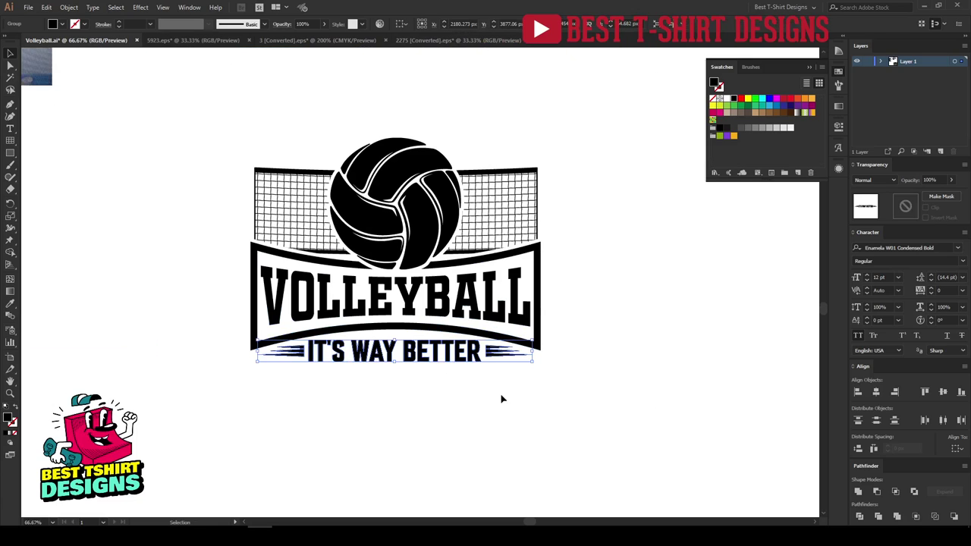
left_click_drag(501, 399, 260, 115)
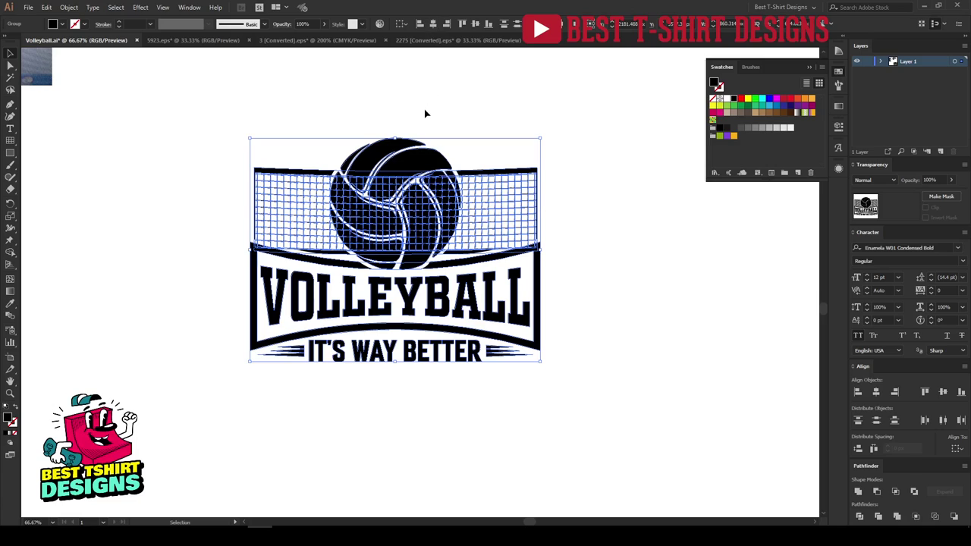
left_click(359, 395)
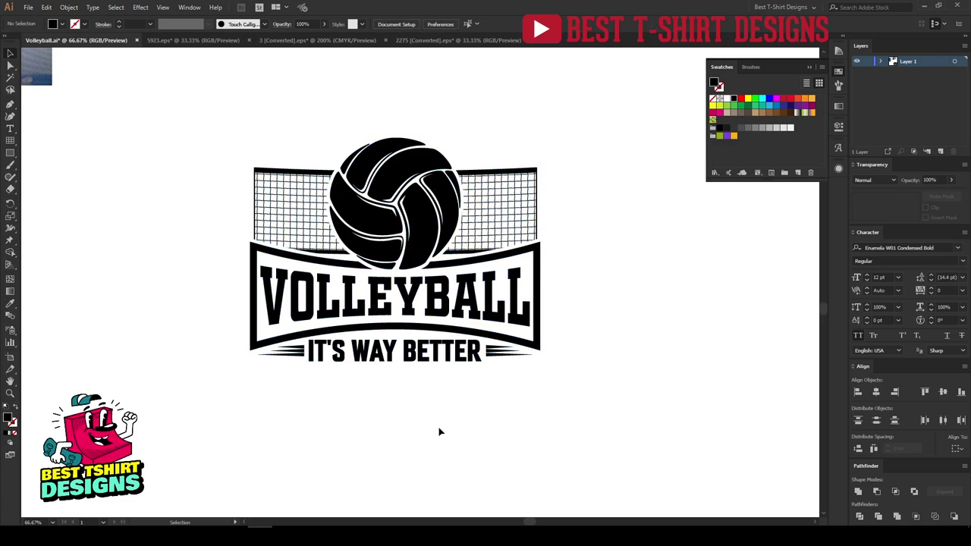
left_click_drag(212, 104, 589, 410)
left_click(219, 158)
left_click(600, 337)
left_click(603, 318)
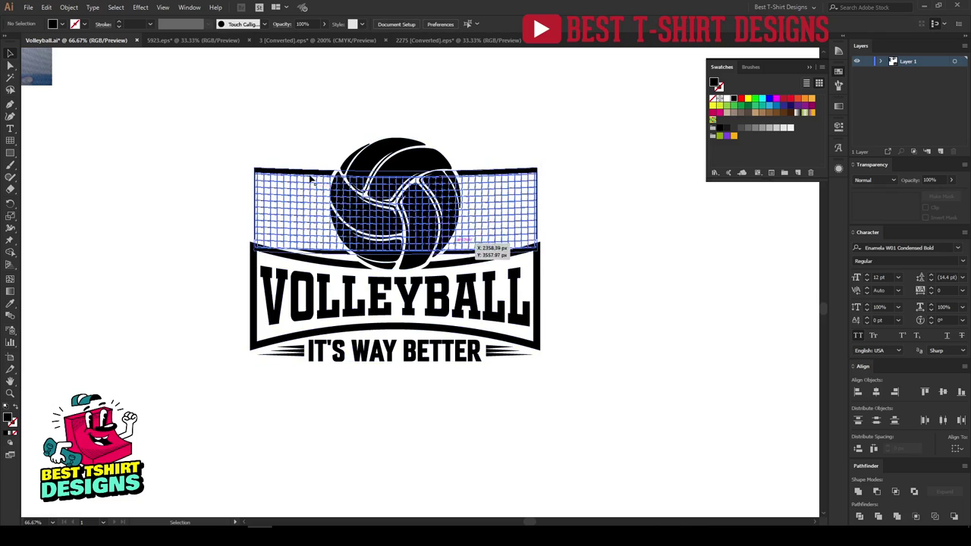
left_click_drag(225, 116, 589, 423)
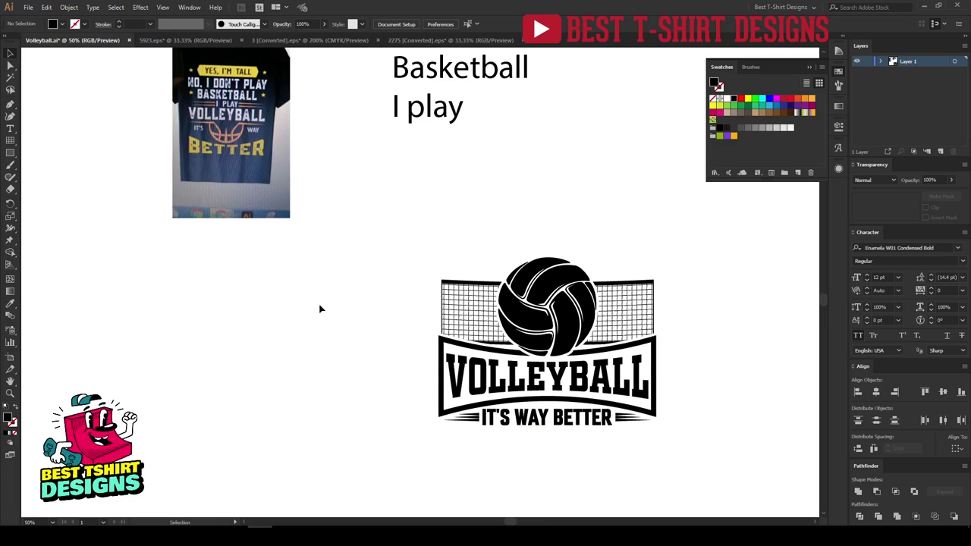
Step: Move the reference T-shirt photo down to the left of the volleyball emblem, leaving a clear gap between them
left_click_drag(266, 205, 344, 371)
scroll(311, 355, "up", 2)
scroll(453, 349, "down", 1)
left_click(463, 351)
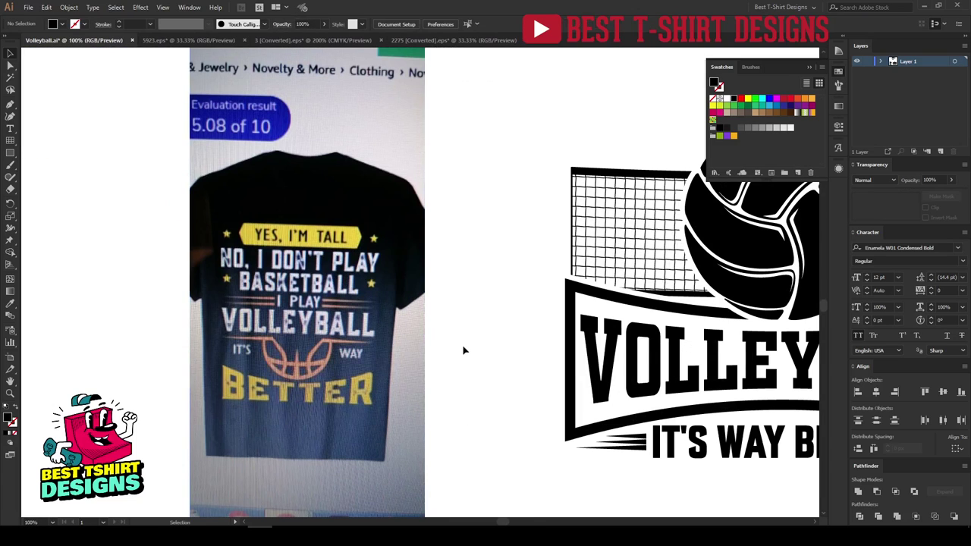
left_click_drag(479, 362, 372, 335)
scroll(237, 303, "down", 1)
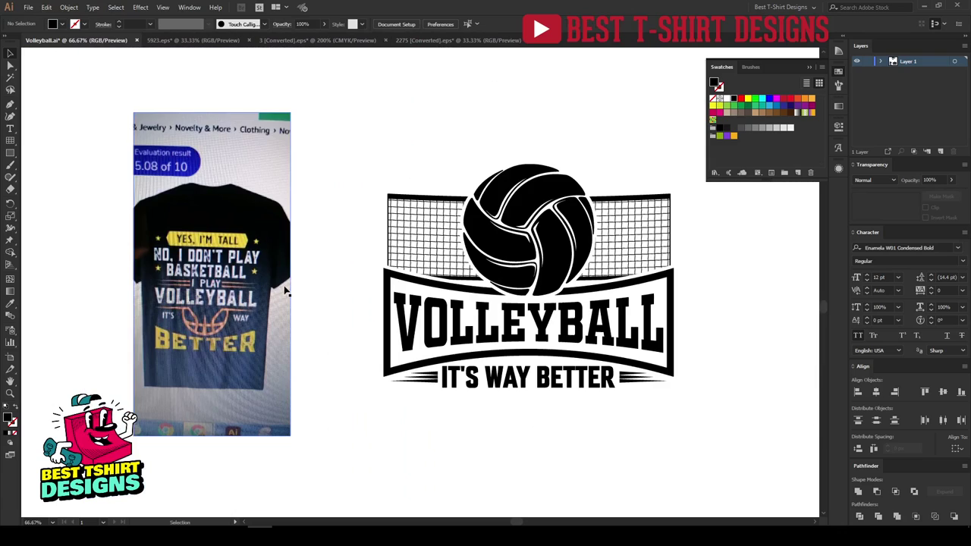
left_click_drag(281, 290, 223, 284)
left_click(281, 282)
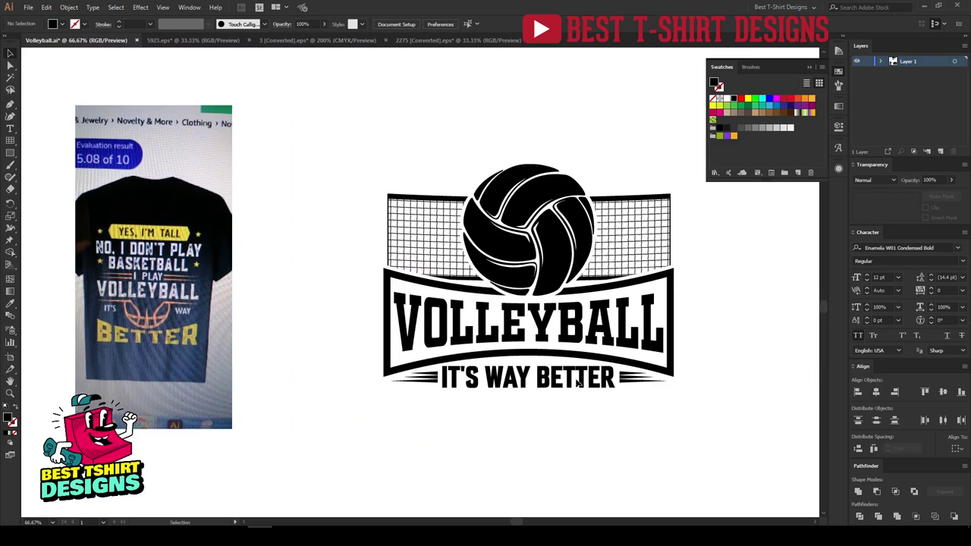
left_click_drag(349, 155, 711, 433)
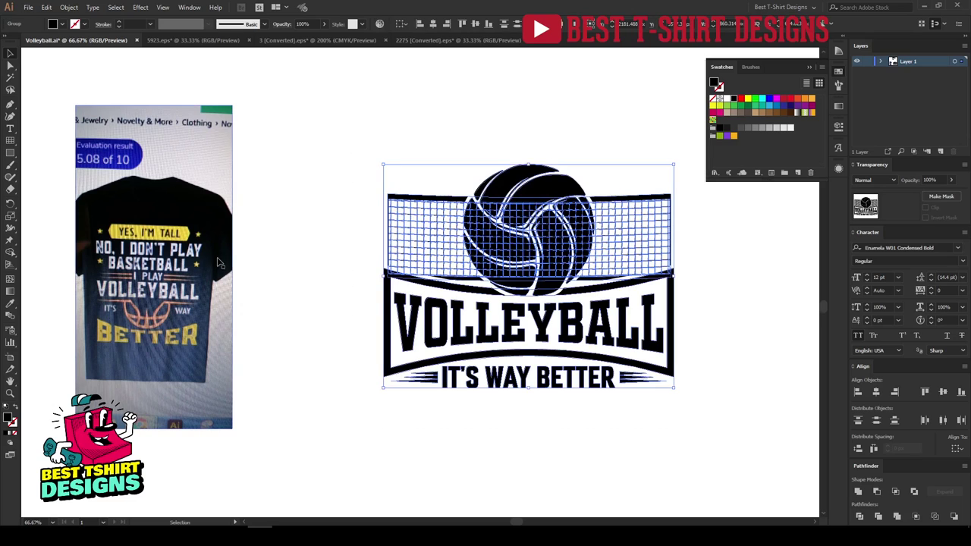
left_click(297, 306)
Step: Move the "Basketball" and "I play" lines out of the slogan stack, placing "I play" just above the volleyball
scroll(597, 324, "right", 3)
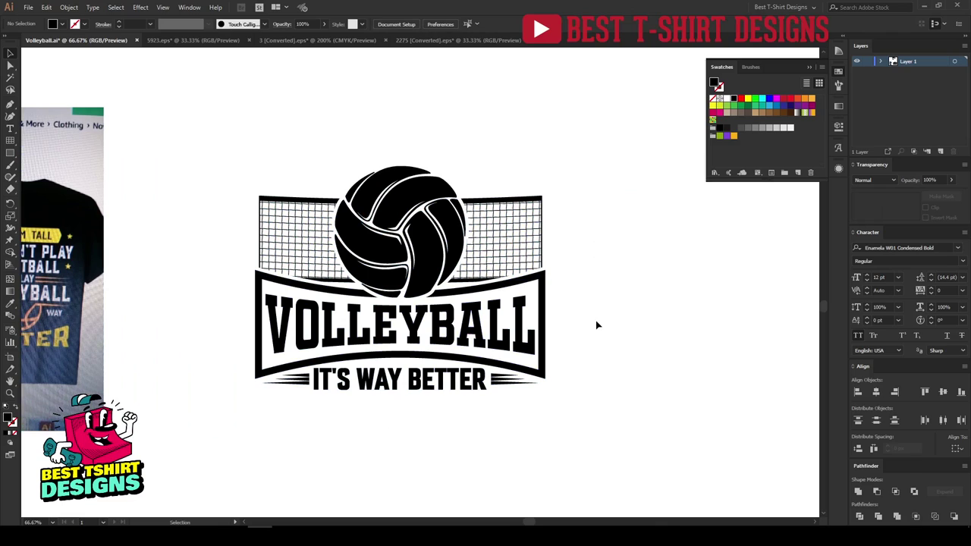
key("ctrl+minus")
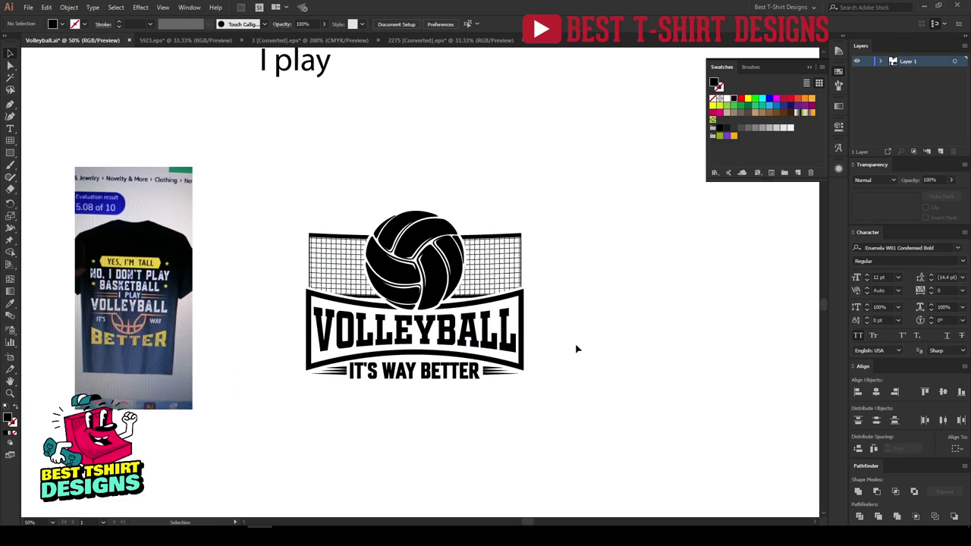
scroll(576, 349, "up", 1)
scroll(386, 198, "up", 1)
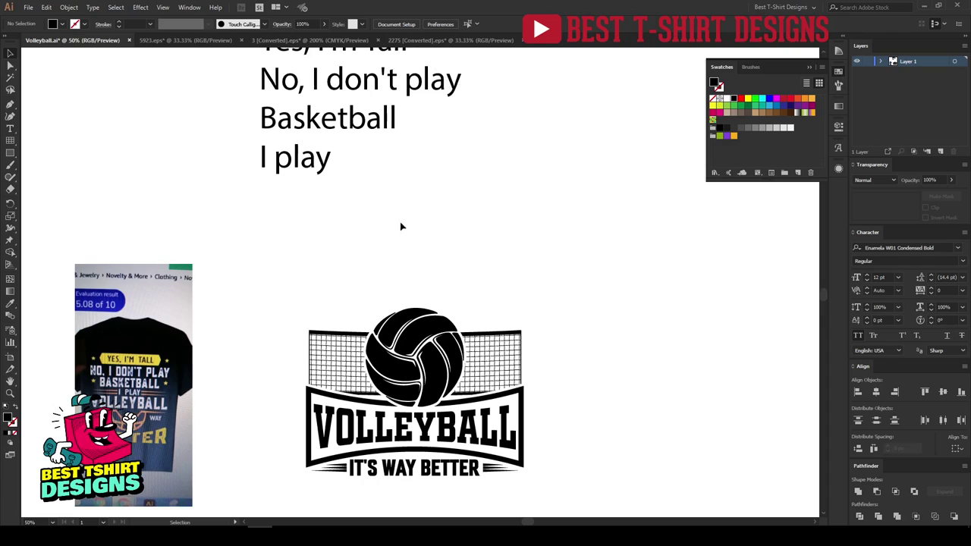
left_click_drag(311, 170, 450, 223)
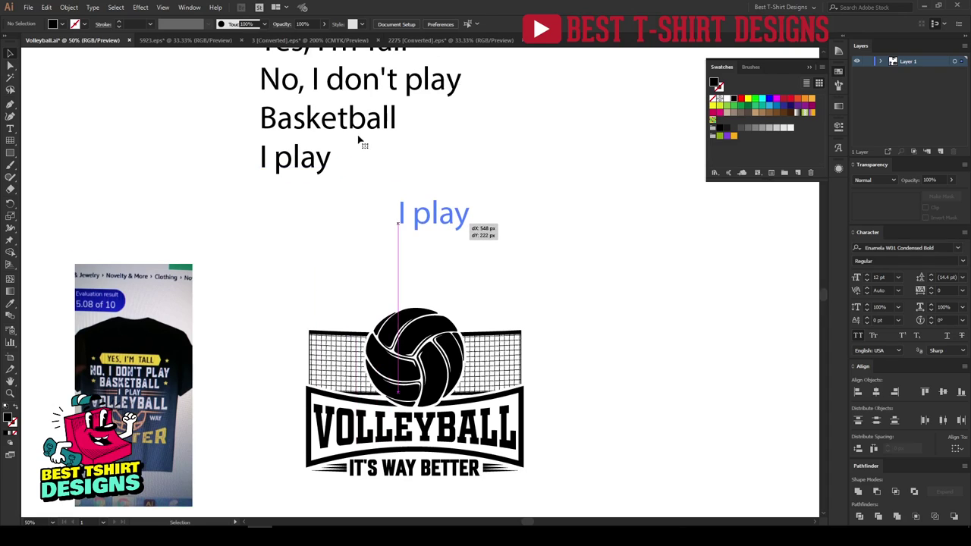
left_click_drag(358, 125, 379, 152)
left_click(429, 218)
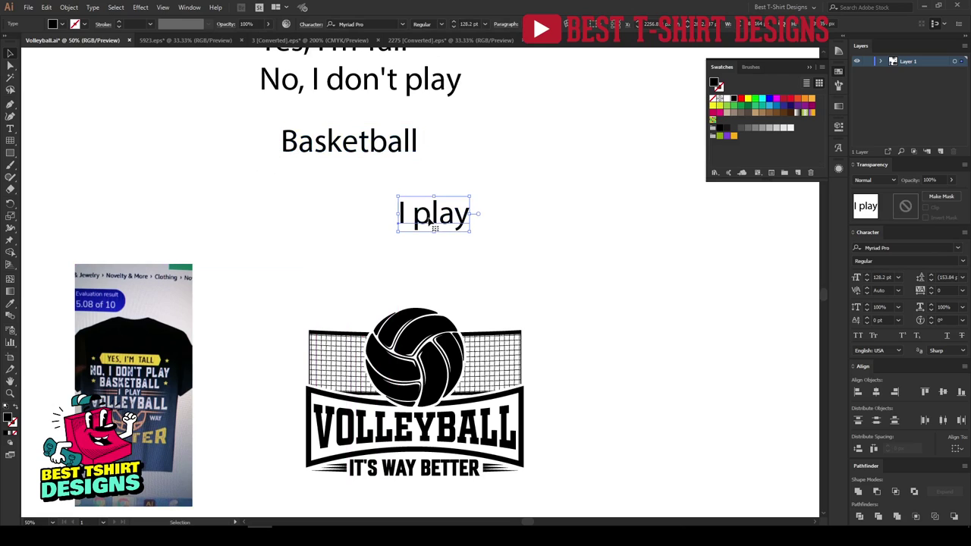
left_click(500, 284)
left_click_drag(456, 218, 470, 278)
Step: Set "I play" in Enamela W01 Condensed Bold with all caps and convert the text to outlines
right_click(470, 277)
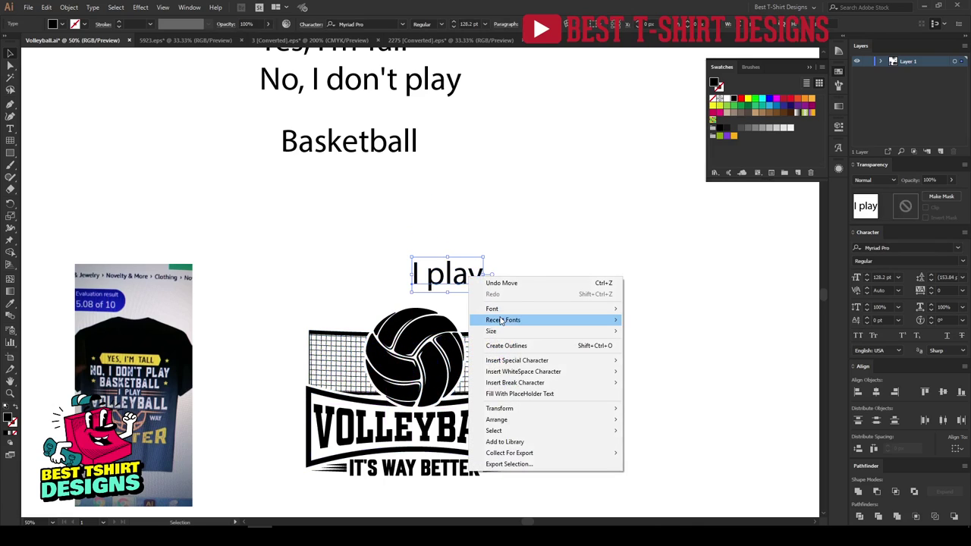
mouse_move(531, 319)
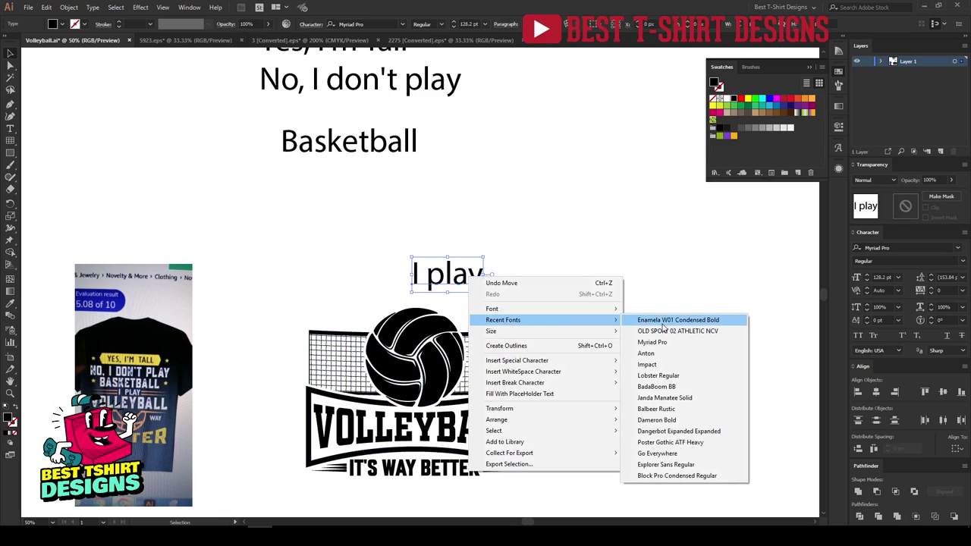
left_click(662, 323)
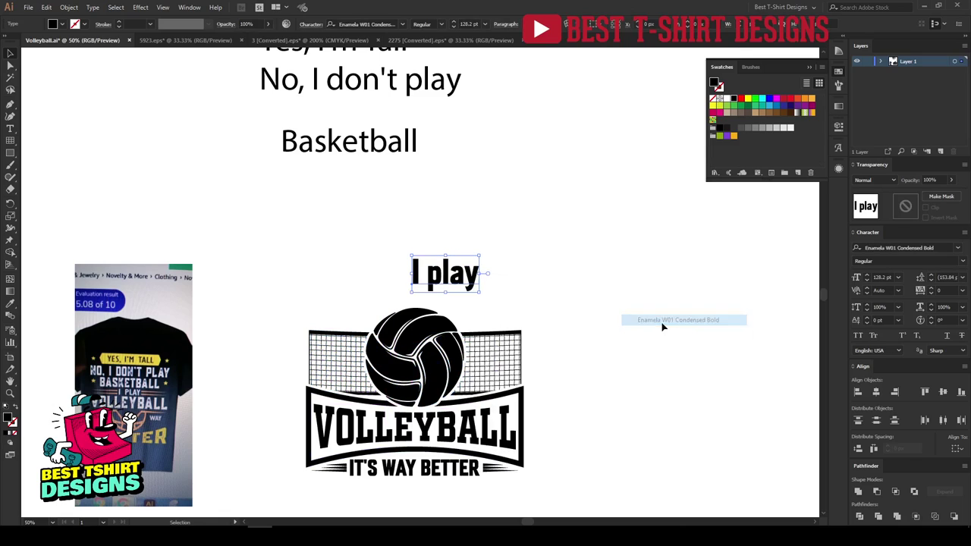
left_click(857, 335)
scroll(478, 282, "up", 2)
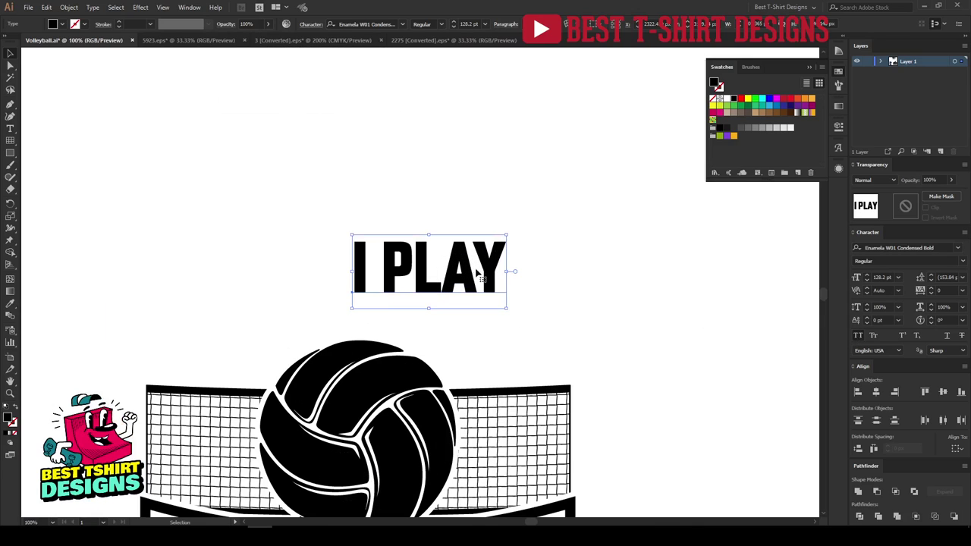
right_click(478, 273)
left_click(520, 336)
key("ctrl+shift+a")
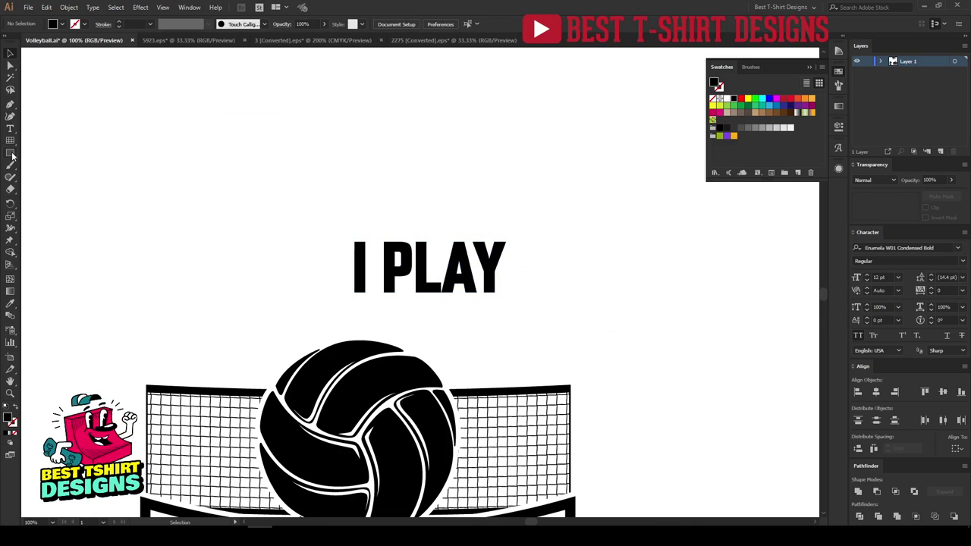
Step: Draw a black rounded rectangle about 370 by 154 px covering the "I PLAY" text
left_click_drag(12, 155, 46, 165)
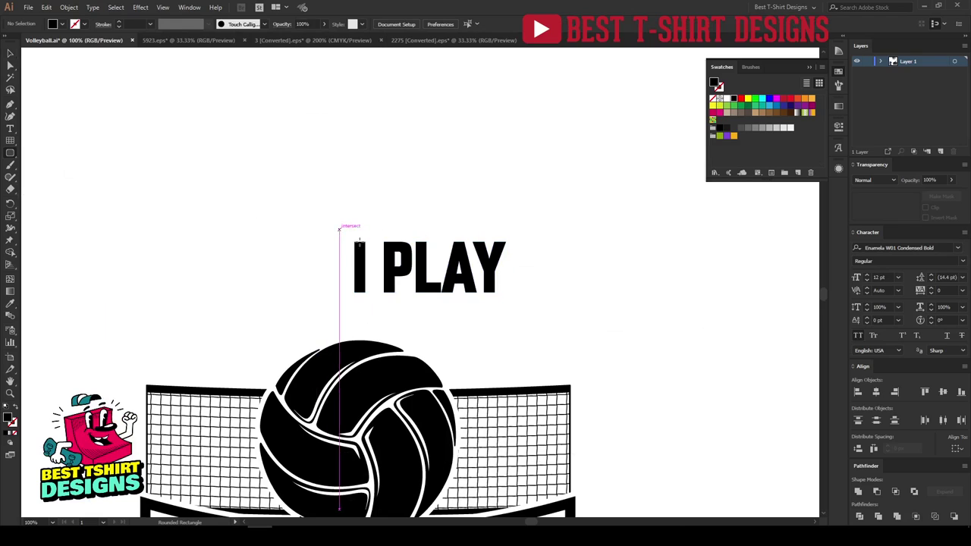
left_click_drag(339, 228, 526, 307)
key("v")
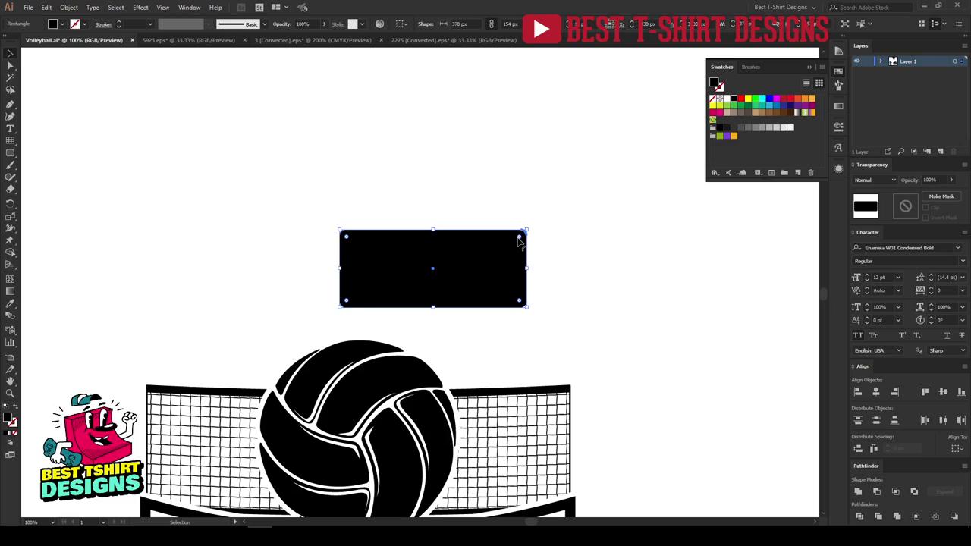
Step: Round the black rectangle's corners fully into a pill and centre it with the "I PLAY" text in both directions
left_click_drag(519, 237, 184, 268)
key("ctrl+x")
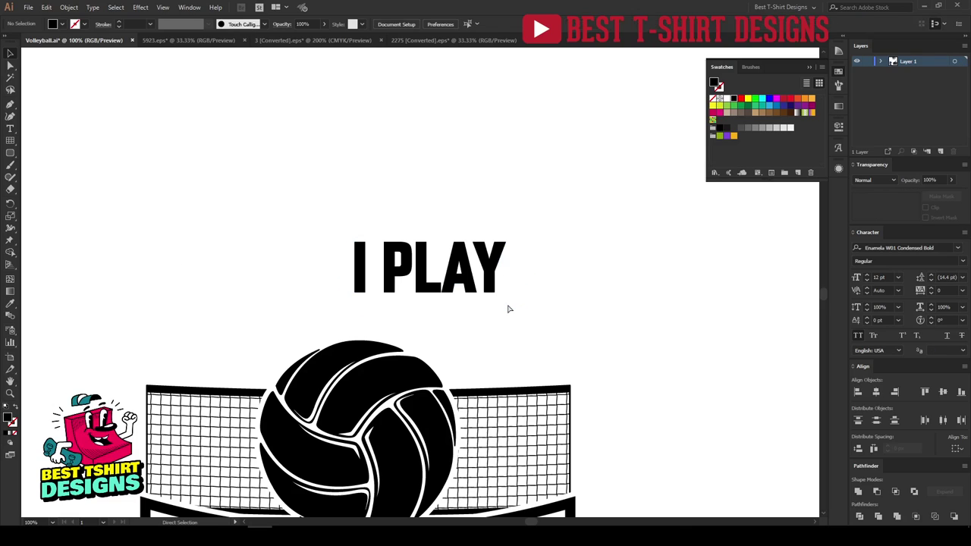
key("ctrl+f")
left_click_drag(535, 326, 350, 212)
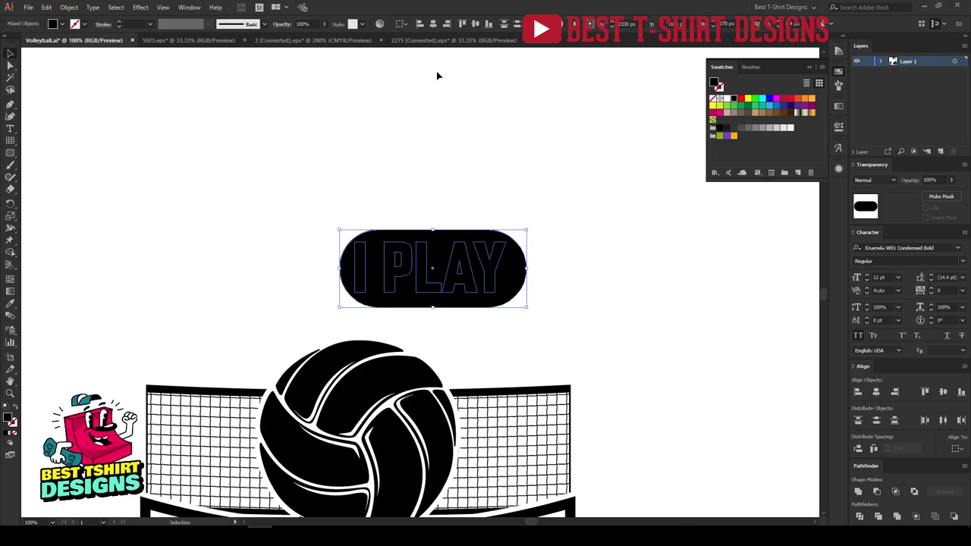
left_click(434, 24)
left_click(475, 24)
left_click(429, 162)
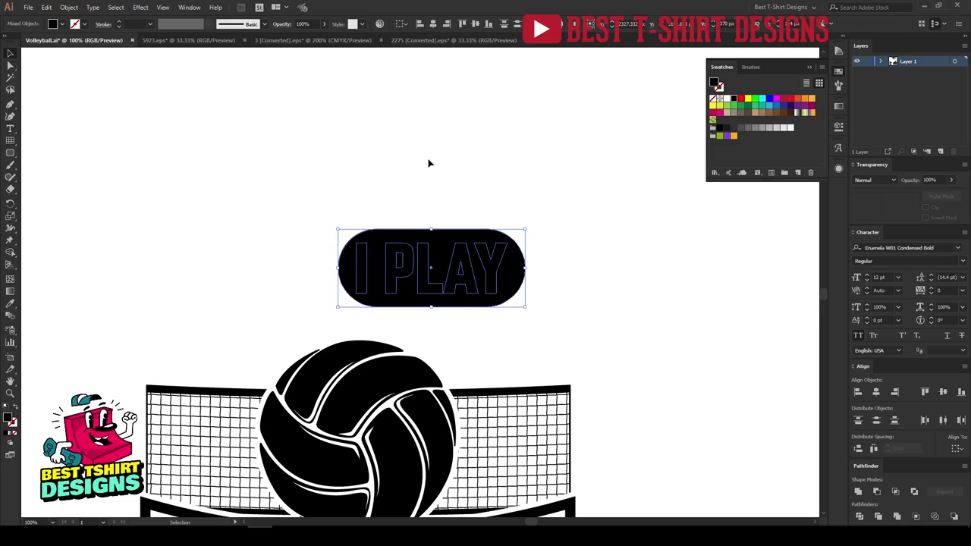
Step: Cut the "I PLAY" text into a non-clipping opacity mask on the pill and shrink the lettering slightly about its centre
left_click(454, 279)
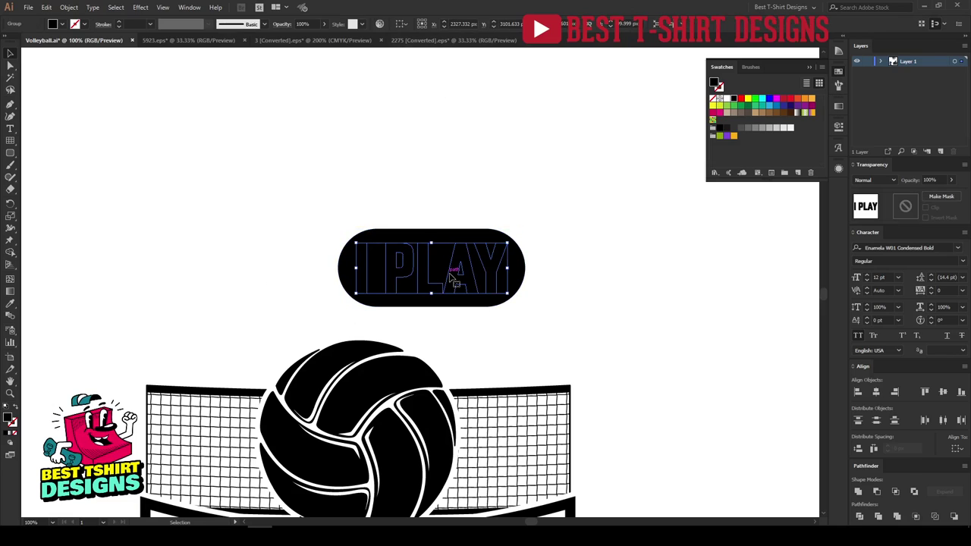
key("ctrl+x")
left_click(493, 285)
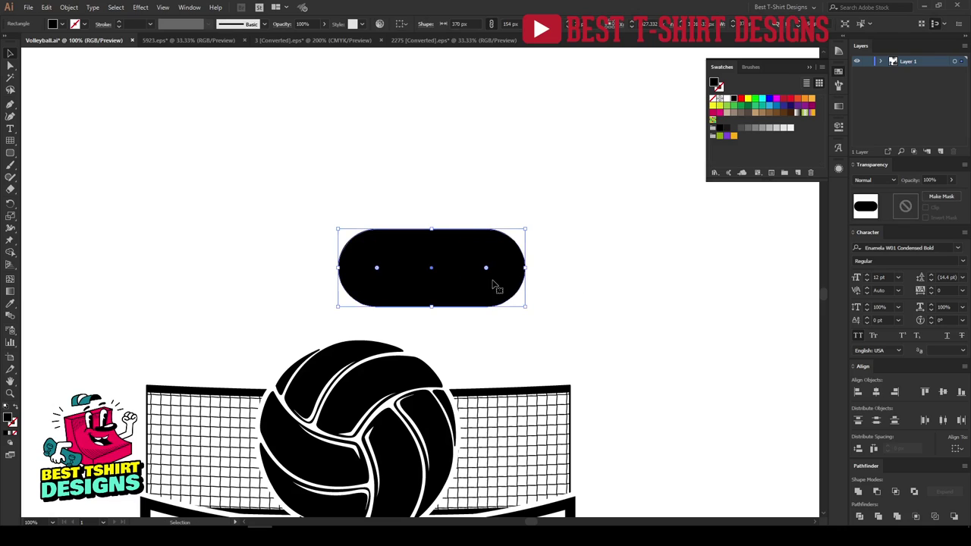
left_click(912, 210)
key("ctrl+f")
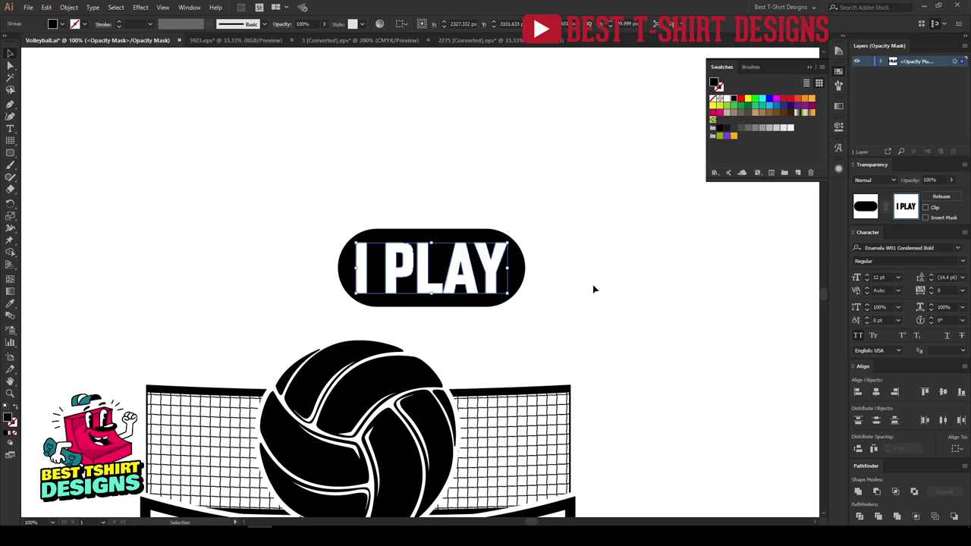
scroll(450, 276, "up", 1)
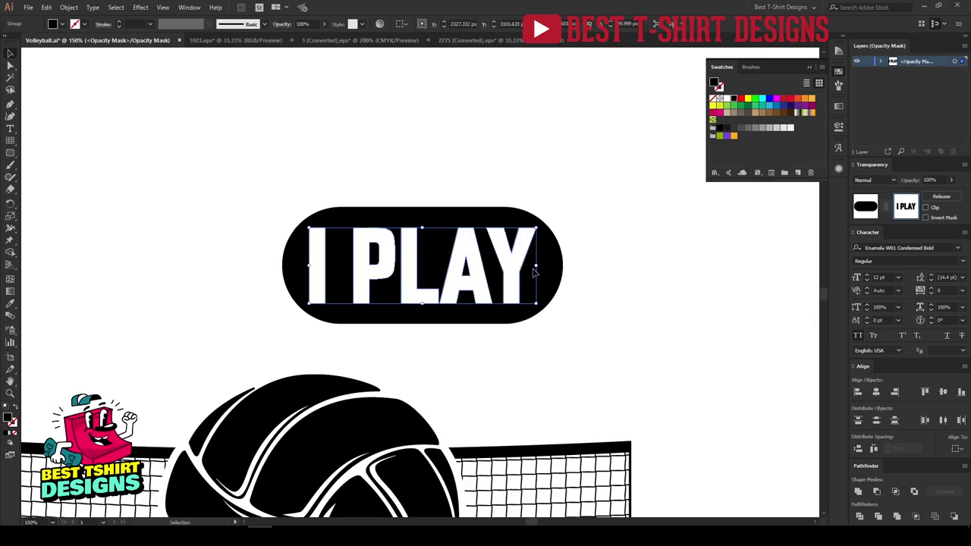
mouse_move(536, 267)
left_mouse_down()
mouse_move(559, 269)
mouse_move(531, 267)
left_mouse_up()
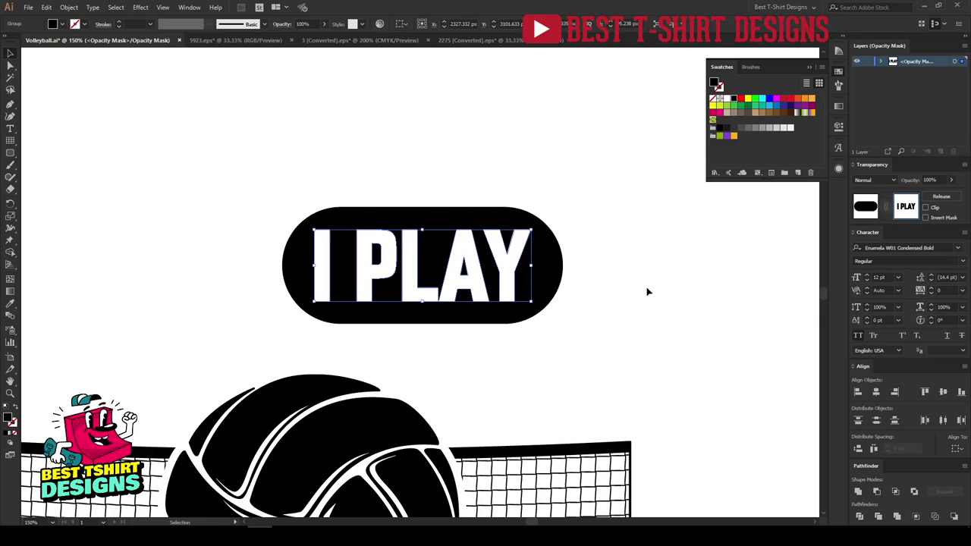
Step: Return to the pill artwork and reduce the pill's height to about 132 px from its upper edge
left_click(858, 213)
left_click_drag(424, 209, 422, 225)
key("ctrl+z")
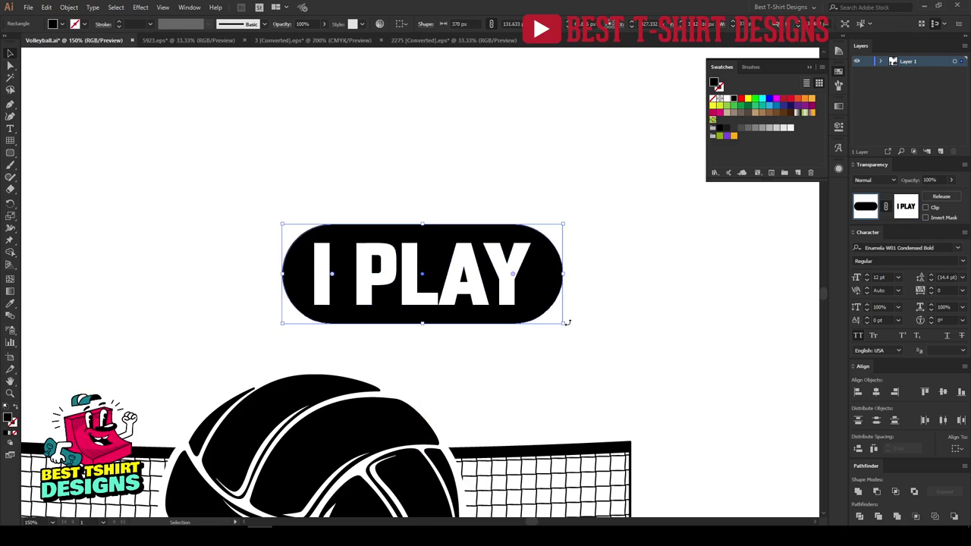
Step: Remove the lettering from the opacity mask, restore the original "I PLAY" text over the pill, and centre the two vertically
left_click(901, 208)
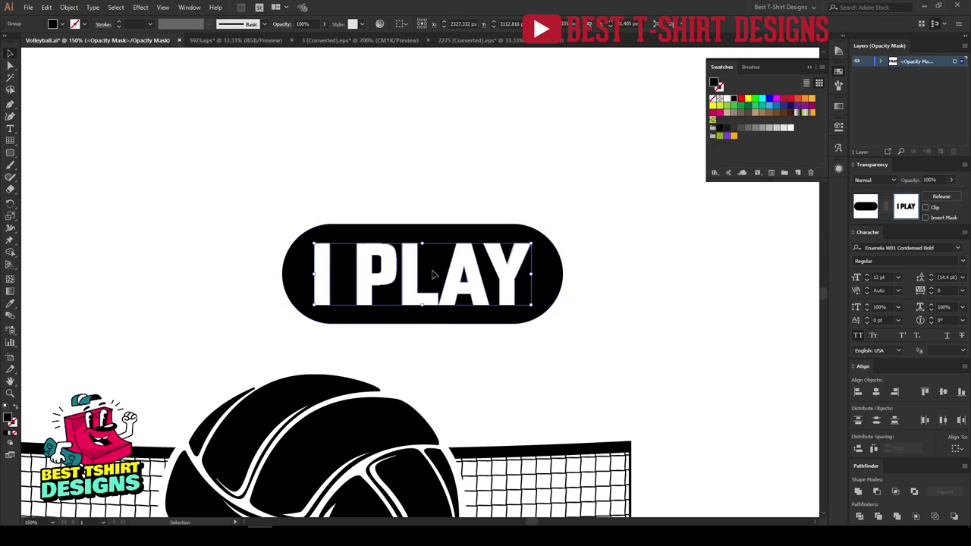
key("Delete")
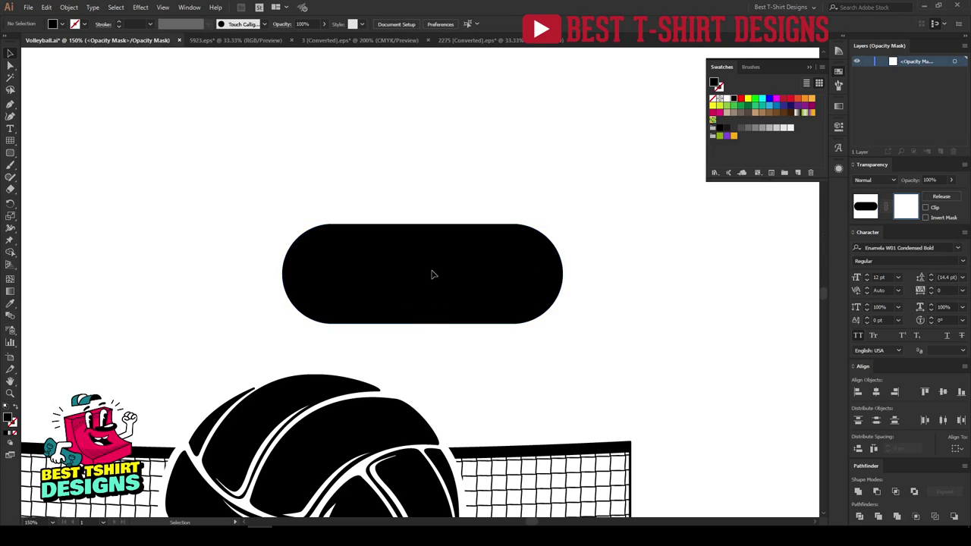
left_click(866, 206)
key("ctrl+z")
left_click_drag(412, 180, 499, 325)
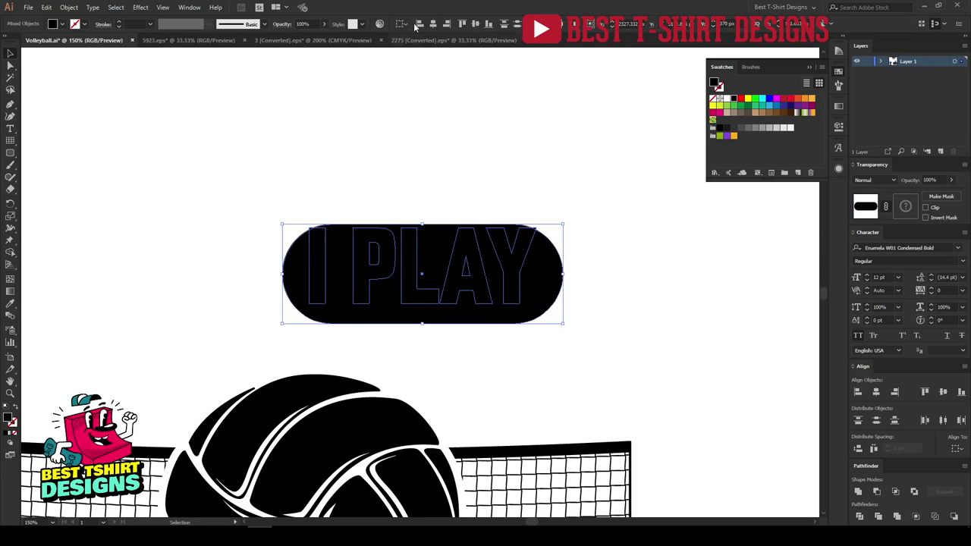
left_click(485, 26)
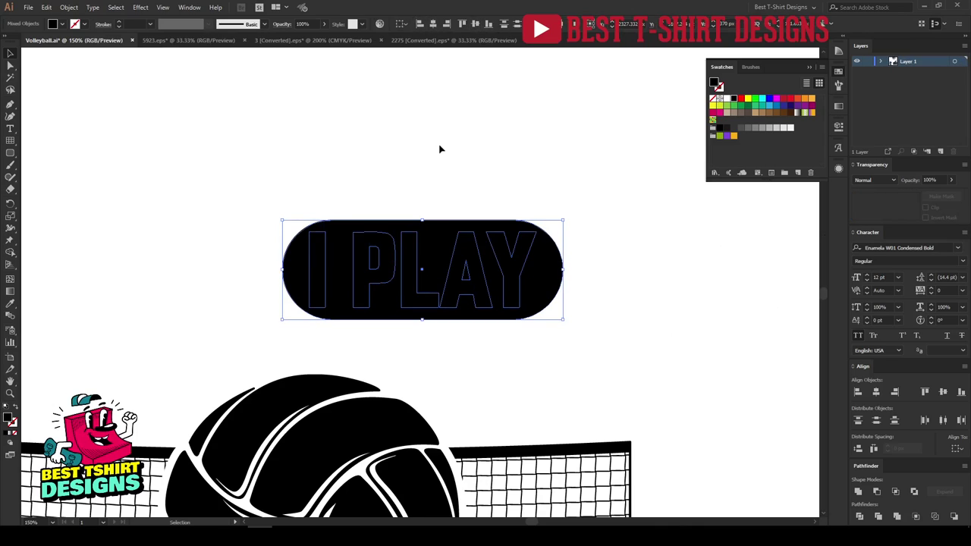
Step: Shrink the "I PLAY" text slightly about its centre and paste it in place into the pill's opacity mask
left_click(461, 264)
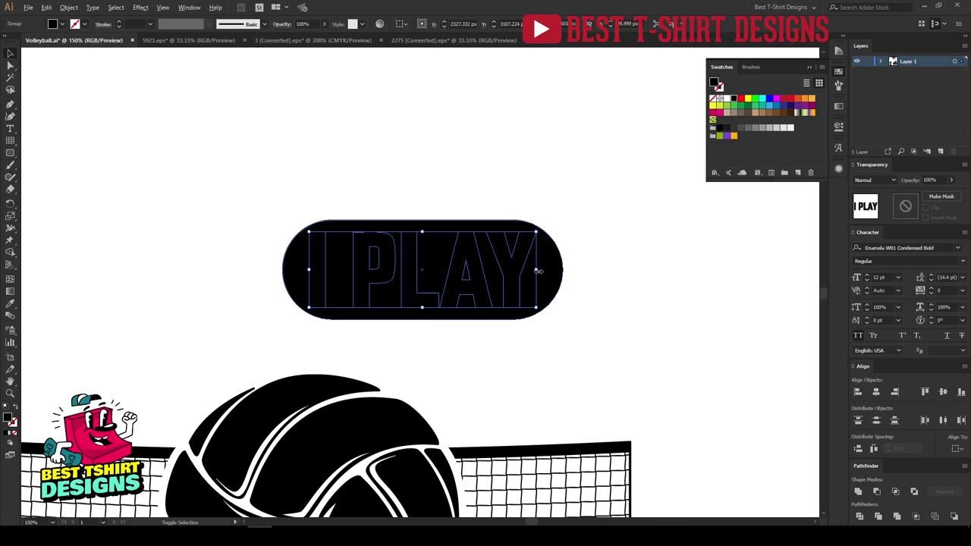
mouse_move(537, 270)
left_mouse_down()
mouse_move(544, 273)
mouse_move(529, 271)
left_mouse_up()
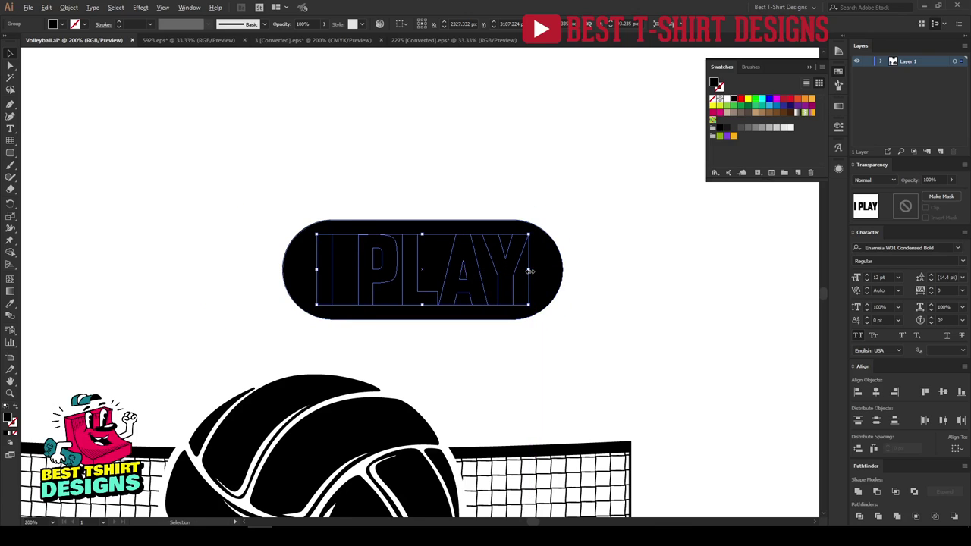
scroll(529, 271, "up", 1)
key("ctrl+x")
left_click(530, 273)
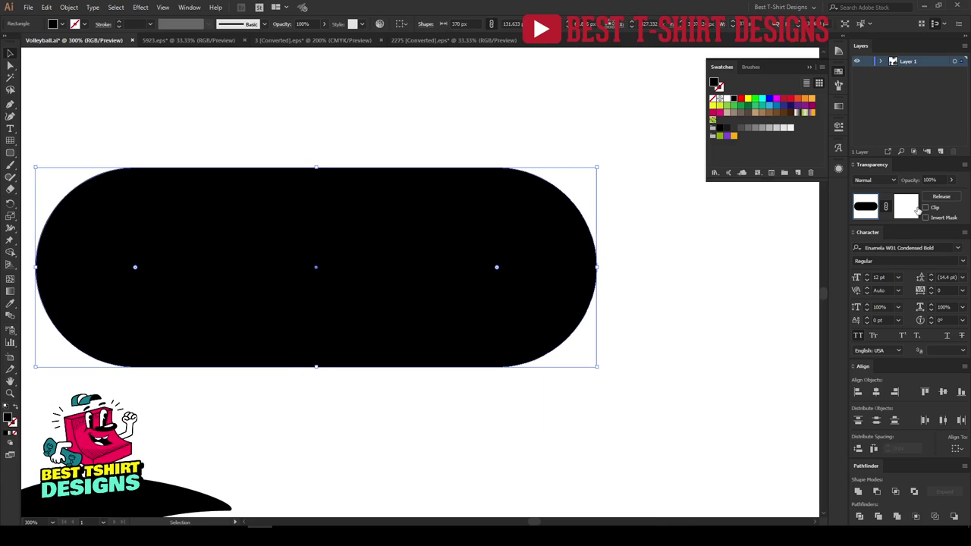
left_click(910, 207)
key("ctrl+f")
left_click(685, 310)
Step: Add a small circle at each end of the "I PLAY" lettering in the opacity mask, and leave mask editing
left_click(11, 155)
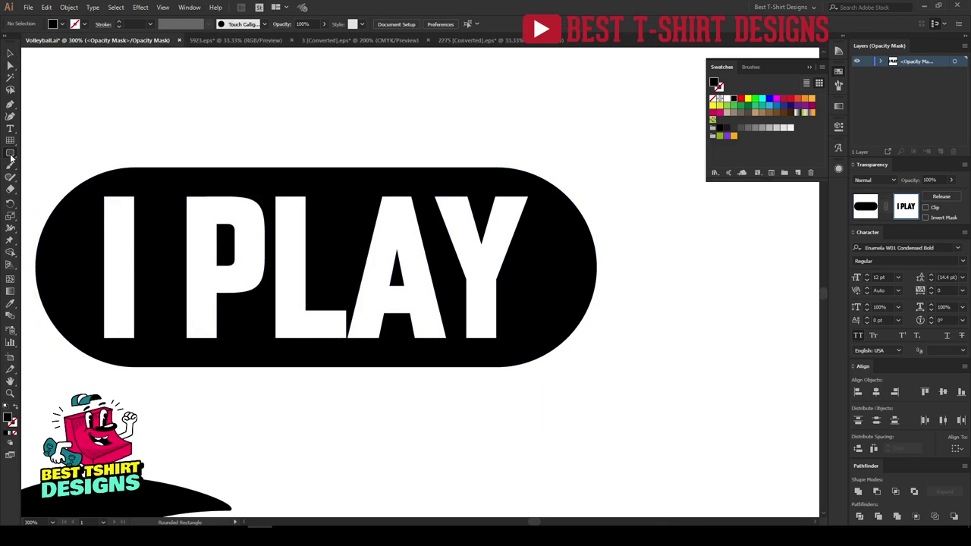
left_click_drag(11, 156, 45, 177)
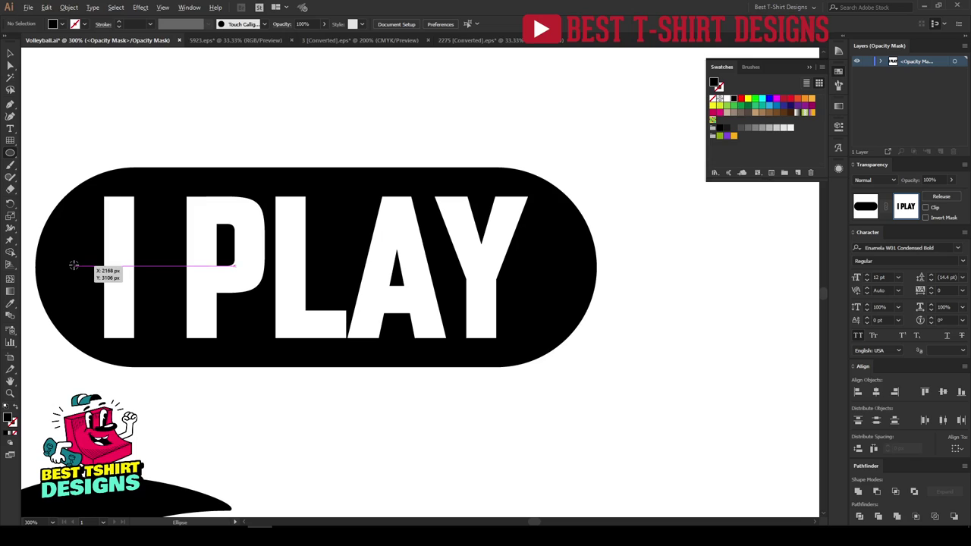
mouse_move(74, 265)
left_mouse_down()
mouse_move(88, 280)
mouse_move(552, 270)
left_mouse_up()
key("v")
scroll(538, 268, "down", 2)
left_click(572, 306)
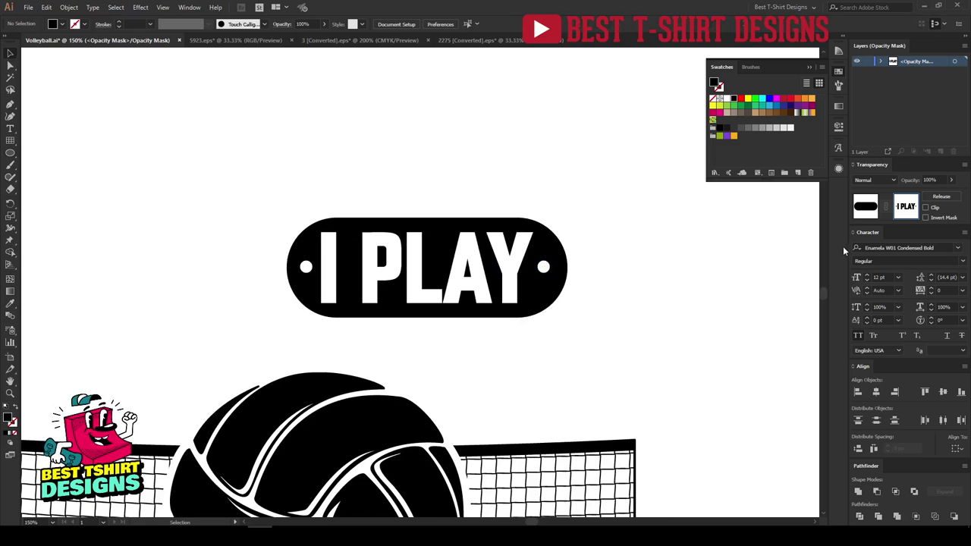
left_click(863, 210)
left_click(594, 323)
Step: Scale the "I PLAY" badge down to about 197 by 70 px and place it over the volleyball's lower edge, above "VOLLEYBALL"
scroll(356, 269, "down", 1)
left_click_drag(255, 222, 543, 332)
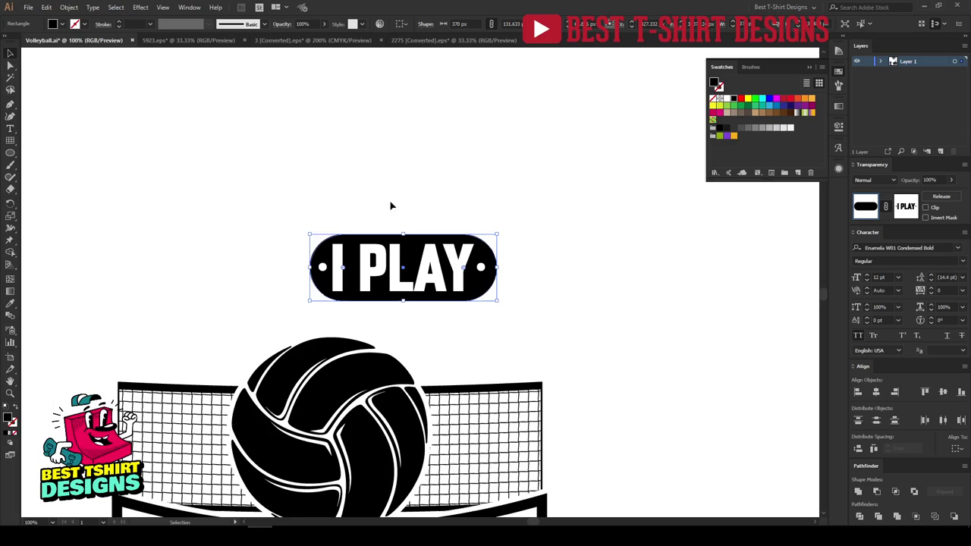
scroll(370, 196, "down", 2)
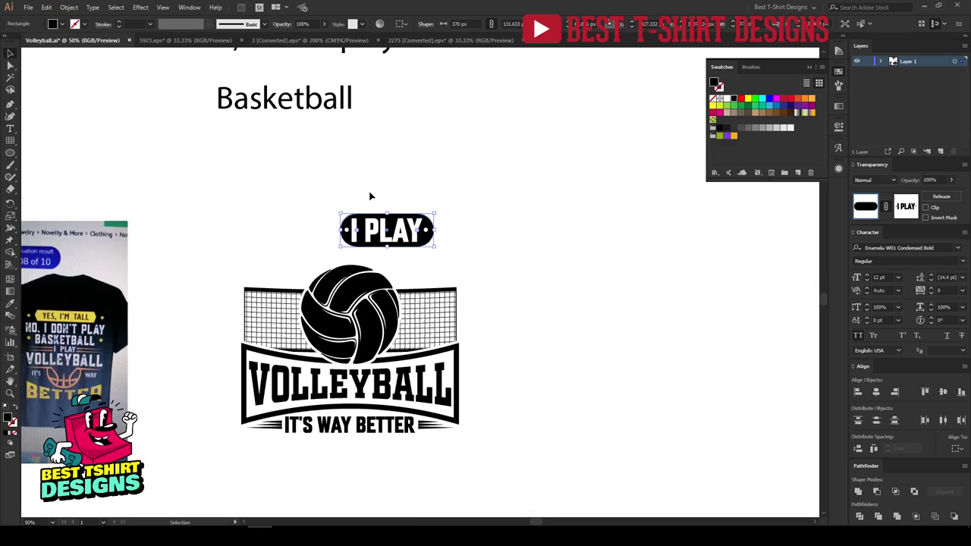
left_click(438, 235)
left_click(433, 231)
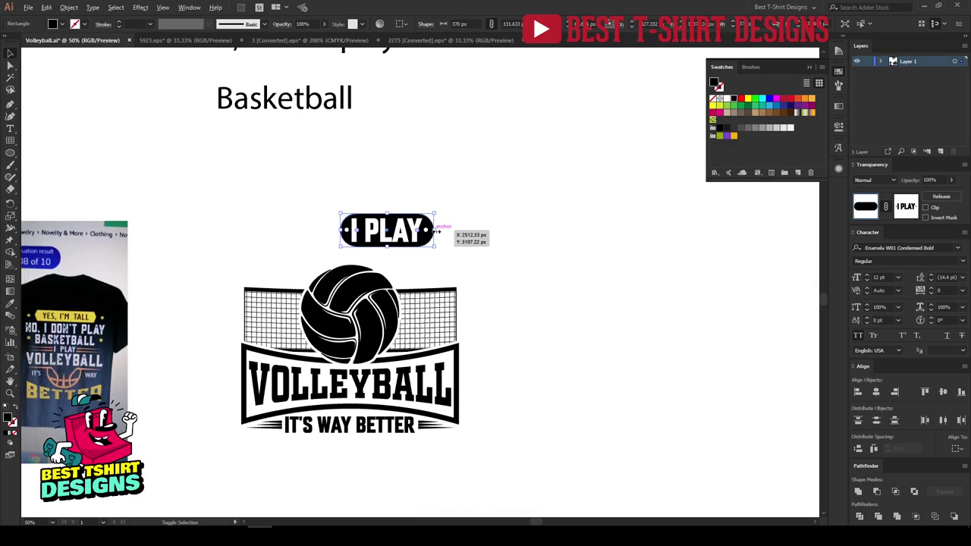
left_click_drag(434, 231, 360, 361)
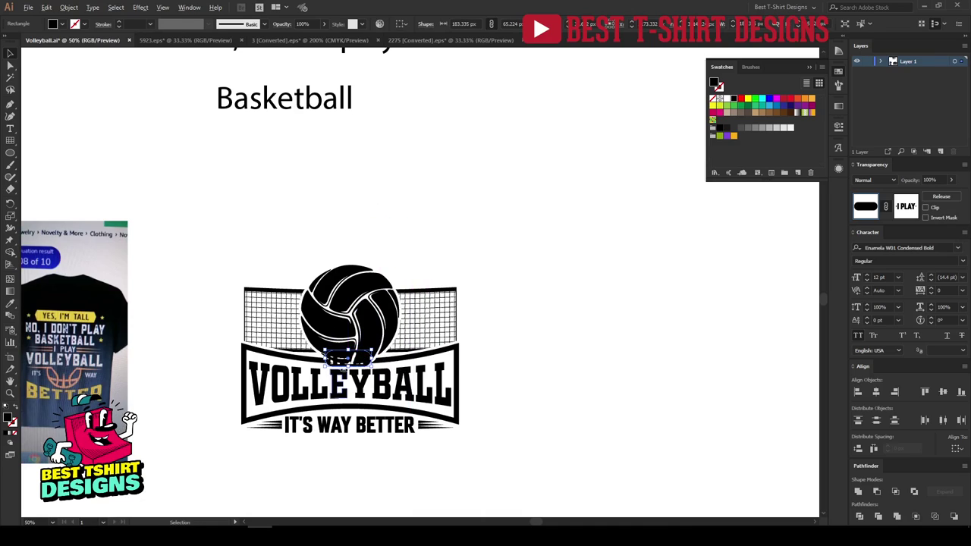
scroll(353, 362, "up", 4)
left_click_drag(456, 324, 465, 326)
scroll(378, 262, "down", 1)
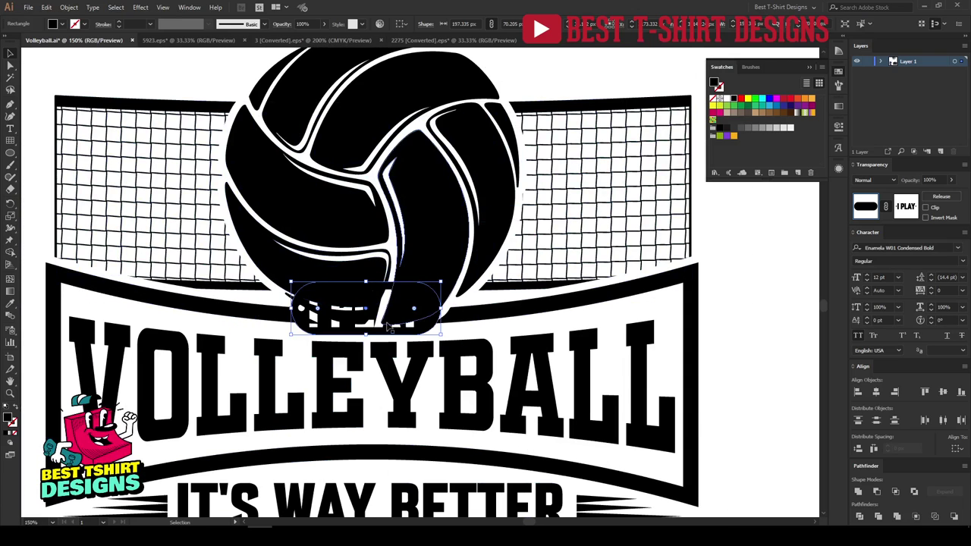
scroll(372, 343, "up", 1)
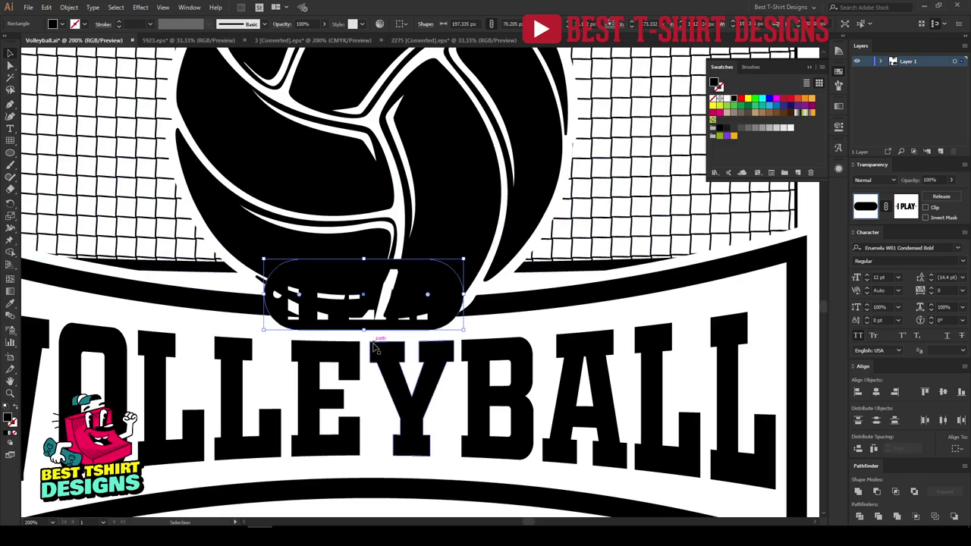
scroll(374, 302, "up", 1)
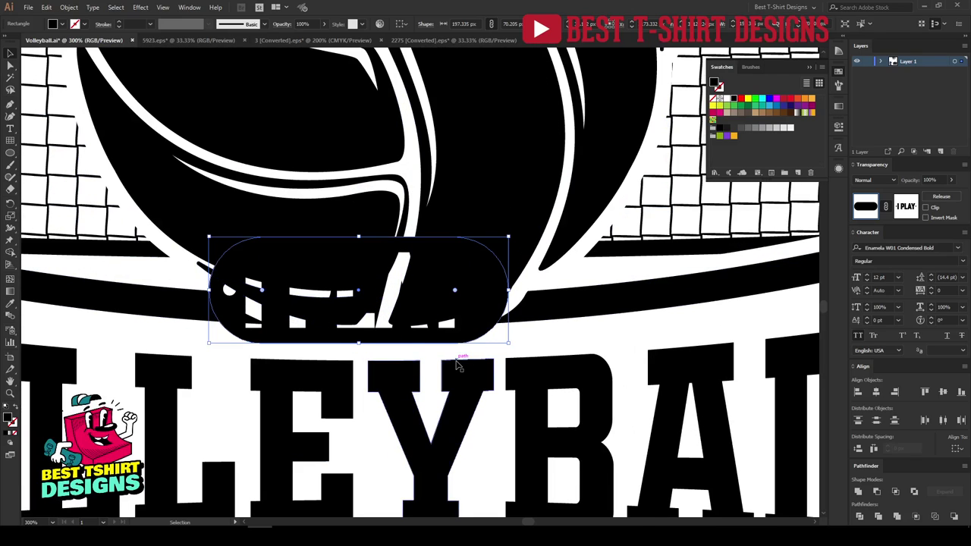
key("ctrl+alt+o")
left_click(641, 320)
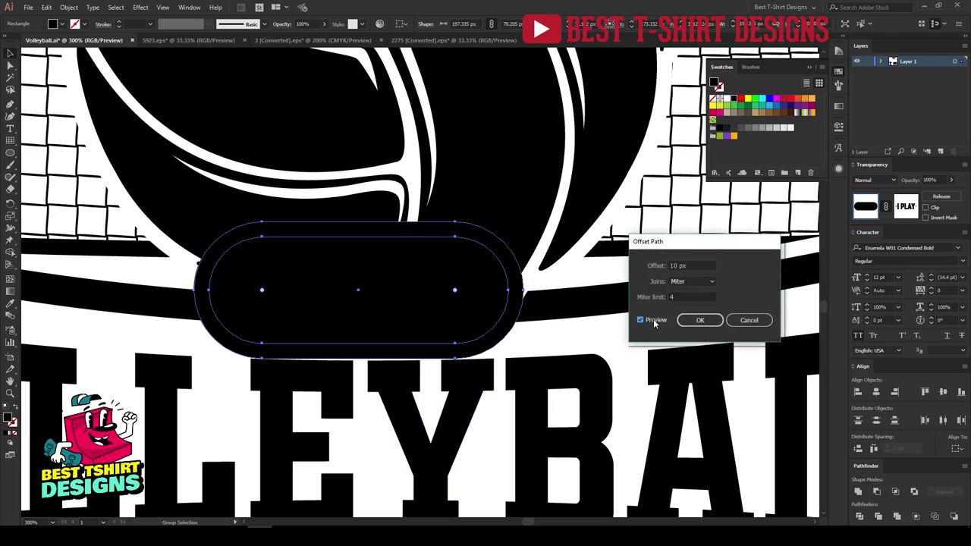
left_click(759, 319)
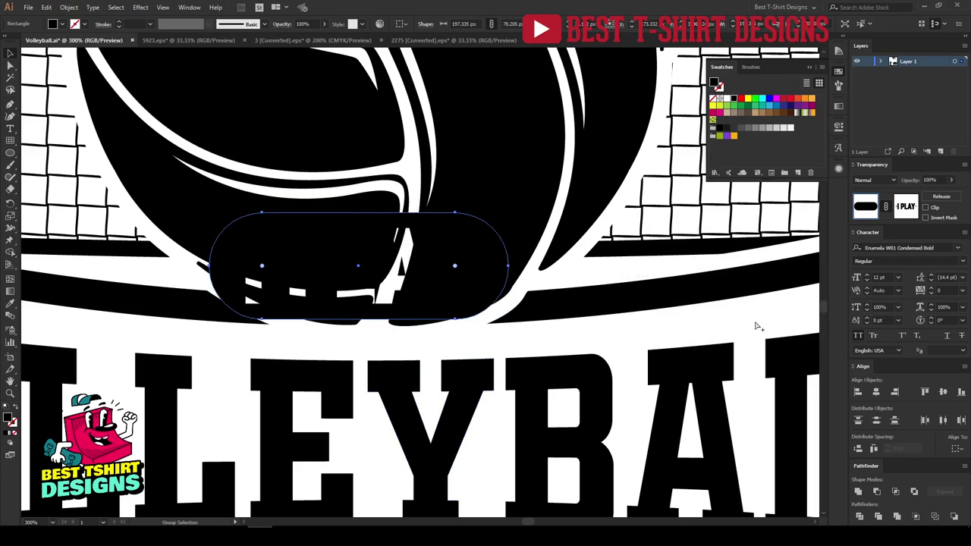
Step: Create a 10 px offset path with miter joins around the "I PLAY" badge and cut that outline from the artwork
key("ctrl+alt+o")
left_click(653, 321)
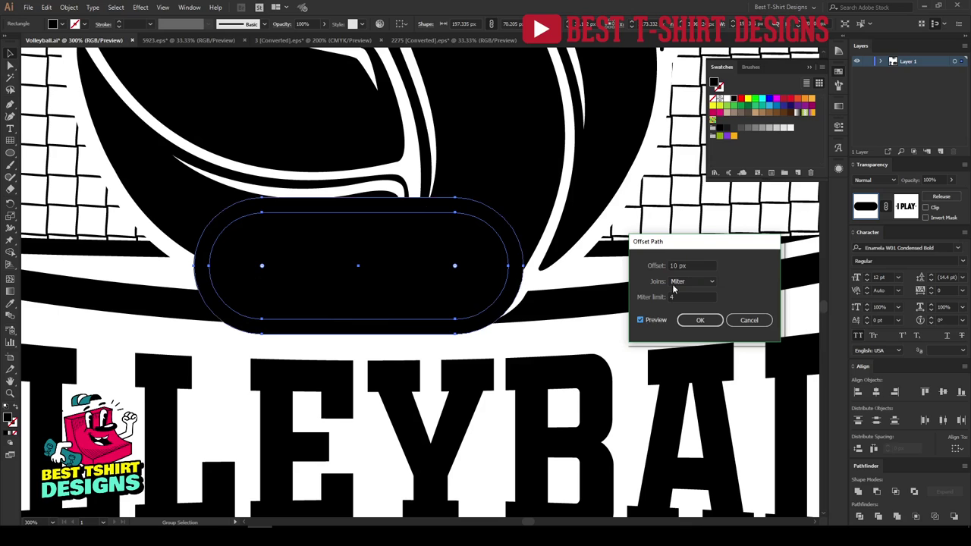
left_click(700, 320)
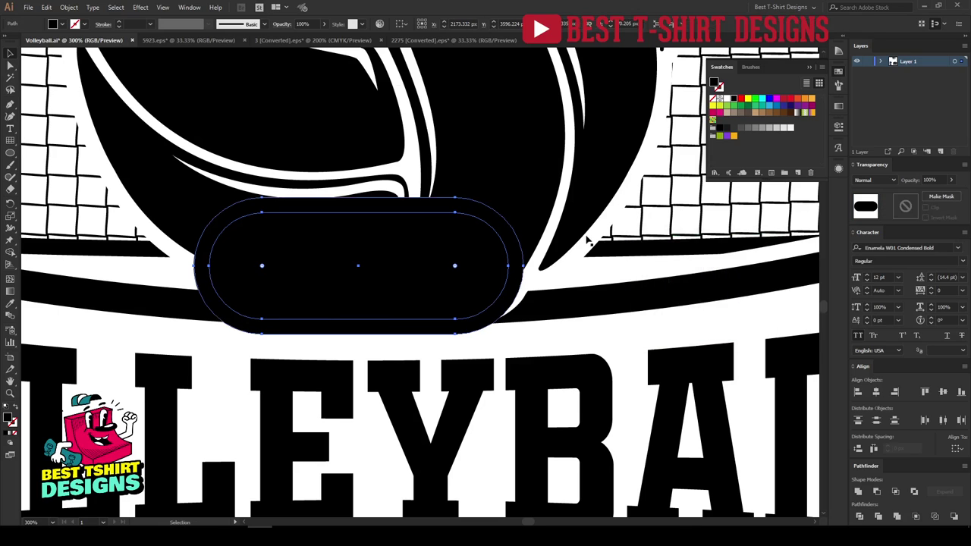
key("Delete")
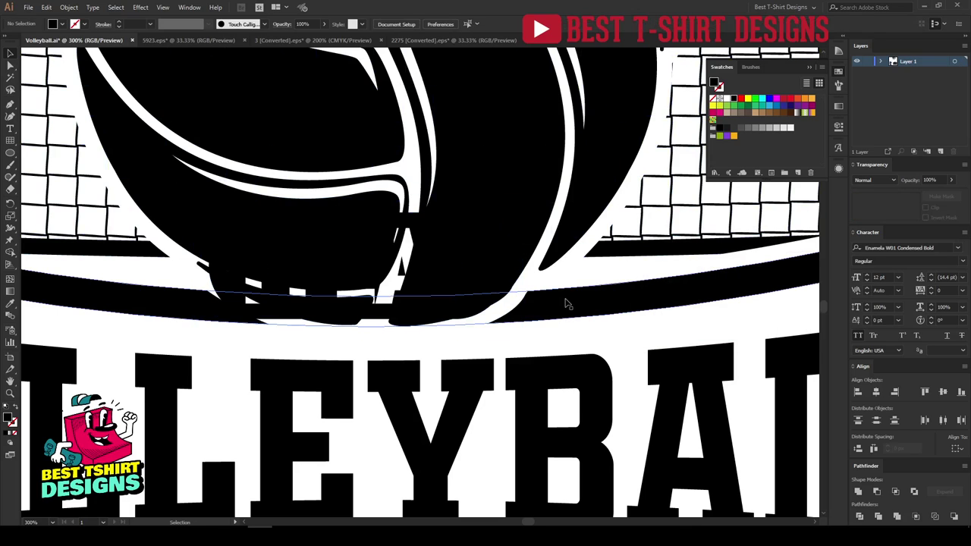
Step: Paste the offset outline in place into the volleyball emblem's non-clipping opacity mask to cut a gap around the badge
left_click(566, 303)
left_click(906, 205)
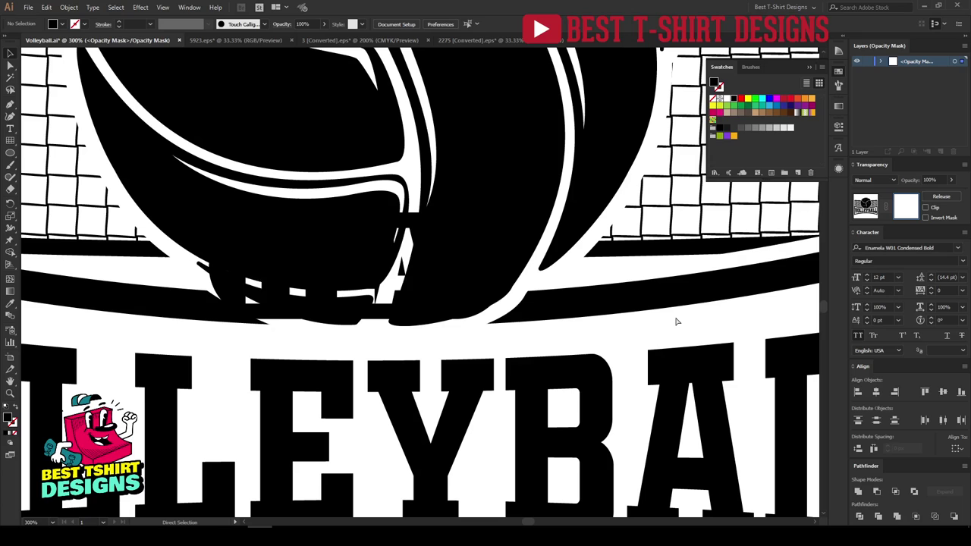
key("ctrl+f")
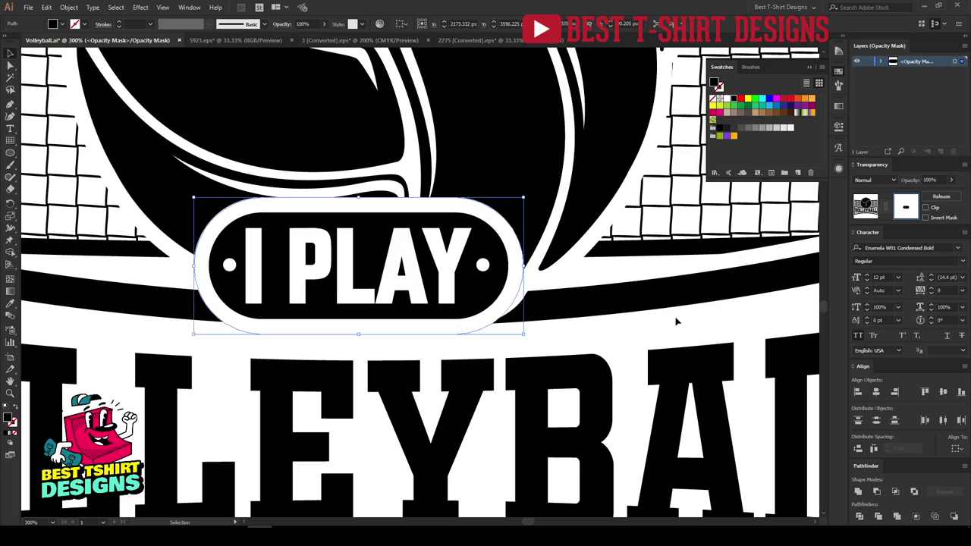
scroll(356, 294, "down", 4)
left_click(559, 317)
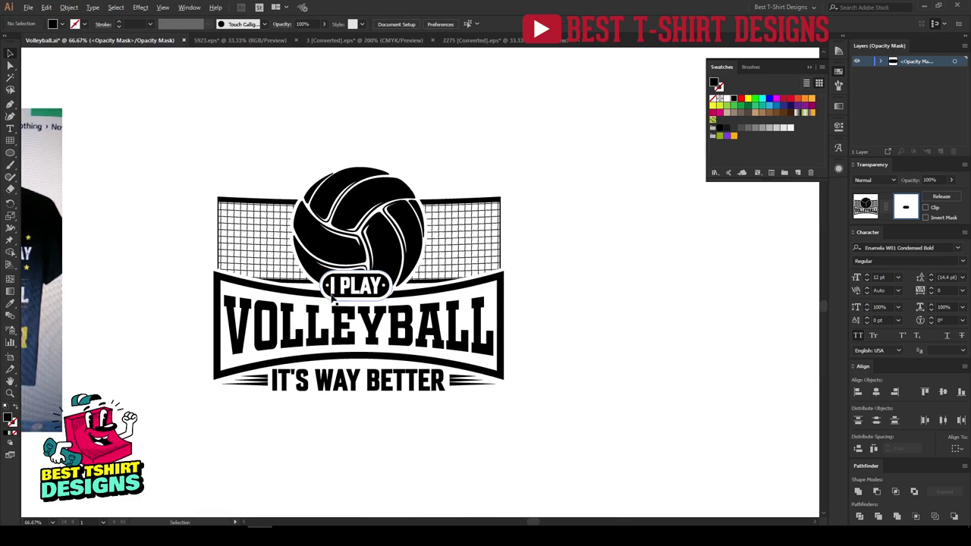
key("ctrl+1")
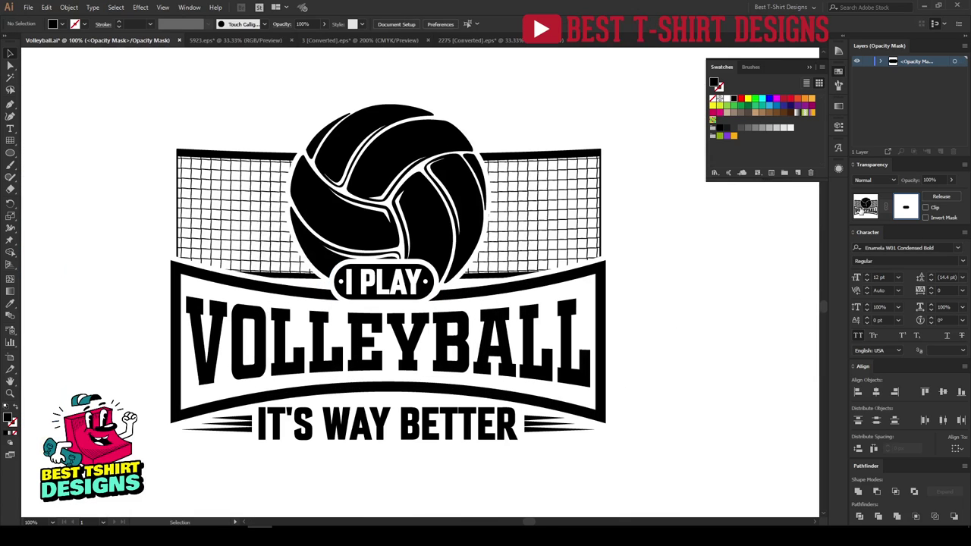
Step: Return from the opacity mask to the artwork and check the complete volleyball emblem with its "I PLAY" badge
left_click(864, 206)
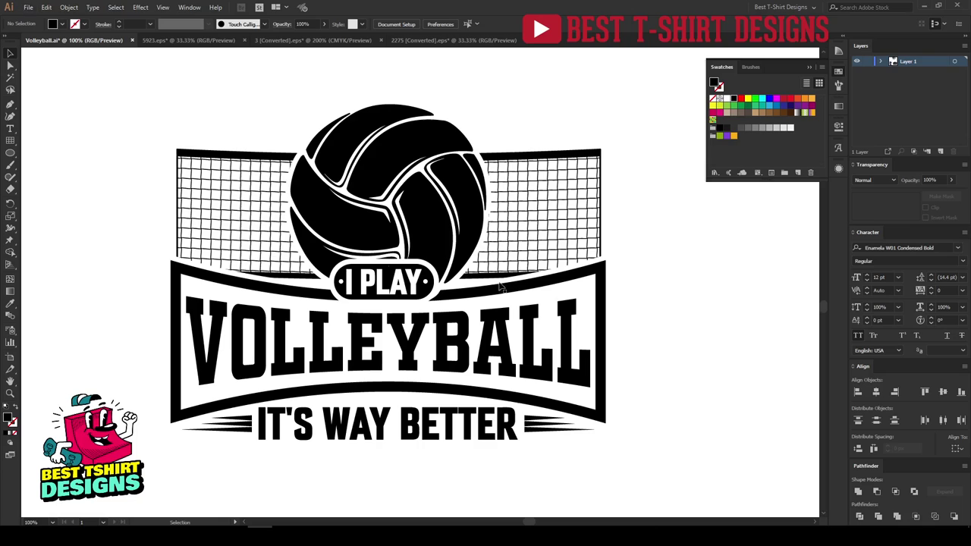
key("ctrl+minus")
left_click_drag(181, 136, 577, 393)
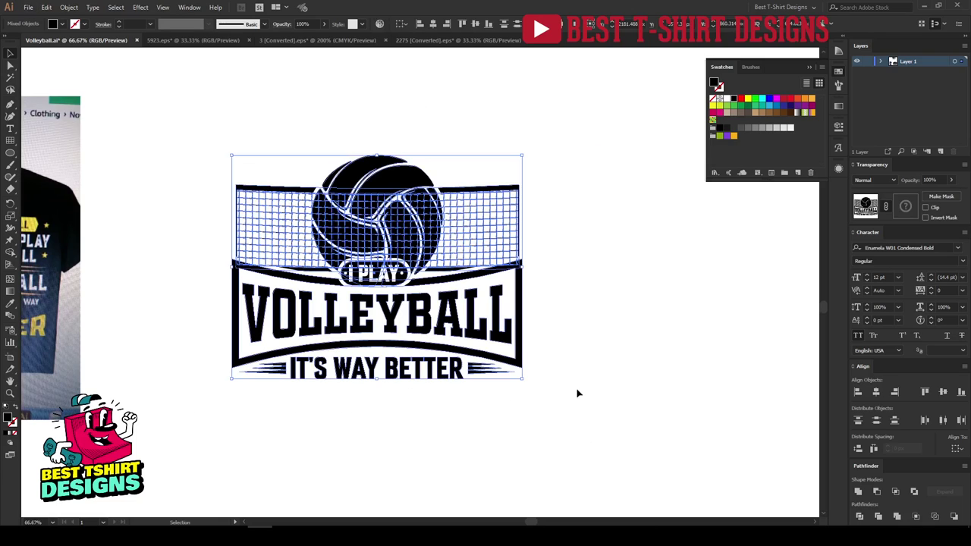
left_click(574, 384)
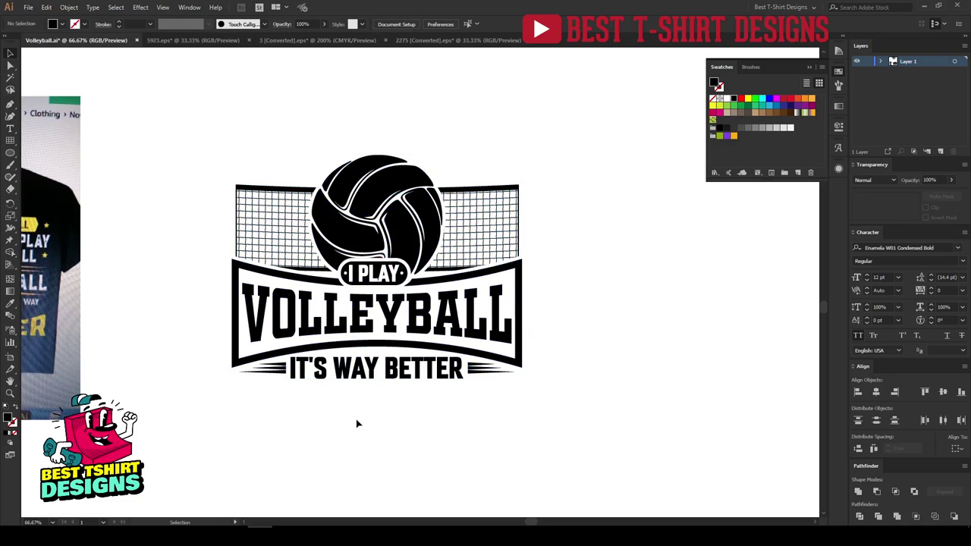
left_click_drag(205, 146, 597, 468)
scroll(572, 450, "up", 1)
left_click(599, 392)
scroll(583, 344, "down", 1)
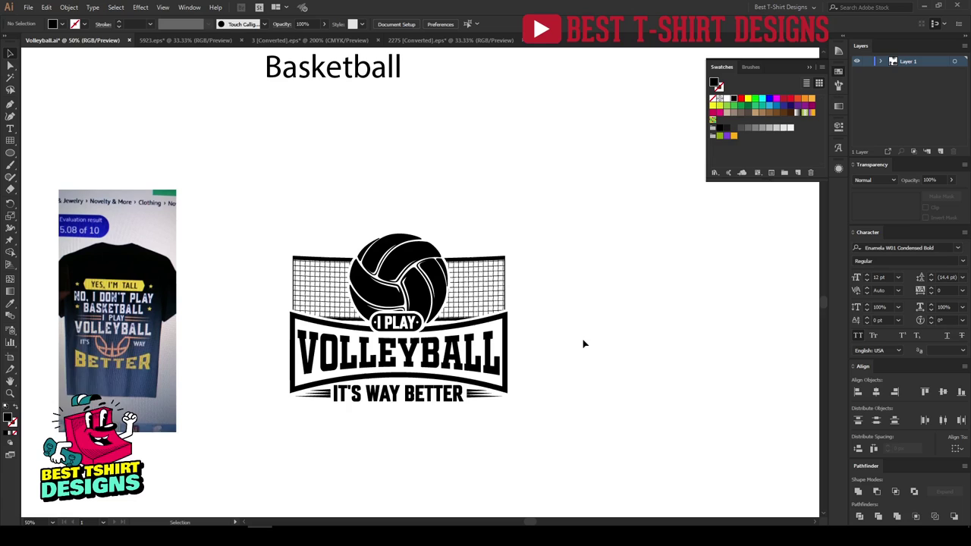
scroll(583, 343, "up", 1)
scroll(531, 326, "up", 2)
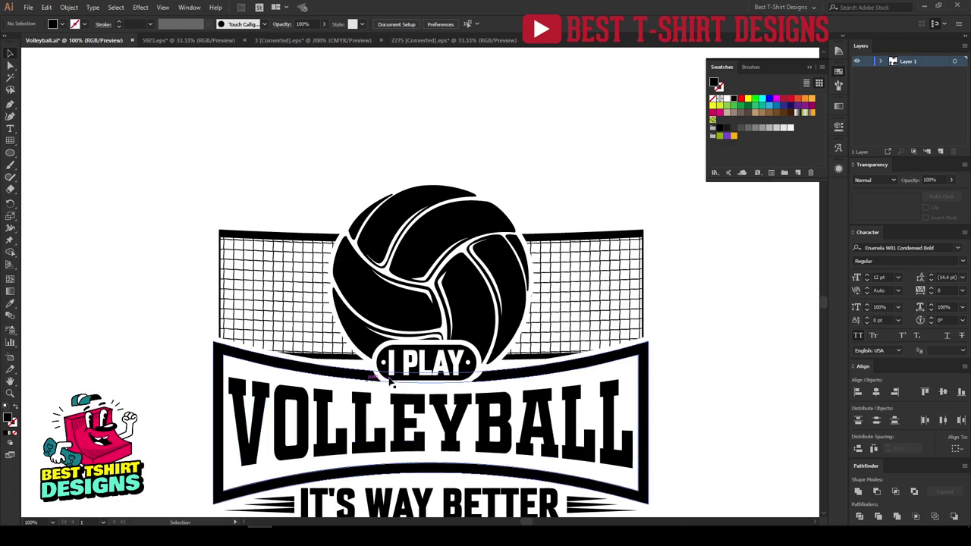
Step: Try the net lower behind the volleyball in 20 px moves, restore its height, and leave the isolated group
double_click(530, 326)
left_click(531, 326)
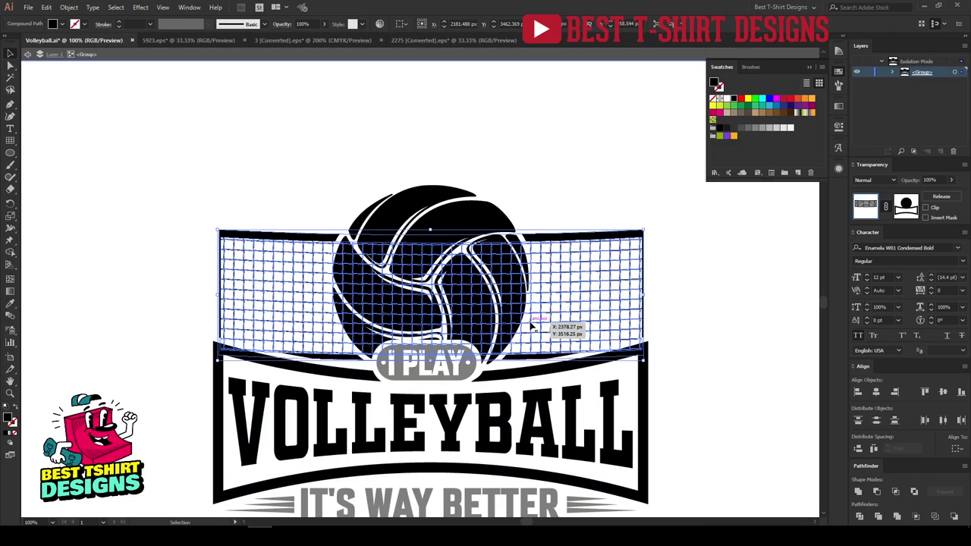
key("shift+Down")
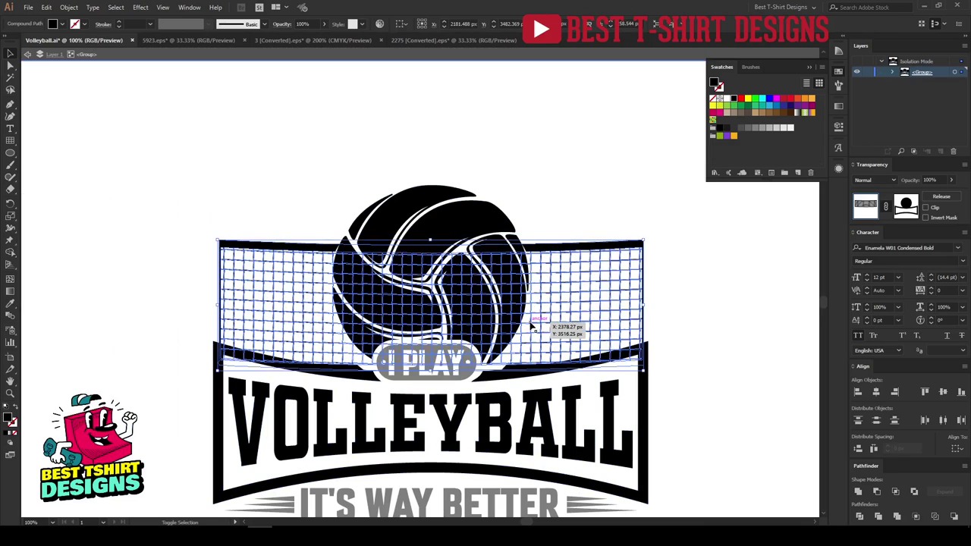
key("shift+Down")
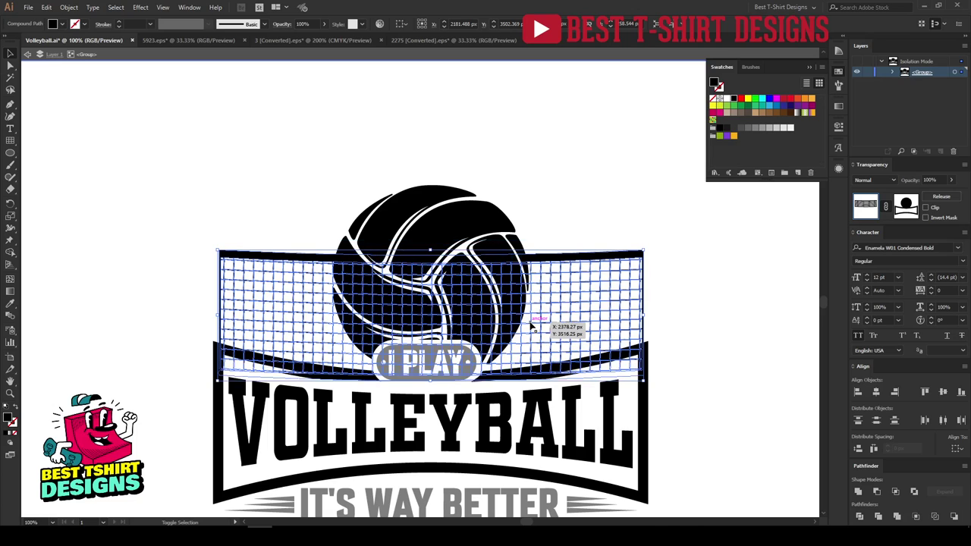
key("shift+Up")
key("shift+Up")
key("shift+Up")
key("shift+Up")
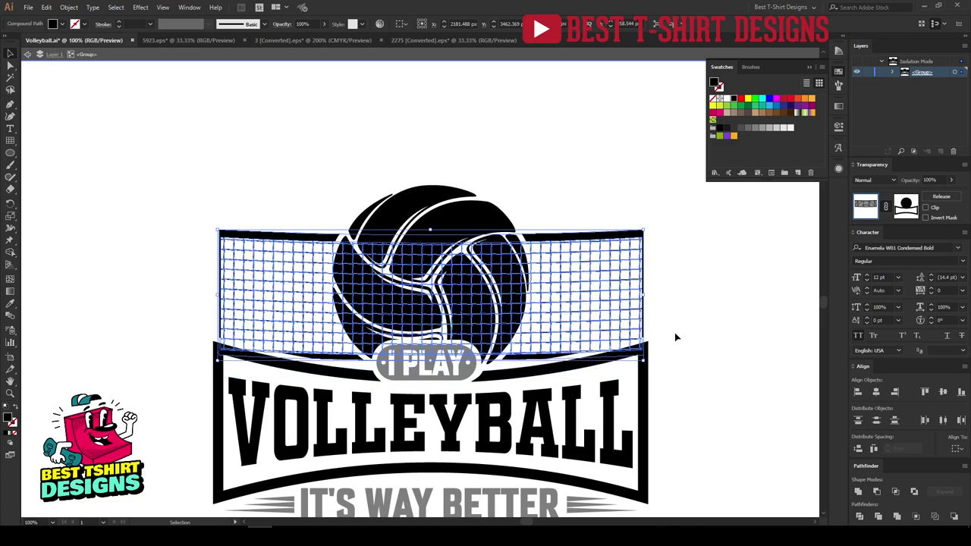
left_click(675, 333)
left_click(615, 291)
double_click(681, 308)
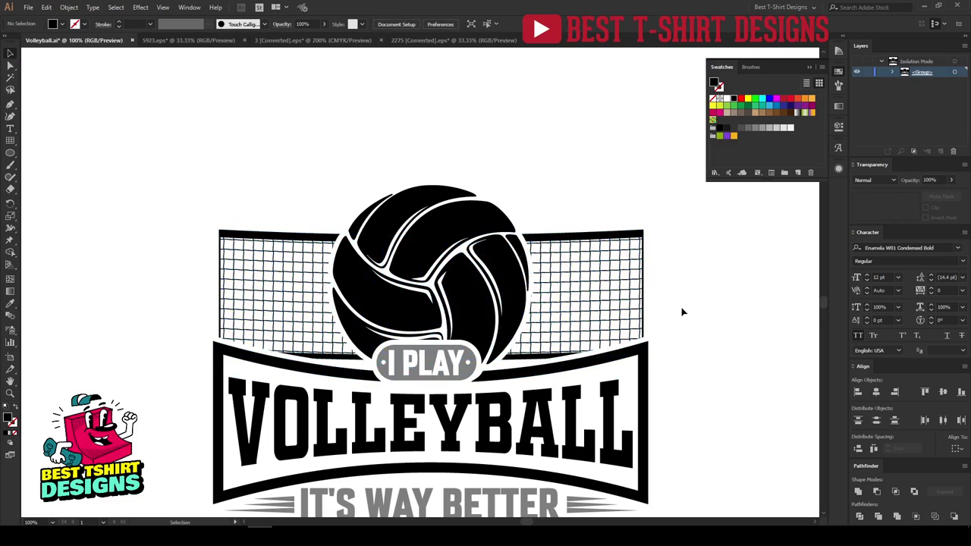
Step: Move the "Basketball" text down to just above the volleyball and set its font to OLD SPORT 02 ATHLETIC NCV
key("ctrl+minus")
key("ctrl+minus")
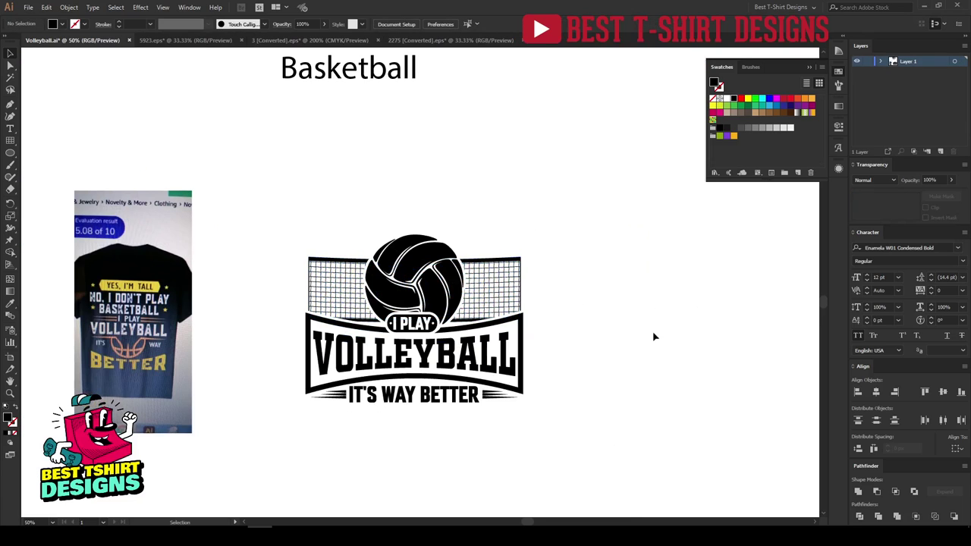
scroll(357, 152, "up", 2)
left_click_drag(351, 132, 413, 285)
right_click(416, 284)
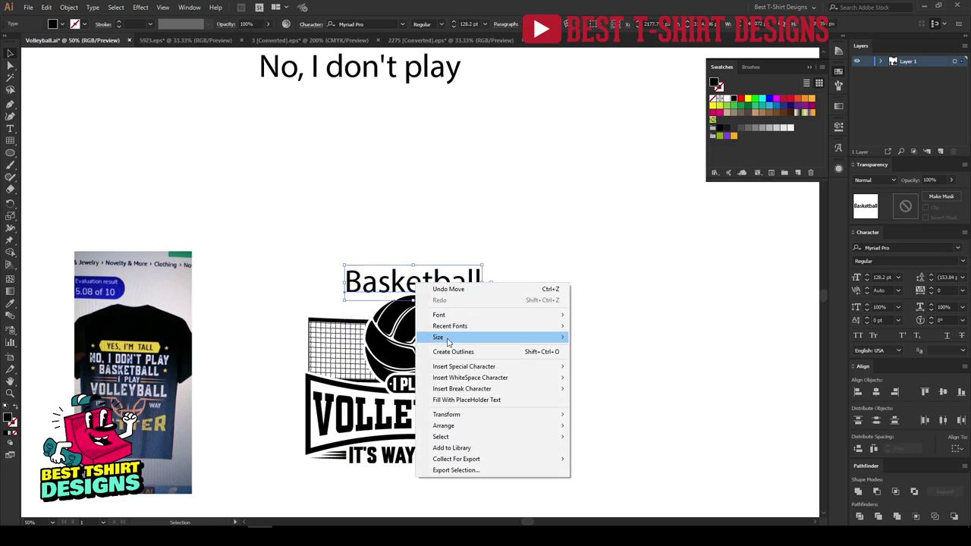
mouse_move(455, 327)
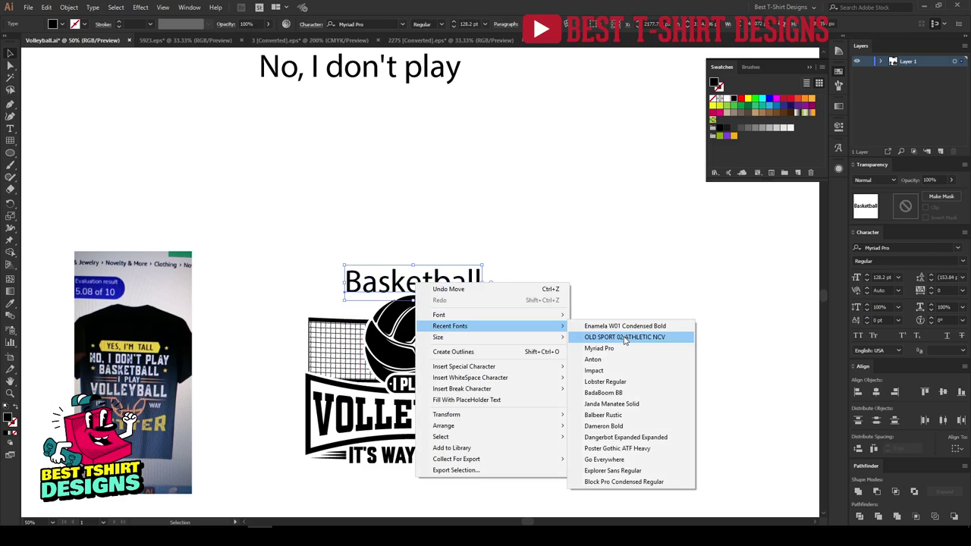
left_click(625, 338)
Step: Shift the "BASKETBALL" text sideways over the volleyball emblem and convert it to outlines
left_click_drag(477, 290, 456, 289)
right_click(446, 286)
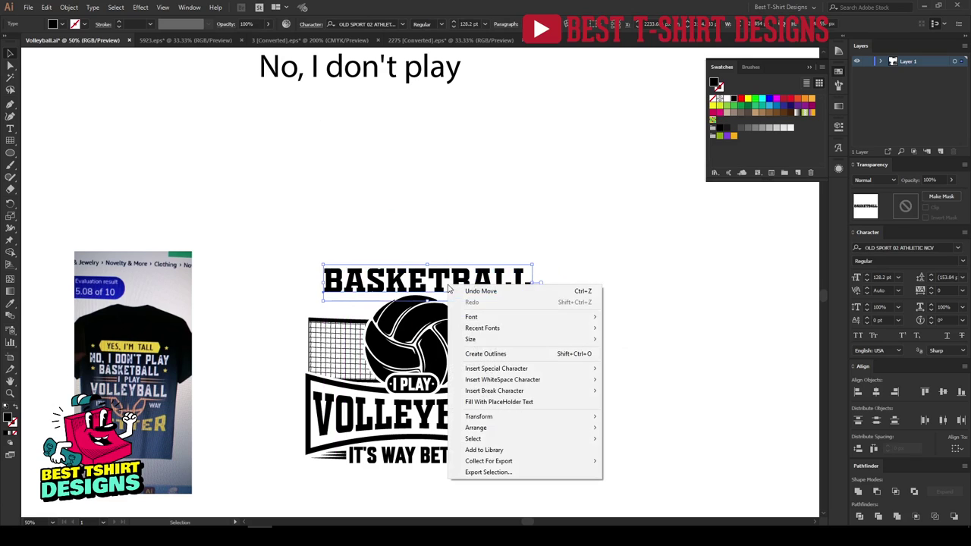
left_click(494, 353)
Step: Stretch the outlined "BASKETBALL" lettering to the width of the "VOLLEYBALL" banner and nudge it 4 px down toward the ball
scroll(415, 329, "up", 1)
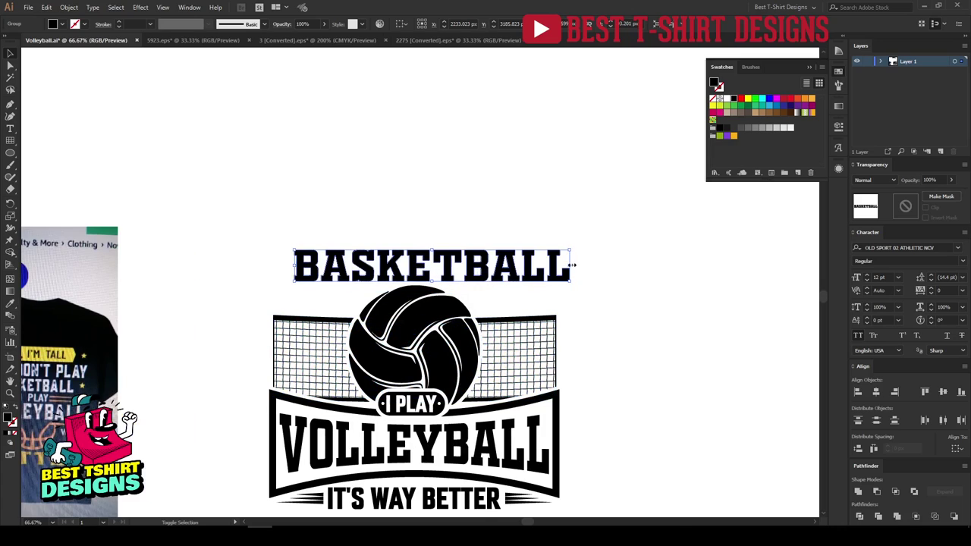
mouse_move(573, 265)
left_mouse_down()
mouse_move(516, 265)
mouse_move(559, 276)
left_mouse_up()
left_click_drag(294, 266, 271, 265)
left_click(486, 339)
scroll(458, 340, "up", 1)
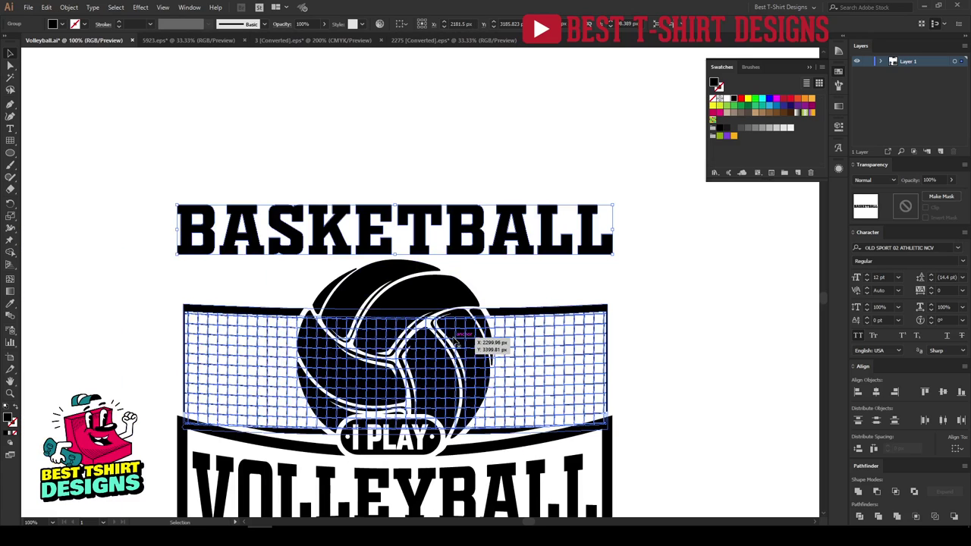
left_click(497, 131)
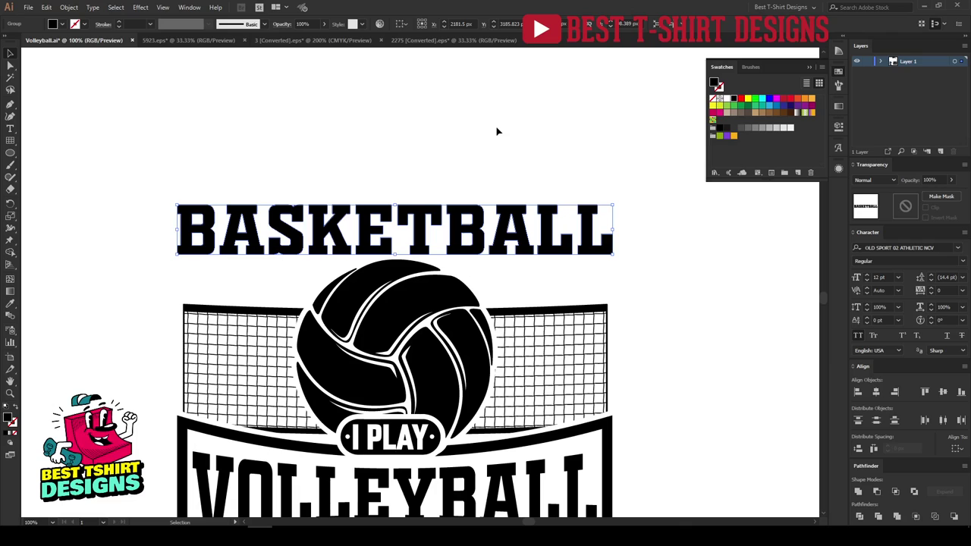
key("Down")
key("Down")
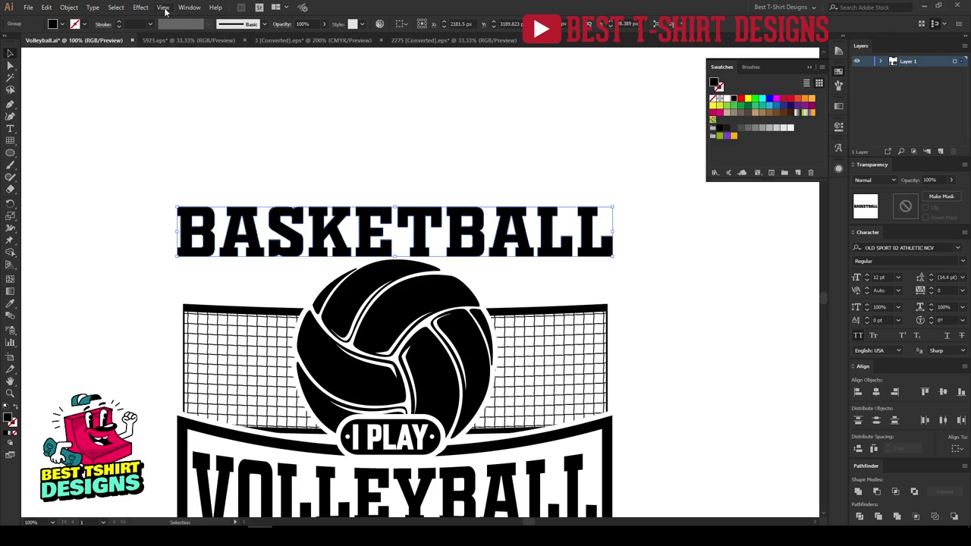
Step: Bring up the Warp effect choices for the "BASKETBALL" lettering
left_click(140, 7)
mouse_move(166, 139)
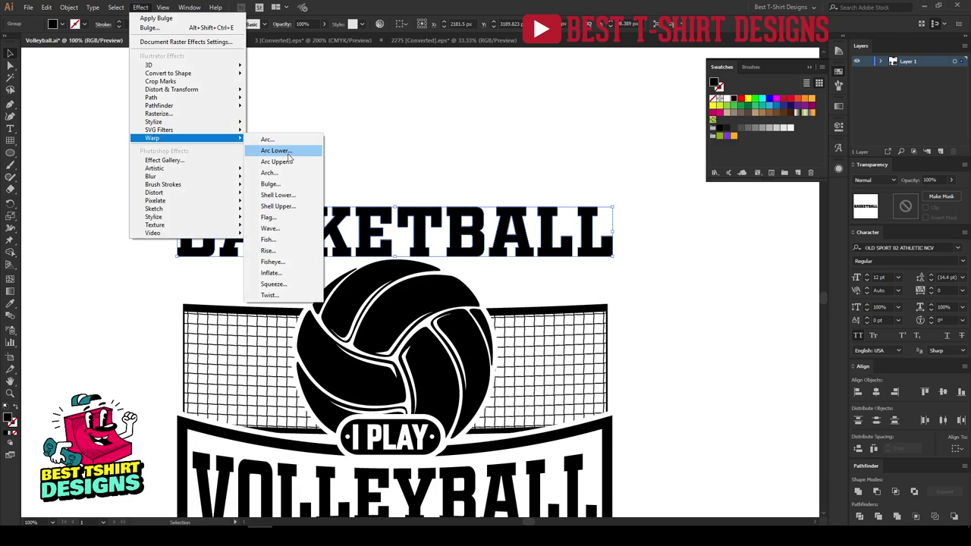
Step: Try to apply an Arc Lower warp to the BASKETBALL lettering and stretch it taller
left_click(284, 151)
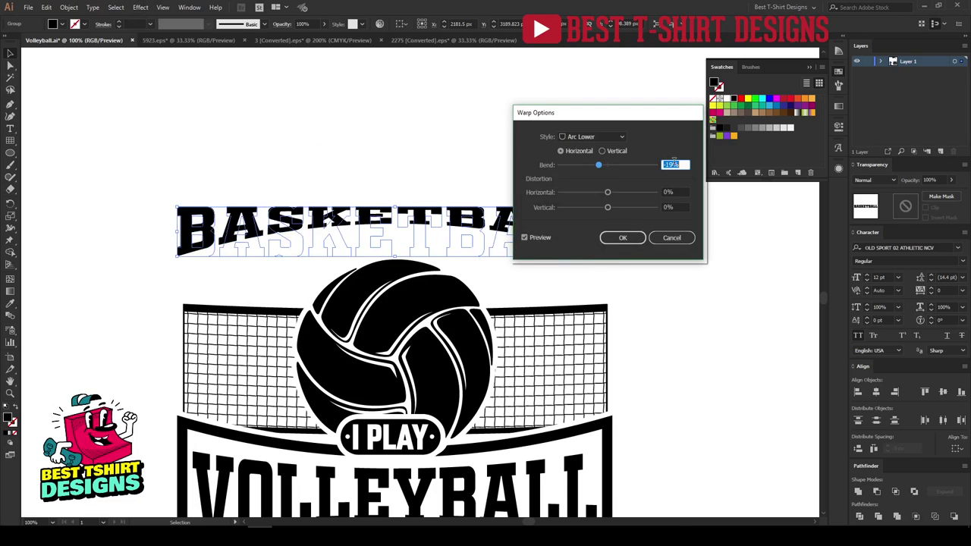
left_click(624, 237)
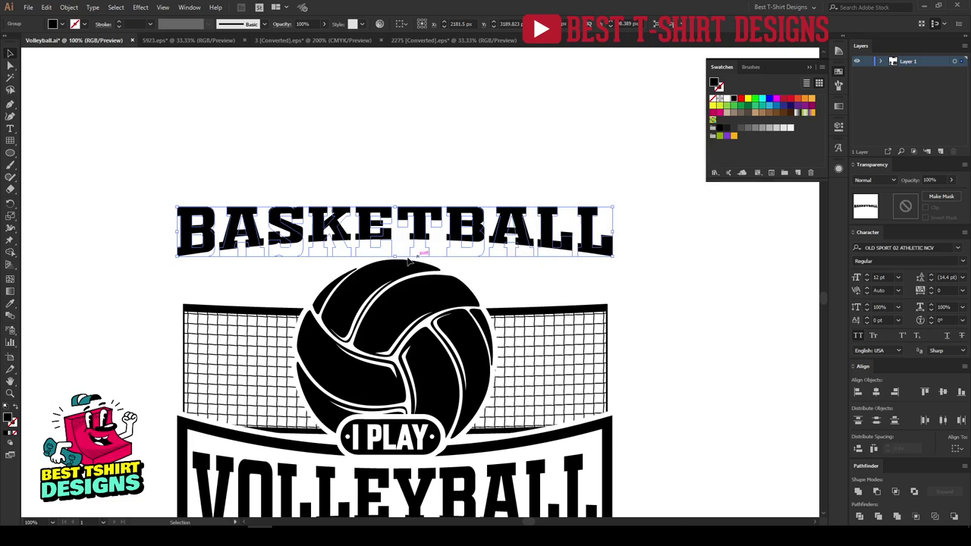
left_click_drag(395, 257, 395, 268)
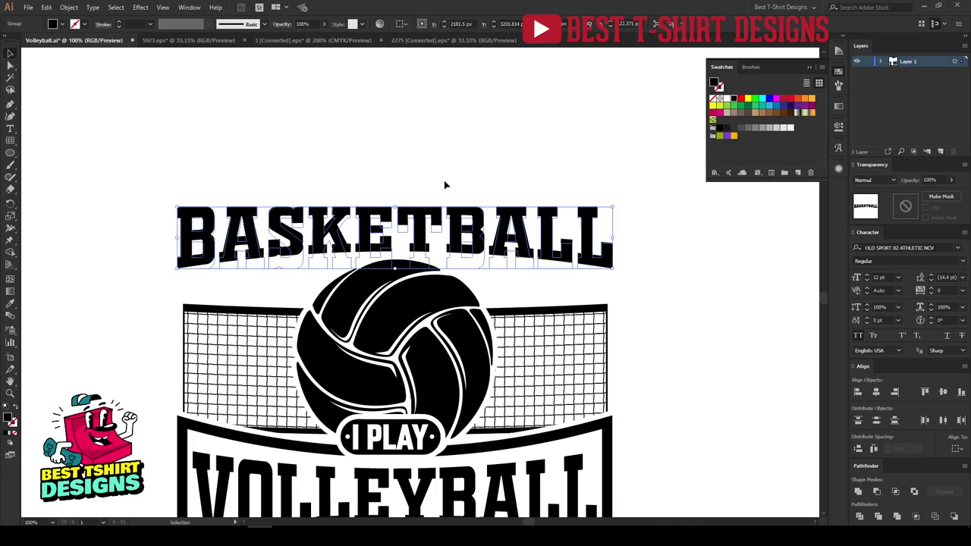
key("ctrl+z")
key("ctrl+z")
key("ctrl+z")
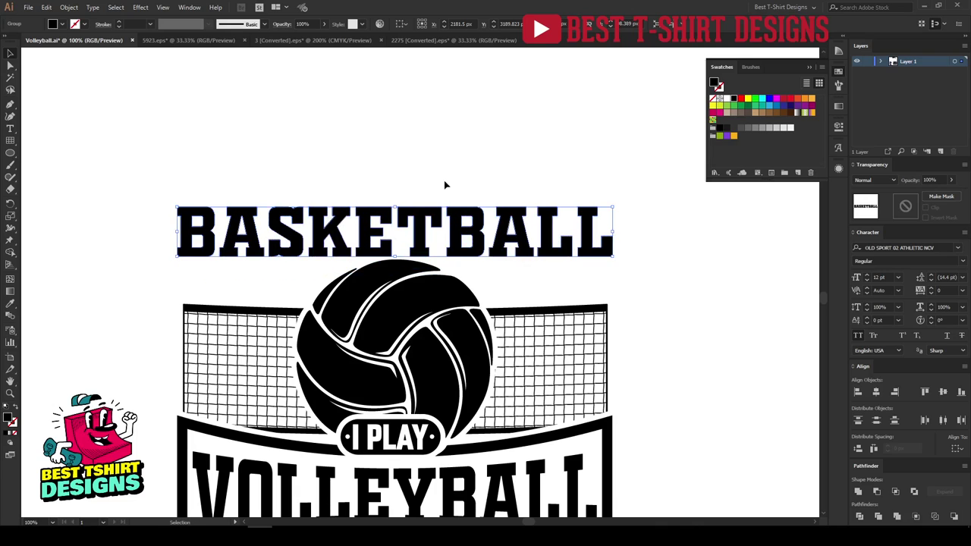
left_click(445, 184)
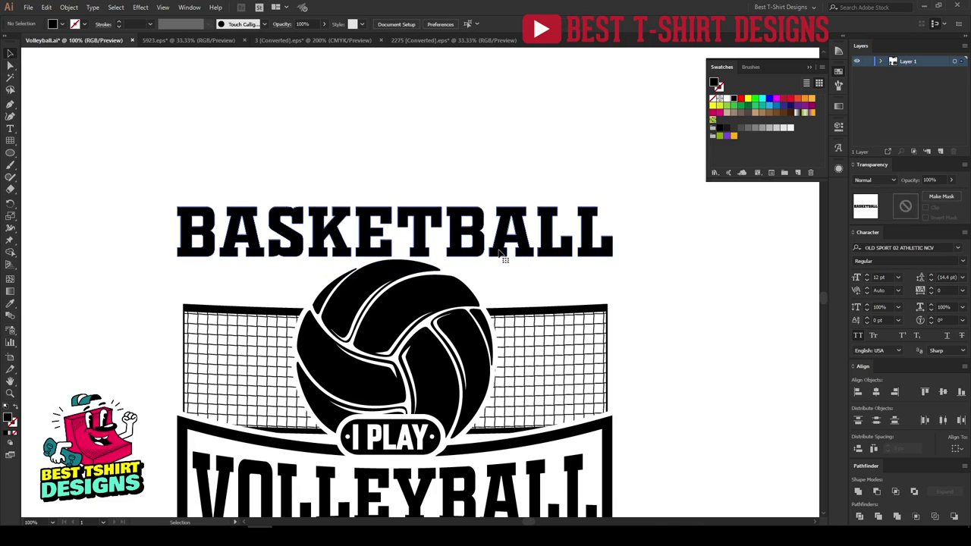
Step: Isolate the BASKETBALL group and stretch the letters B, A and S downward to just above the net
double_click(501, 255)
scroll(217, 260, "up", 1)
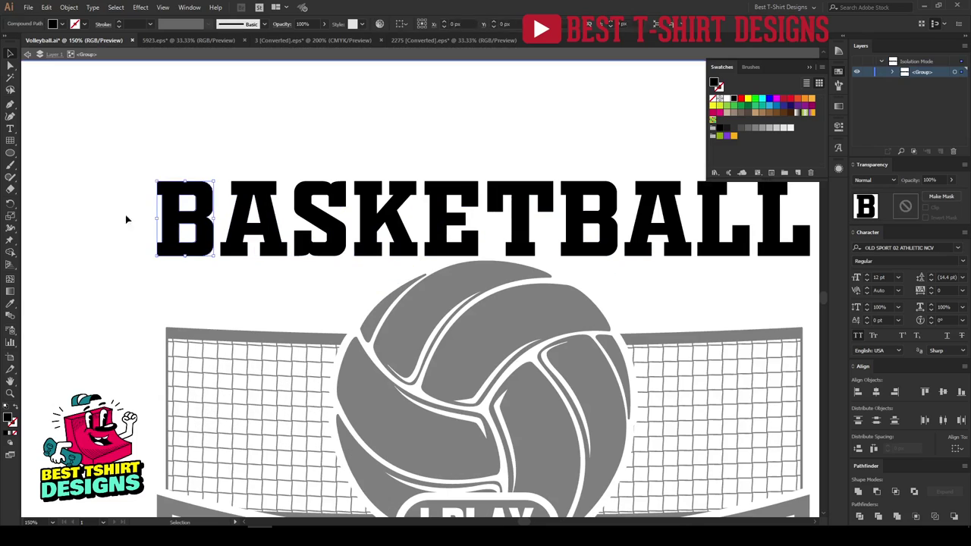
left_click_drag(101, 202, 331, 302)
left_click_drag(249, 259, 263, 316)
Step: Stretch the letters A, L and L at the end of BASKETBALL down to the same baseline as BAS
scroll(288, 288, "right", 2)
scroll(309, 262, "right", 2)
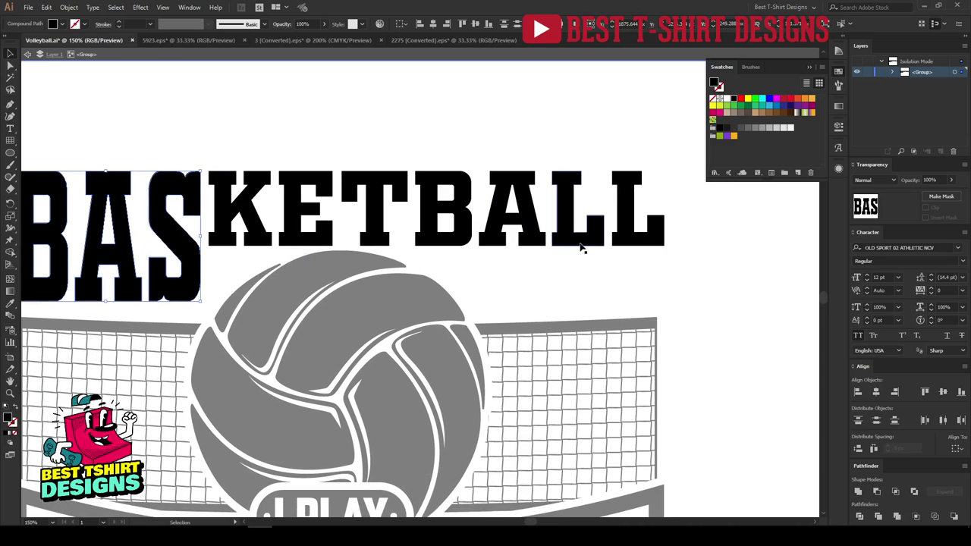
left_click_drag(642, 280, 524, 222)
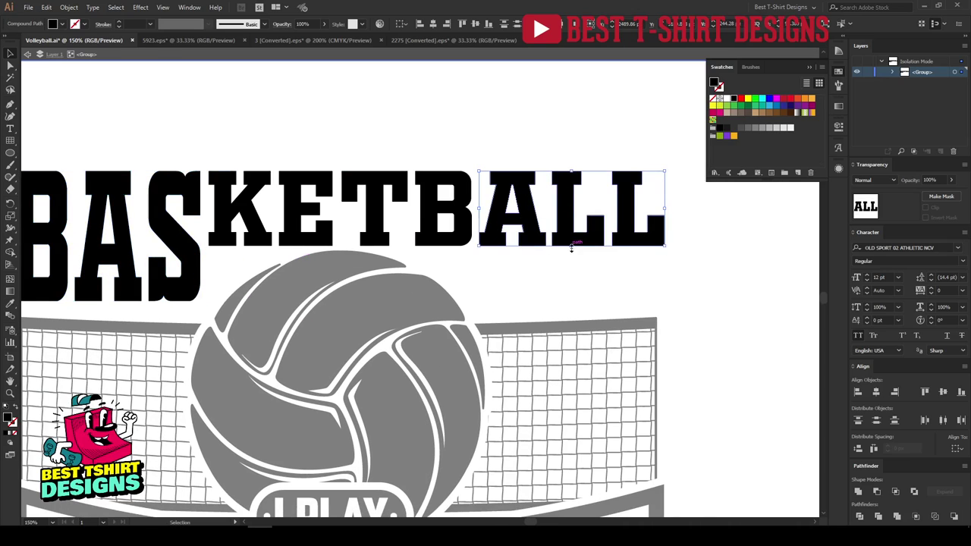
left_click_drag(572, 247, 572, 302)
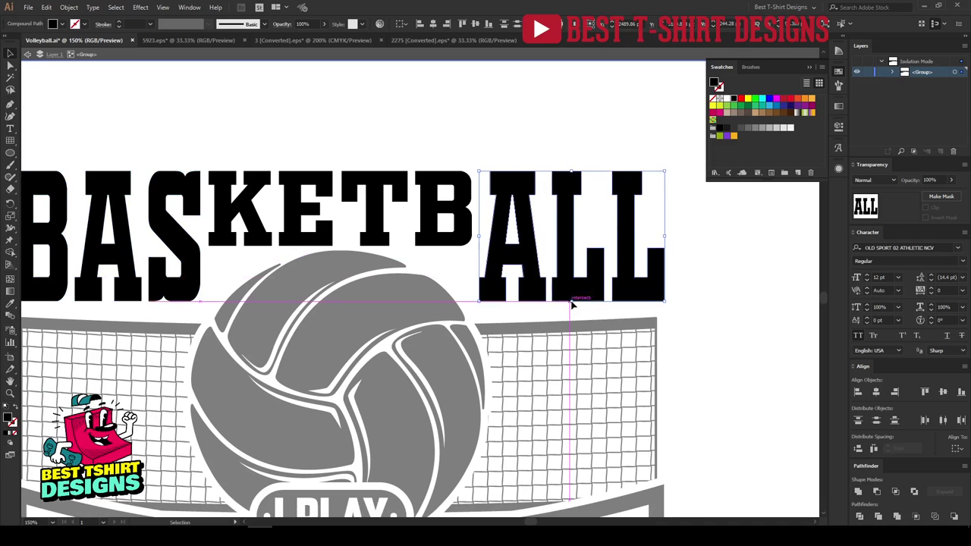
scroll(585, 267, "down", 1)
left_click(468, 177)
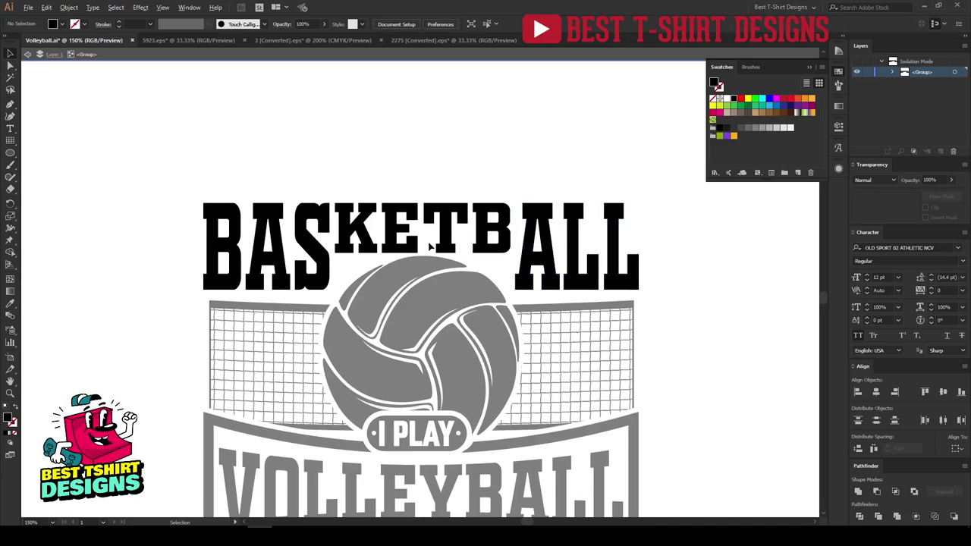
Step: Stretch the second B and the K of BASKETBALL down toward the ball's curve, and leave isolation mode
scroll(430, 247, "up", 1)
left_click_drag(305, 167, 524, 280)
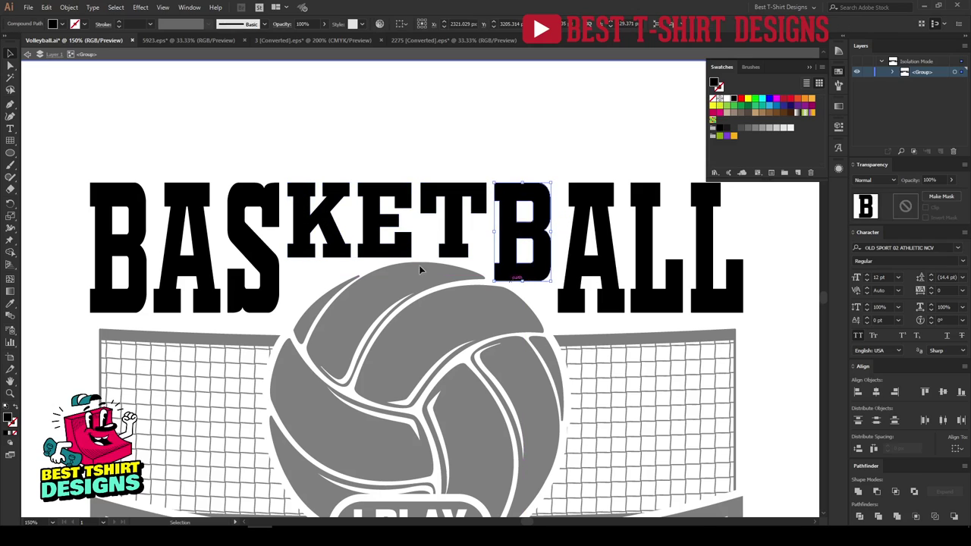
left_click(314, 255)
left_click_drag(320, 258, 322, 277)
key("ctrl+minus")
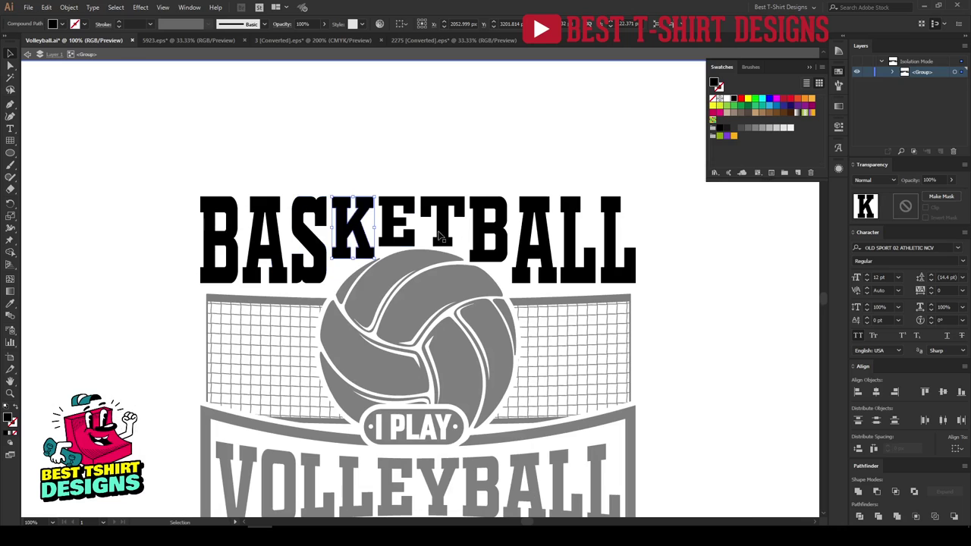
key("Escape")
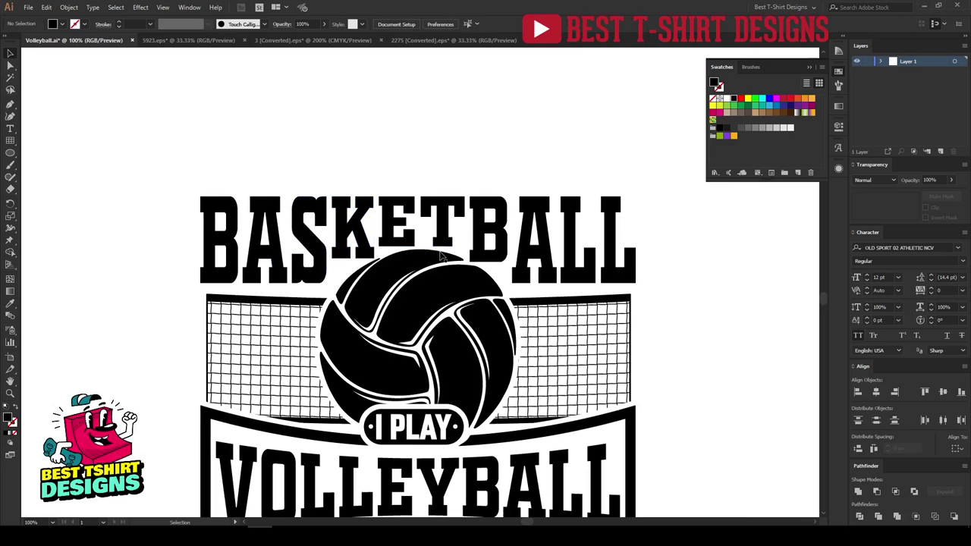
Step: Copy the upper ball panel shapes from the net's opacity mask and return to the artwork
left_click(529, 304)
double_click(529, 304)
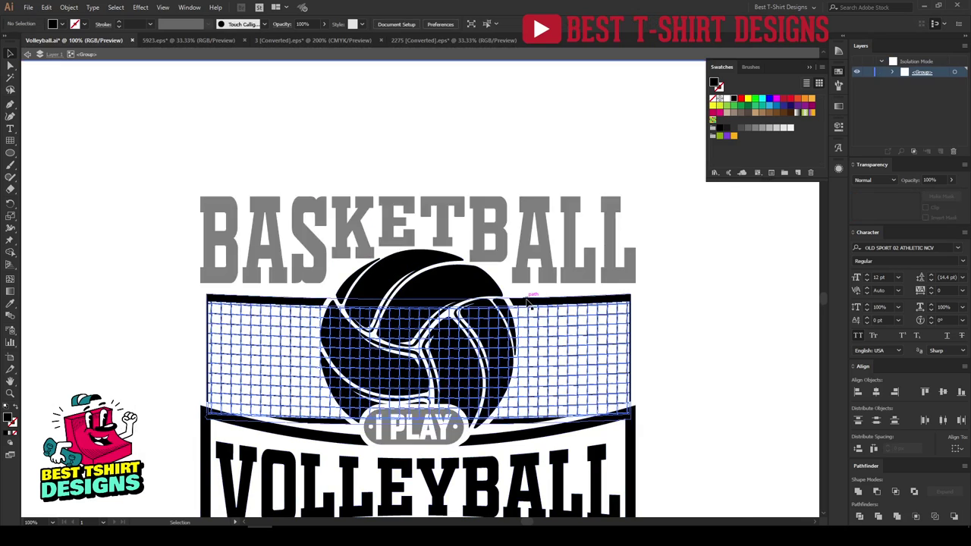
left_click(529, 304)
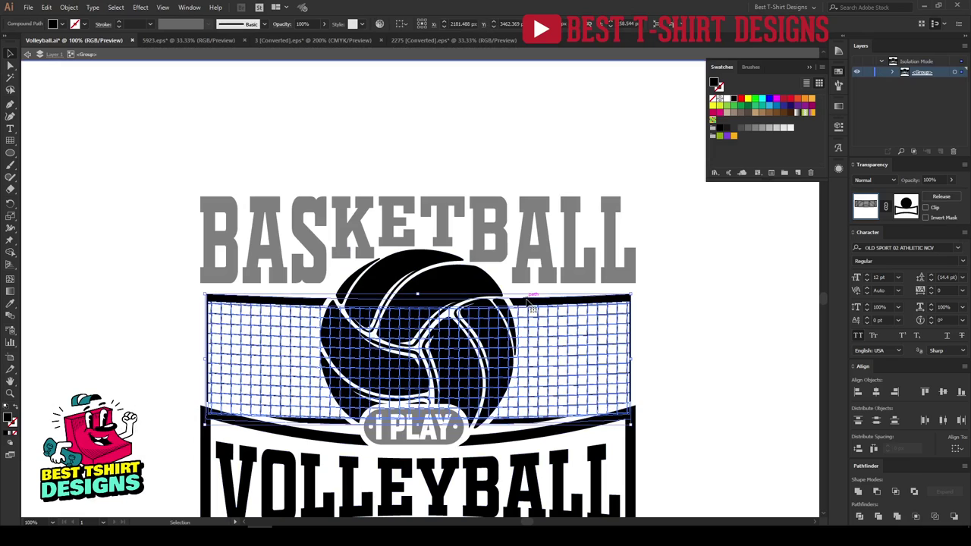
left_click(908, 208)
left_click(457, 274)
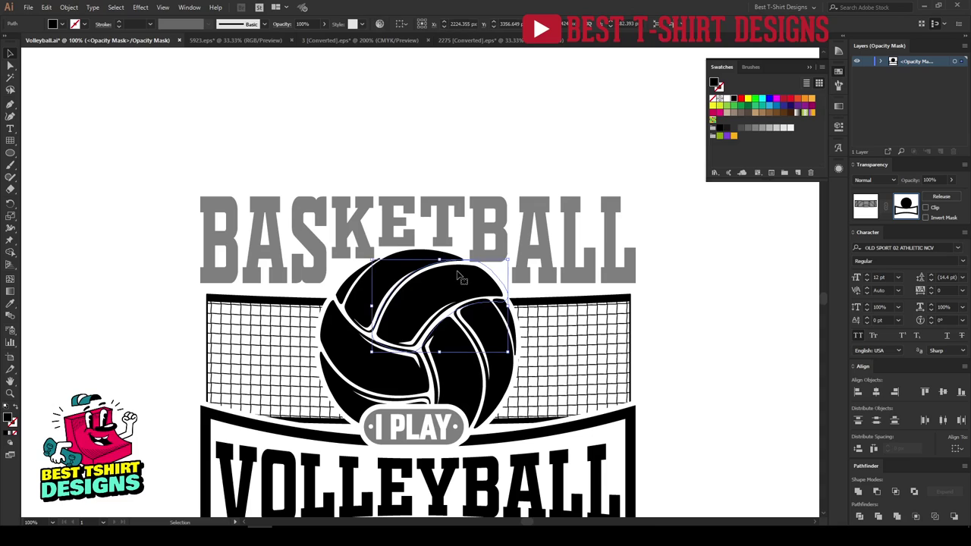
left_click(350, 276, "shift")
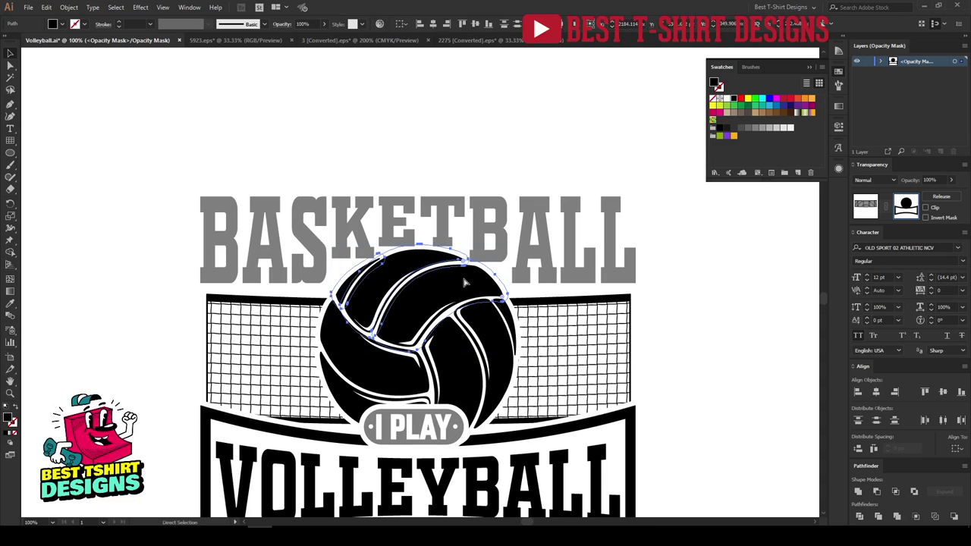
left_click(865, 206)
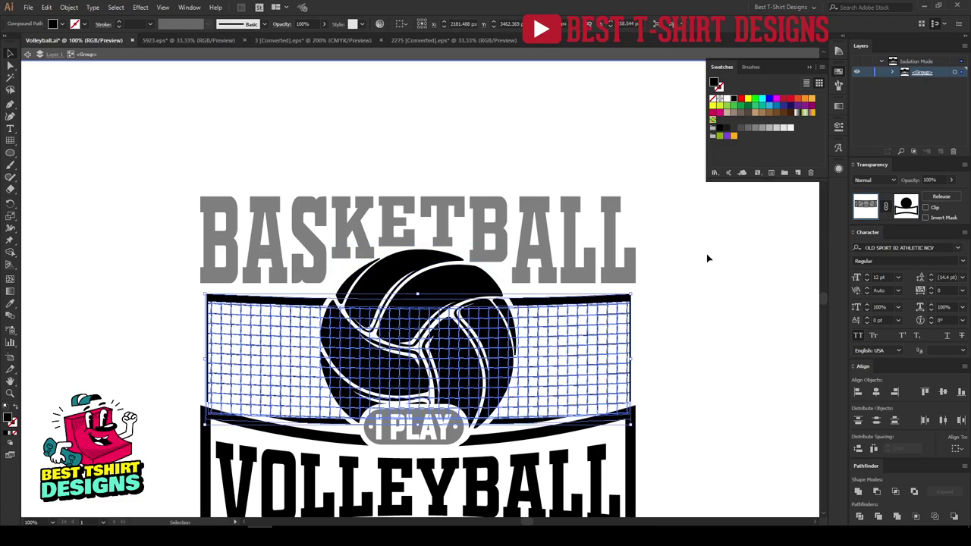
Step: Add an opacity mask to the BASKETBALL lettering, paste the copied ball shapes in place, and leave mask editing
left_click(579, 279)
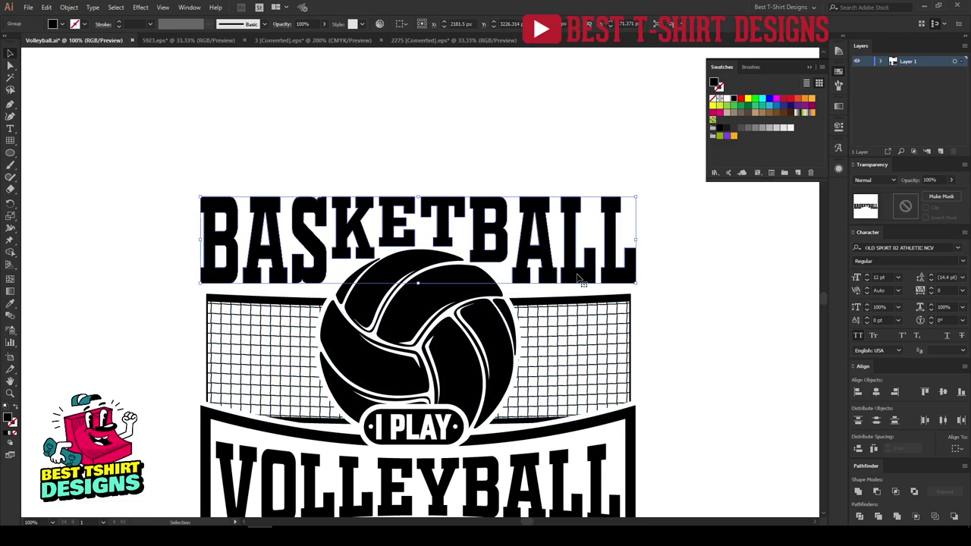
left_click(905, 205)
key("ctrl+f")
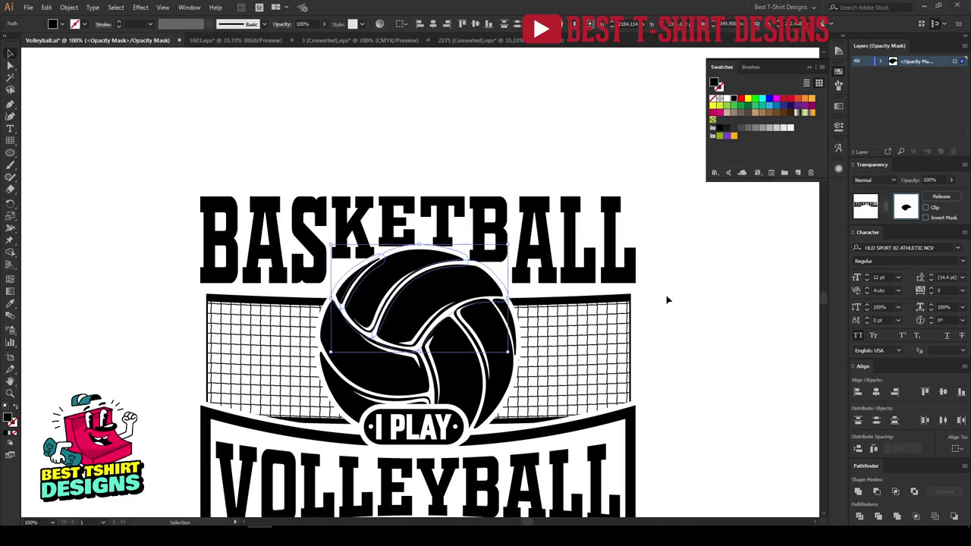
left_click(666, 299)
key("ctrl+plus")
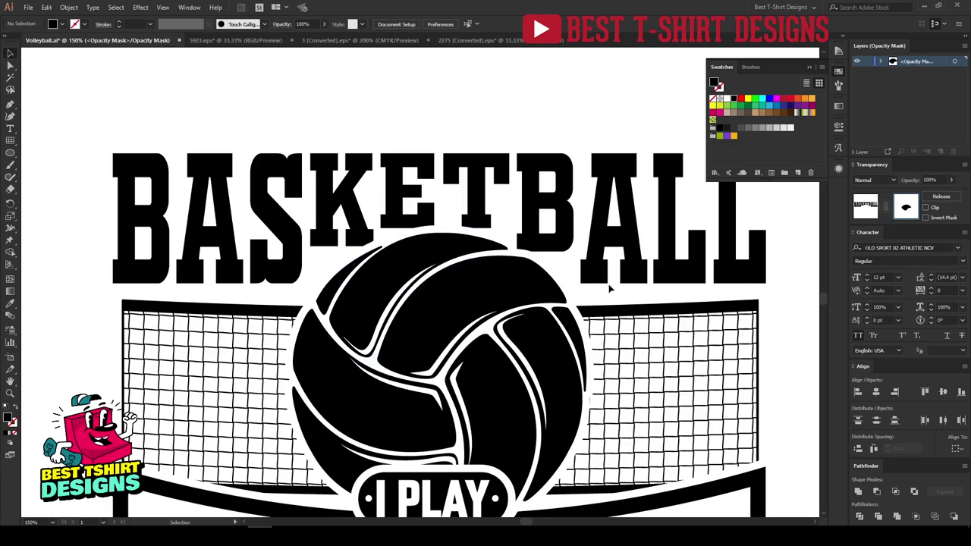
left_click(863, 212)
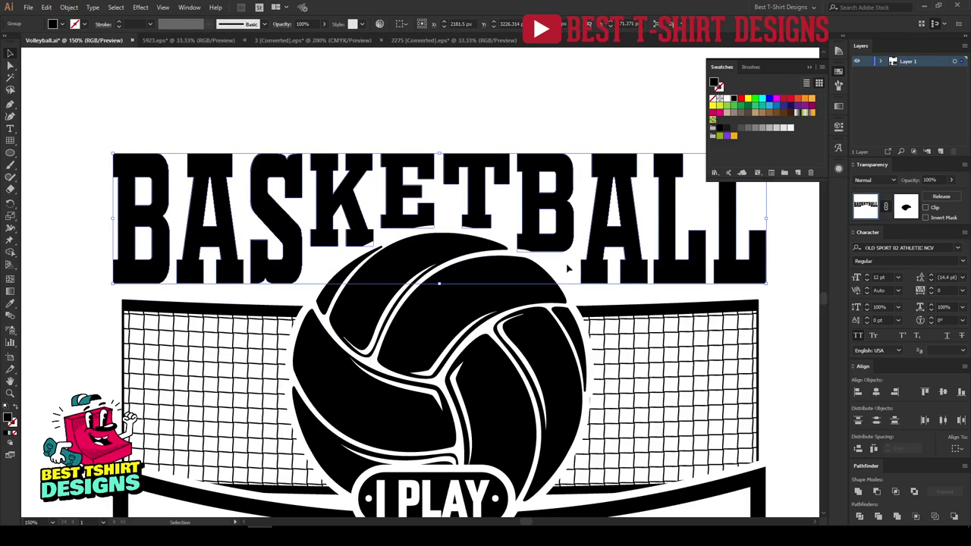
Step: Extend the foot of the K's slanted leg down behind the ball and nudge it slightly to the right
key("ctrl+plus")
key("ctrl+plus")
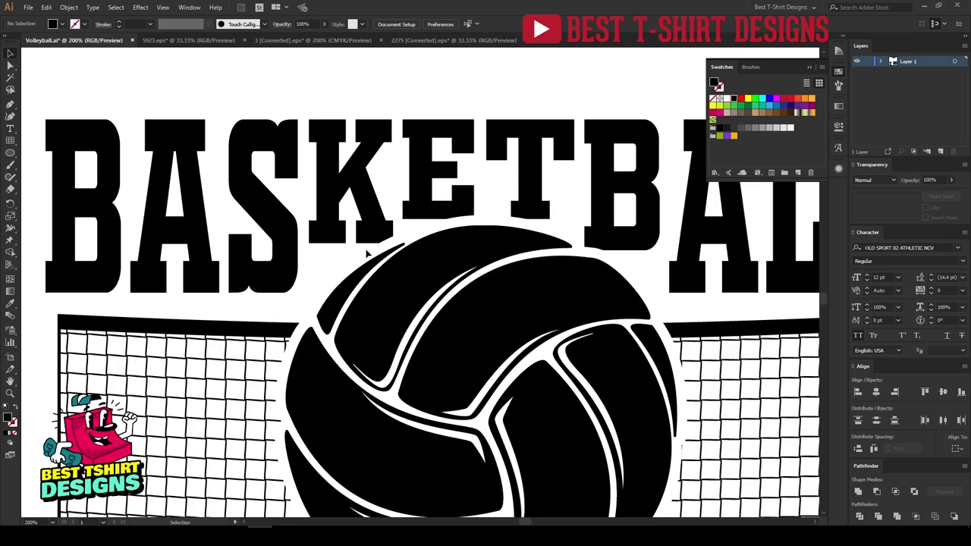
key("a")
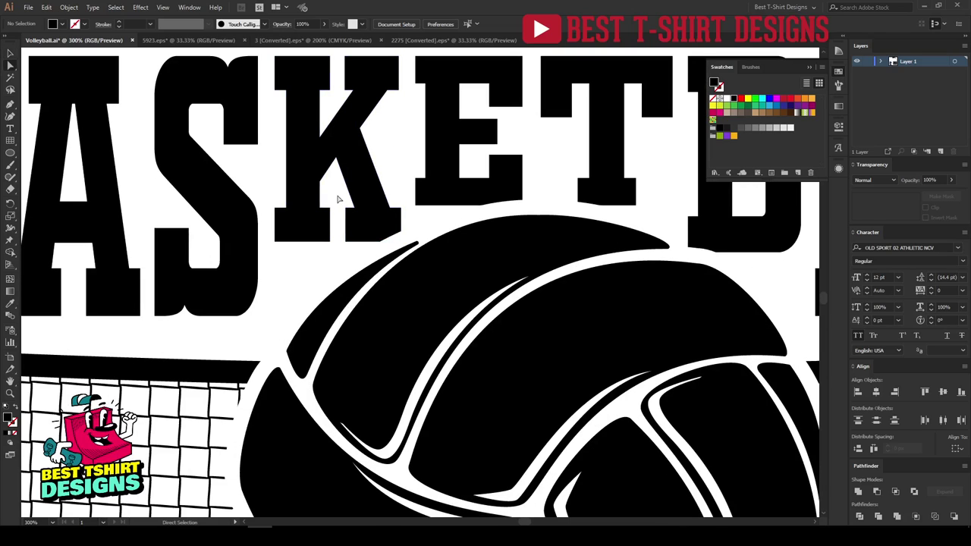
left_click_drag(342, 202, 405, 244)
key("shift+Down")
key("shift+Down")
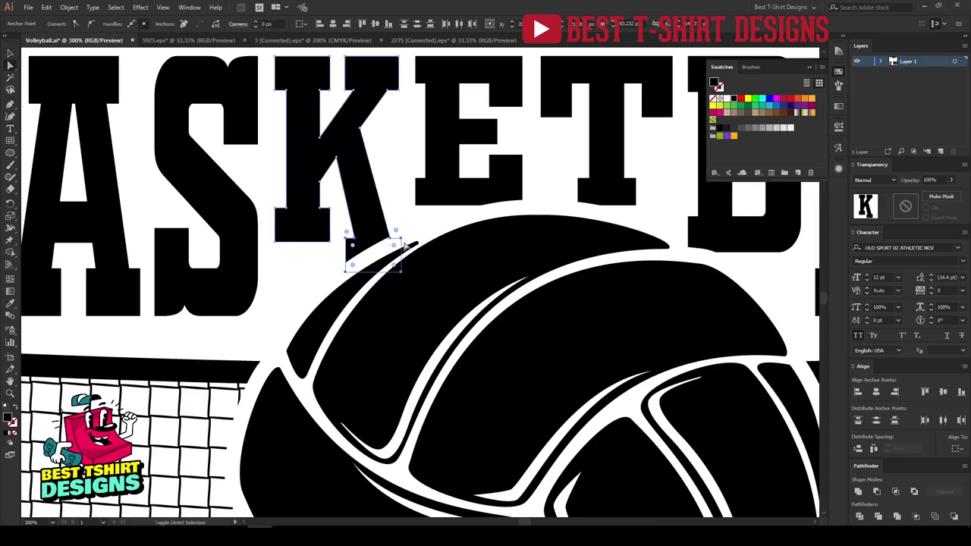
key("Right")
key("Right")
key("Right")
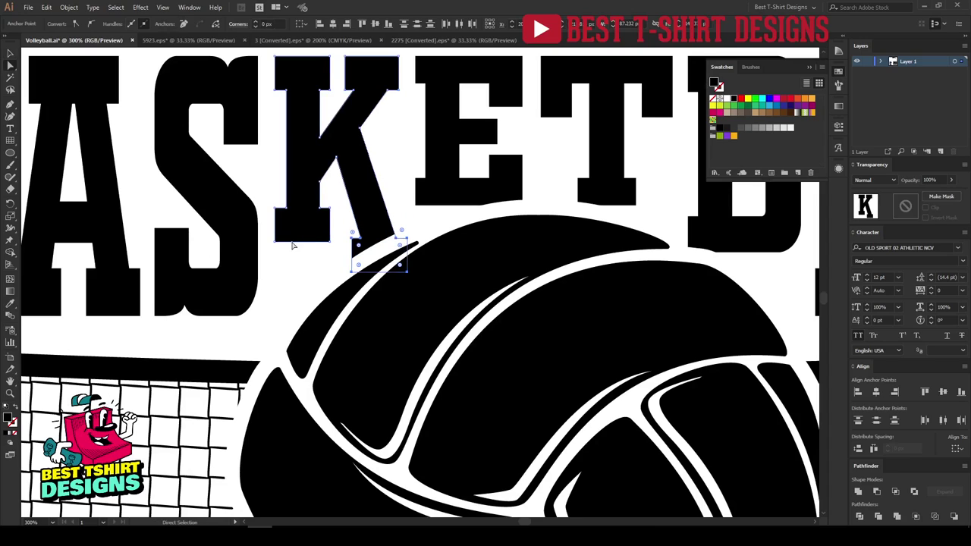
Step: Extend the foot of the K's vertical stem down to the baseline of the neighbouring S
left_click_drag(266, 201, 341, 254)
key("shift+Down")
key("shift+Down")
key("shift+Down")
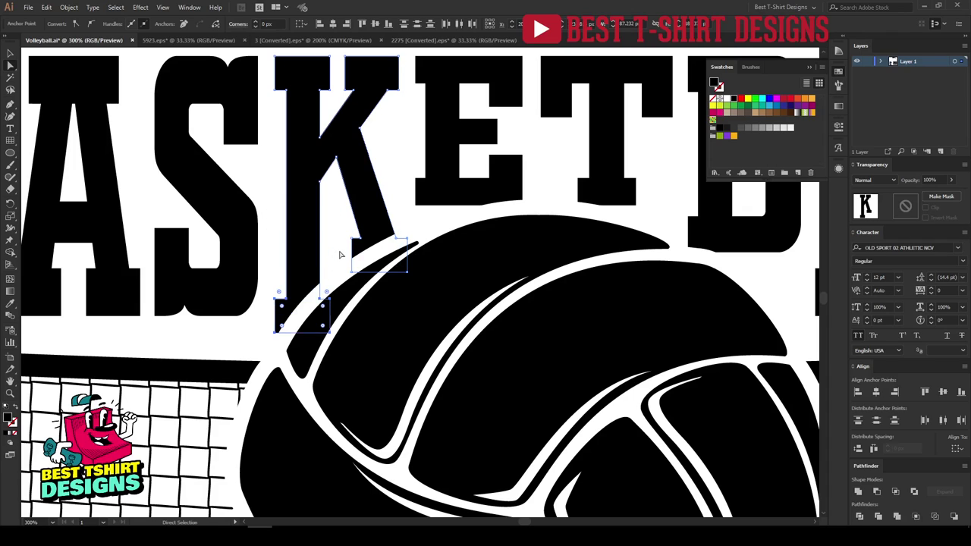
key("Up")
key("Up")
key("Up")
key("Up")
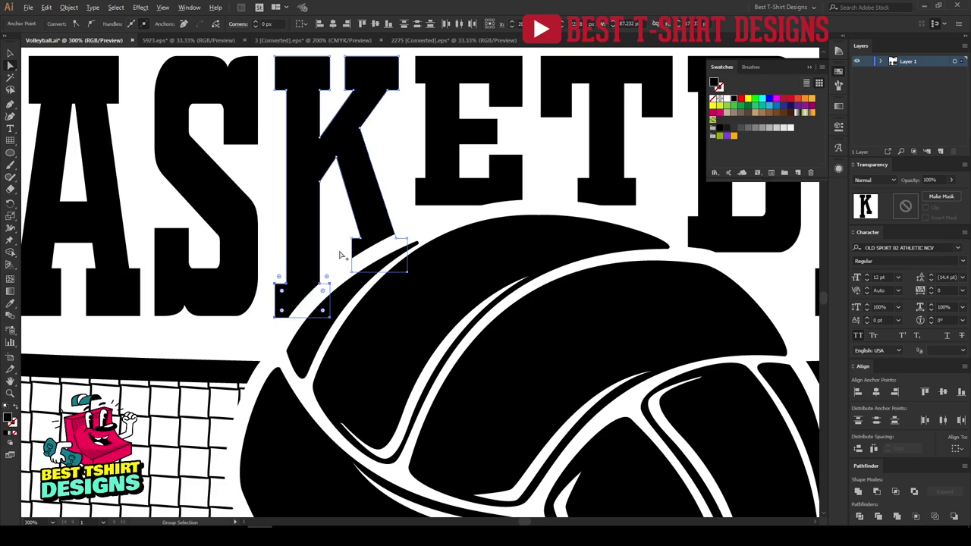
scroll(340, 255, "down", 3)
key("v")
left_click(368, 149)
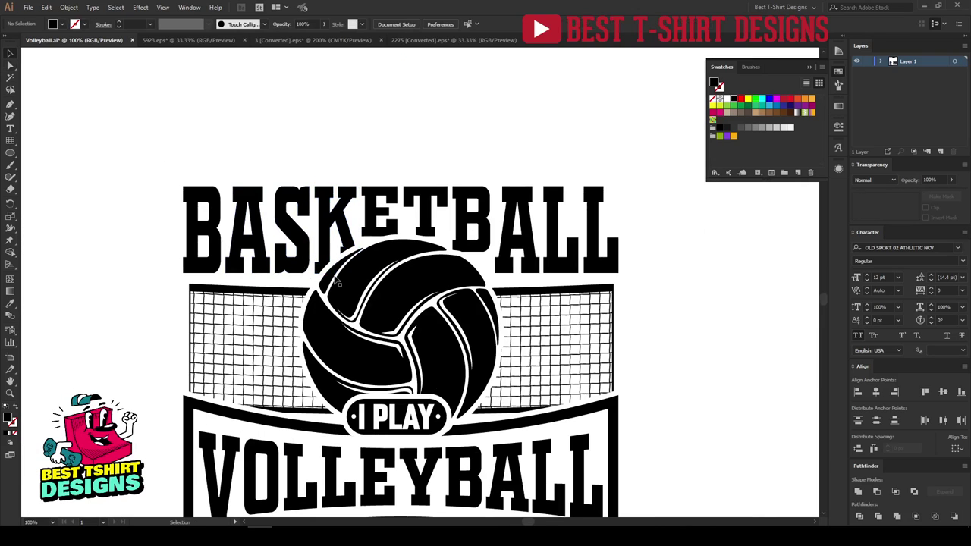
Step: Move the bottom anchor points of the second B down to align with the baseline of ALL
scroll(516, 279, "up", 2)
key("a")
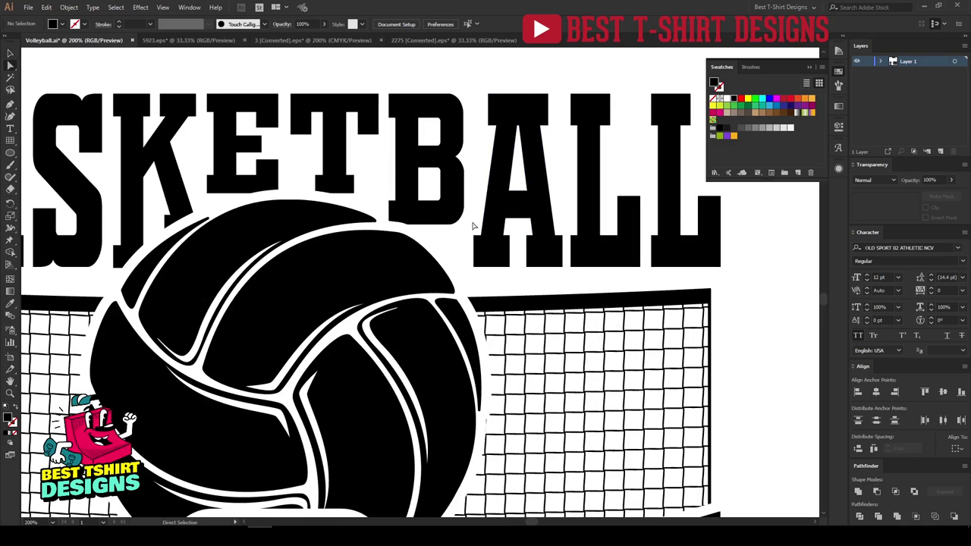
left_click_drag(470, 232, 385, 177)
key("shift+Down")
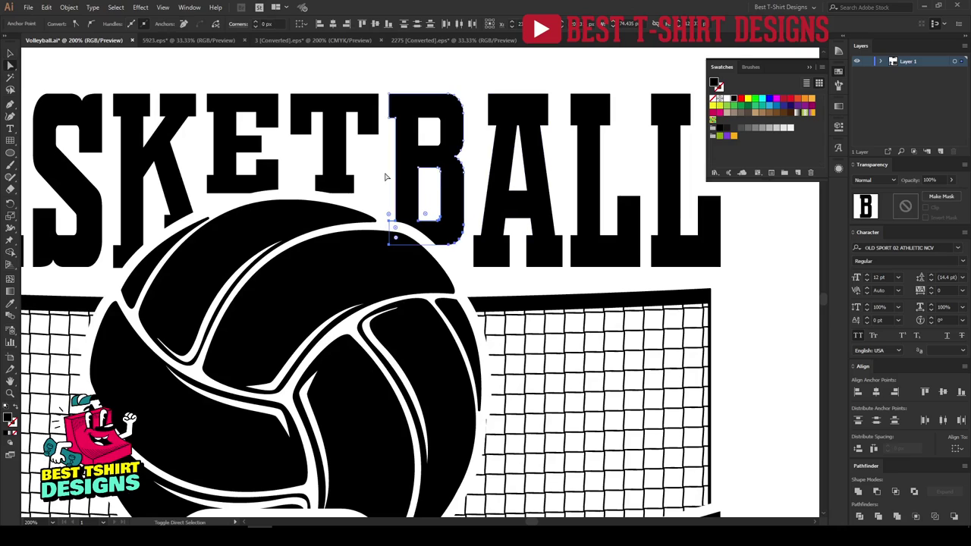
key("shift+Down")
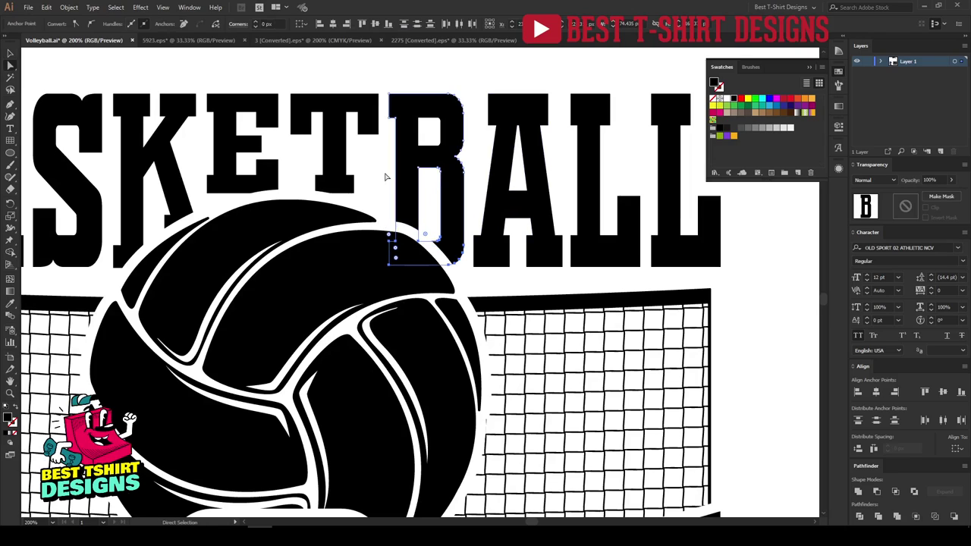
Step: Extend the foot of the T downward until the ball mask trims it along the curve
left_click(365, 202)
left_click_drag(336, 190, 307, 165)
key("Down")
key("Down")
key("Down")
key("Down")
key("Down")
key("Down")
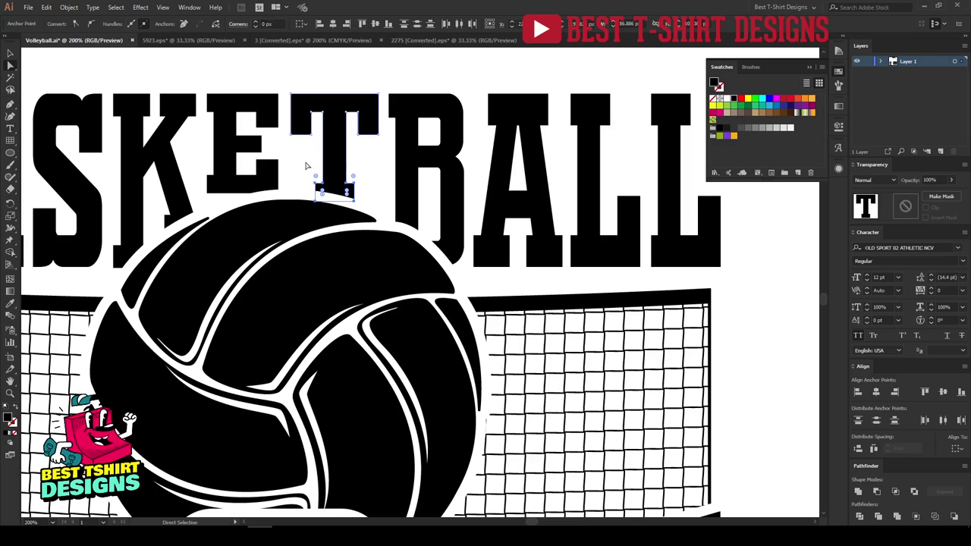
Step: Extend the bottom of the E downward until the ball mask trims it along the curve
left_click_drag(201, 163, 281, 201)
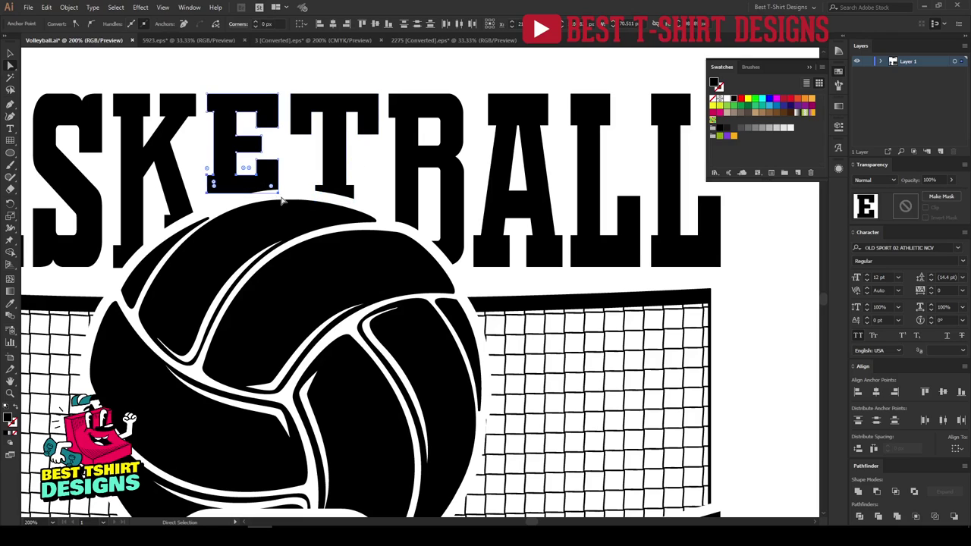
key("Down")
key("Down")
key("Down")
key("Down")
key("Down")
key("Down")
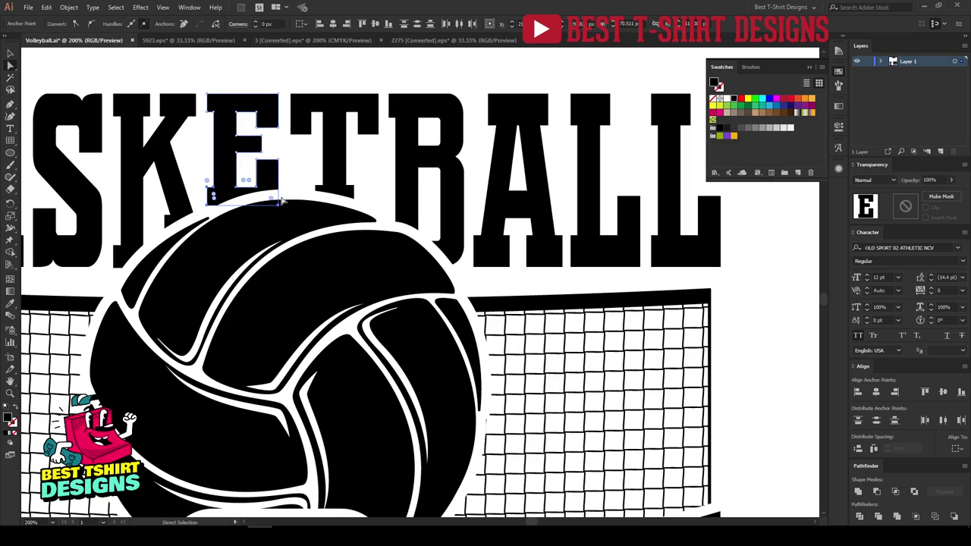
Step: Nudge the bottom anchor points of the E slightly down to fine-tune how far its foot meets the ball outline
key("Down")
key("Down")
key("Down")
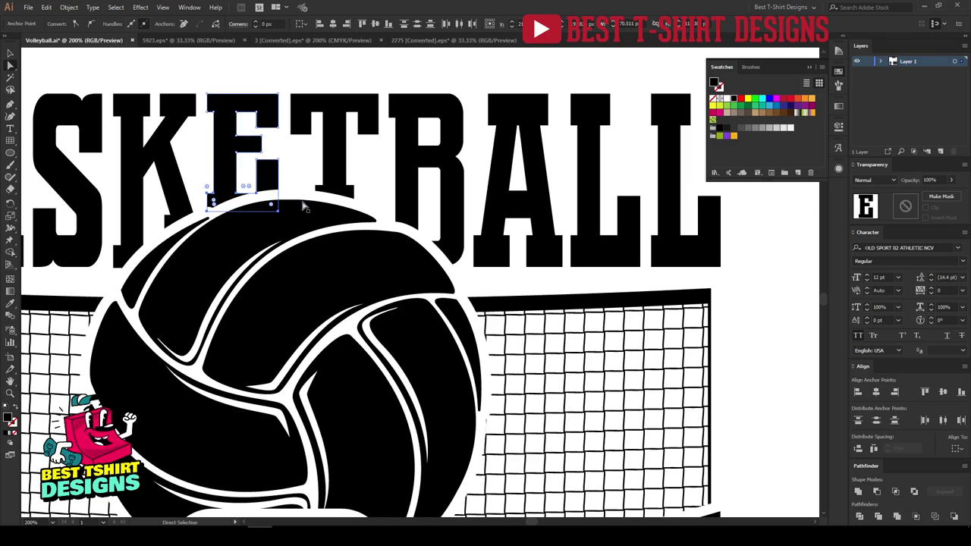
scroll(255, 165, "up", 2)
key("Up")
key("Up")
key("Up")
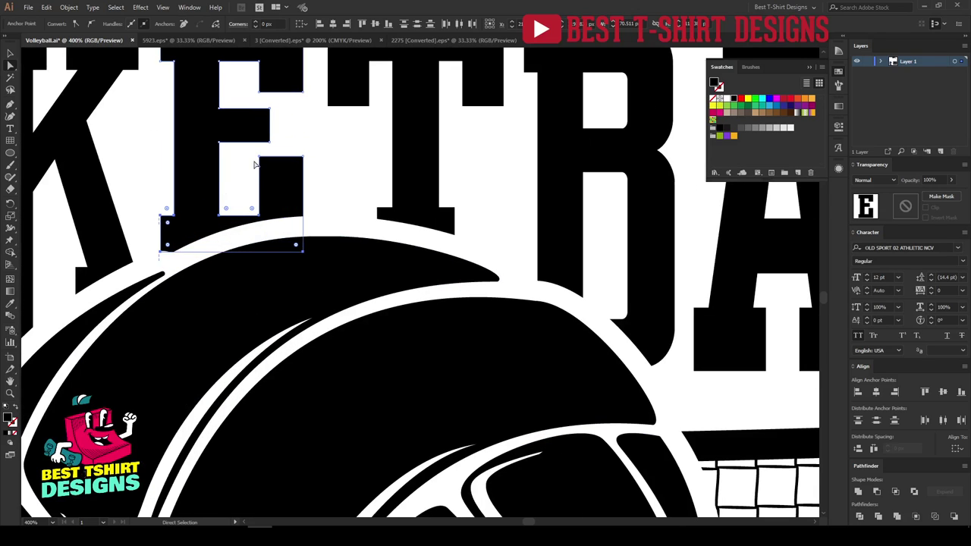
left_click(255, 165)
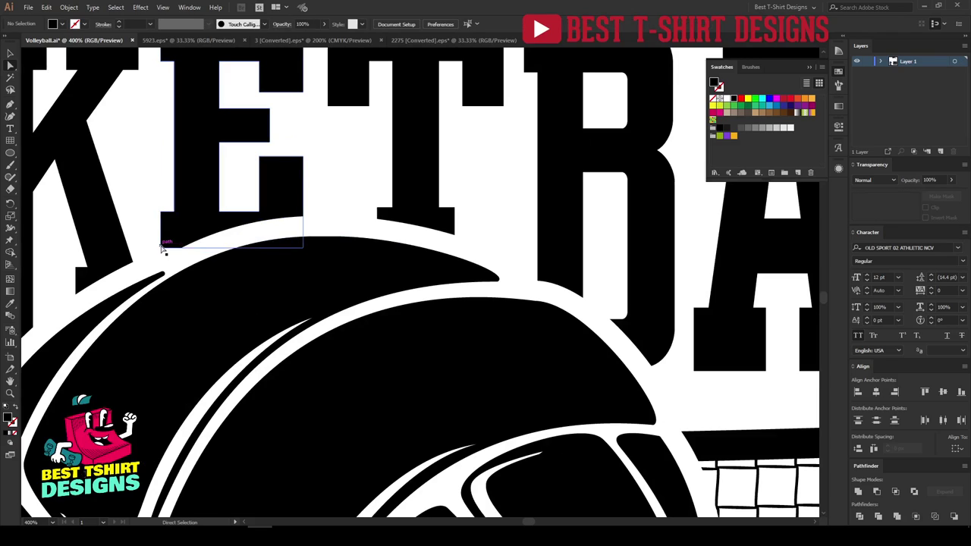
Step: Move the lower-left corner anchor of the E's foot down until the ball mask trims that corner along the curve
left_click(162, 247)
key("Down")
key("Down")
key("Down")
key("Down")
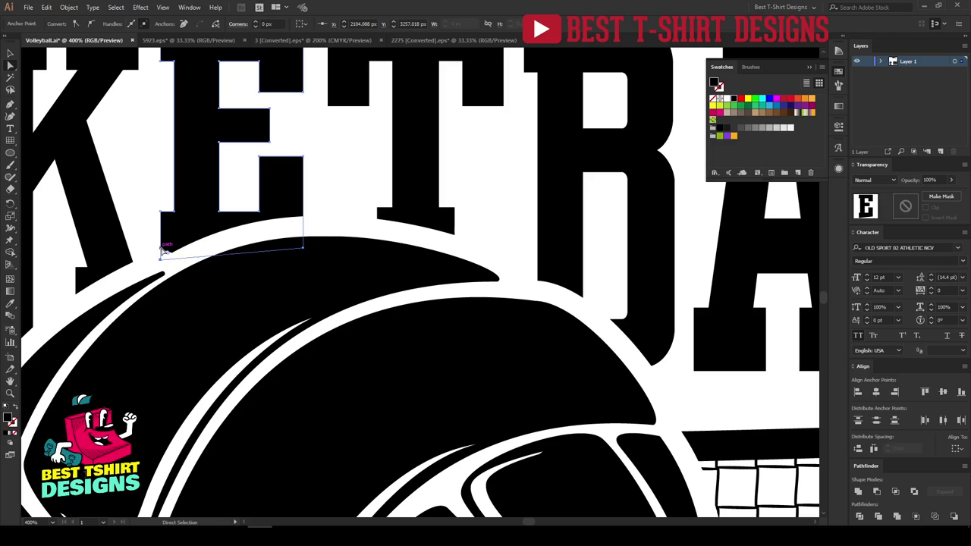
key("Down")
key("Down")
Step: Lower the top edge of the E's lower-right serif to shorten the upward tip
left_click_drag(248, 154, 315, 165)
key("Down")
key("Down")
key("Down")
key("Down")
key("Down")
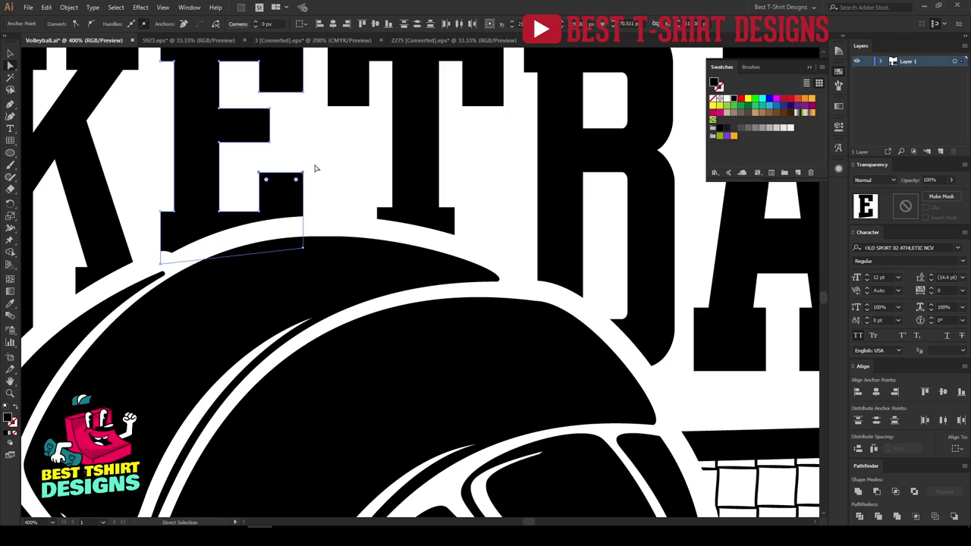
scroll(330, 174, "down", 2)
left_click(398, 175)
key("v")
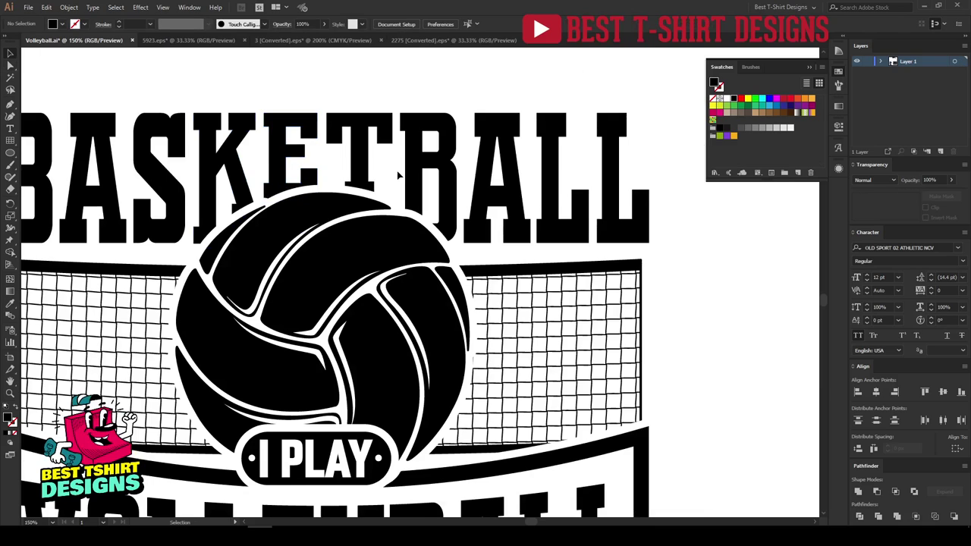
Step: Inside the BASKETBALL group, shorten the letters BAS and ALL from below to the same height, leaving room above the net
scroll(399, 173, "down", 2)
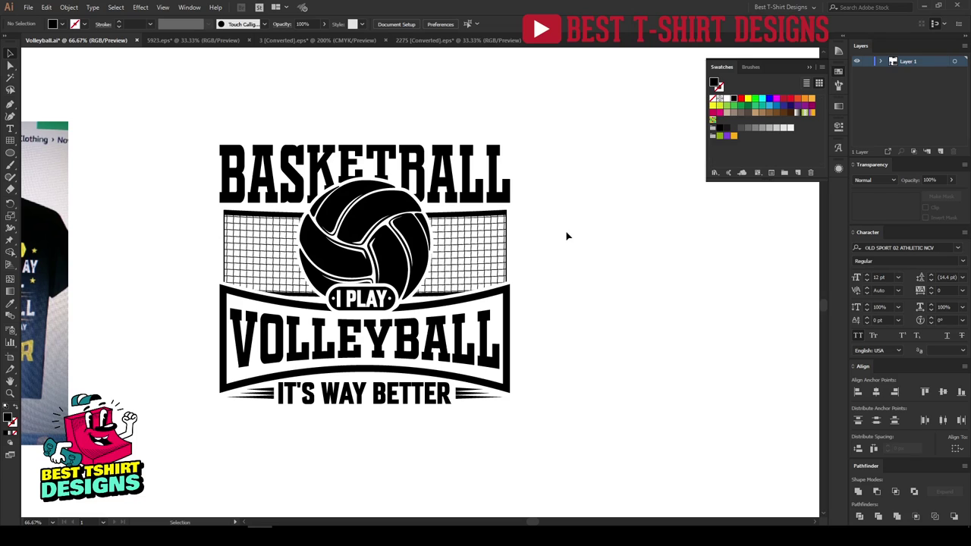
scroll(339, 175, "up", 1)
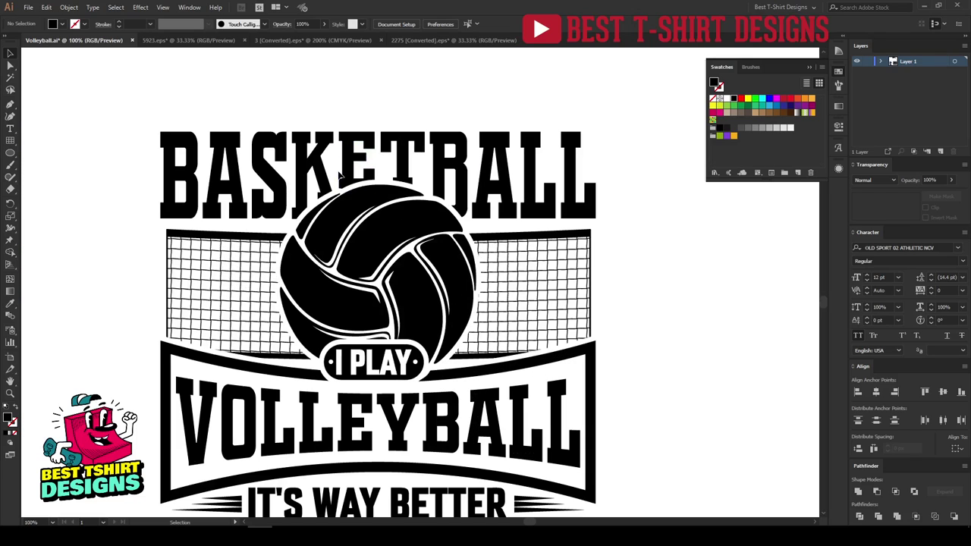
double_click(184, 185)
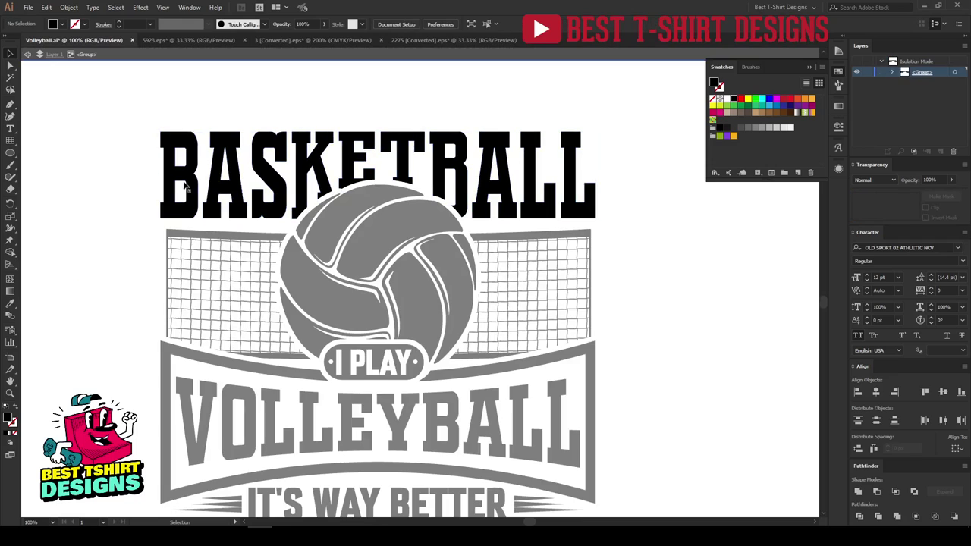
left_click_drag(138, 180, 261, 226)
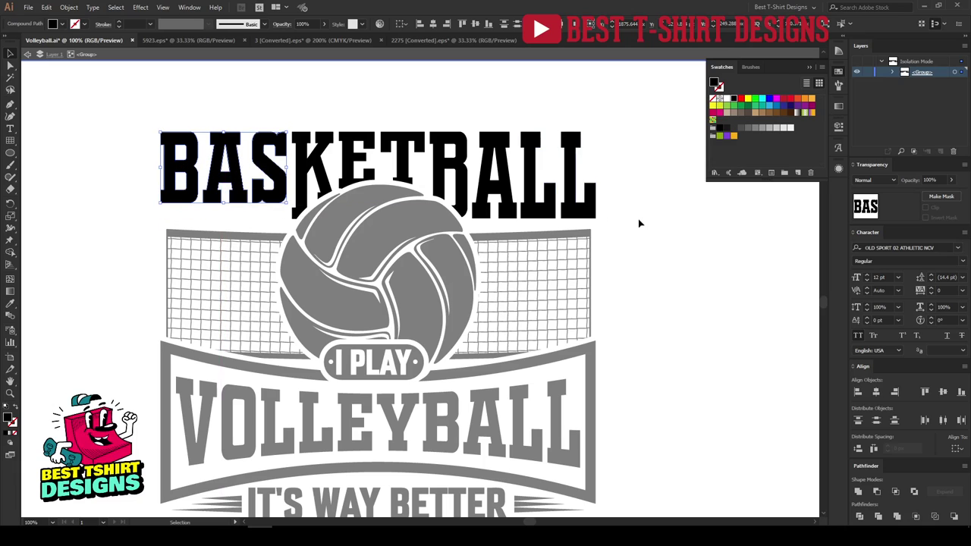
left_click_drag(639, 223, 491, 172)
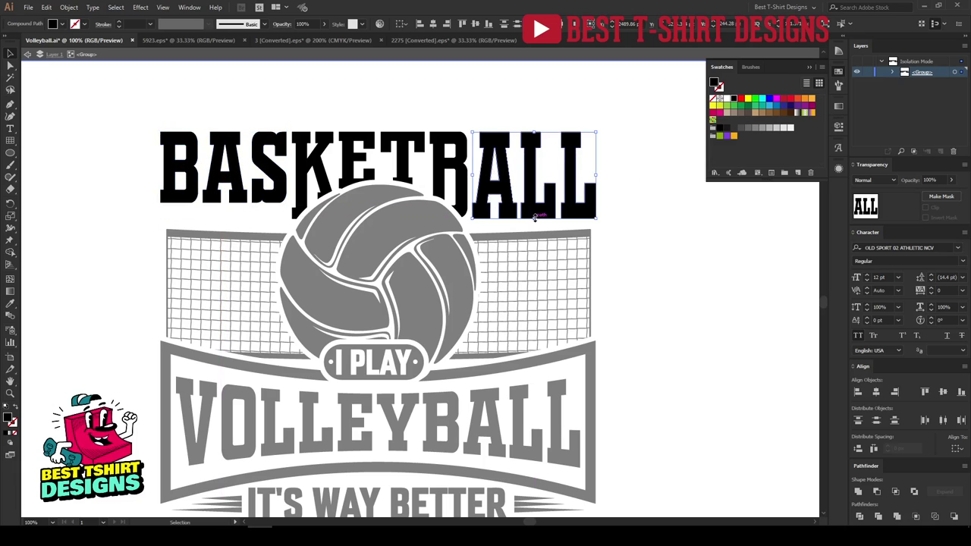
mouse_move(534, 217)
left_mouse_down()
mouse_move(536, 189)
mouse_move(534, 205)
left_mouse_up()
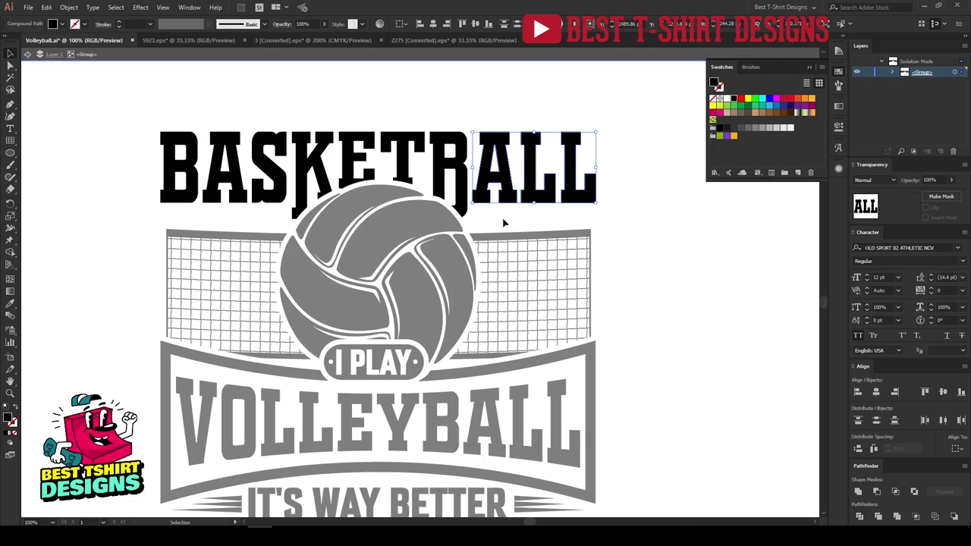
double_click(503, 222)
Step: With the Pen tool, draw a horizontal line about 232 px long beneath BAS and swap its fill to a black stroke
scroll(195, 221, "up", 1)
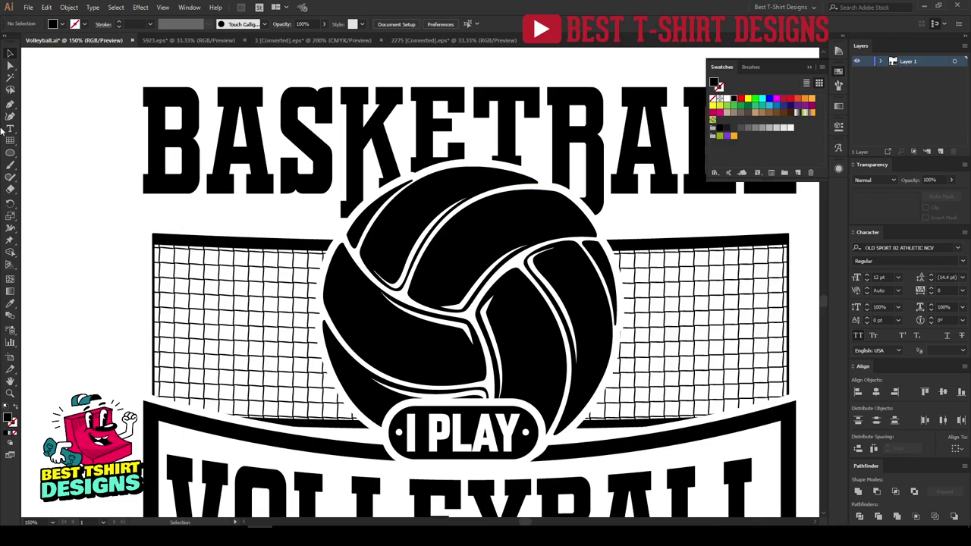
key("p")
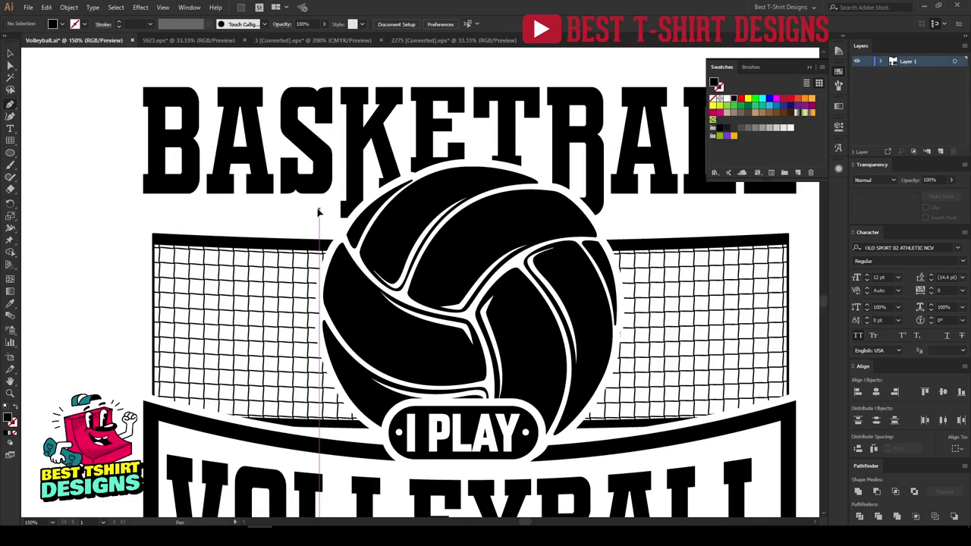
left_click(319, 208)
left_click(144, 210)
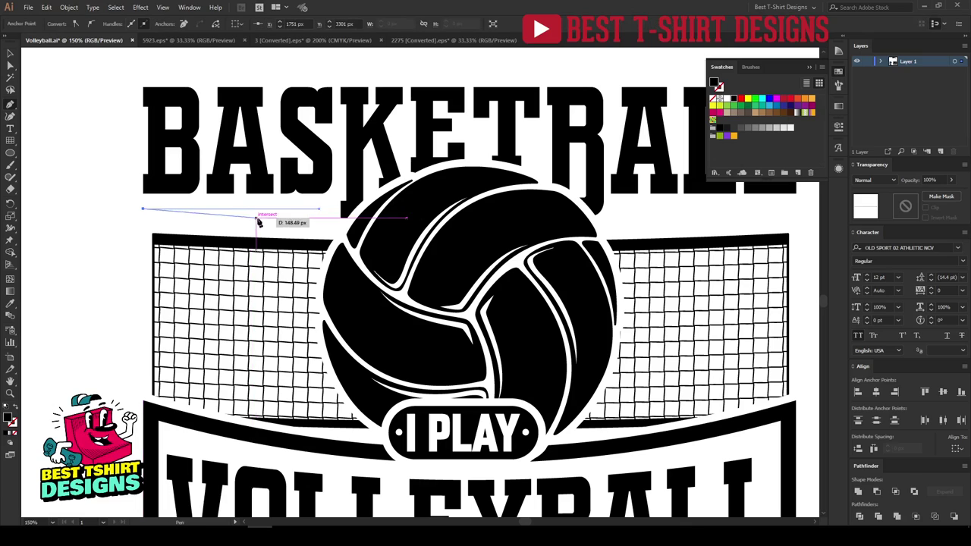
key("ctrl")
key("shift+x")
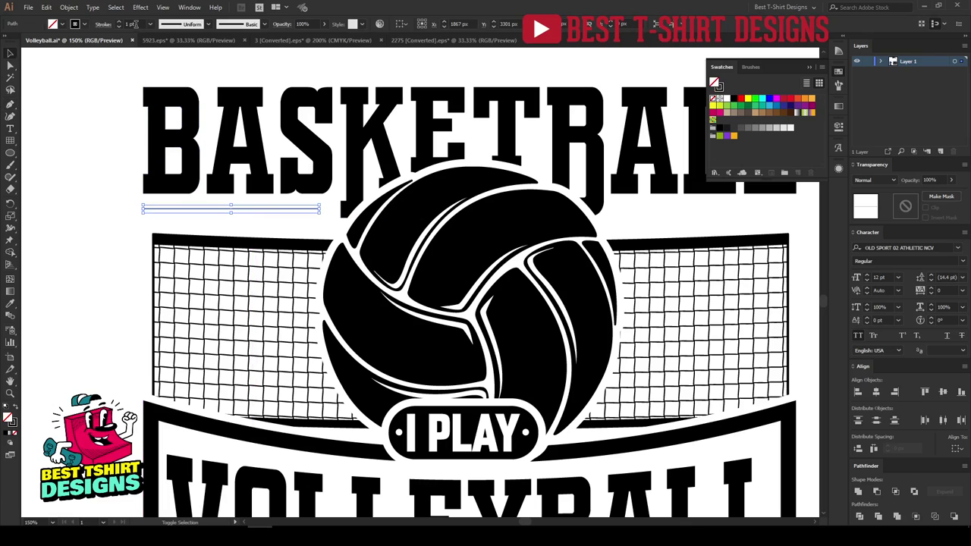
Step: Set the line's stroke weight to 10 pt and apply a tapered width profile that thickens toward the ball
scroll(135, 24, "up", 1)
left_click(104, 25)
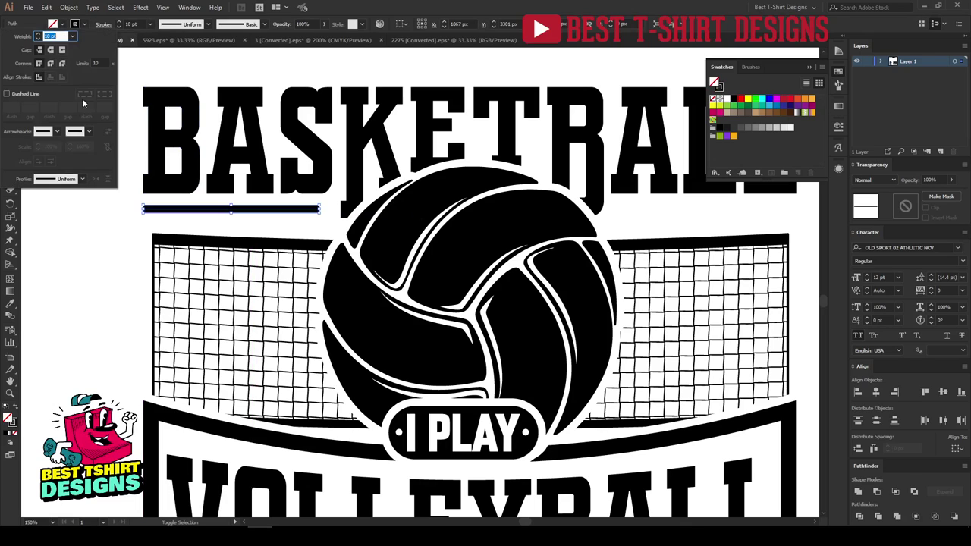
left_click(69, 179)
left_click(61, 259)
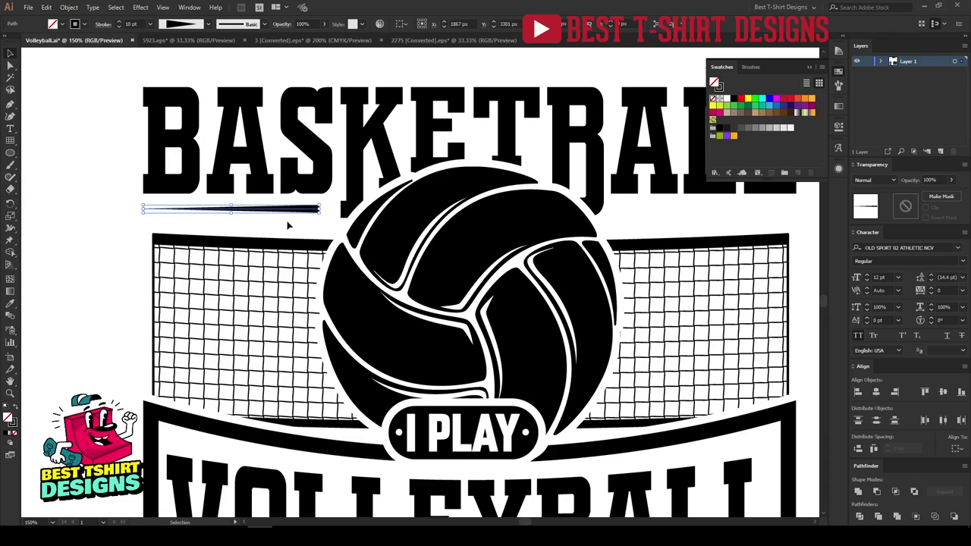
Step: Duplicate the tapered line into a stack of three beneath BAS, and expand and group them as filled shapes
left_click_drag(297, 212, 299, 235)
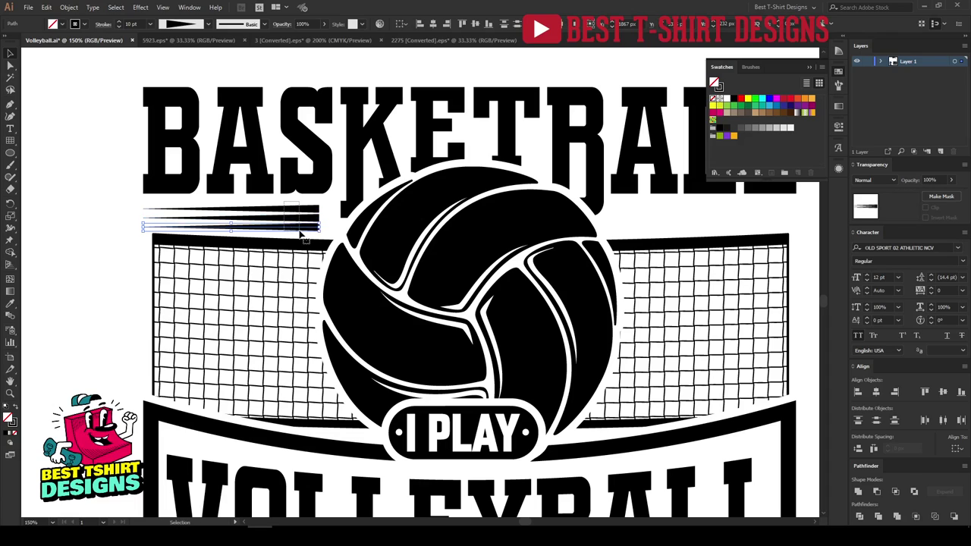
left_click(69, 8)
left_click(86, 127)
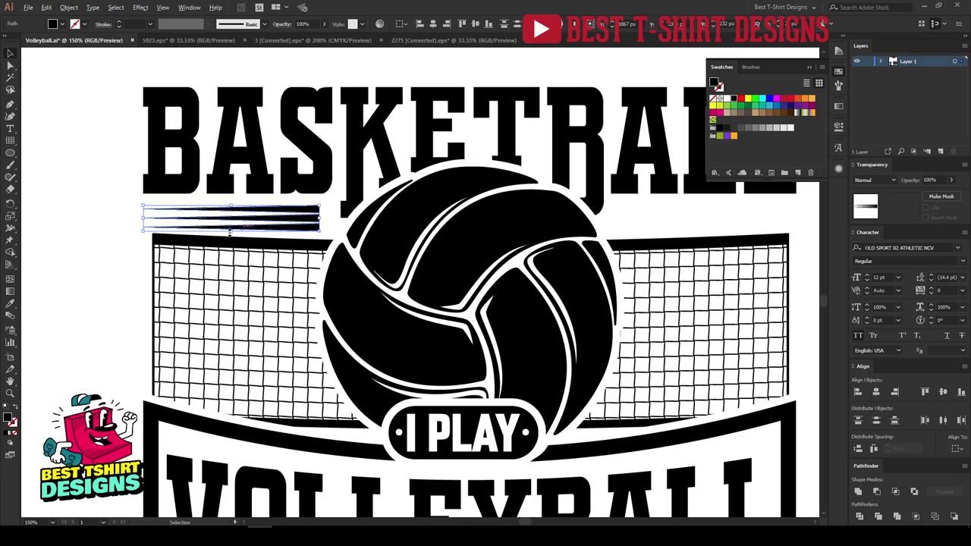
scroll(229, 234, "down", 1)
key("ctrl+g")
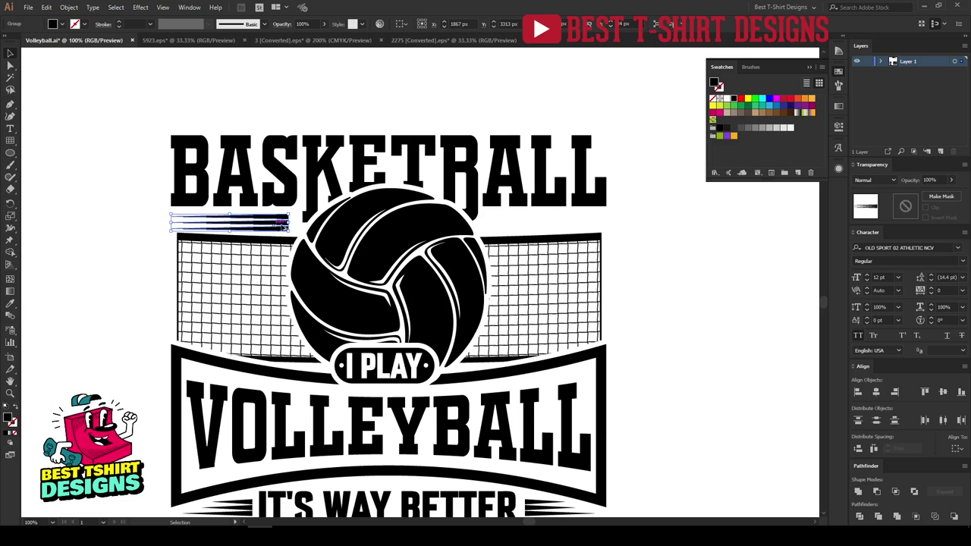
Step: Place a mirrored copy of the tapered line group beneath ALL and align its right edge with the BASKETBALL lettering
left_click_drag(284, 226, 594, 225)
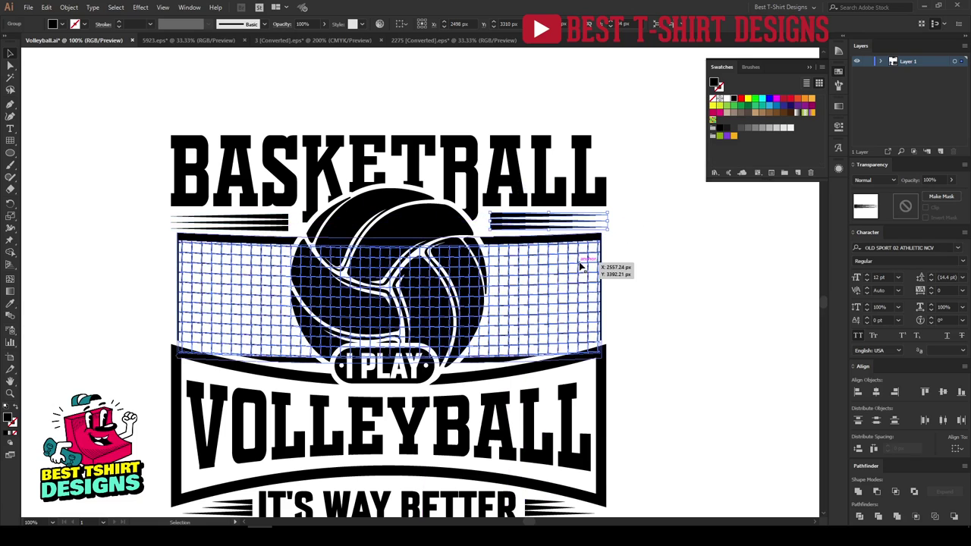
left_click(596, 203, "shift")
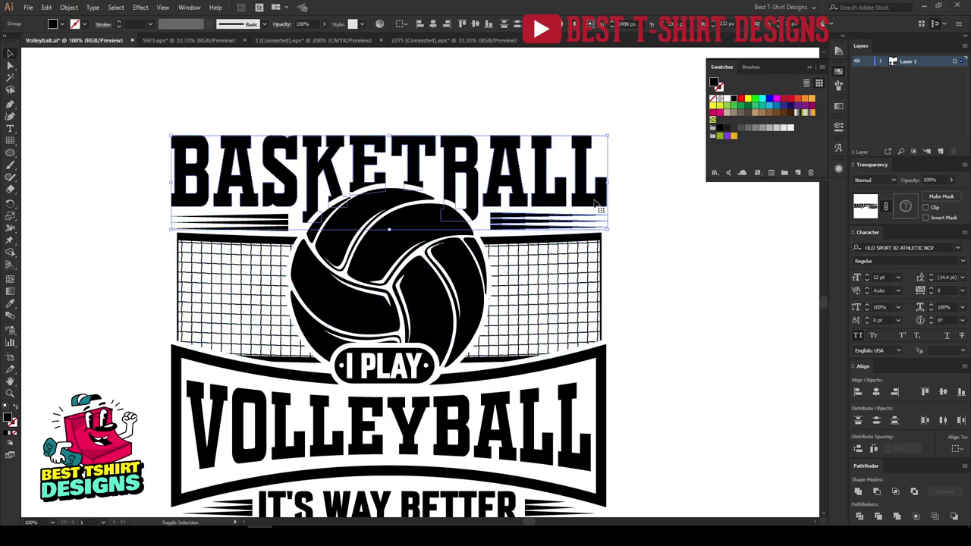
key("ctrl+shift+o")
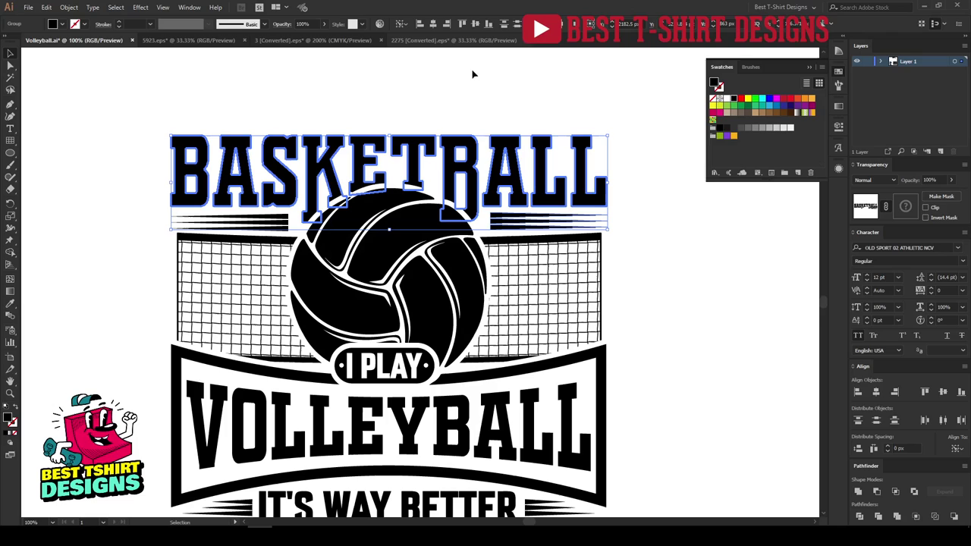
left_click(443, 27)
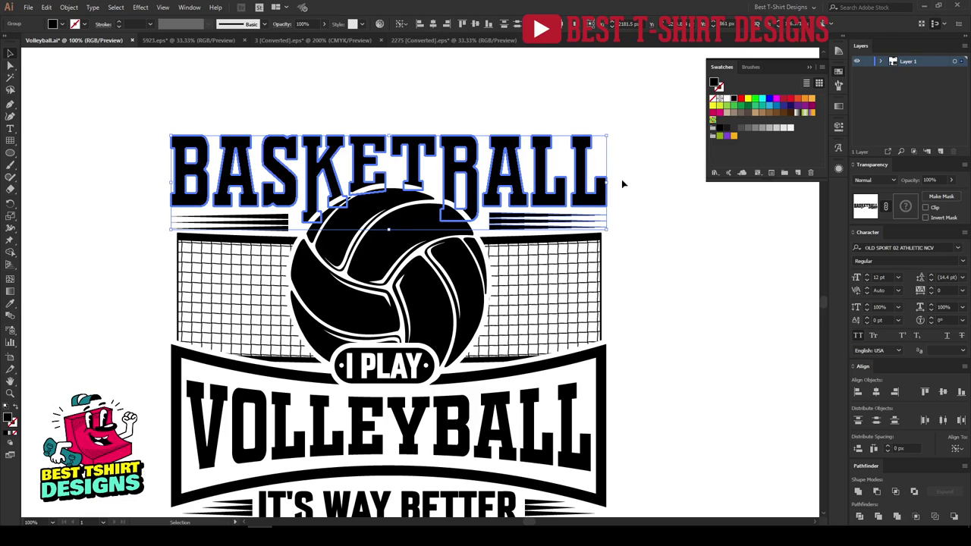
left_click(629, 210)
Step: Align the two tapered line groups on either side of the ball to each other's vertical center
left_click(554, 224)
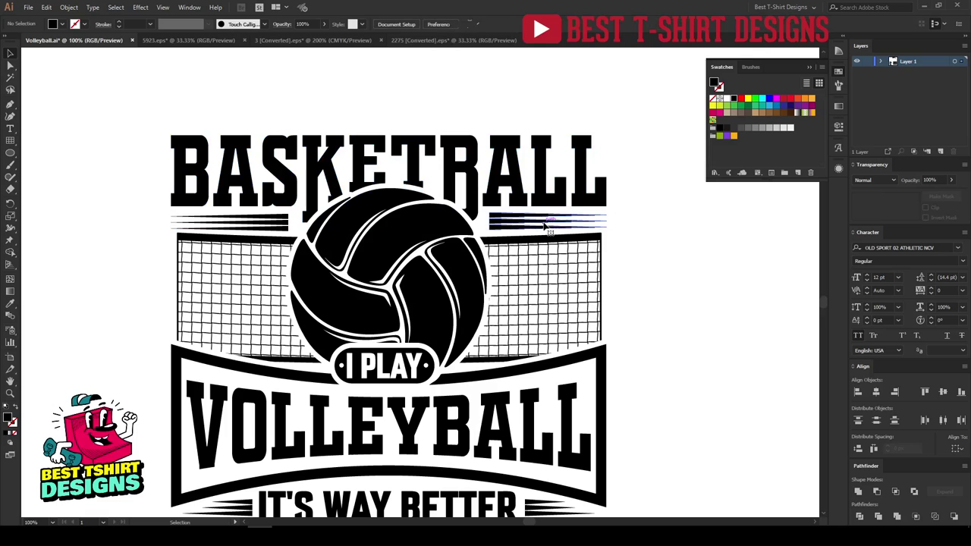
left_click(285, 211, "shift")
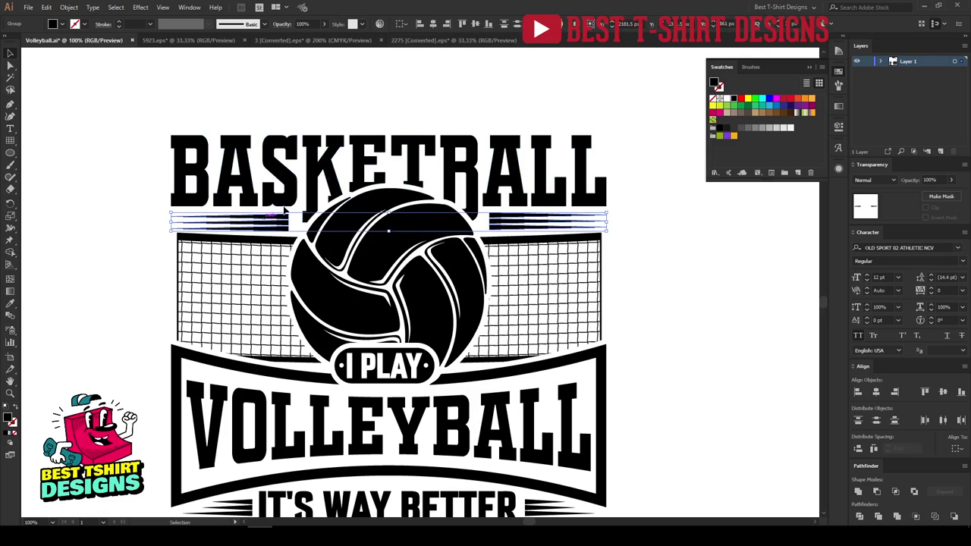
left_click(477, 26)
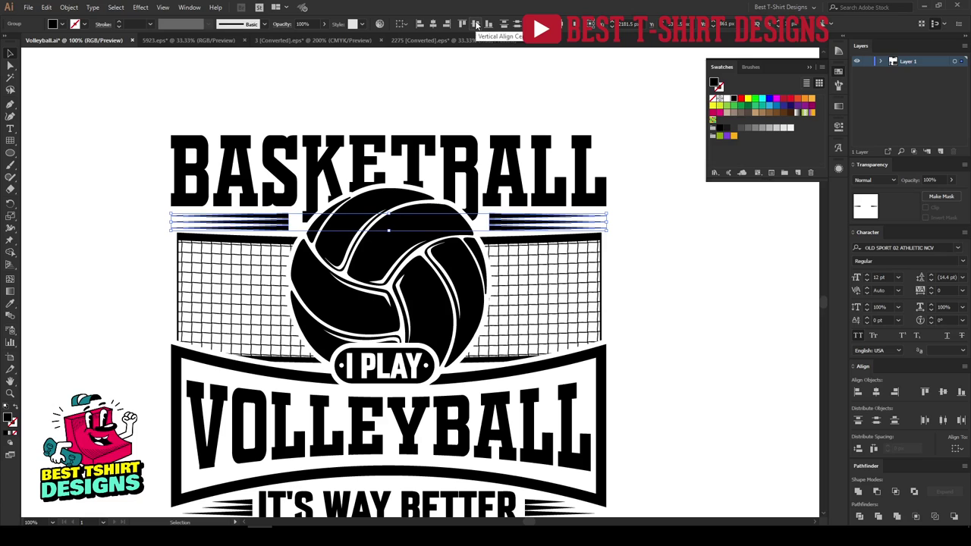
left_click(439, 68)
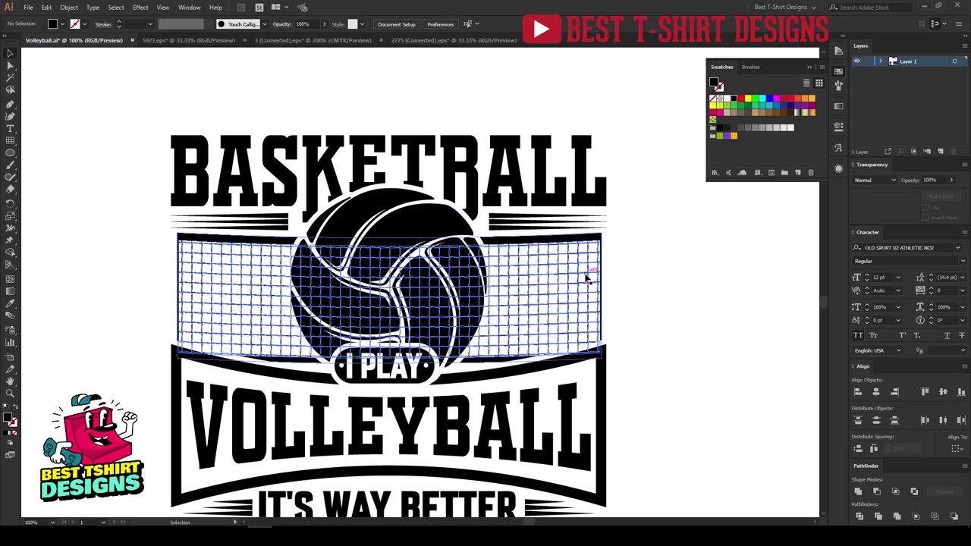
Step: Inside its group, stretch the net on both sides to a width of 861 px, matching the VOLLEYBALL frame
double_click(586, 278)
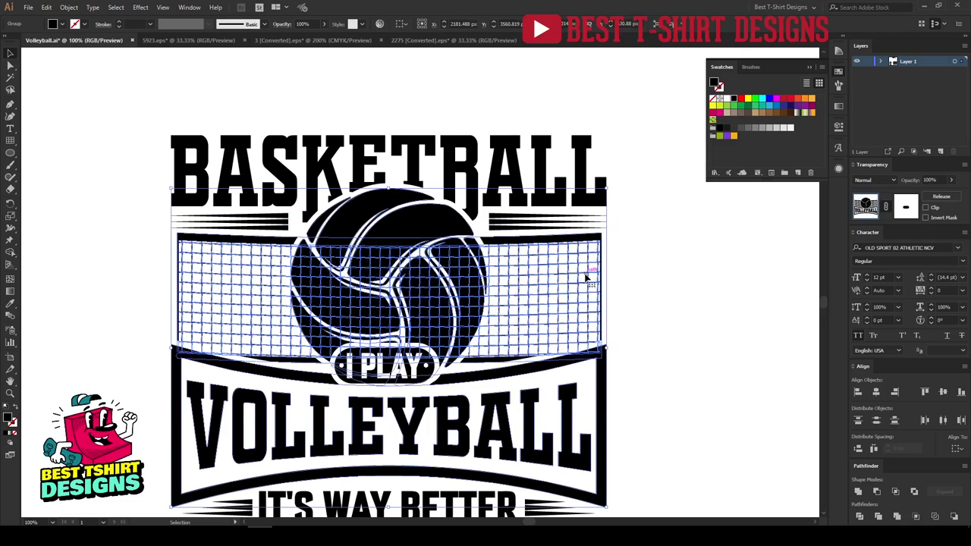
left_click_drag(601, 295, 608, 297)
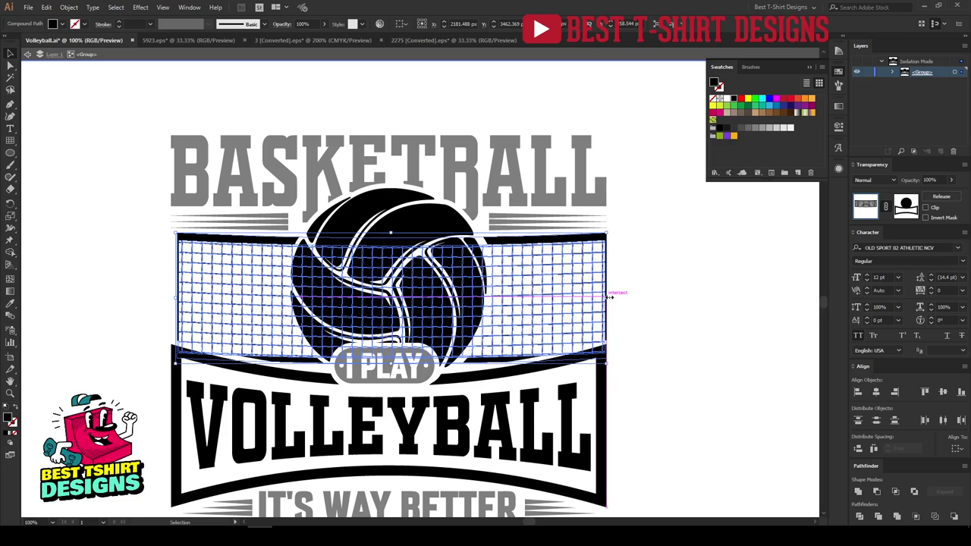
left_click_drag(173, 299, 168, 299)
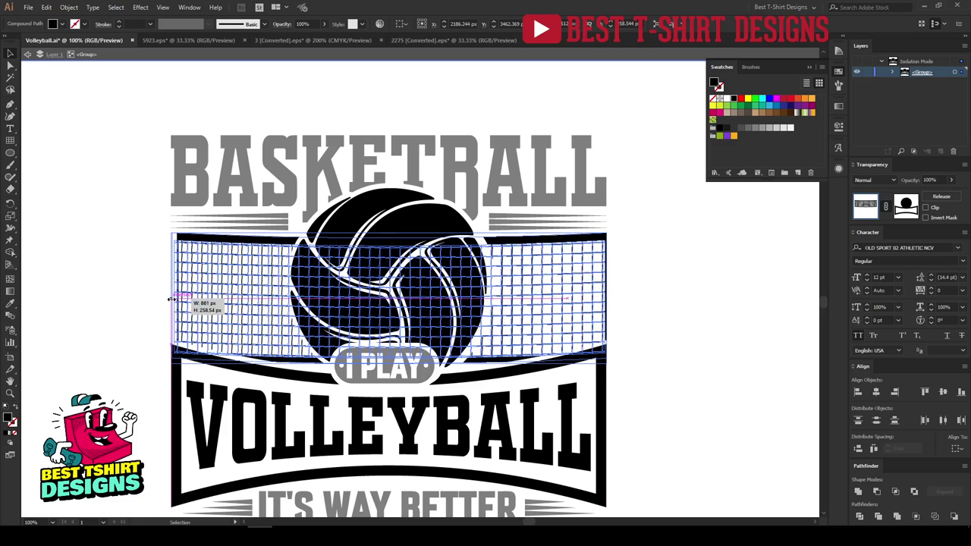
left_click(647, 314)
double_click(647, 313)
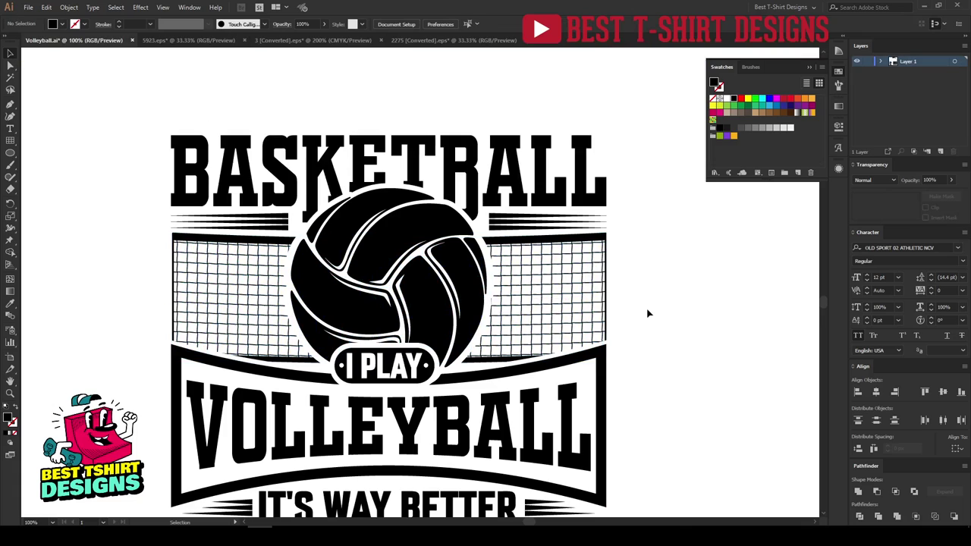
key("ctrl+minus")
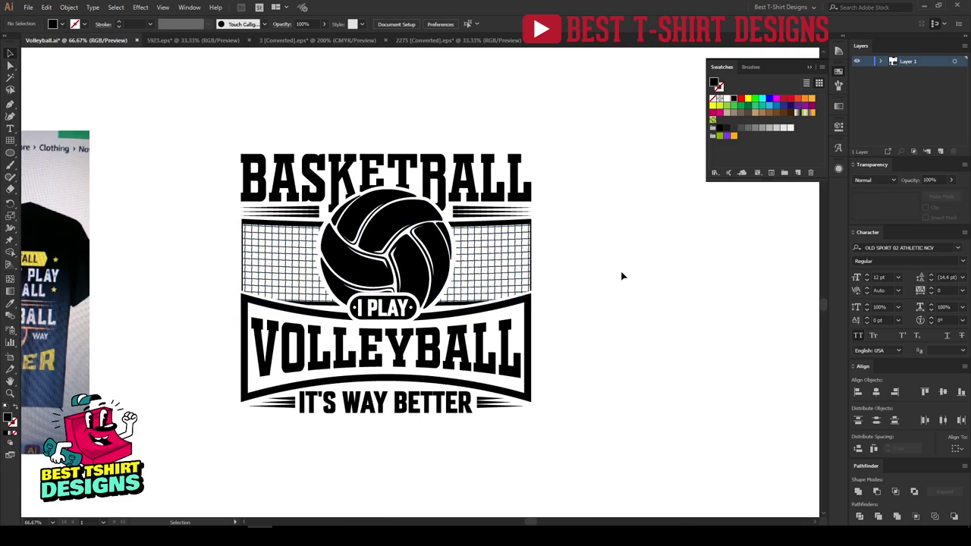
key("ctrl+minus")
scroll(552, 277, "up", 2)
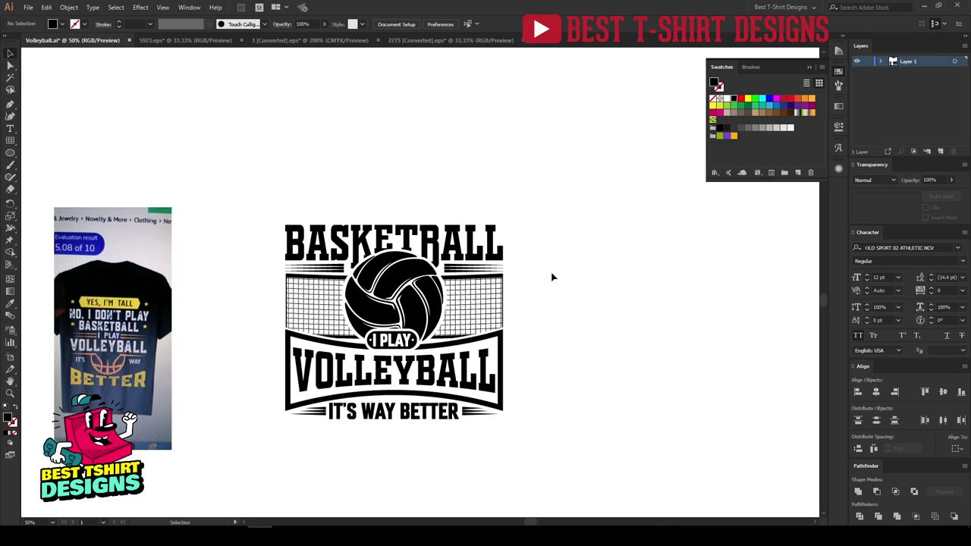
Step: Move the "No, I don't play" text to just above BASKETBALL and set its font to Enamela W01 Condensed Bold
scroll(552, 277, "down", 1)
scroll(552, 276, "up", 1)
key("ctrl+plus")
scroll(531, 256, "down", 1)
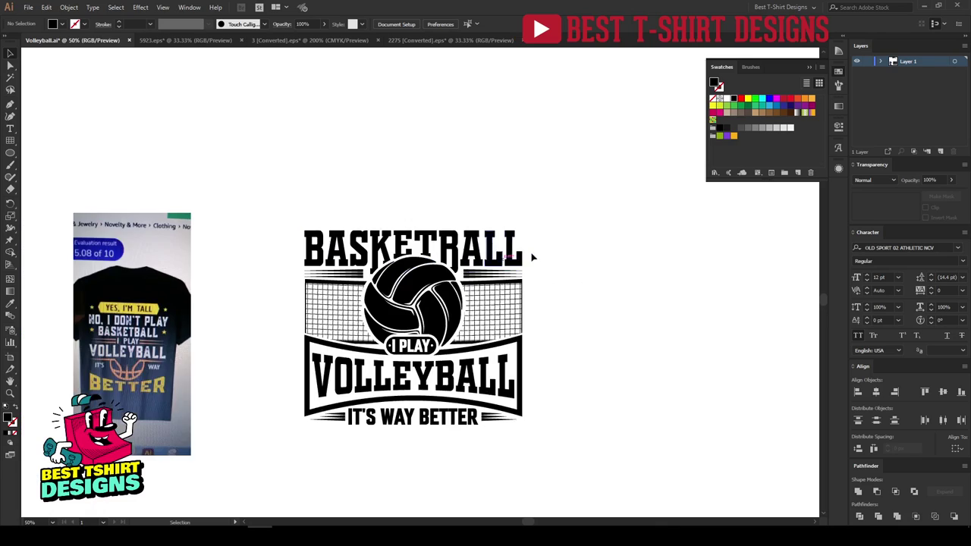
scroll(472, 247, "up", 3)
scroll(473, 247, "down", 1)
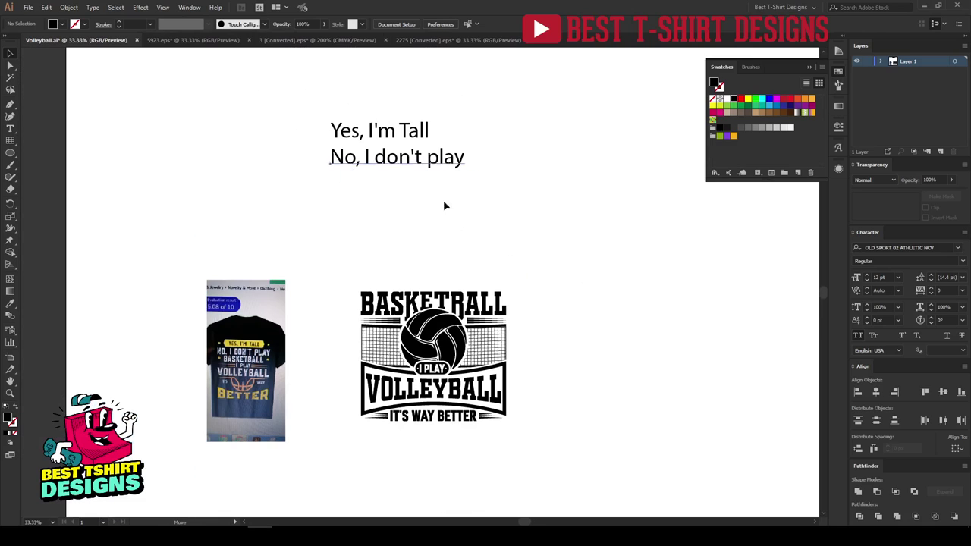
left_click_drag(418, 165, 452, 277)
scroll(453, 276, "up", 2)
right_click(436, 242)
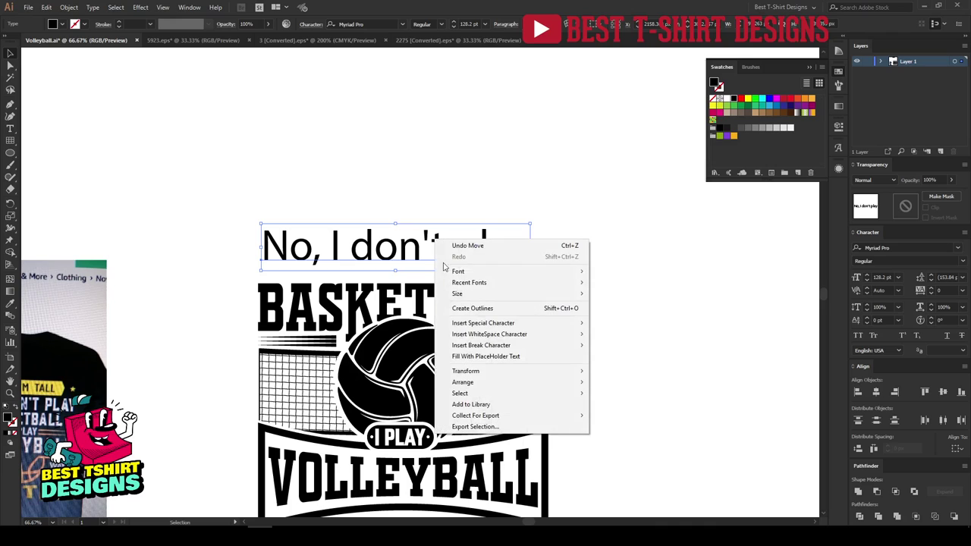
mouse_move(485, 282)
left_click(623, 296)
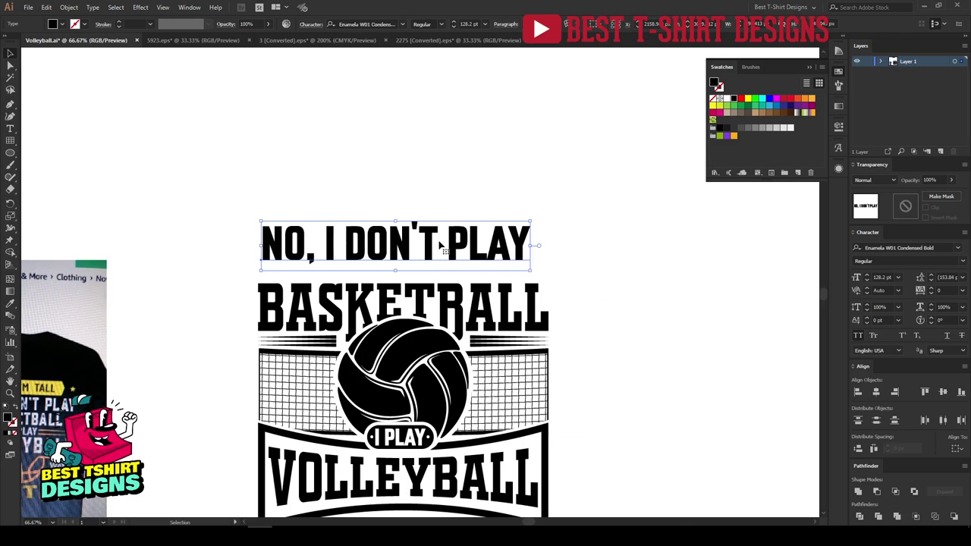
Step: Lower the NO, I DON'T PLAY text toward BASKETBALL and scale it down about its center to 103.75 pt
left_click_drag(450, 252, 455, 269)
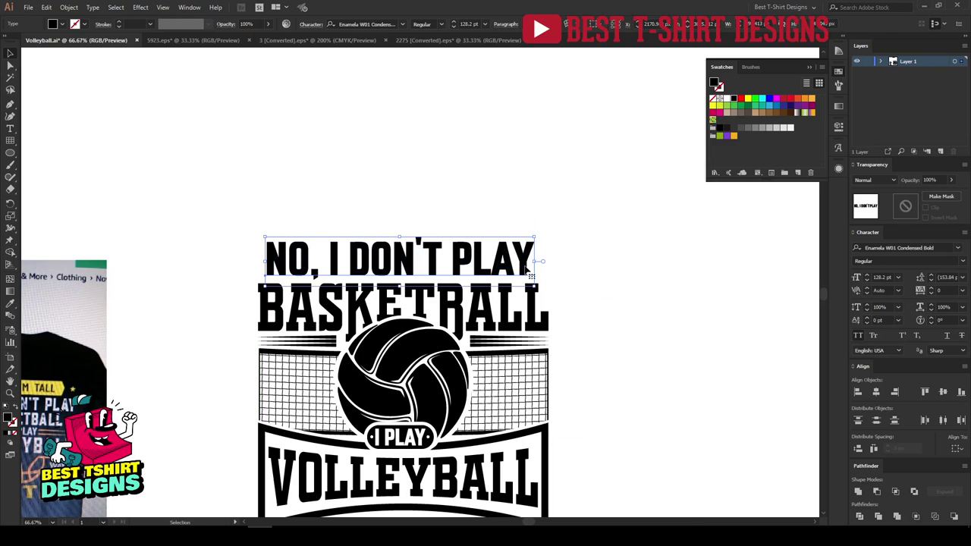
left_click_drag(533, 261, 509, 263)
scroll(415, 472, "down", 2)
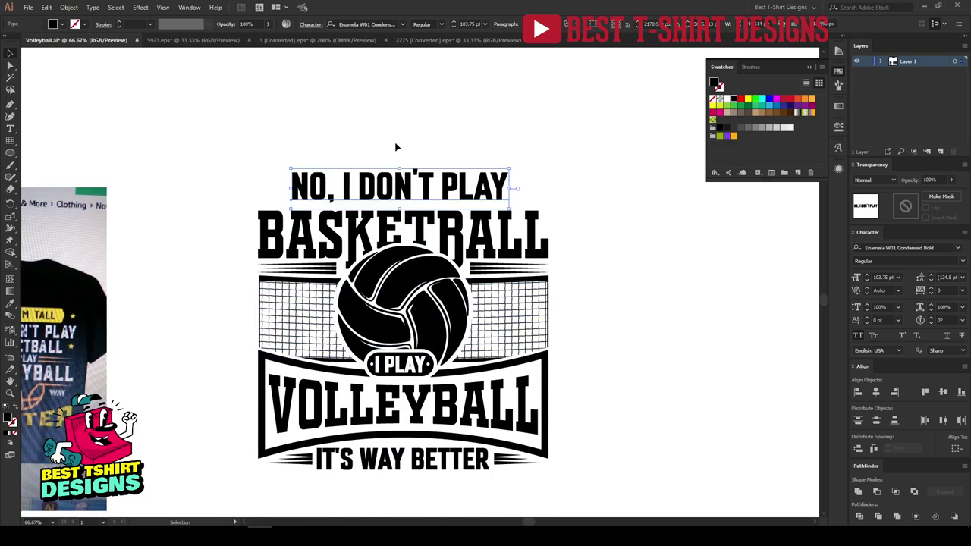
scroll(395, 140, "up", 1)
scroll(437, 305, "up", 2)
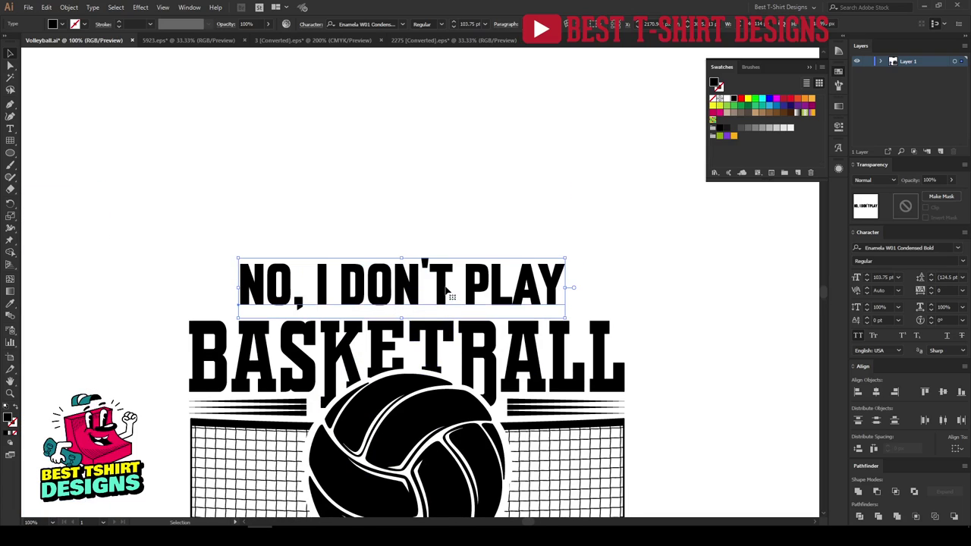
Step: Convert the NO, I DON'T PLAY text to outlines
right_click(447, 291)
left_click(485, 358)
key("ctrl+equal")
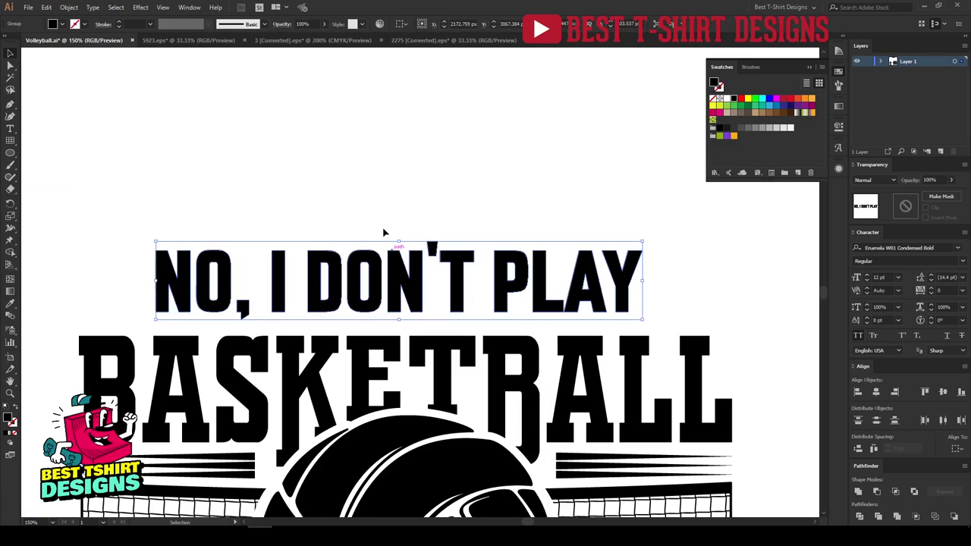
left_click(384, 233)
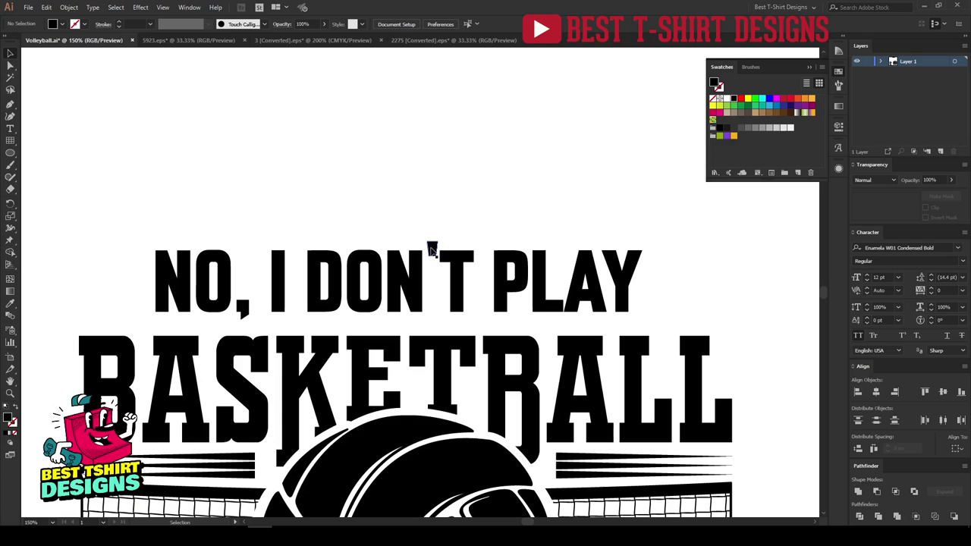
Step: Inside the outlined NO, I DON'T PLAY group, align the tops of the letters and the apostrophe, leaving out the comma
left_click(249, 309)
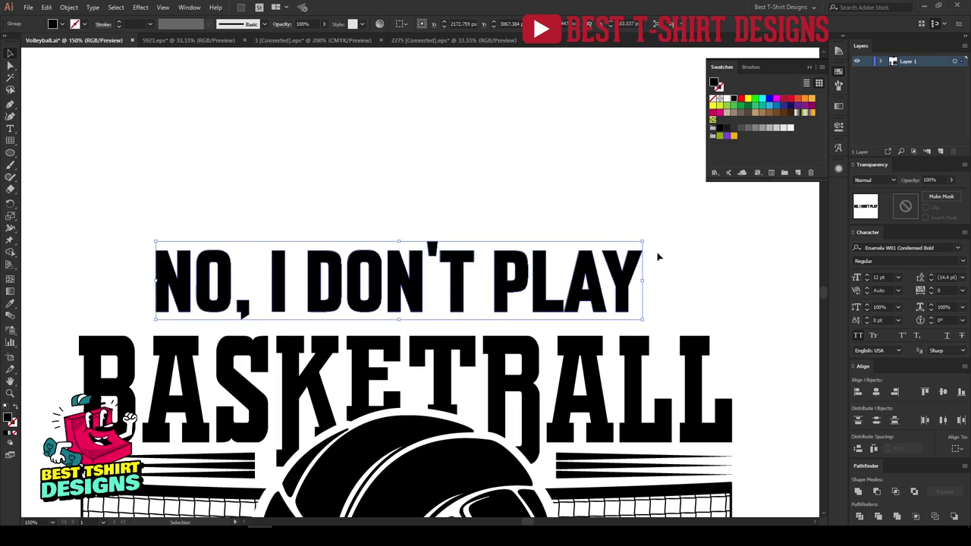
double_click(414, 278)
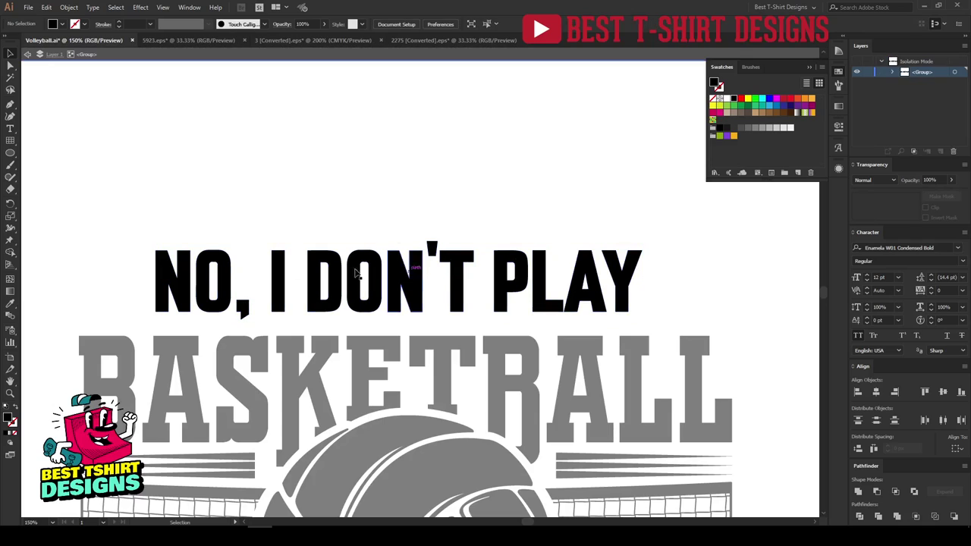
left_click_drag(125, 236, 704, 281)
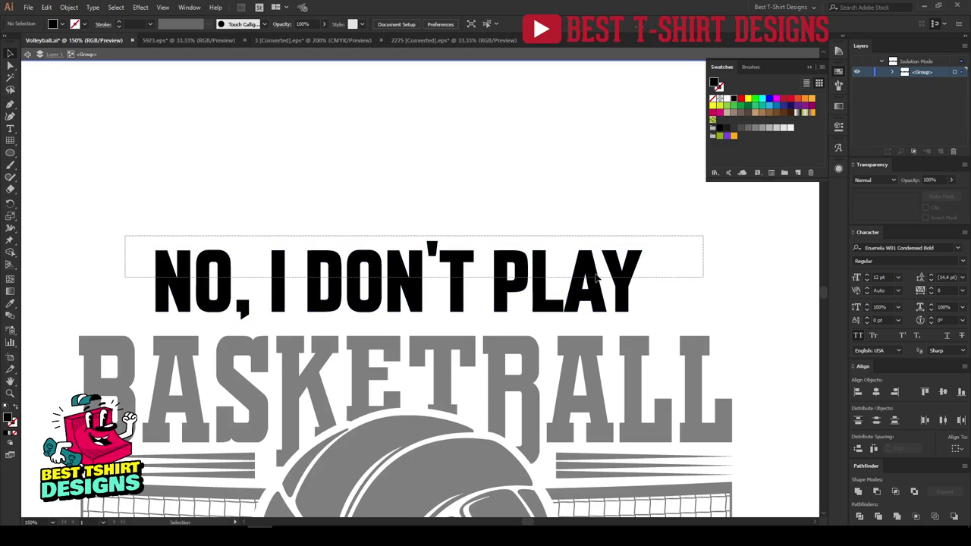
left_click_drag(596, 278, 592, 275)
left_click(460, 26)
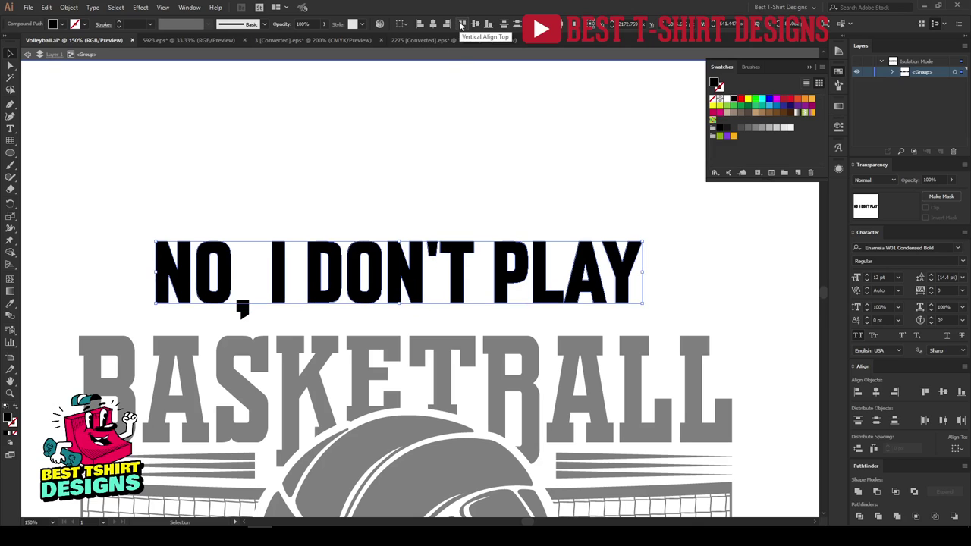
Step: Align the comma's bottom edge with the bottom of the letter I and leave the group's isolation mode
left_click(270, 195)
left_click(244, 311)
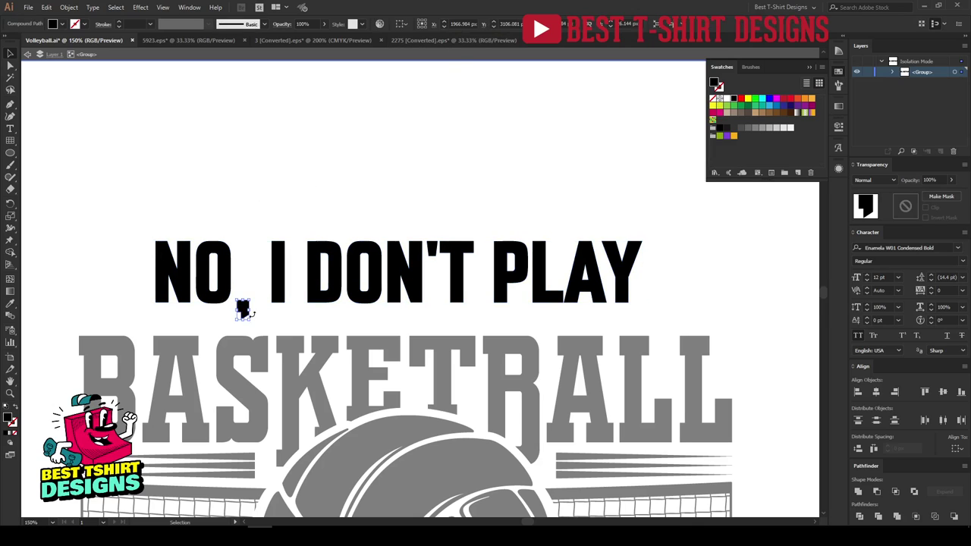
left_click(278, 283, "shift")
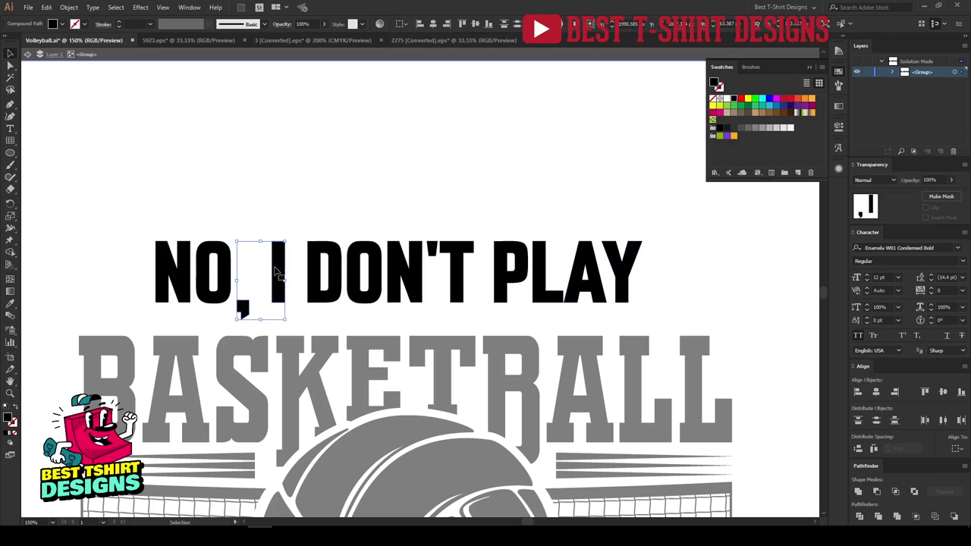
left_click(278, 277)
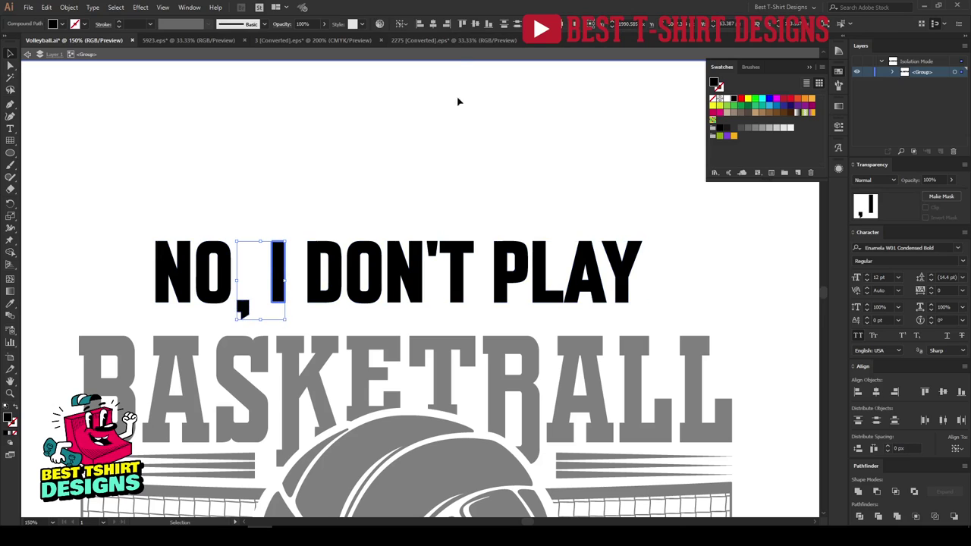
left_click(488, 25)
left_click(281, 212)
left_click_drag(106, 222, 650, 314)
double_click(353, 204)
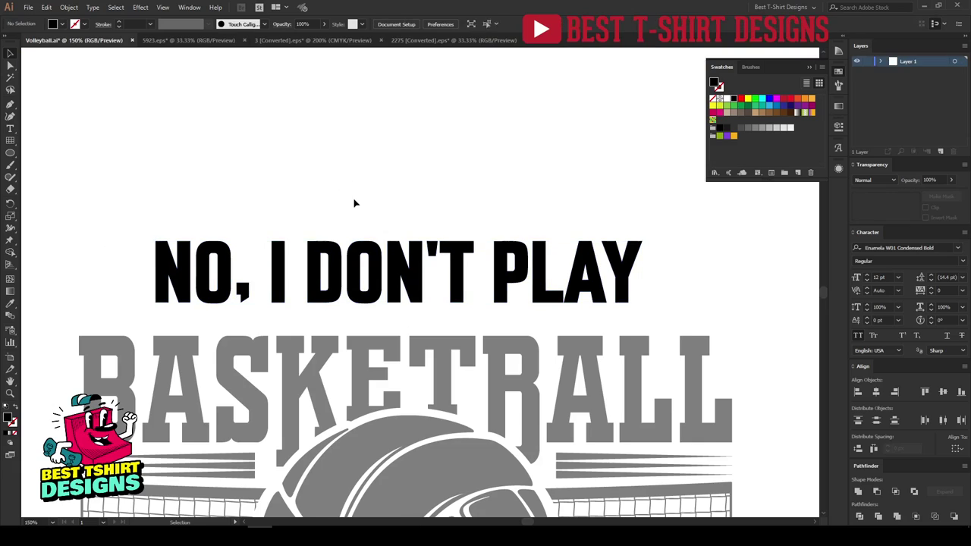
Step: Nudge the NO, I DON'T PLAY line down until only a narrow gap separates it from BASKETBALL
key("shift+Down")
key("shift+Down")
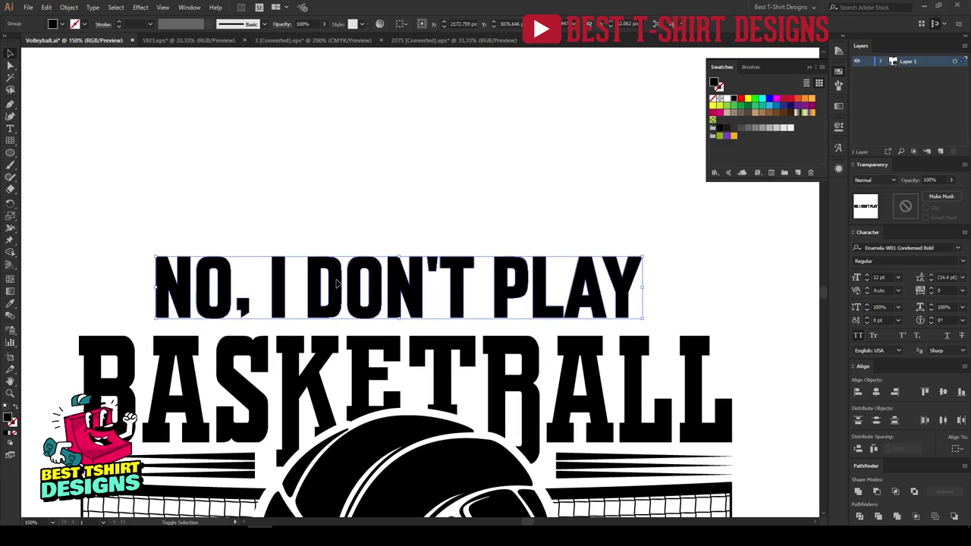
key("Down")
key("Down")
key("Down")
key("Down")
key("Down")
key("Down")
key("Down")
key("Down")
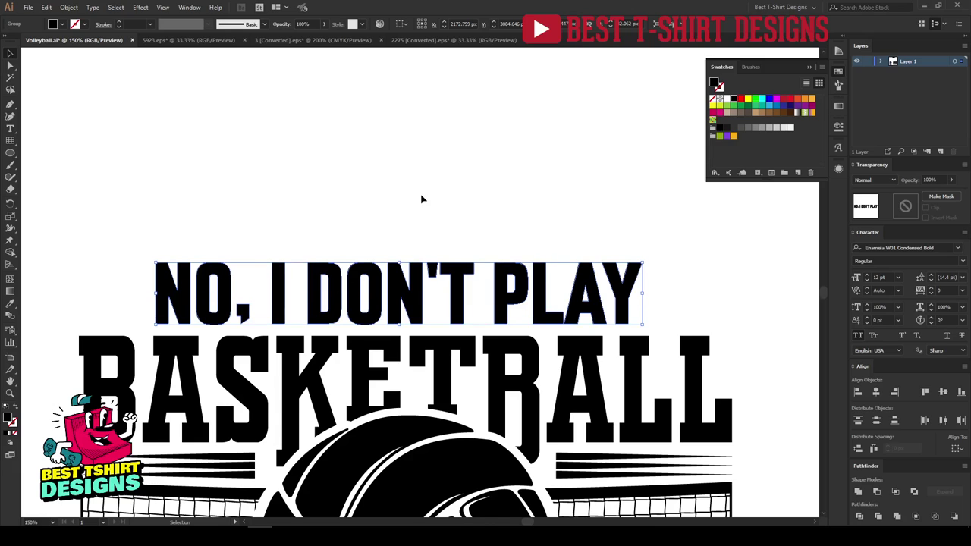
scroll(421, 199, "down", 1)
left_click(410, 198)
Step: Move the "Yes, I'm Tall" text down to sit above the NO, I DON'T PLAY line
scroll(330, 187, "down", 1)
scroll(383, 174, "up", 3)
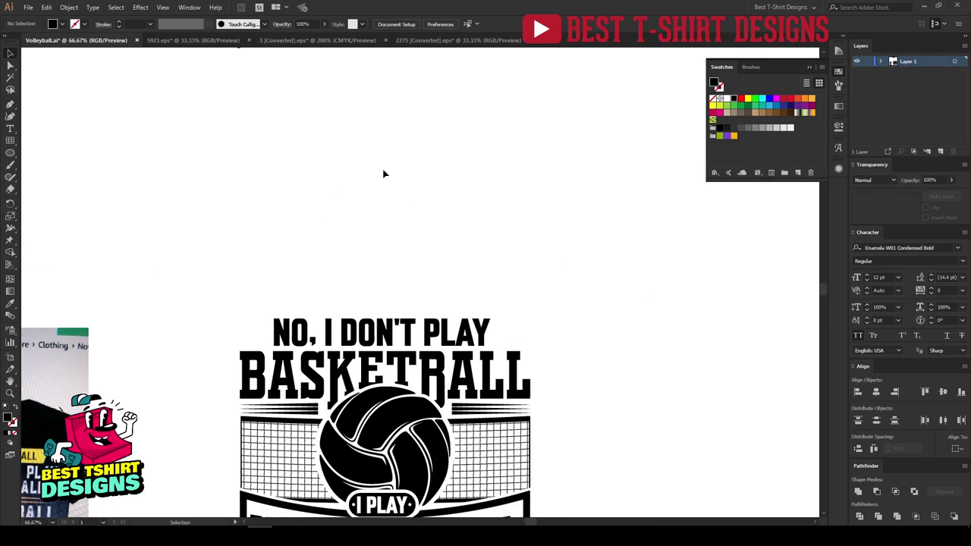
key("ctrl+minus")
key("ctrl+minus")
left_click_drag(371, 146, 419, 268)
key("ctrl+plus")
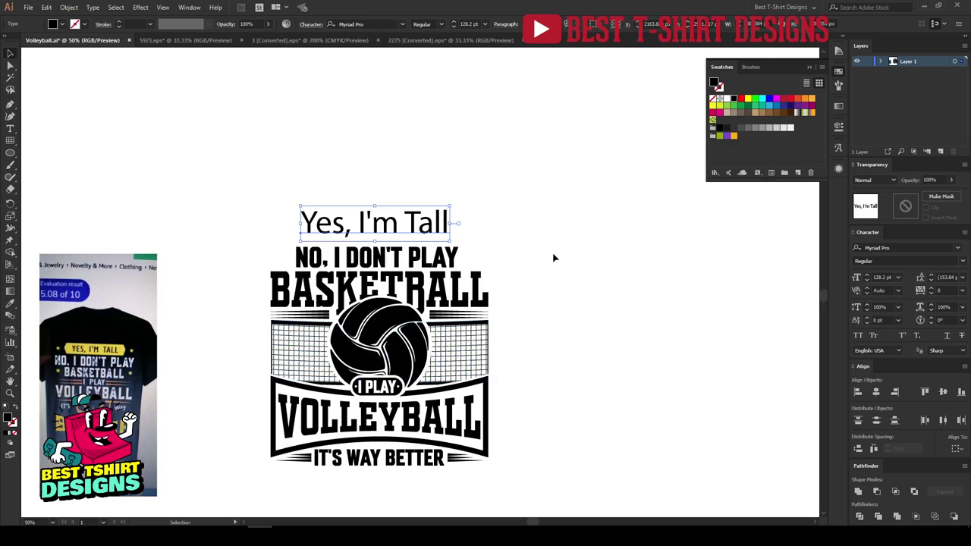
scroll(554, 258, "down", 1)
scroll(554, 258, "up", 2)
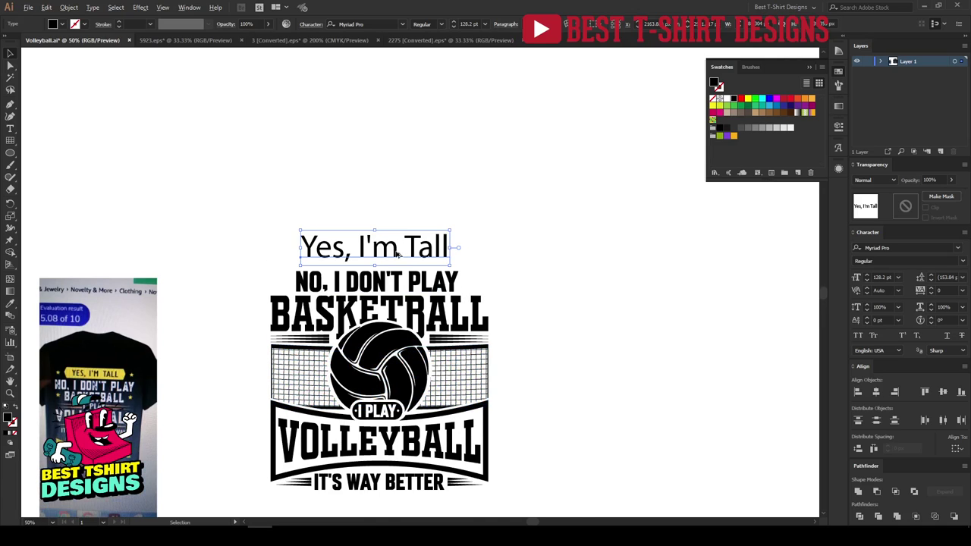
Step: Set the "Yes, I'm Tall" text in OLD SPORT 02 ATHLETIC NCV, scaled to 92.04 pt and placed directly above NO, I DON'T PLAY
scroll(397, 253, "up", 2, "alt")
right_click(397, 253)
mouse_move(444, 295)
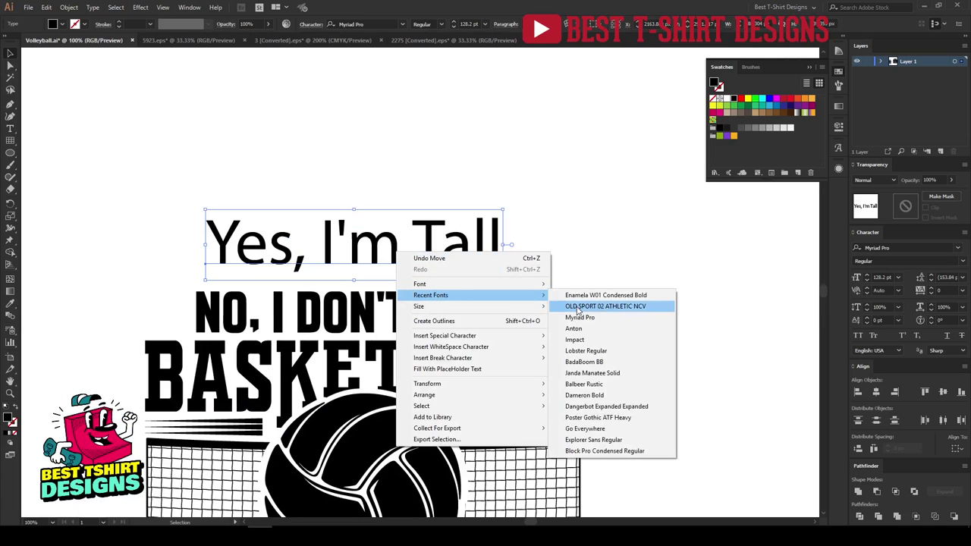
left_click(581, 309)
left_click_drag(632, 245, 511, 245)
left_click_drag(420, 237, 417, 271)
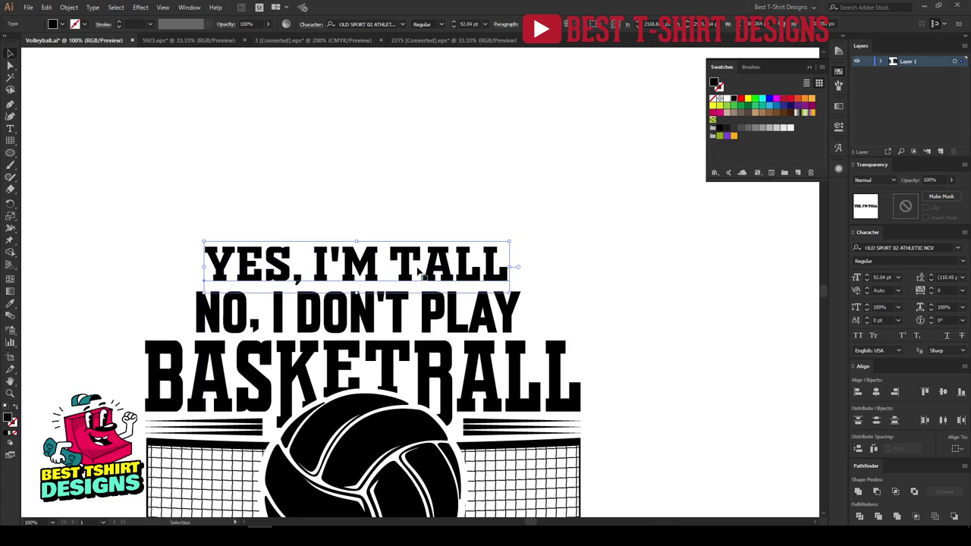
Step: Convert the YES, I'M TALL text to outlines and scale it down about its center to about 490 px wide
scroll(546, 190, "down", 3)
right_click(392, 194)
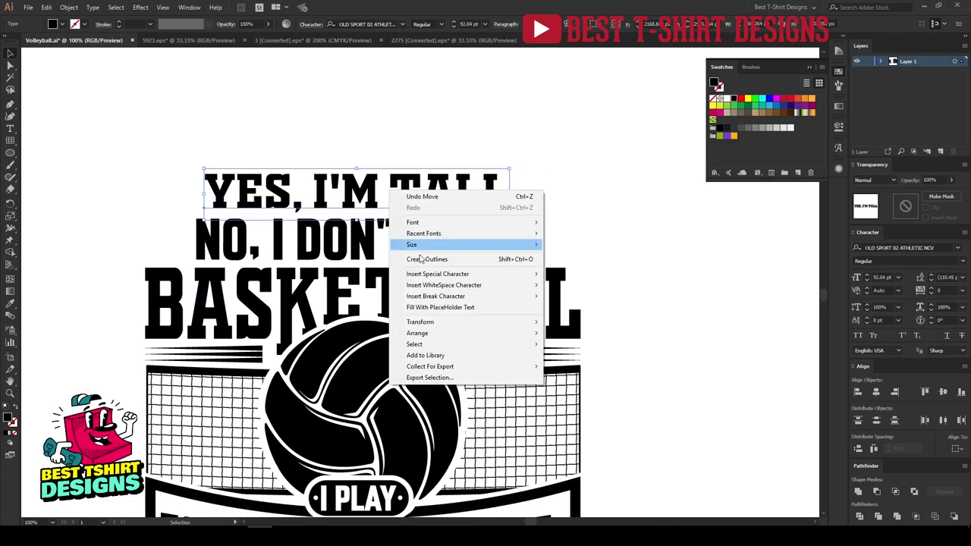
left_click(425, 260)
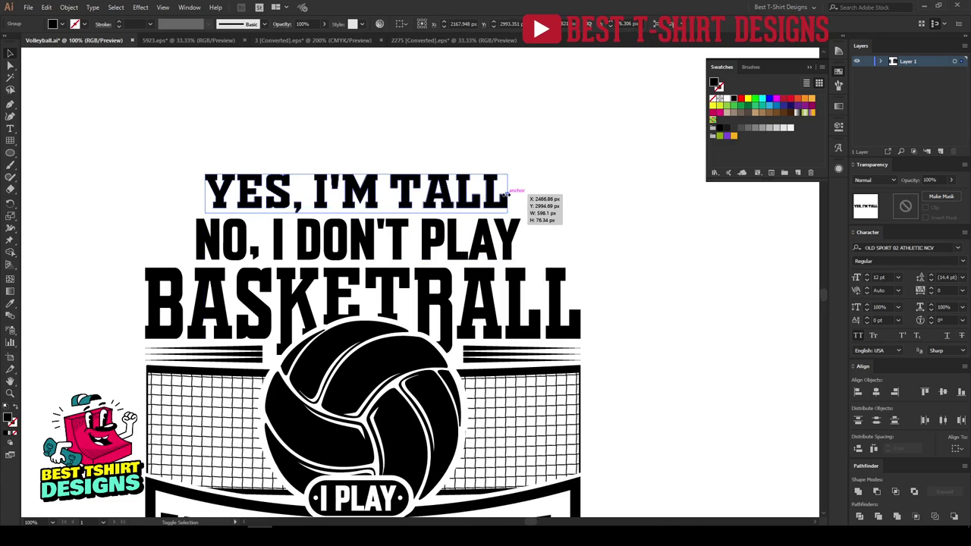
left_click_drag(508, 194, 480, 196)
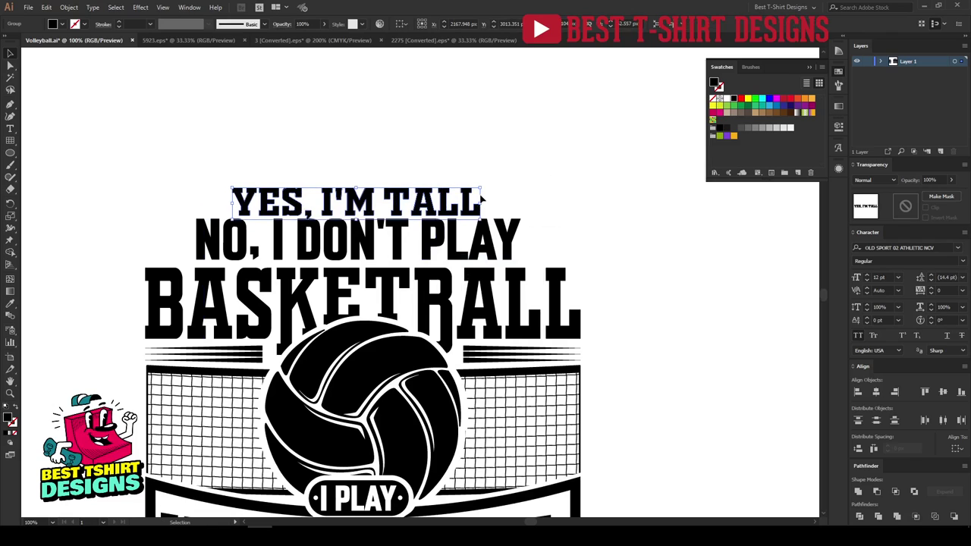
Step: Nudge the YES, I'M TALL lettering vertically so it sits closely above NO, I DON'T PLAY with a small gap
key("Down")
key("Down")
key("Down")
key("Down")
key("Down")
key("Down")
key("Down")
key("Down")
key("Down")
key("Down")
key("Down")
key("Down")
key("Down")
key("Down")
key("ctrl+=")
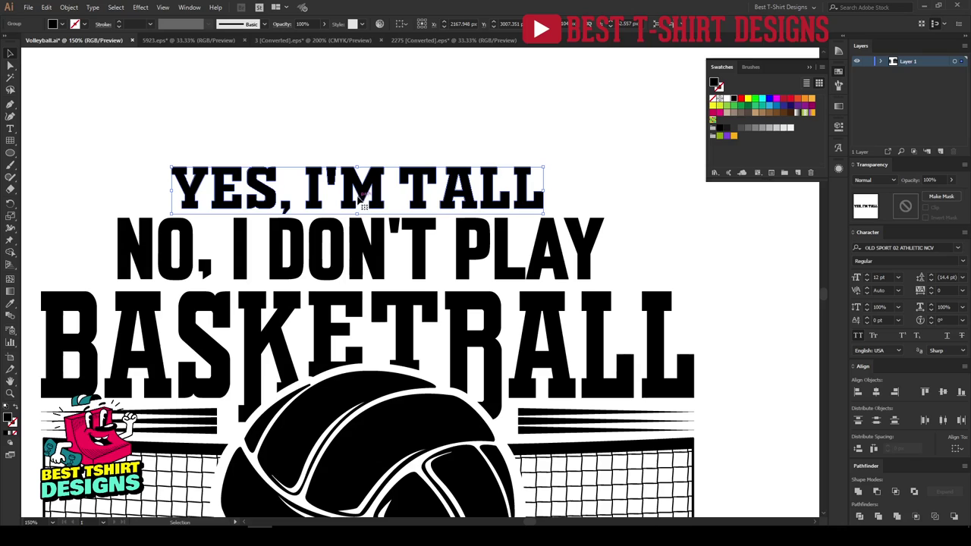
Step: Inside the YES, I'M TALL group, align all characters to the bottom and the apostrophe to the top of the I
double_click(364, 194)
left_click_drag(148, 185, 625, 231)
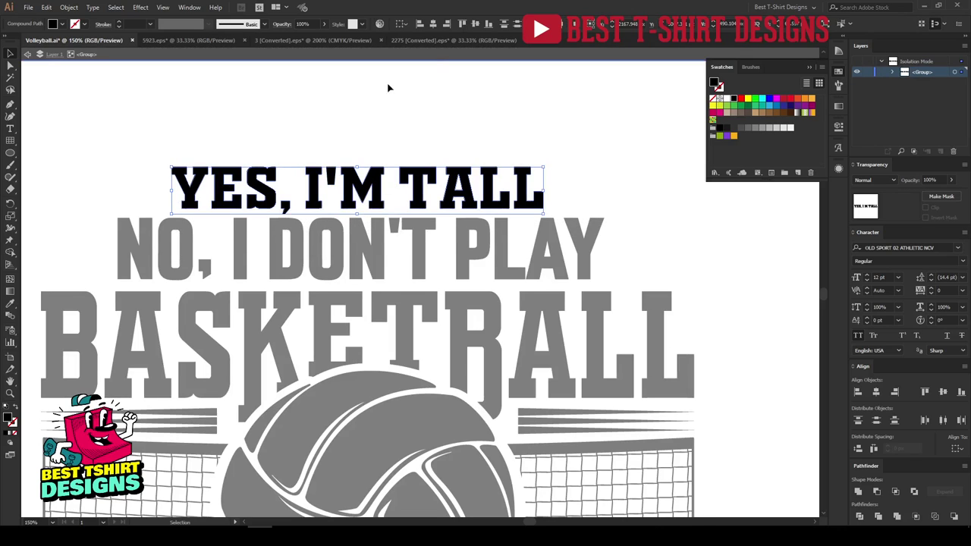
left_click(488, 26)
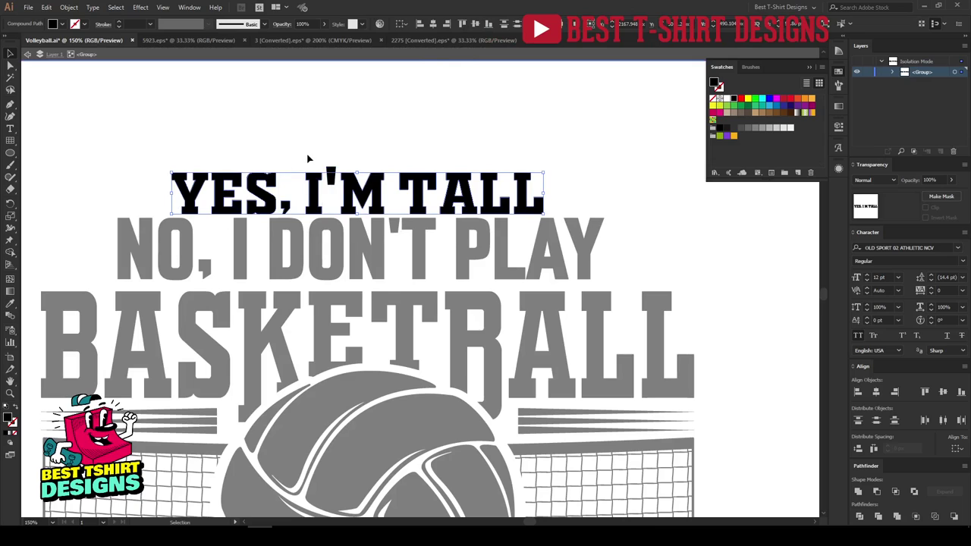
left_click(320, 190)
left_click(321, 190)
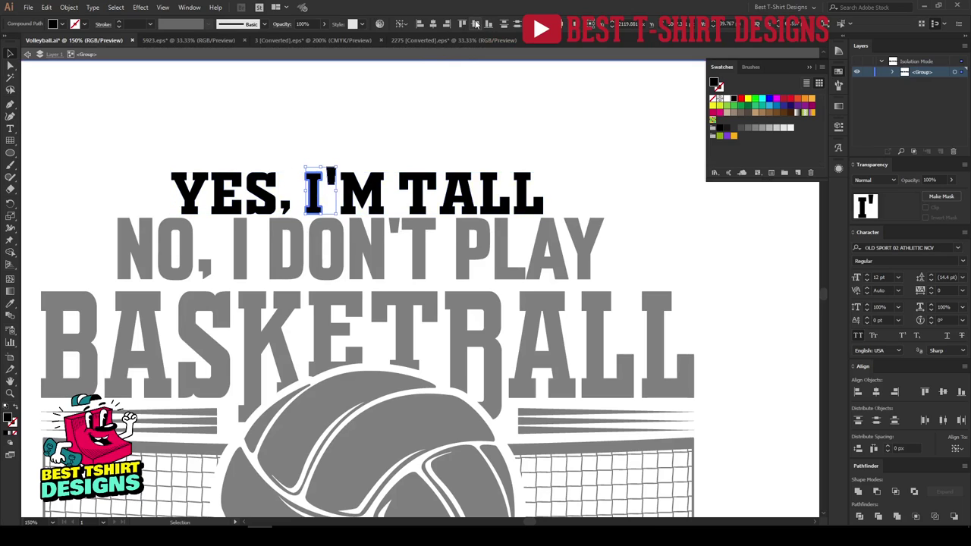
double_click(320, 136)
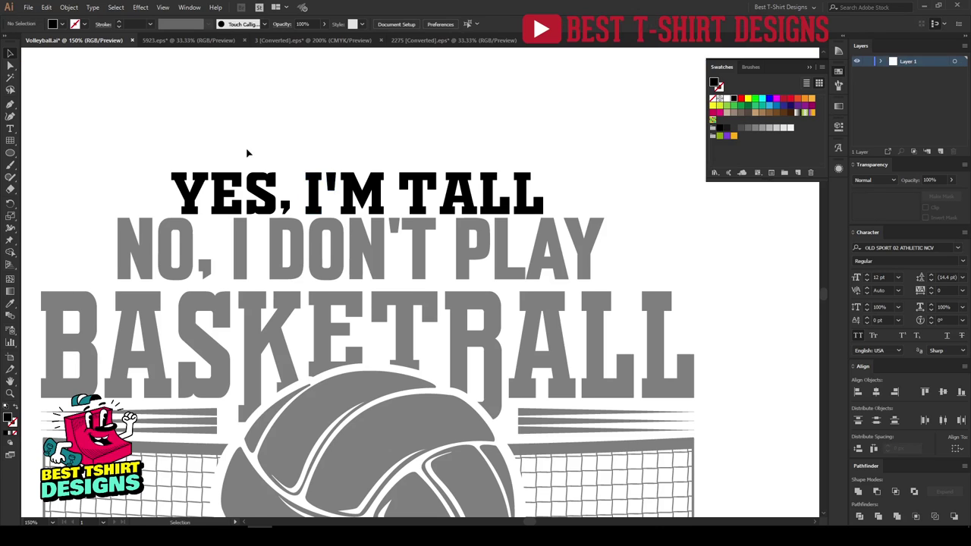
Step: Nudge the YES, I'M TALL line up slightly to widen its gap above NO, I DON'T PLAY
left_click(258, 187)
key("Up")
key("Up")
key("Up")
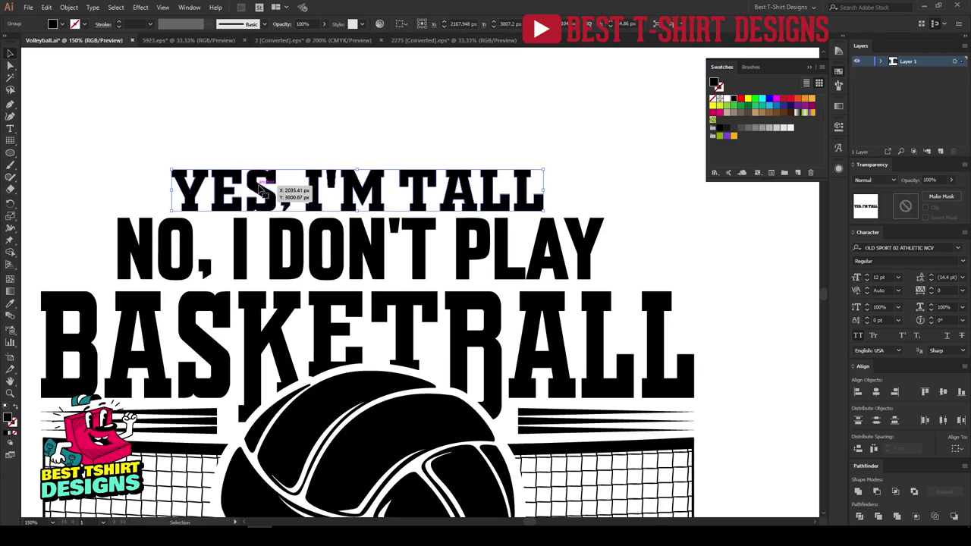
left_click(256, 147)
scroll(411, 136, "down", 1)
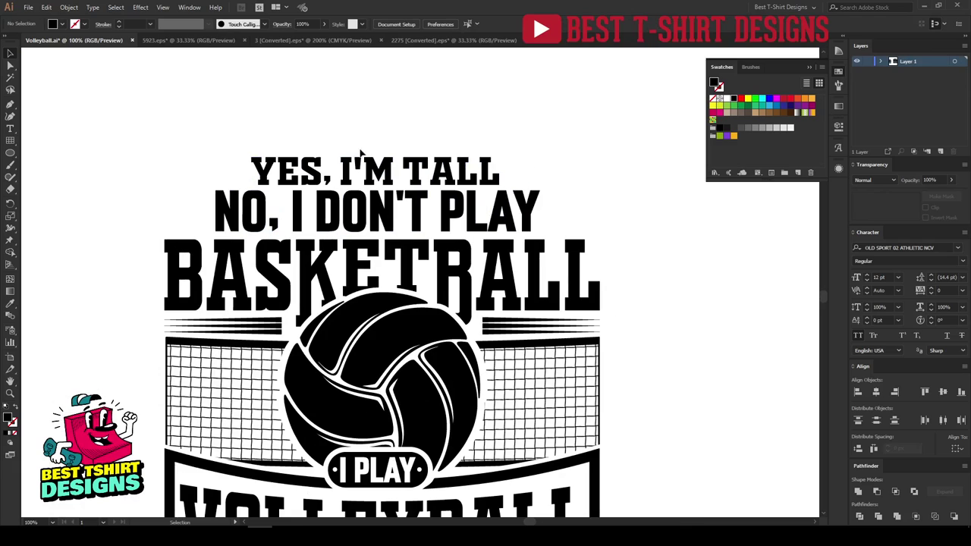
Step: Copy the left accent lines from under BASKETBALL up beside YES, I'M TALL and align the copy with BASKETBALL's left edge
left_click(237, 328)
left_click_drag(236, 327, 212, 168)
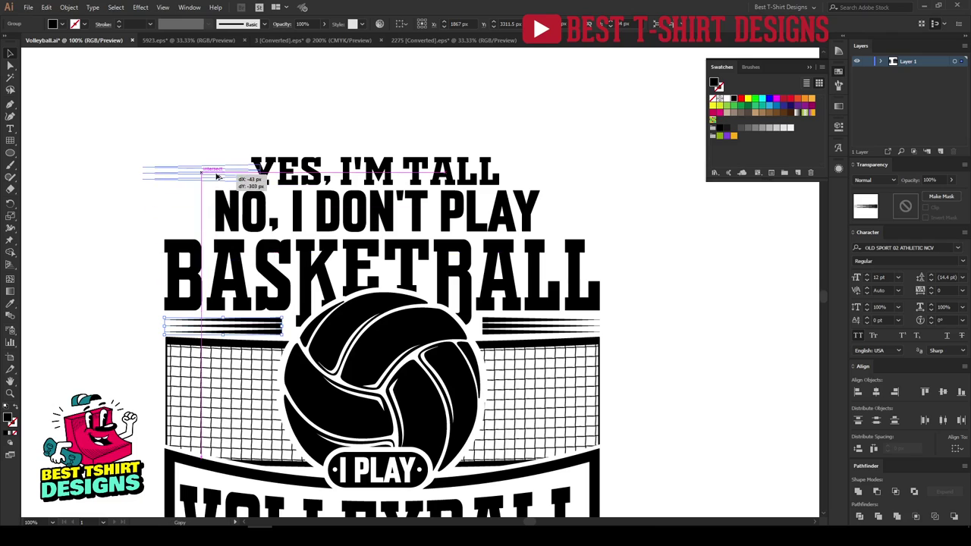
left_click(182, 251, "shift")
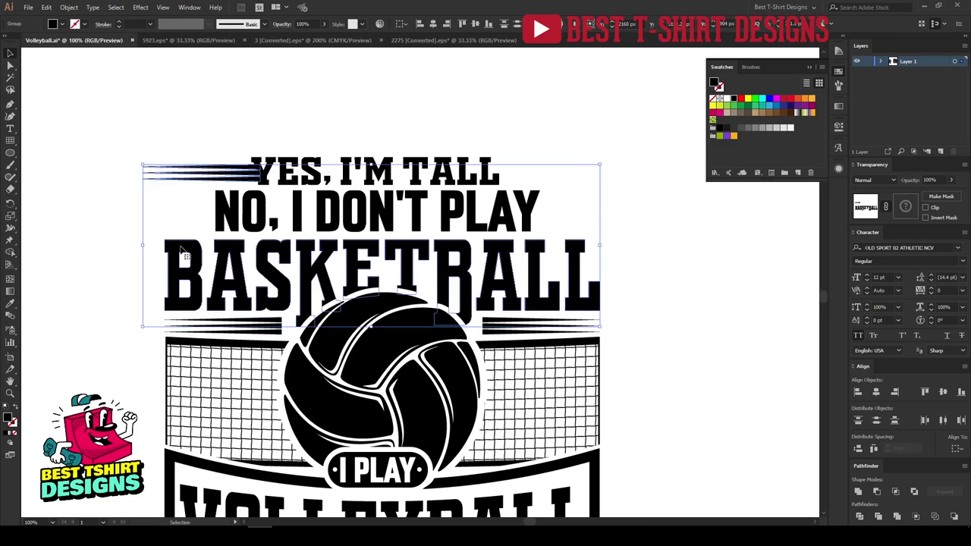
left_click(423, 24)
left_click(358, 63)
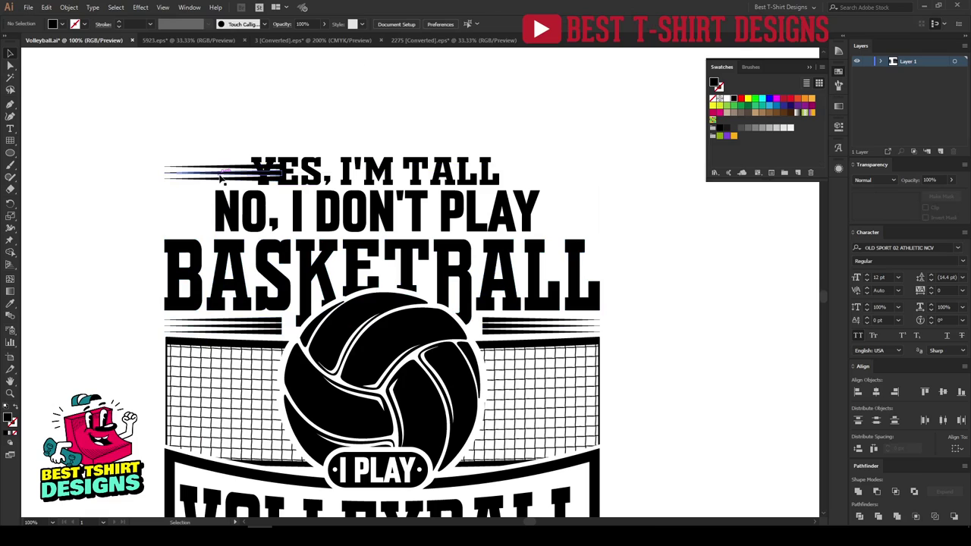
Step: Narrow the copied accent lines from their inner end so they stop just short of the Y in YES
left_click(220, 178)
left_click_drag(282, 175, 241, 174)
left_click(256, 117)
Step: Duplicate the shortened accent lines to the other side of YES, I'M TALL and align the copy with BASKETBALL's right edge
scroll(355, 179, "up", 1)
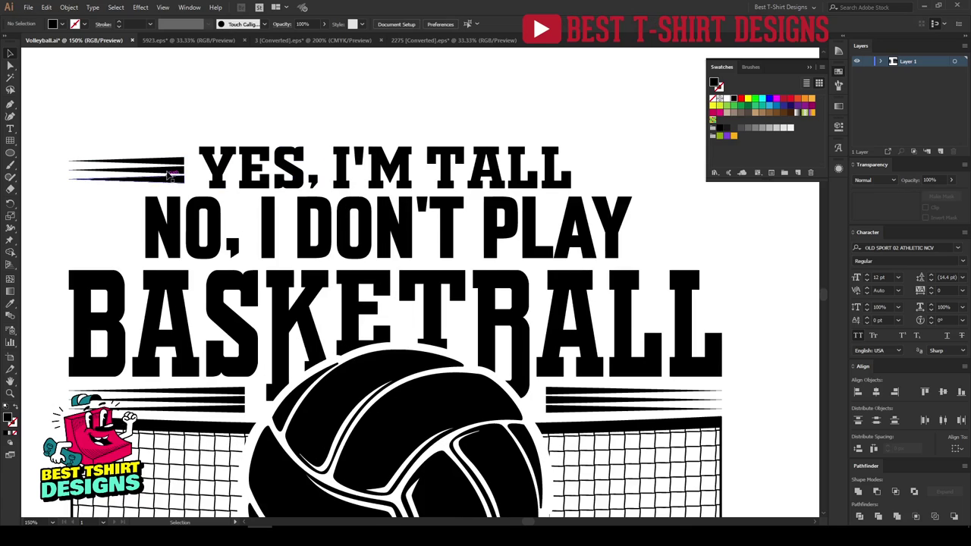
left_click_drag(161, 177, 674, 162)
left_click_drag(678, 207, 549, 213)
left_click(563, 294)
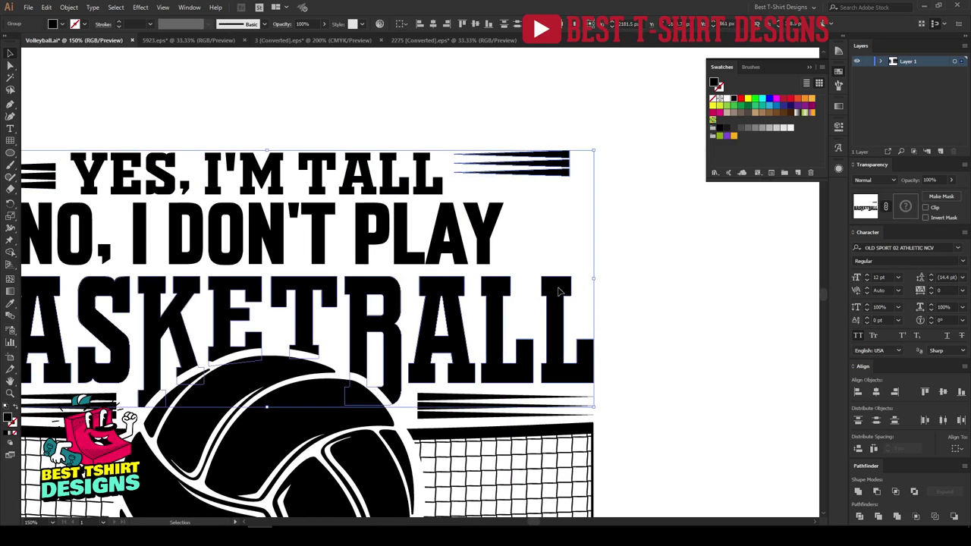
left_click(446, 25)
left_click(553, 98)
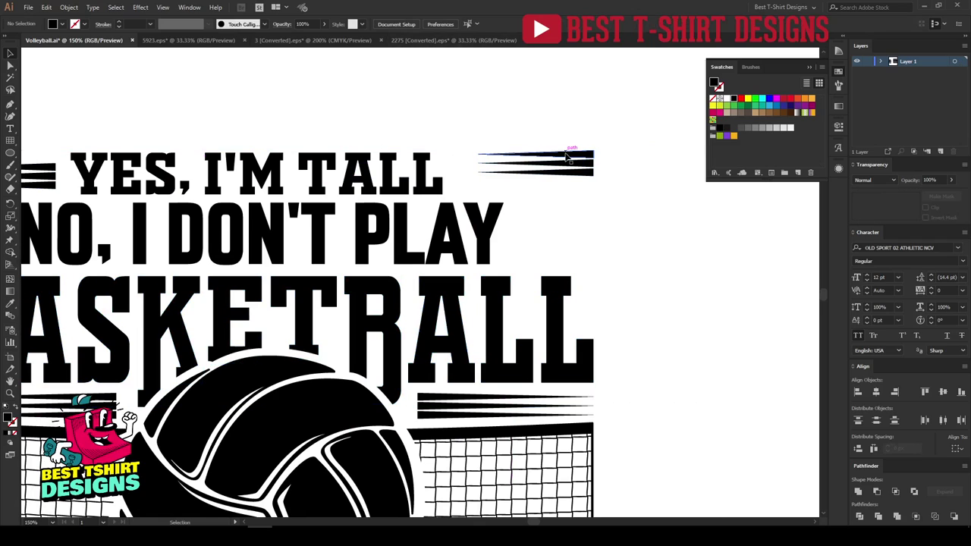
Step: Reflect the duplicated accent lines horizontally so their tapered ends point outward
left_click(567, 157)
key("ctrl+r")
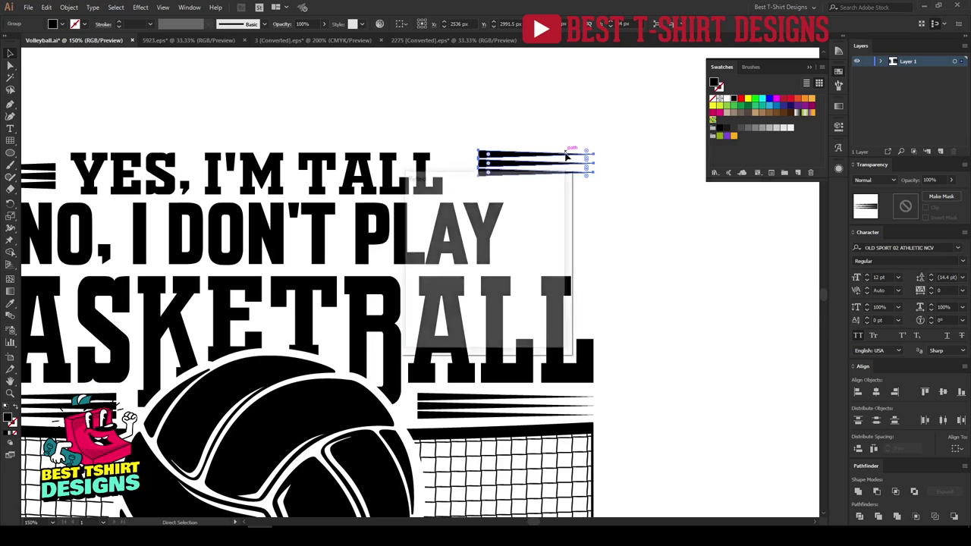
key("Return")
Step: Vertically centre and evenly space YES, I'M TALL between its accent lines, and nudge the whole row down slightly
key("ctrl+1")
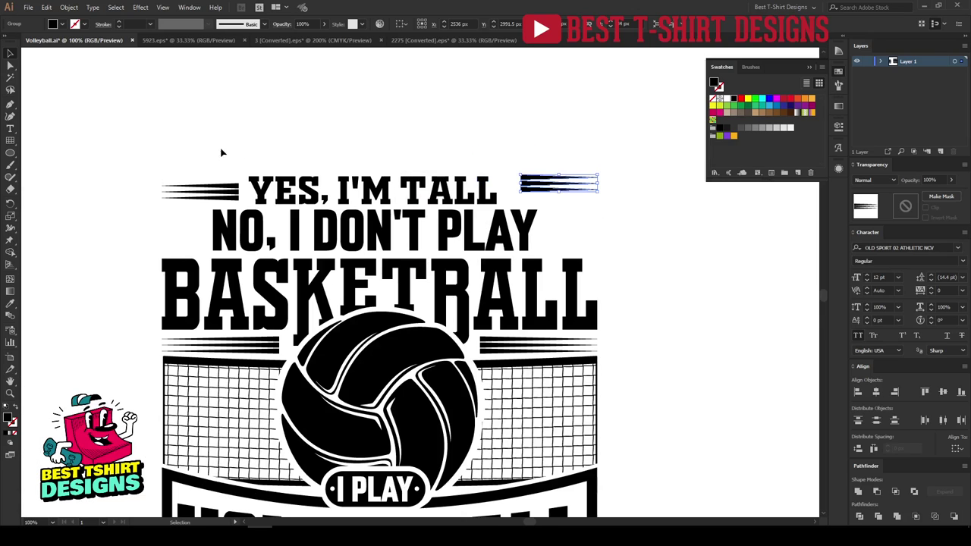
left_click_drag(291, 194, 540, 205)
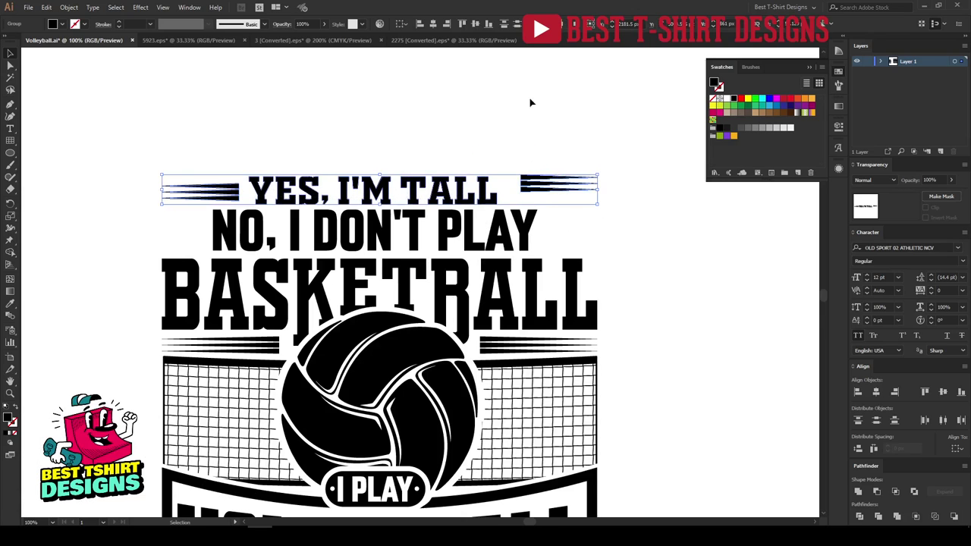
left_click(474, 25)
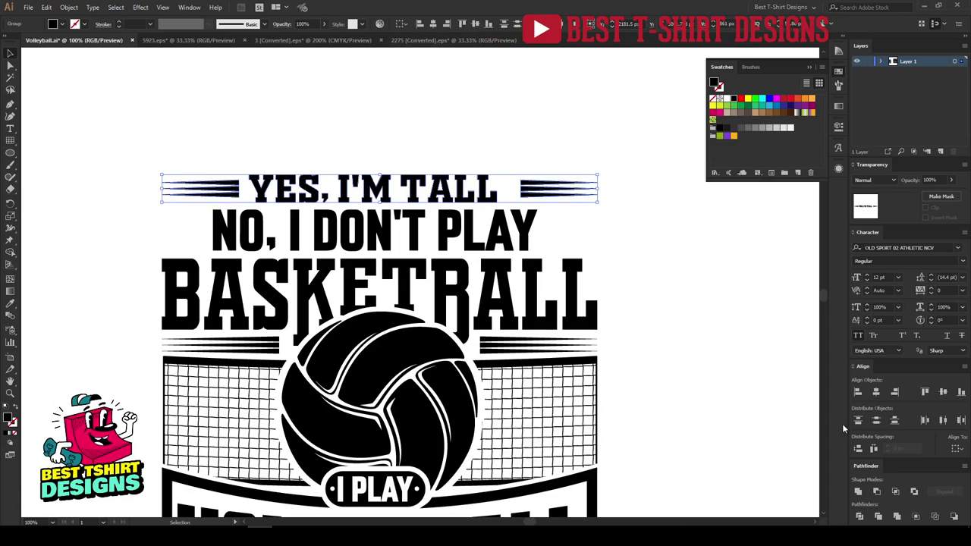
left_click(873, 449)
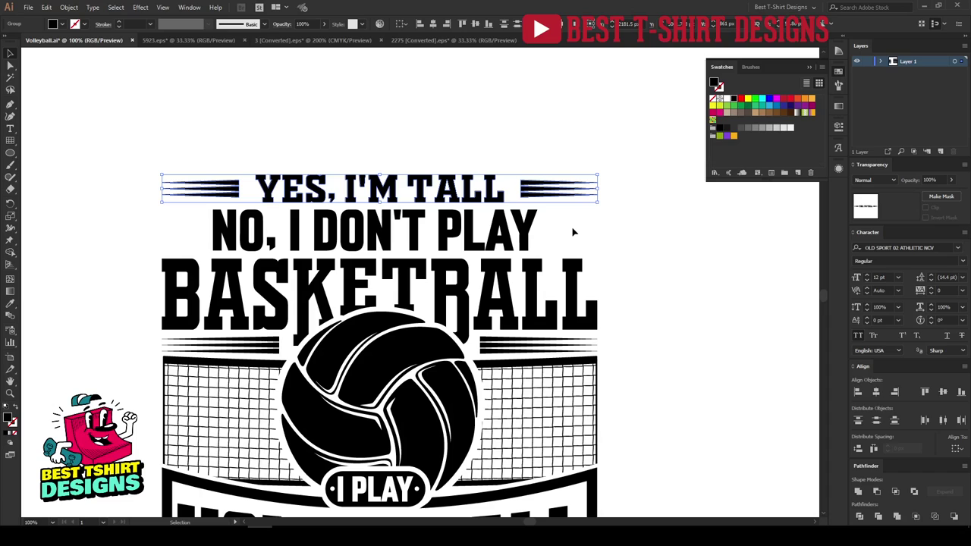
key("Down")
key("Down")
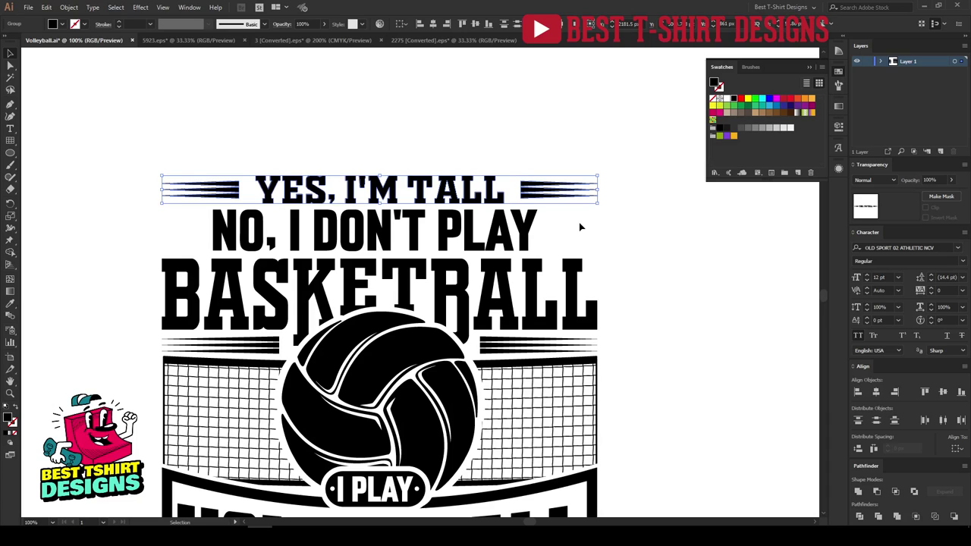
left_click(233, 119)
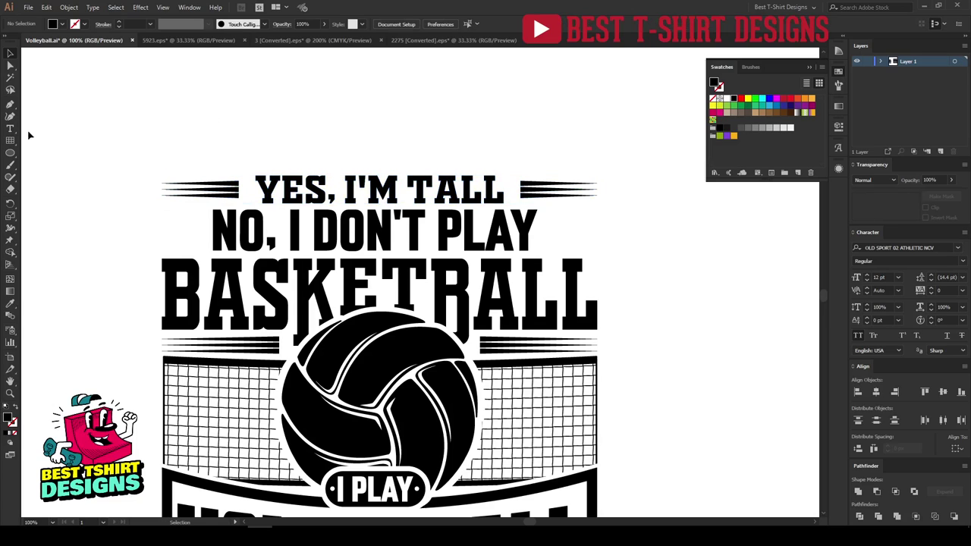
Step: Draw a black five-pointed star before NO, I DON'T PLAY and duplicate it at the other end of the line
left_click_drag(10, 152, 46, 200)
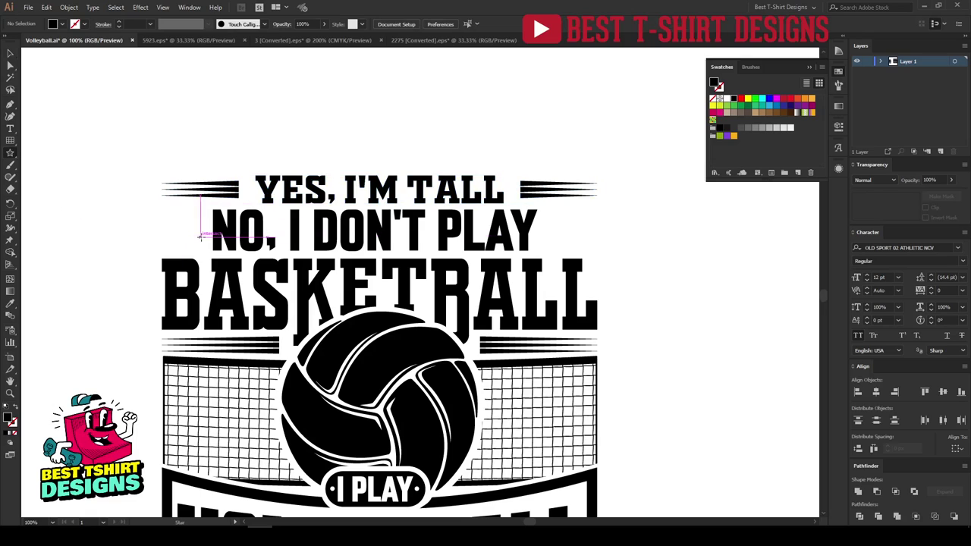
left_click_drag(187, 230, 583, 233)
key("v")
Step: Align the right star with BASKETBALL's right edge and the left star with its left edge
left_click(579, 273, "shift")
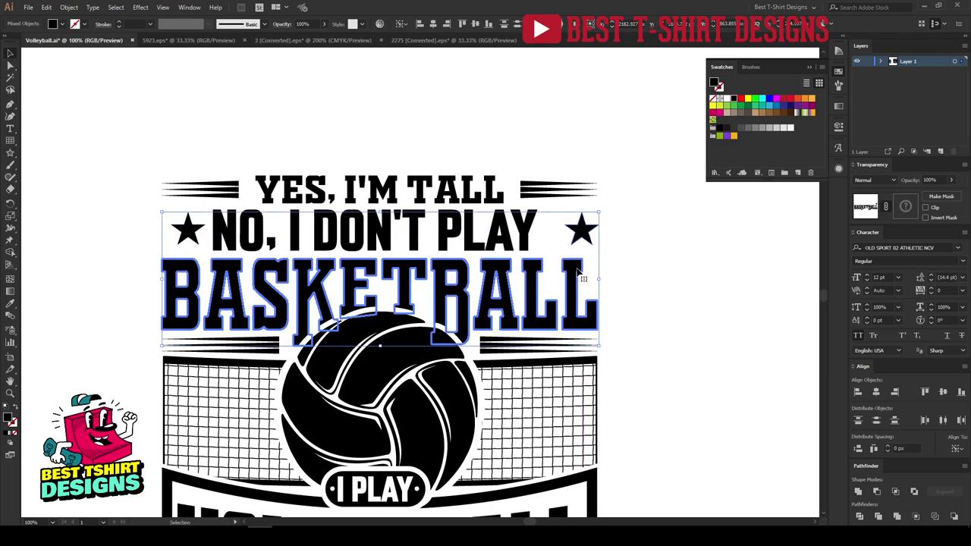
left_click(446, 24)
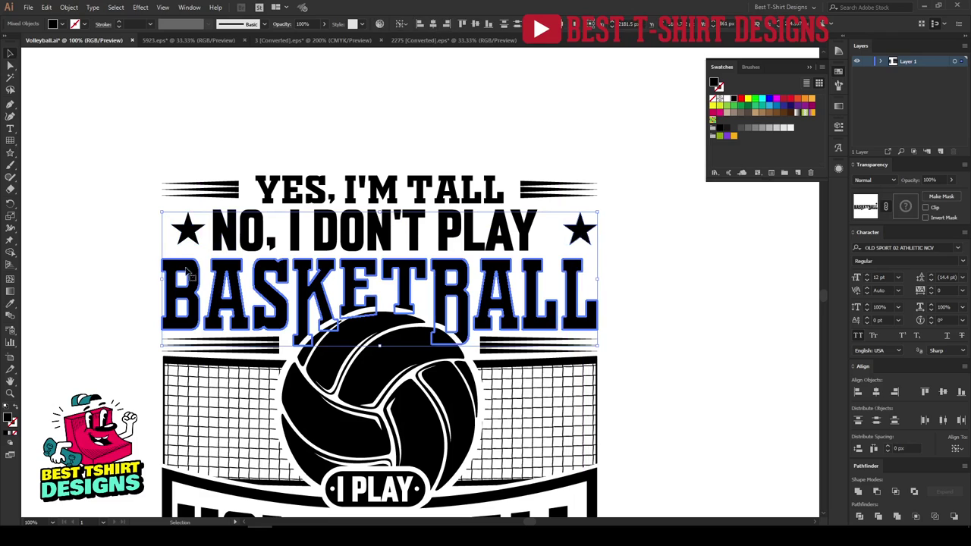
left_click(184, 232)
left_click(188, 265, "shift")
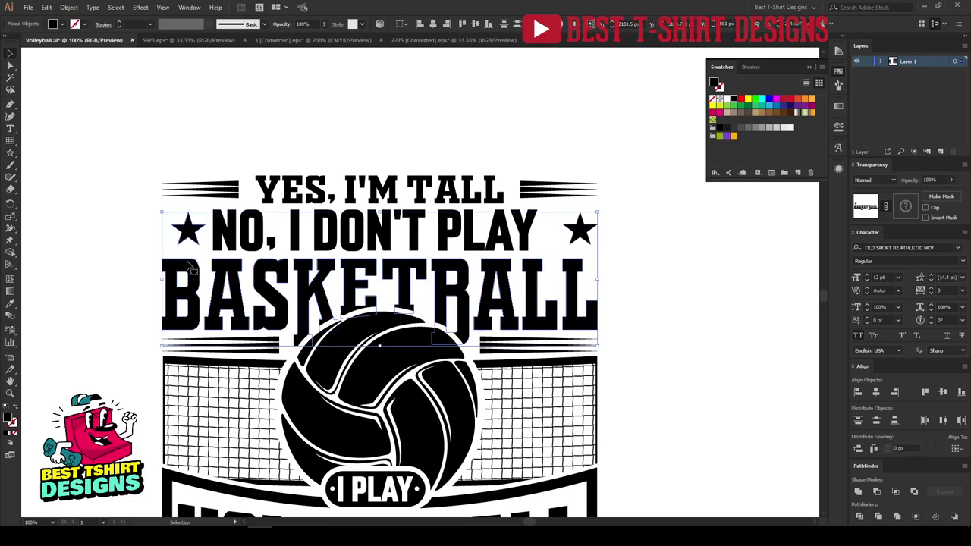
left_click(188, 266)
left_click(418, 25)
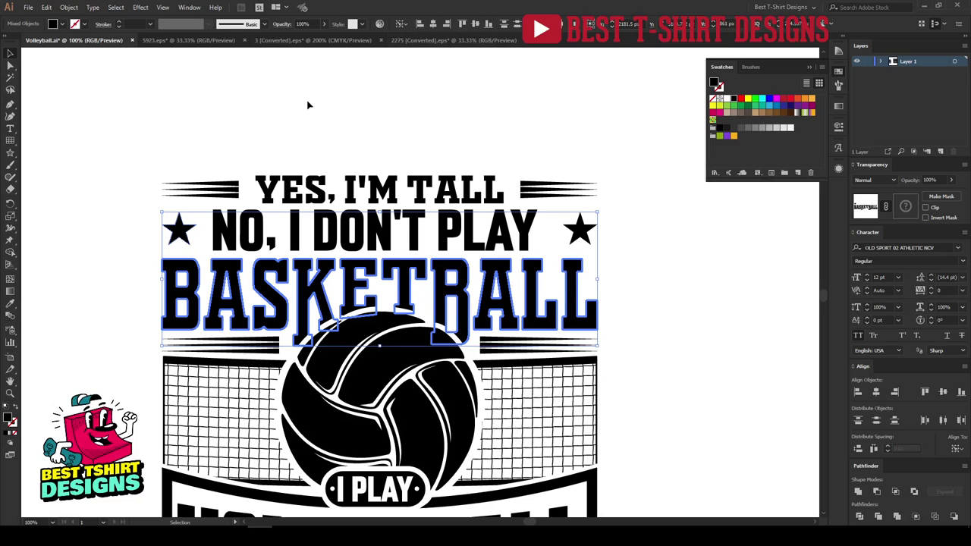
left_click(308, 105)
Step: Vertically centre and evenly space NO, I DON'T PLAY between the two stars, and group the row
left_click_drag(149, 220, 596, 250)
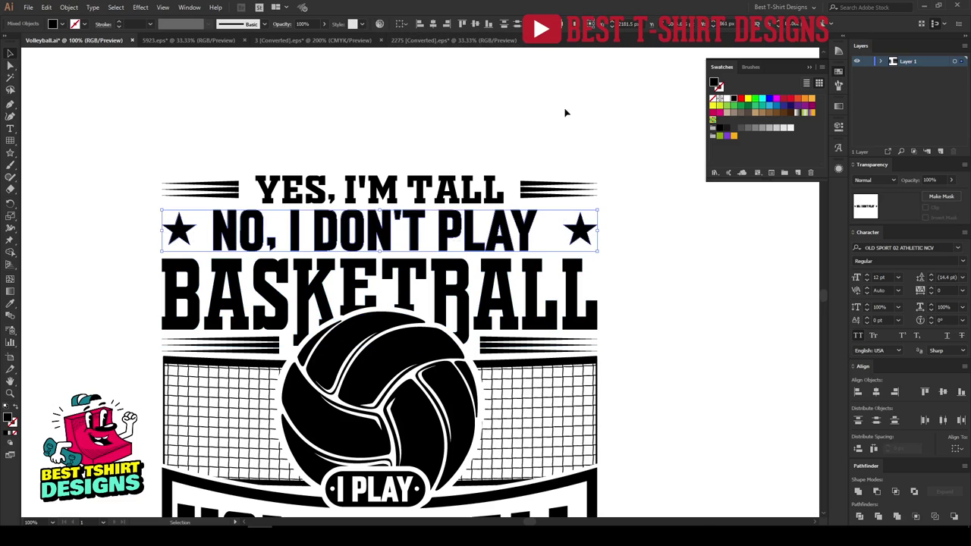
left_click(477, 27)
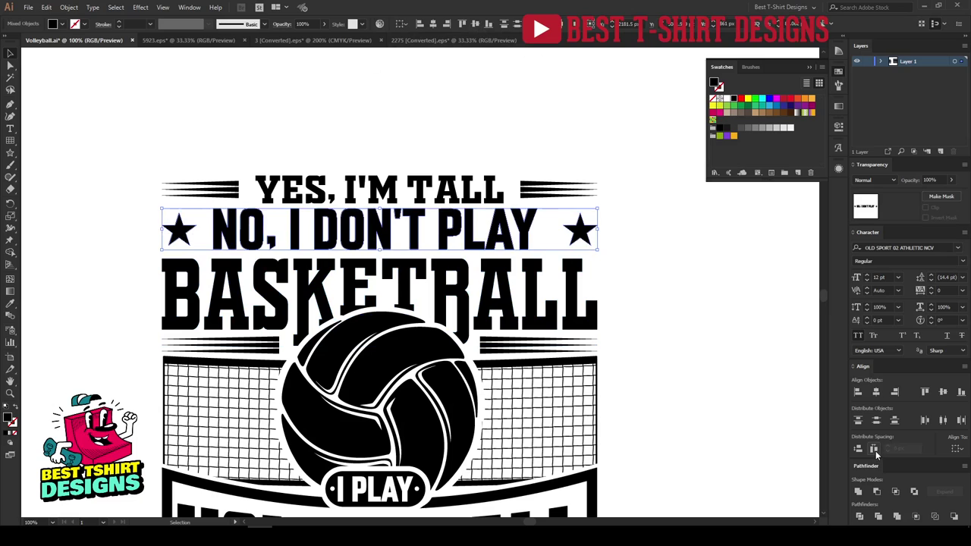
key("ctrl+g")
key("ctrl+minus")
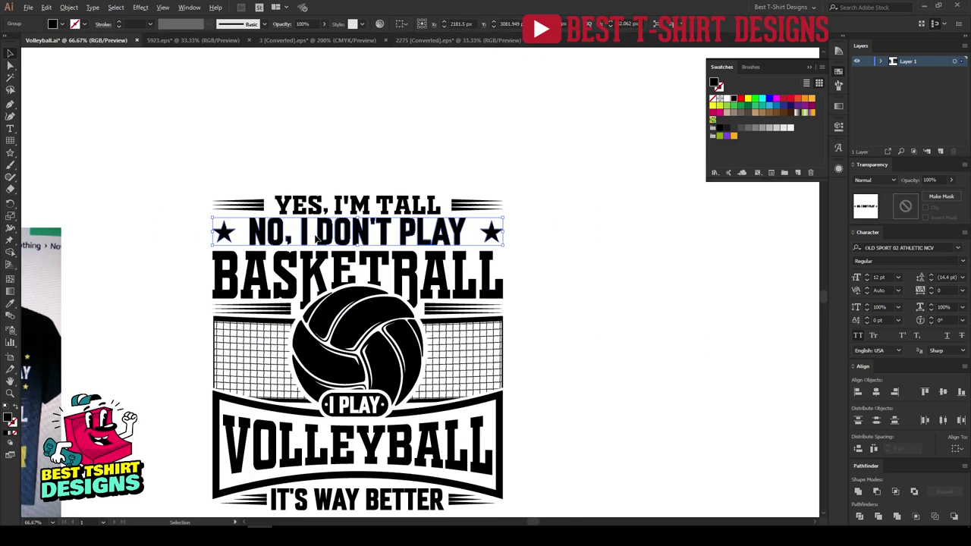
Step: Group BASKETBALL, the accent lines under it and the volleyball, net and VOLLEYBALL banner artwork together
left_click(319, 265)
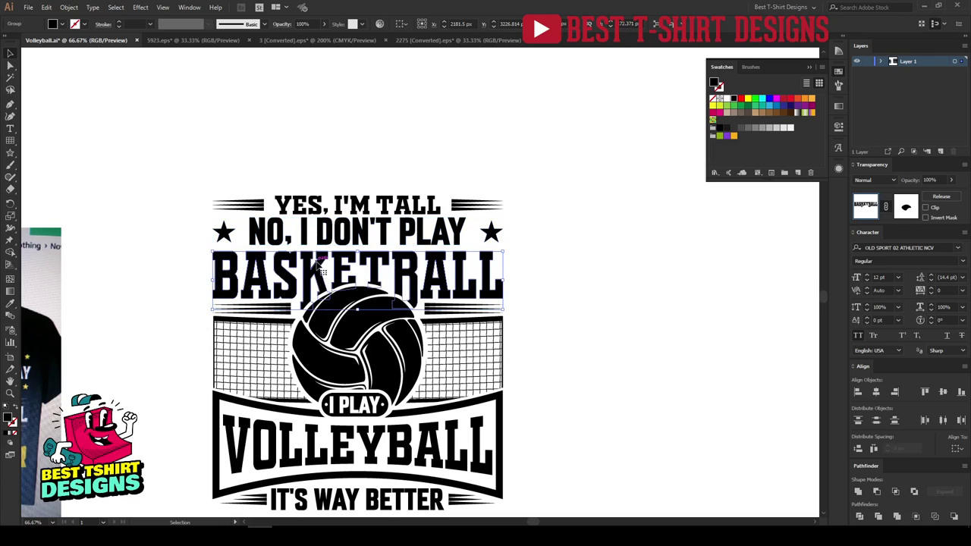
left_click(456, 310, "shift")
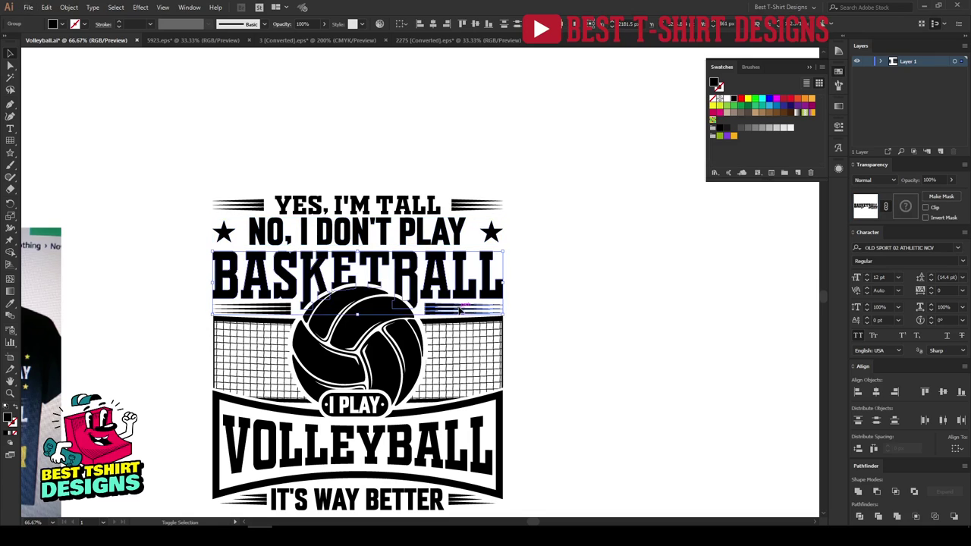
left_click(282, 311, "shift")
left_click(317, 343, "shift")
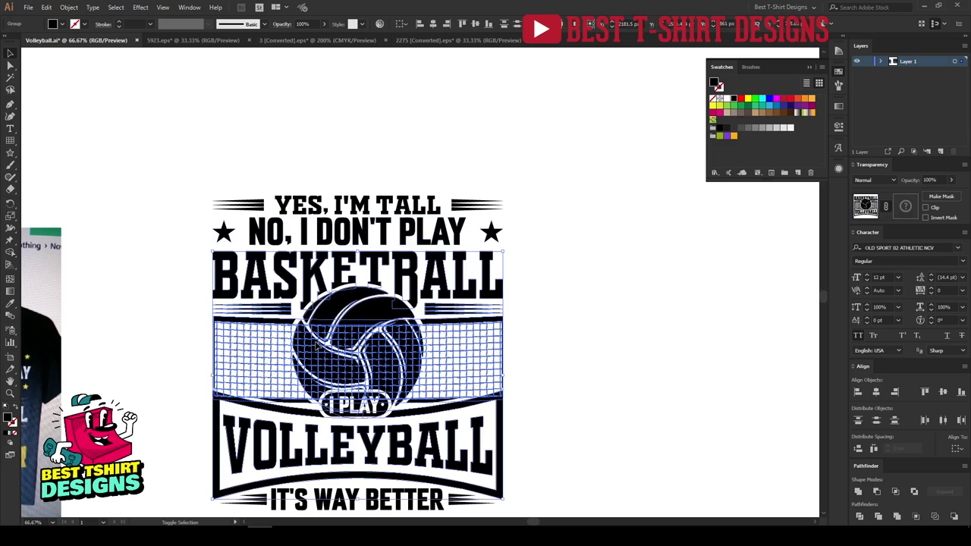
key("ctrl+g")
scroll(363, 237, "down", 1)
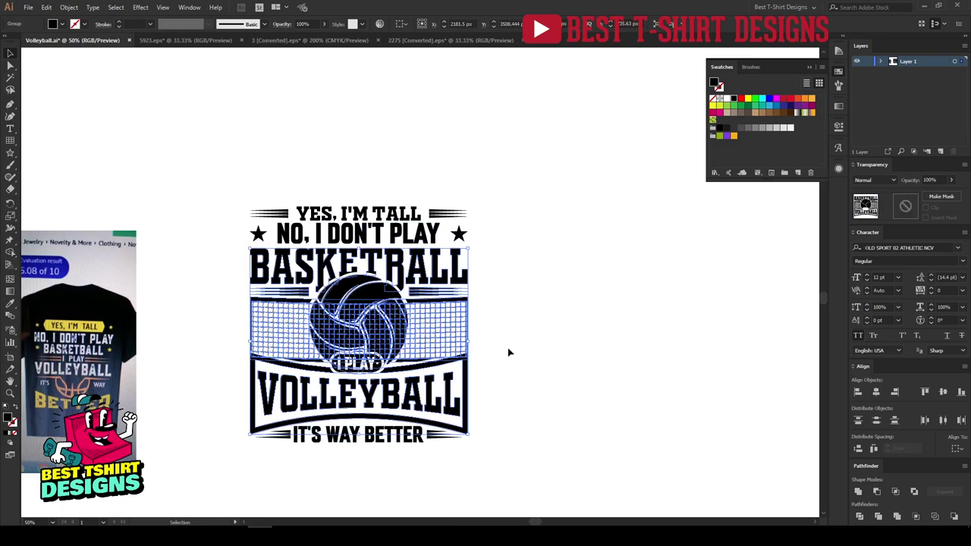
Step: Select the entire design to check the horizontal alignment of its rows
left_click(502, 468)
left_click_drag(501, 468, 165, 124)
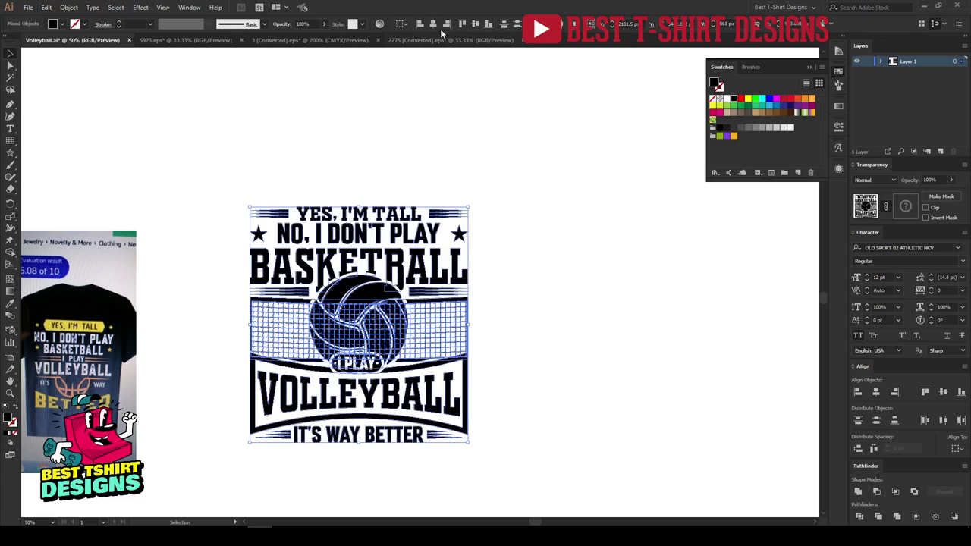
left_click(390, 135)
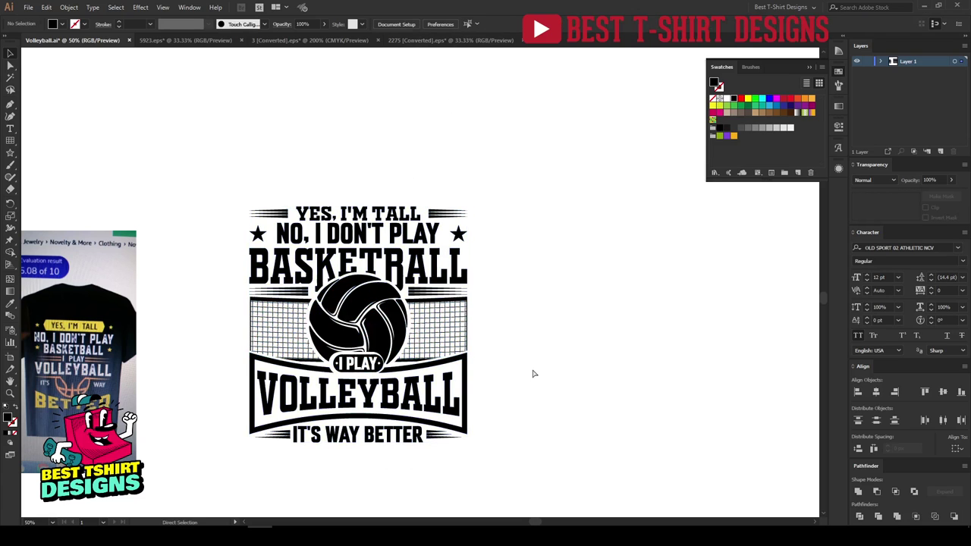
Step: Examine the I PLAY badge and its rounded black shape up close where it overlaps the volleyball and banner
left_click(374, 381)
scroll(375, 382, "up", 2)
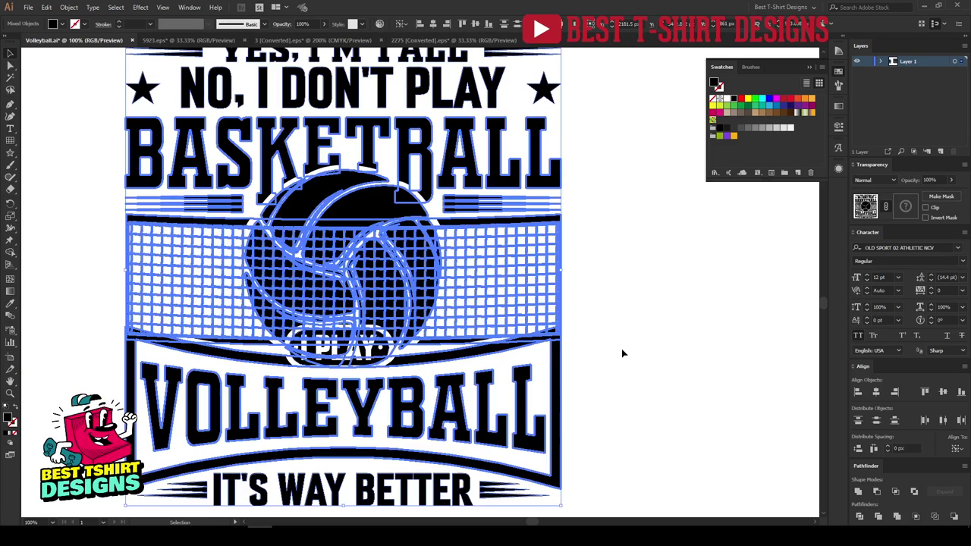
left_click(622, 351)
left_click(352, 367)
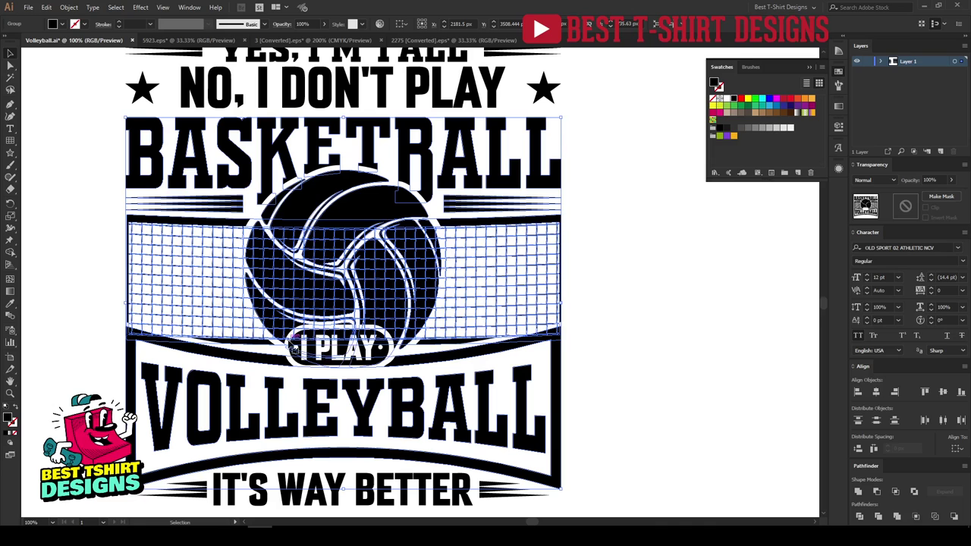
scroll(301, 367, "up", 4)
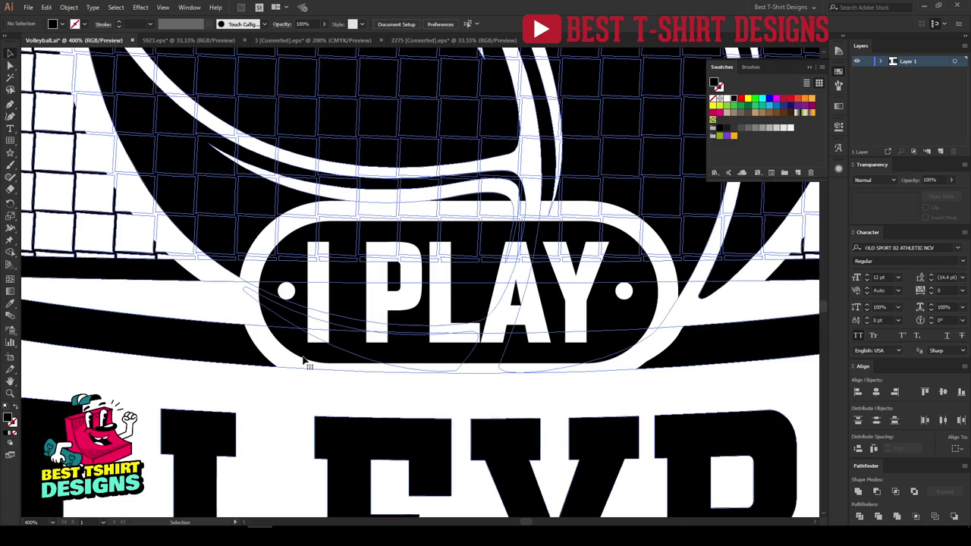
left_click(270, 323)
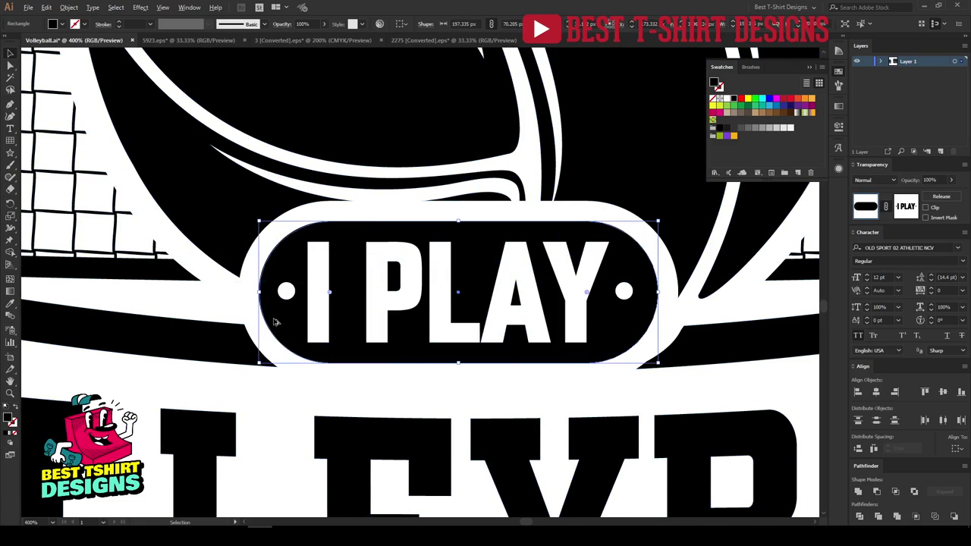
scroll(274, 322, "down", 2)
left_click(568, 350, "ctrl")
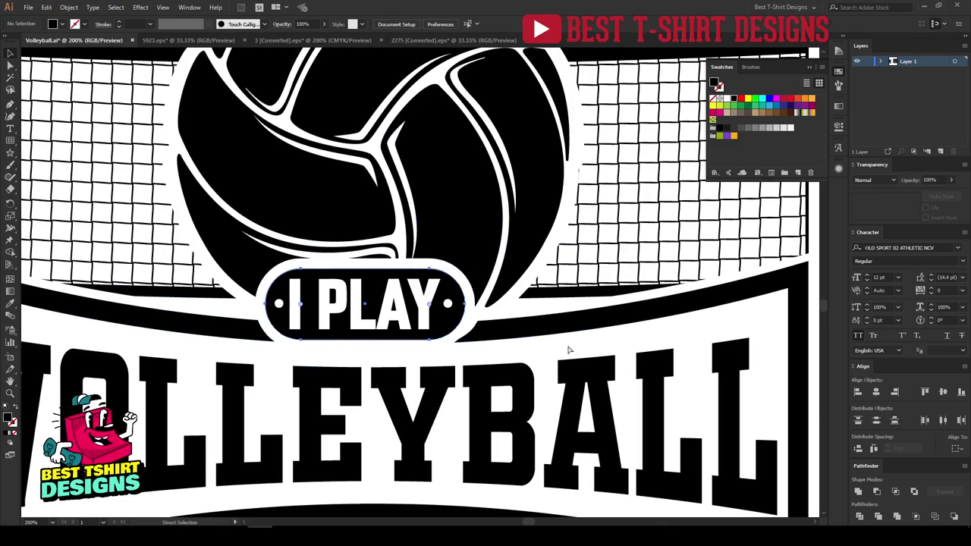
key("ctrl+z")
key("ctrl+shift+z")
Step: Select the BASKETBALL and volleyball group, and the whole design, to check how the artwork is grouped and laid out
scroll(418, 330, "down", 3)
left_click(576, 323)
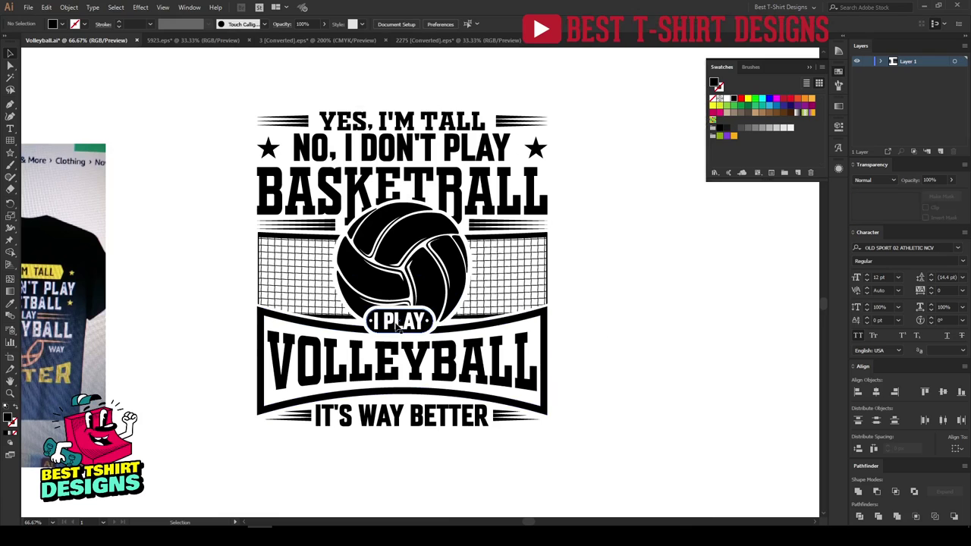
left_click(410, 280, "shift")
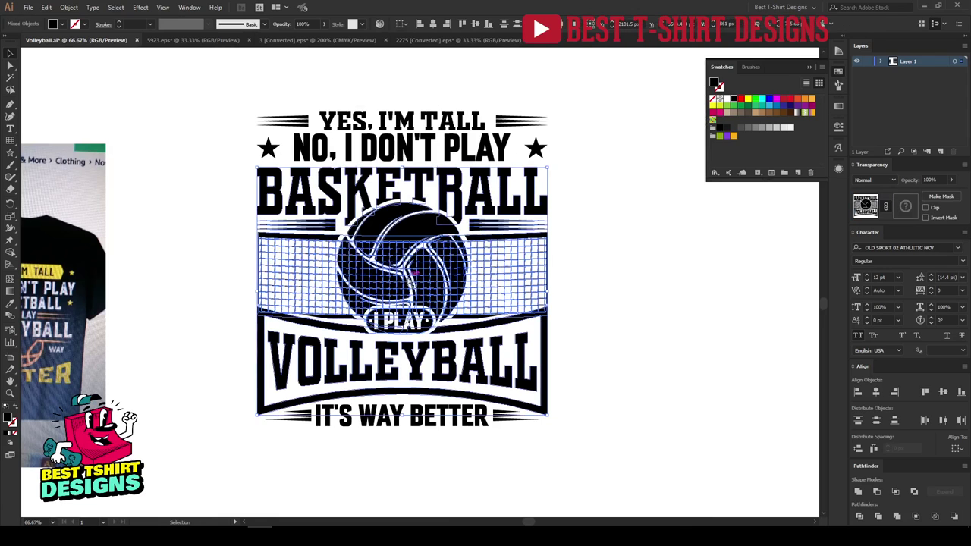
left_click_drag(225, 93, 594, 465)
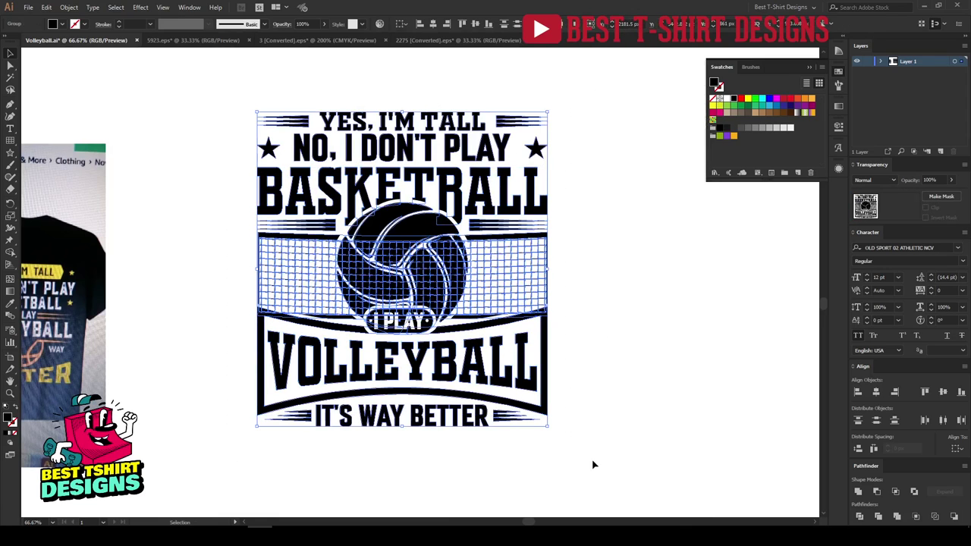
left_click(385, 75)
left_click_drag(229, 79, 635, 496)
left_click(610, 345)
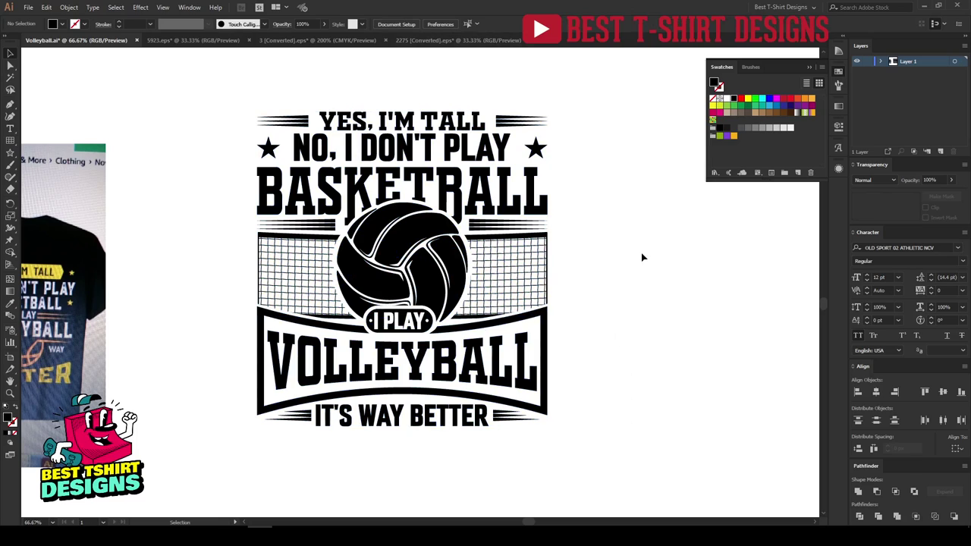
key("m")
left_click_drag(227, 85, 601, 460)
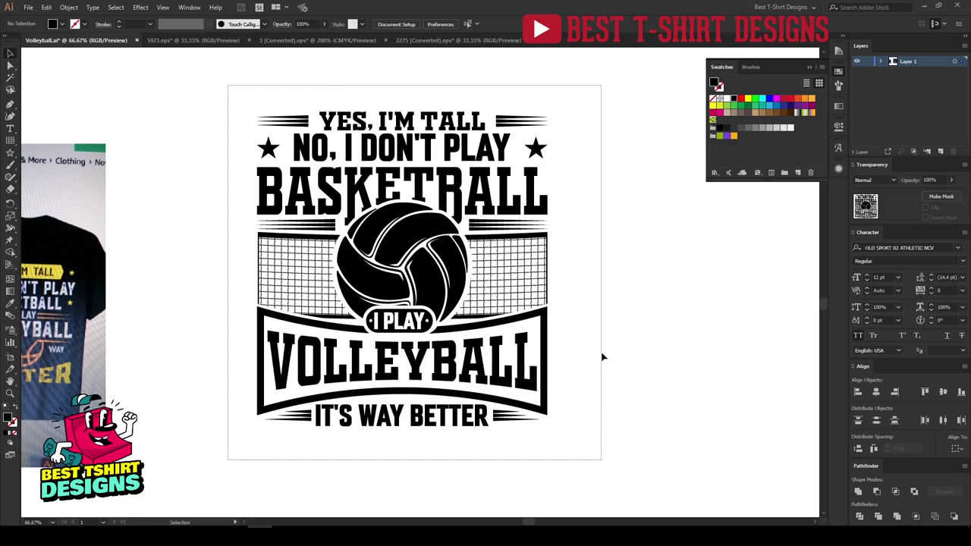
key("ctrl+z")
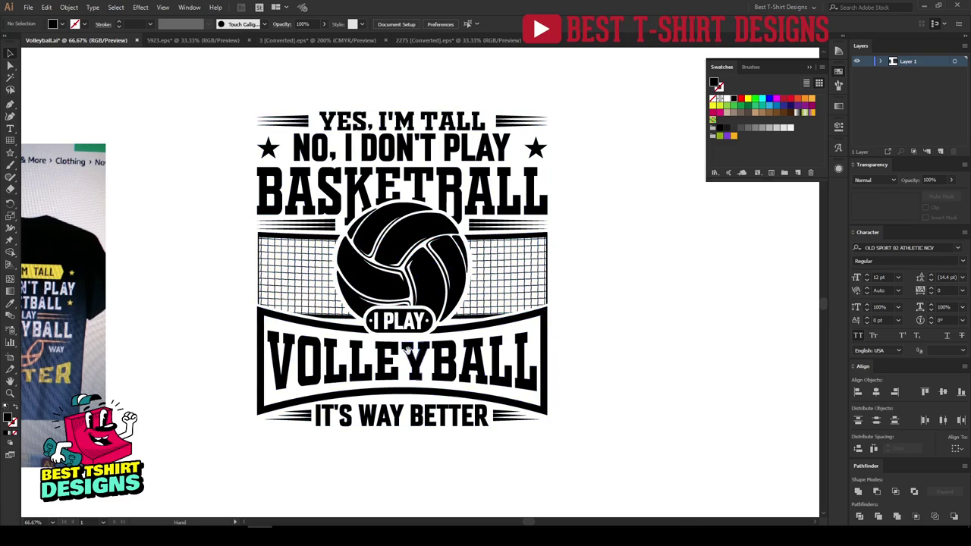
Step: Compare the finished black design with the reference T-shirt photo beside it
left_click_drag(416, 352, 526, 335)
left_click_drag(214, 281, 293, 263)
left_click(301, 266)
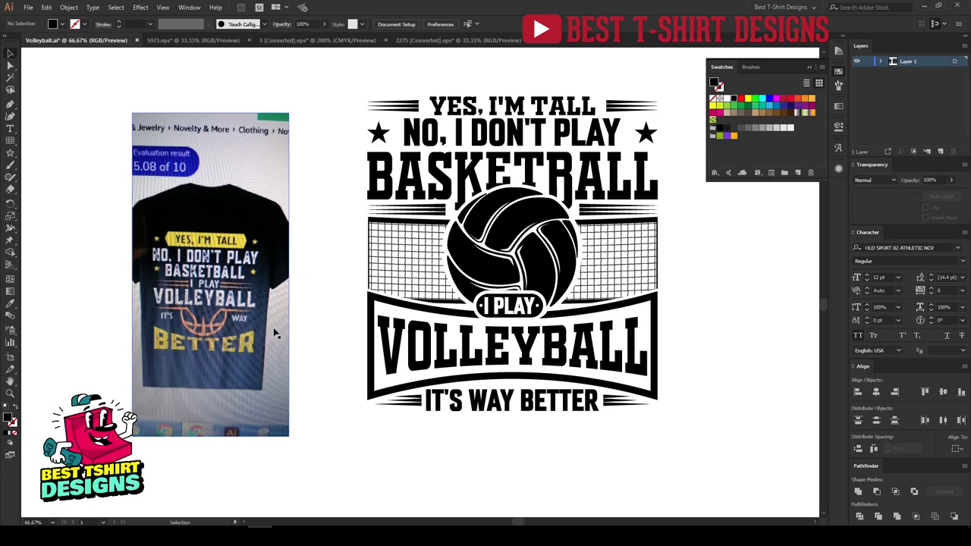
left_click(206, 285)
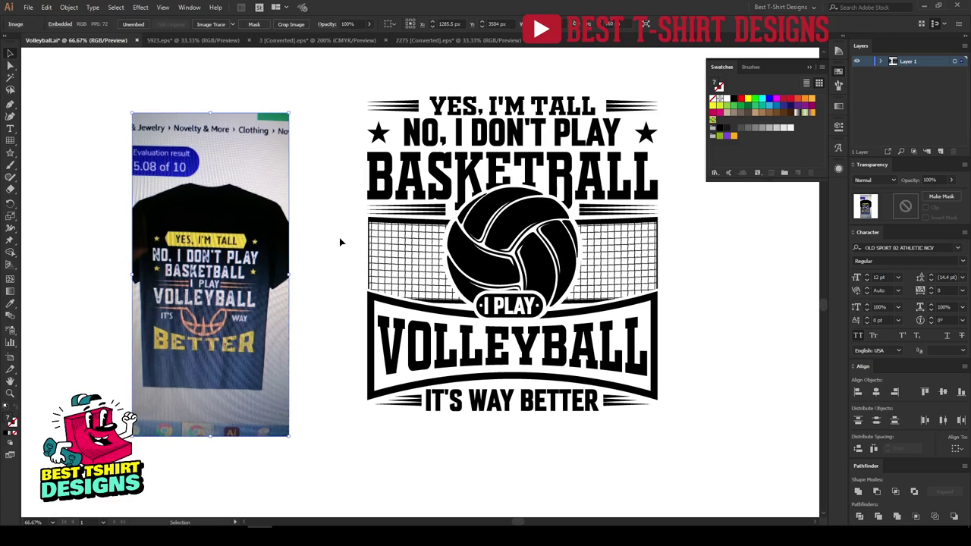
left_click(318, 247)
mouse_move(71, 166)
left_mouse_down()
mouse_move(312, 406)
mouse_move(117, 260)
mouse_move(82, 174)
left_mouse_up()
left_click(325, 336)
left_click(303, 243)
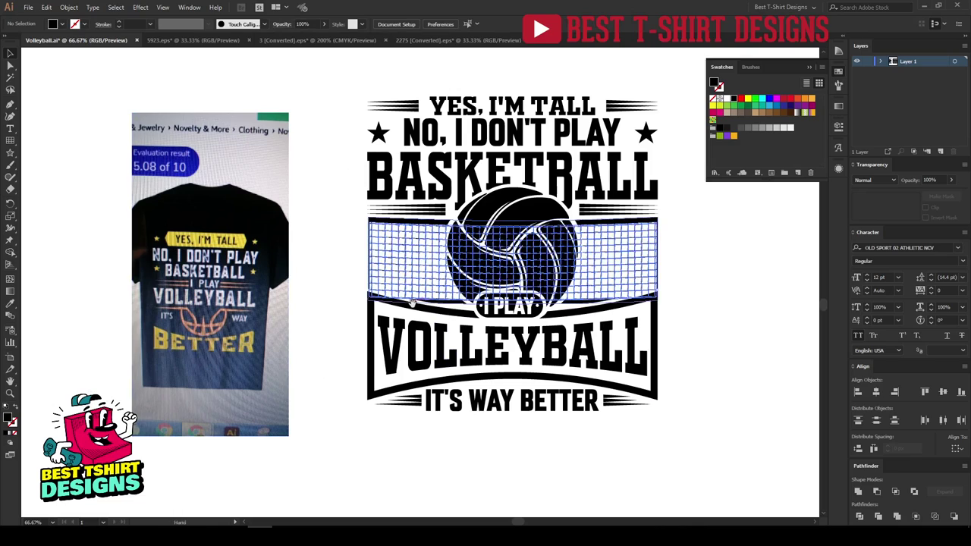
Step: Duplicate the whole design to the right of the original and fill the copy with dark red
scroll(412, 302, "right", 3)
scroll(258, 227, "down", 1)
left_click_drag(231, 114, 506, 429)
left_click_drag(355, 252, 595, 251)
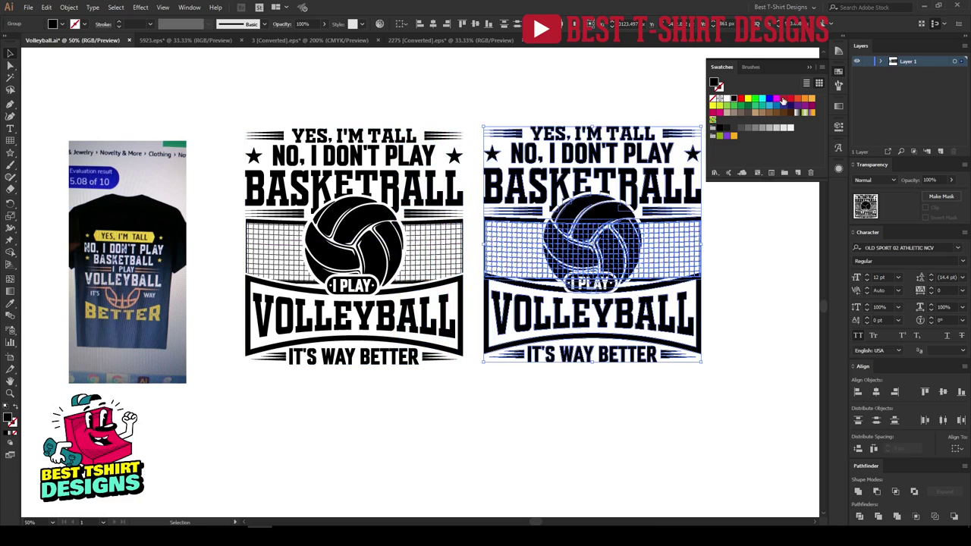
left_click(784, 99)
left_click(764, 273)
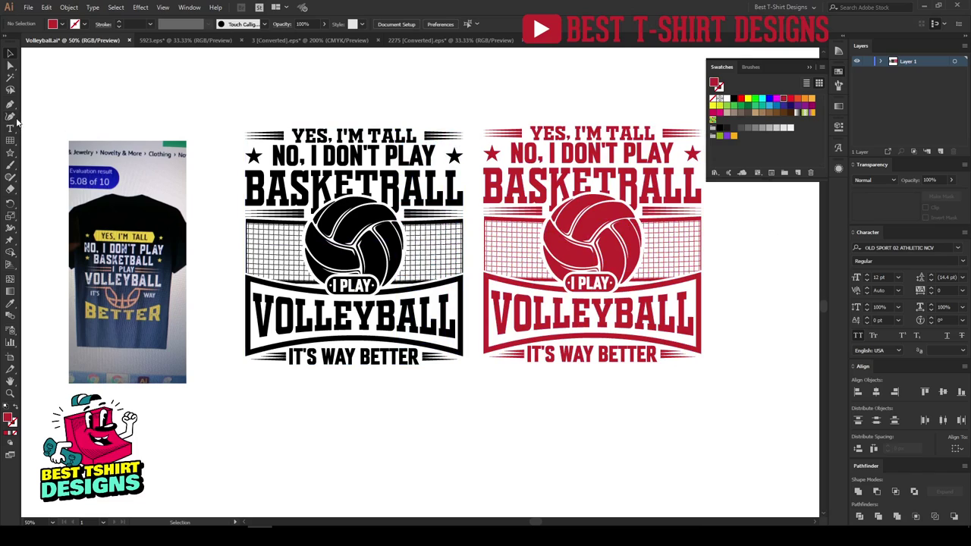
Step: Draw a black rectangle about 1016 × 1090 px around the red copy and send it behind the artwork
left_click(12, 143)
left_click(12, 154)
left_click(12, 154)
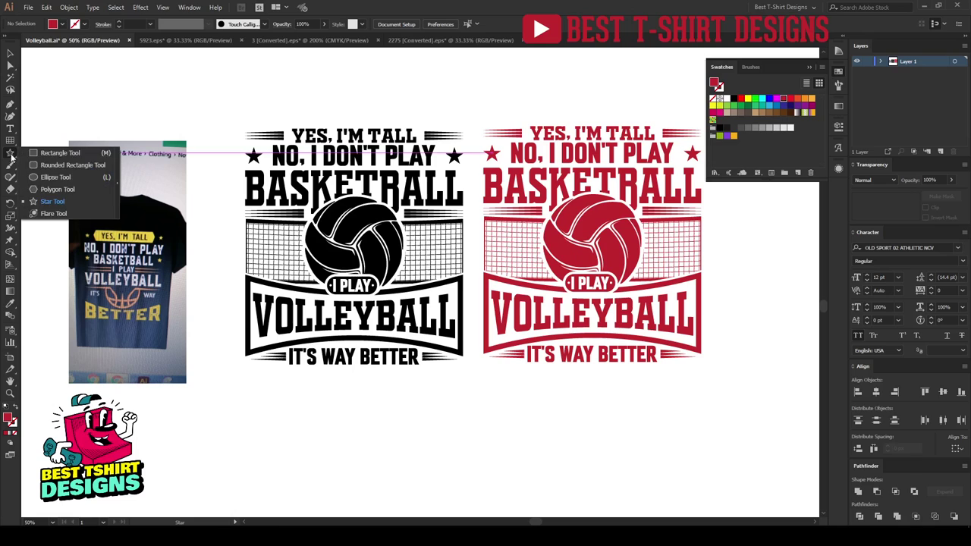
left_click(53, 153)
left_click_drag(474, 111, 730, 385)
left_click(734, 99)
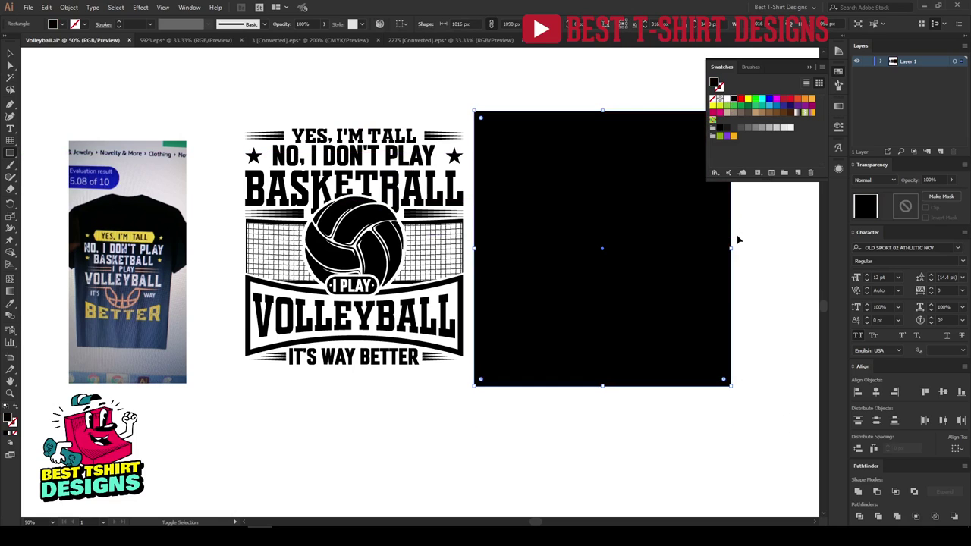
key("ctrl+shift+[")
key("v")
key("ctrl+equal")
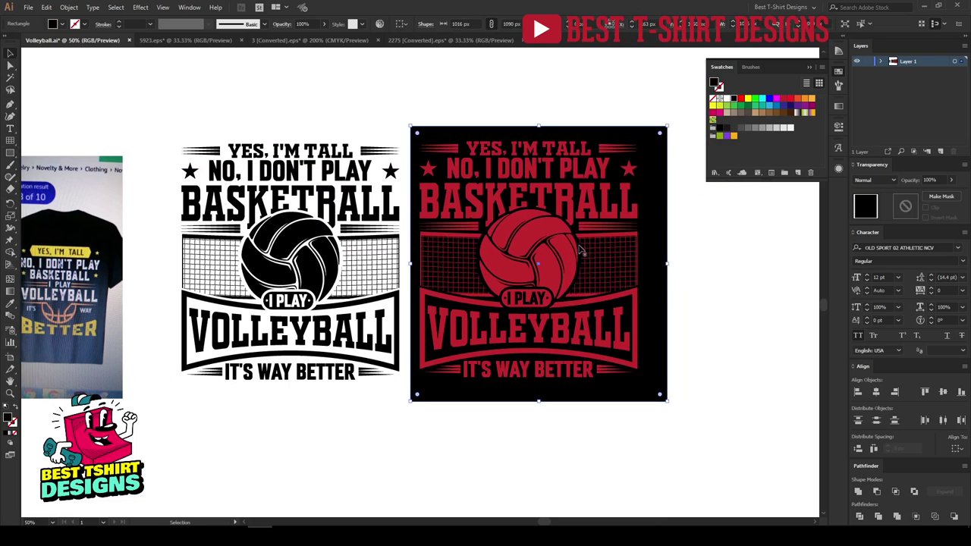
Step: Recolour the whole red design on the black rectangle white, and put the swatches away
left_click(585, 267)
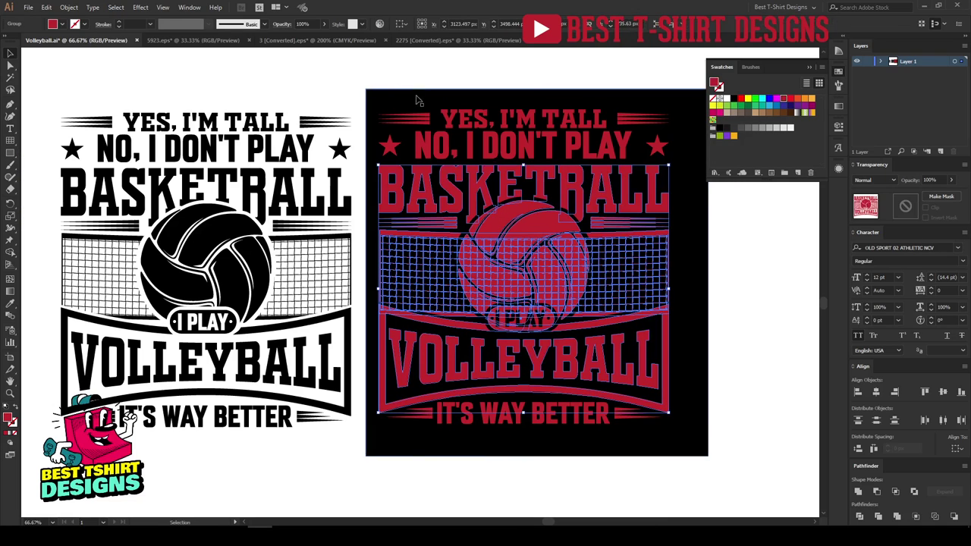
left_click_drag(377, 83, 698, 401)
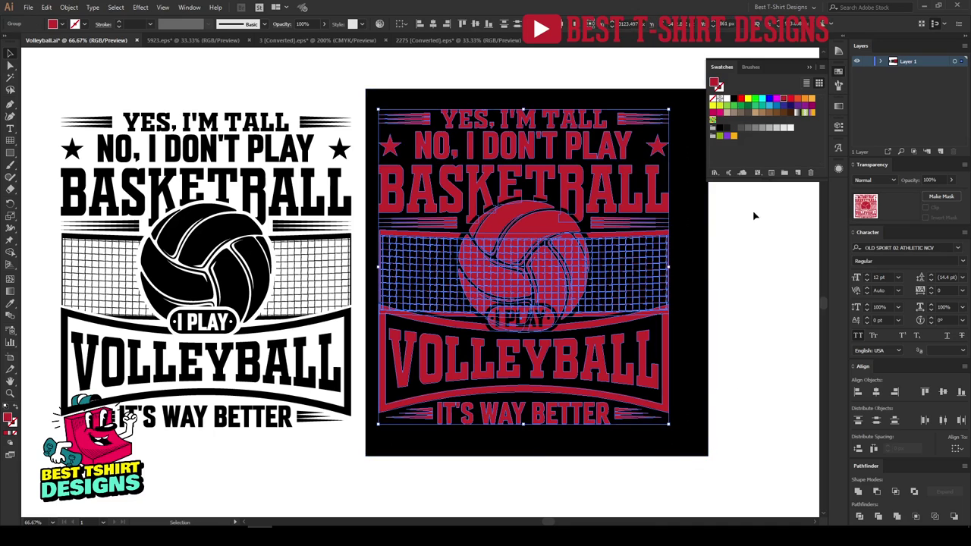
left_click(727, 101)
left_click(731, 279)
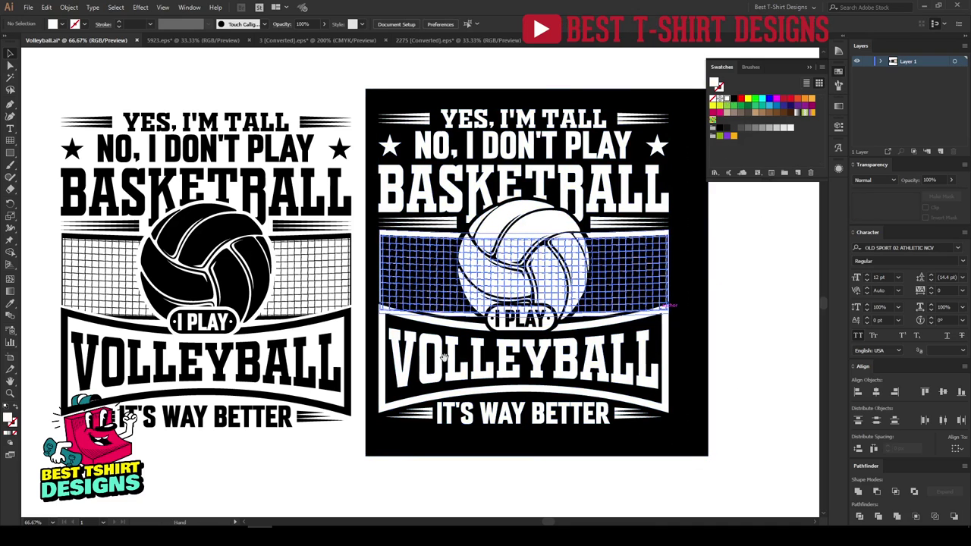
scroll(455, 425, "left", 2)
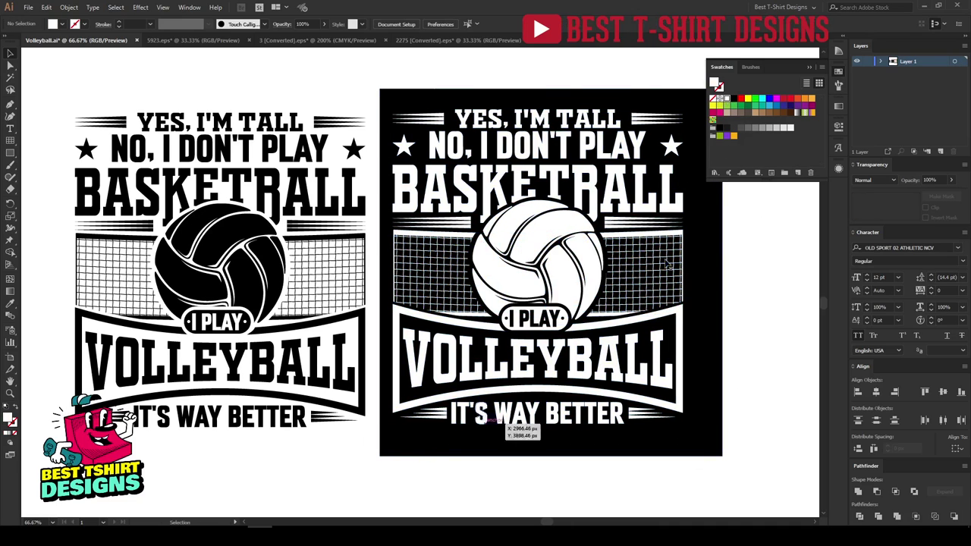
left_click(838, 72)
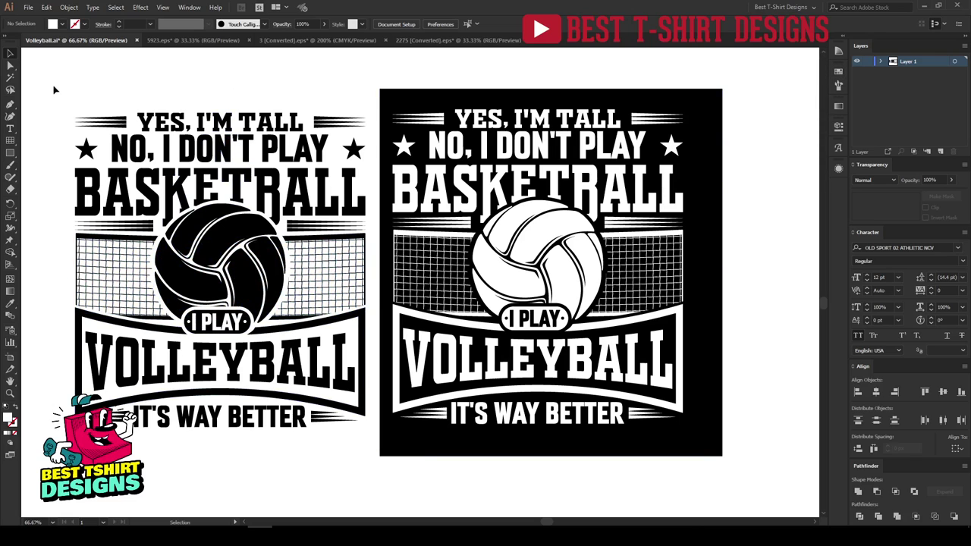
Step: Compare the black design with its white version on the black background, selecting their parts to check them
left_click_drag(54, 90, 376, 473)
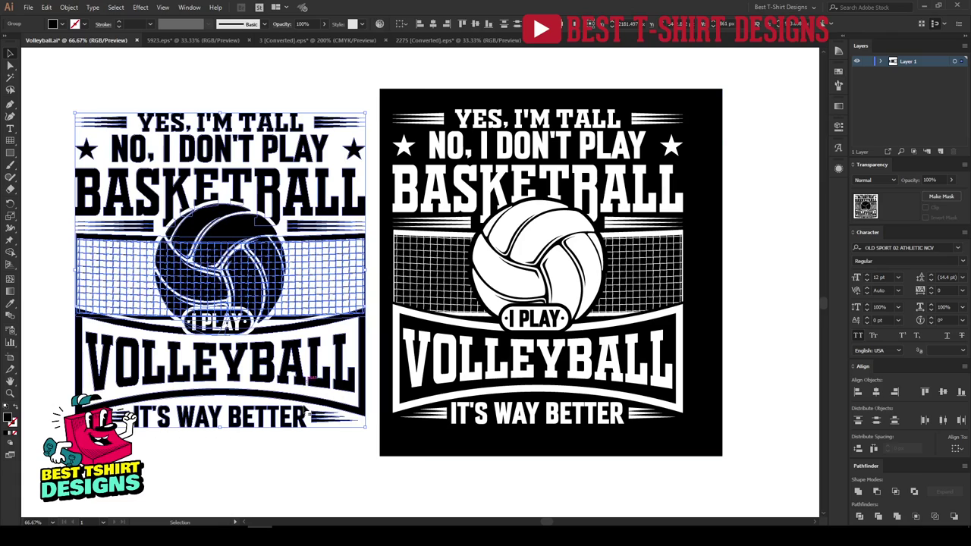
left_click(318, 459)
left_click_drag(112, 155, 372, 454)
left_click(346, 455)
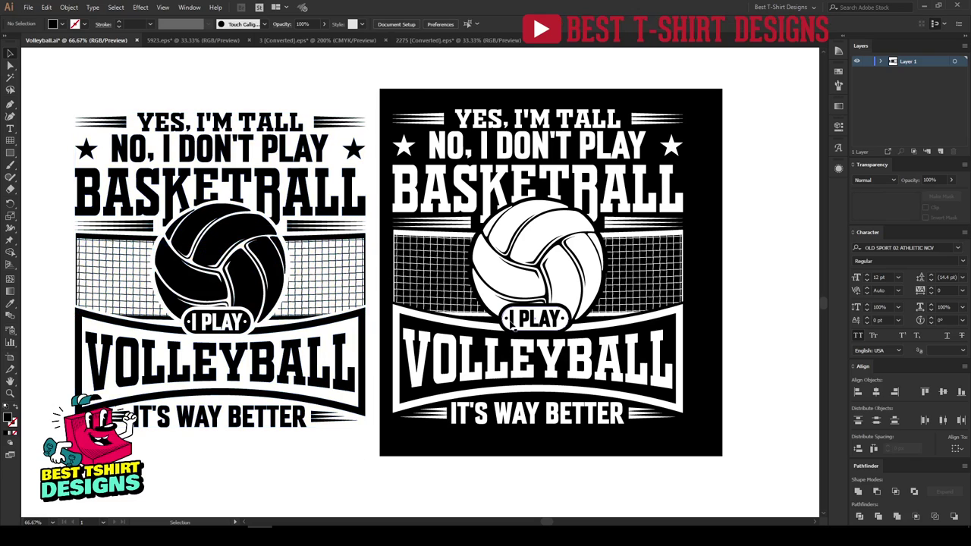
left_click(512, 322)
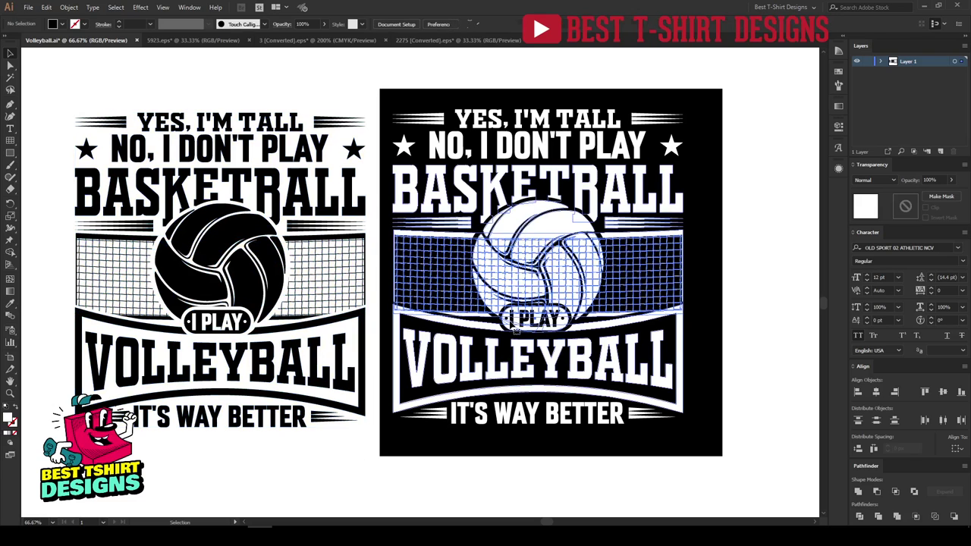
left_click(744, 311)
left_click(632, 311)
left_click(743, 267)
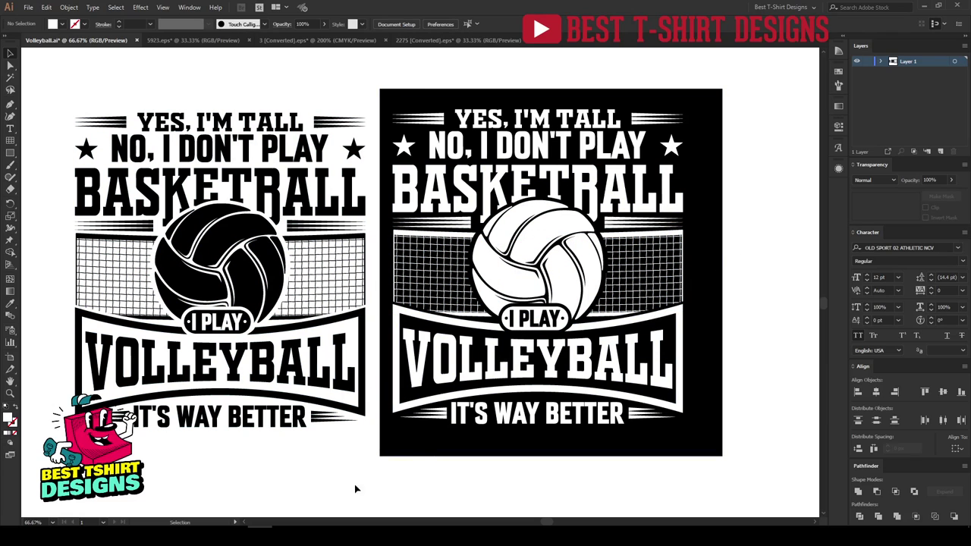
Step: Switch to the web browser and search Google Images for "volleyball color"
left_click(310, 536)
triple_click(305, 64)
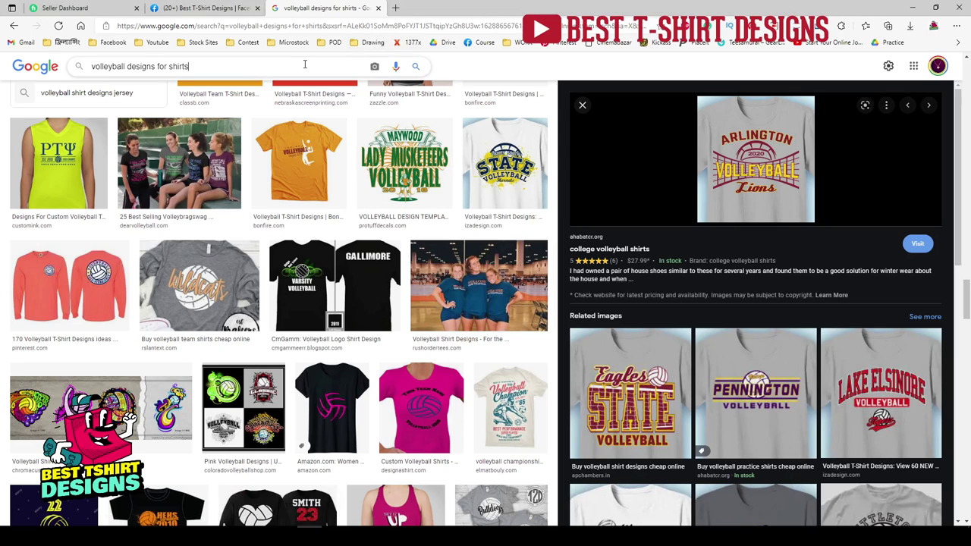
type("volleyball dc")
key("BackSpace")
key("BackSpace")
type("color")
key("Return")
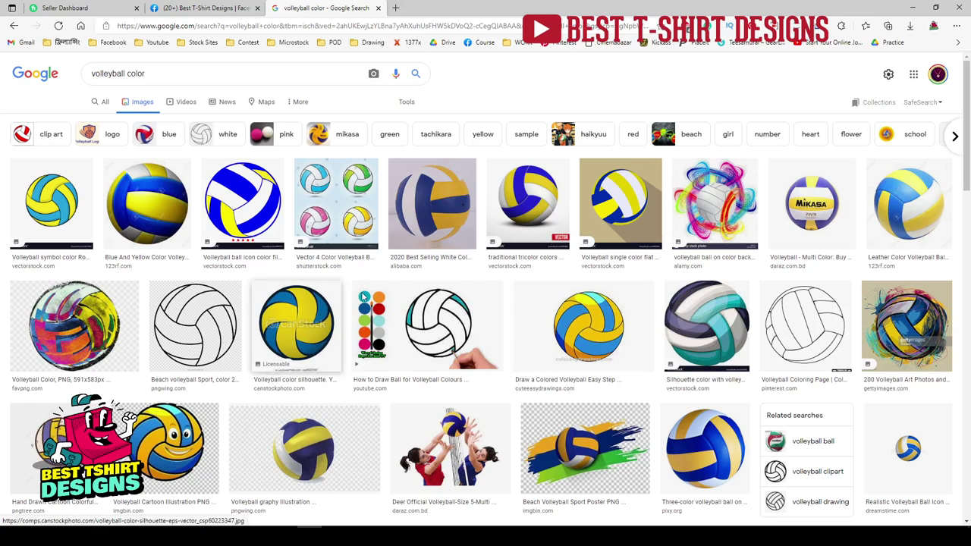
Step: Capture a screenshot of the enlarged blue, yellow and white three-color volleyball image and copy it
scroll(326, 323, "down", 2)
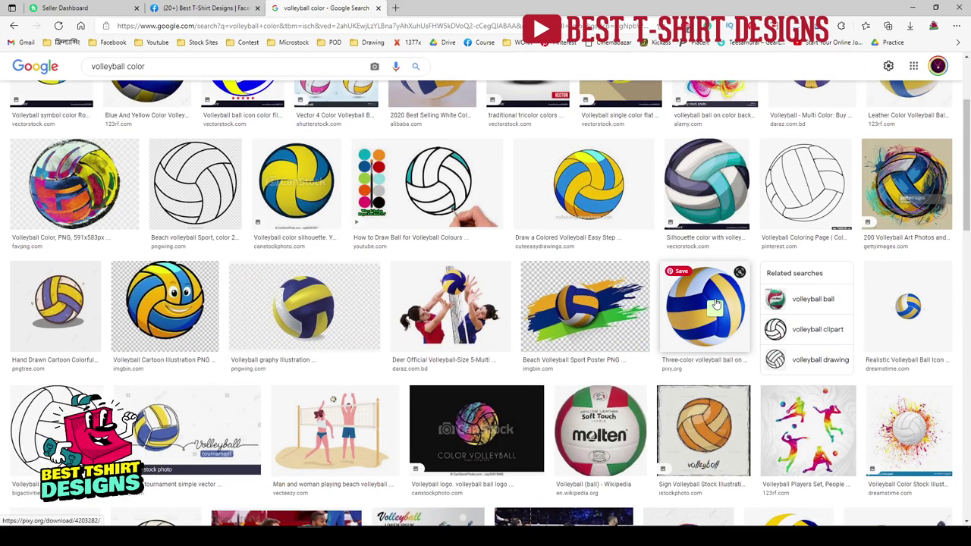
mouse_move(707, 318)
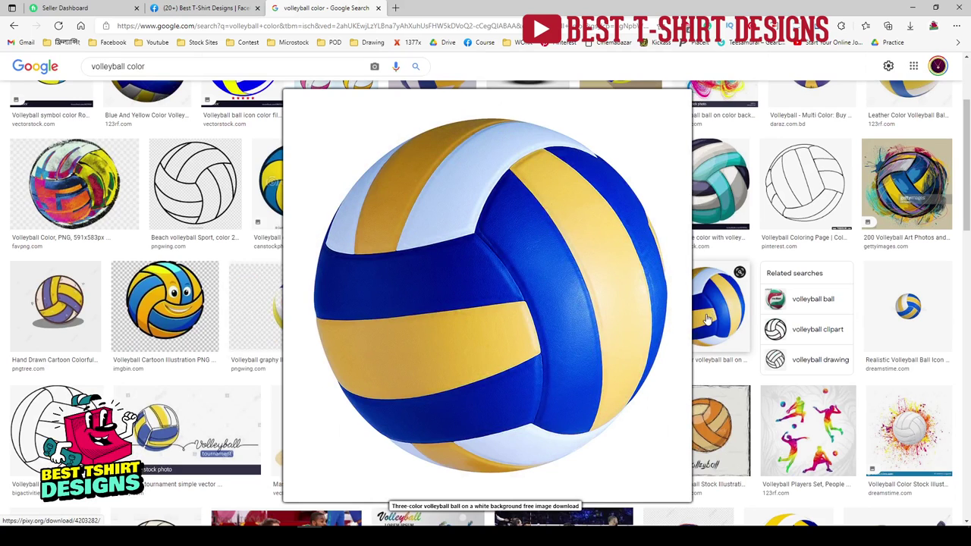
key("Print")
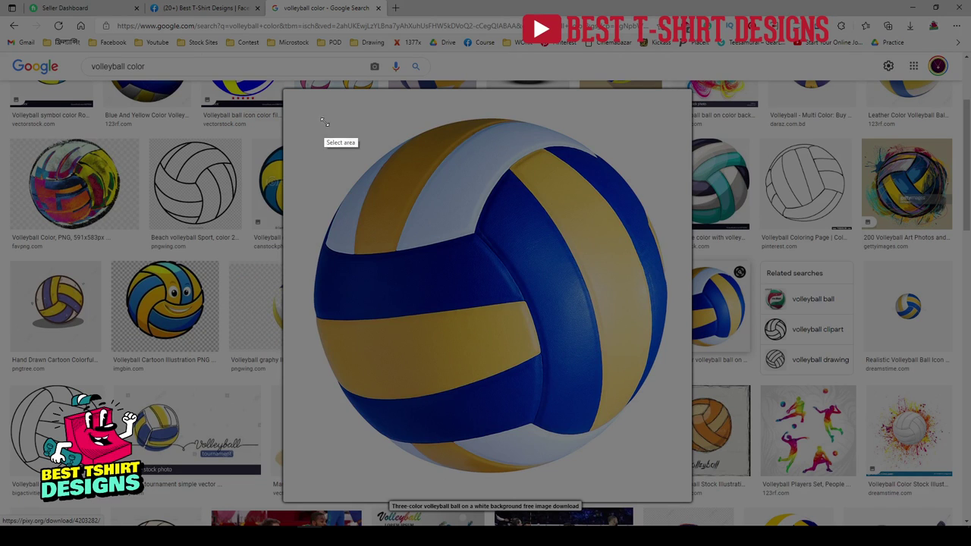
left_click_drag(324, 121, 681, 471)
key("ctrl+c")
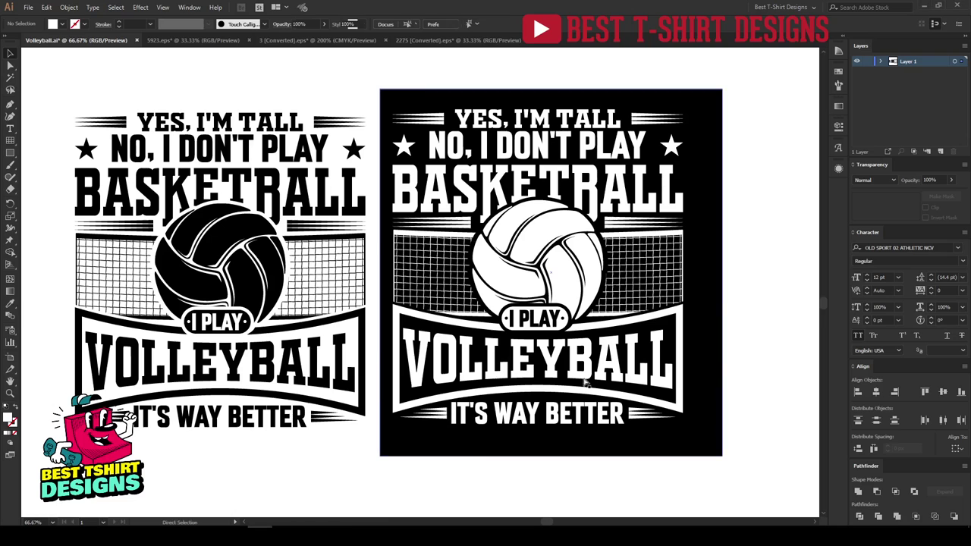
Step: Back in Illustrator, paste the copied volleyball image and place it to the right of the black background
key("ctrl+v")
scroll(485, 273, "right", 5)
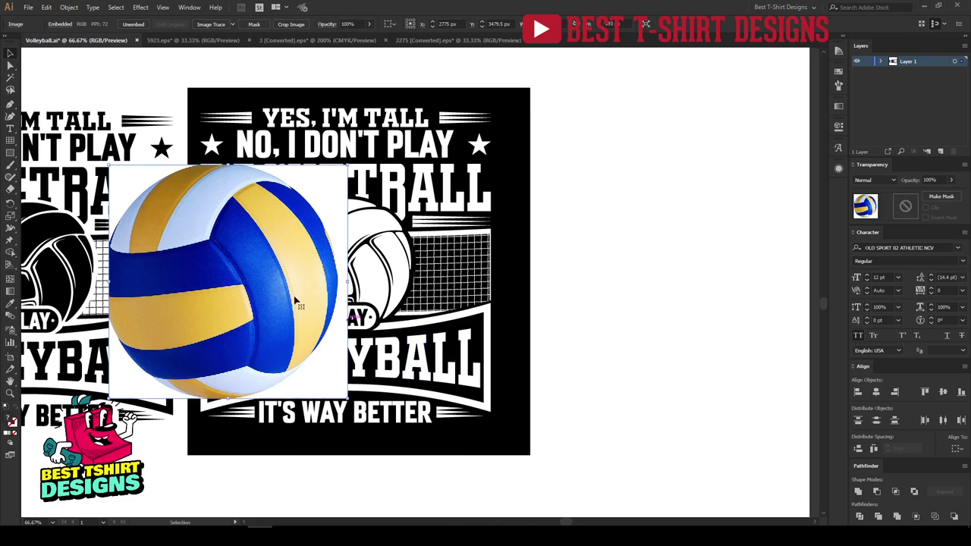
left_click_drag(270, 282, 707, 283)
scroll(718, 190, "up", 1)
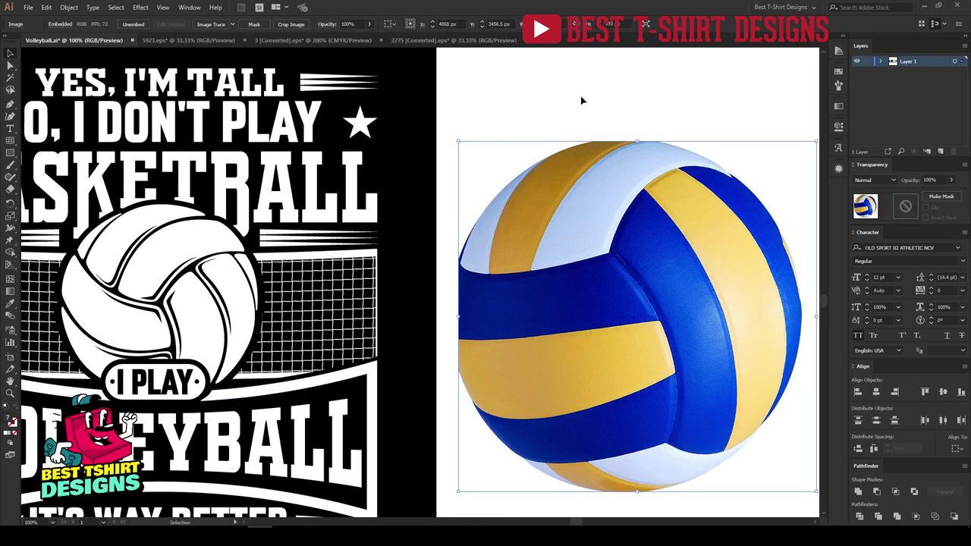
Step: Draw a 102 px square above the volleyball photo and fill it with the yellow sampled from the ball
left_click(580, 99)
left_click(10, 151)
left_click_drag(466, 100, 520, 152)
key("i")
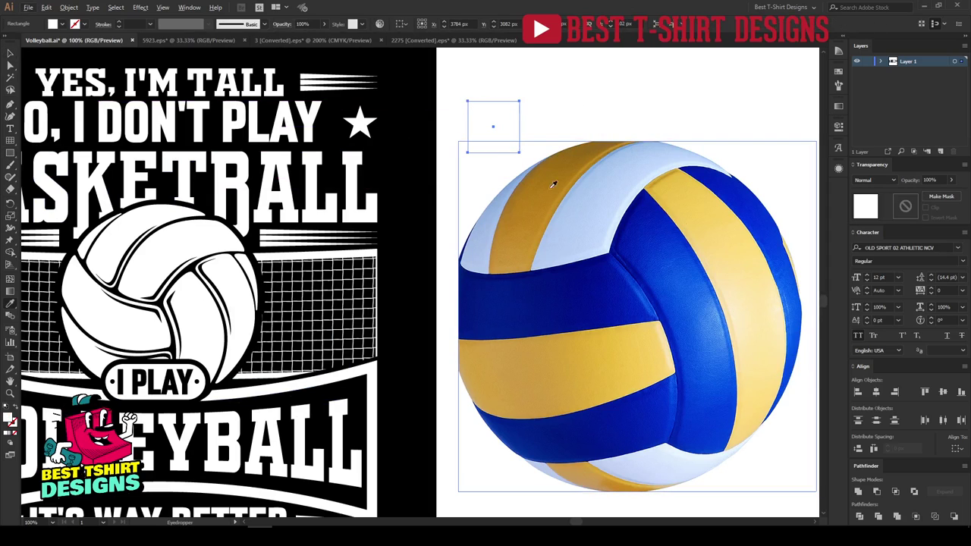
left_click(675, 192)
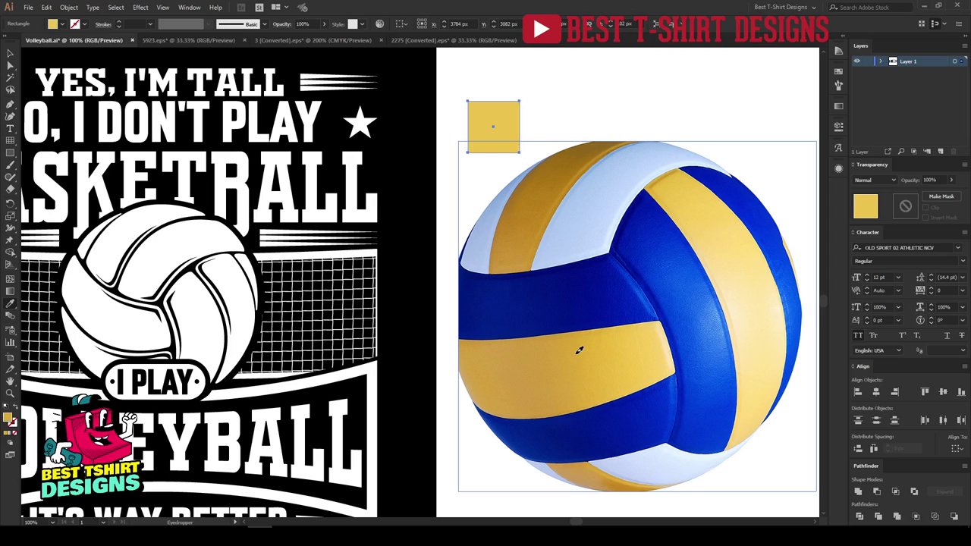
left_click(578, 351)
left_click(613, 349)
key("v")
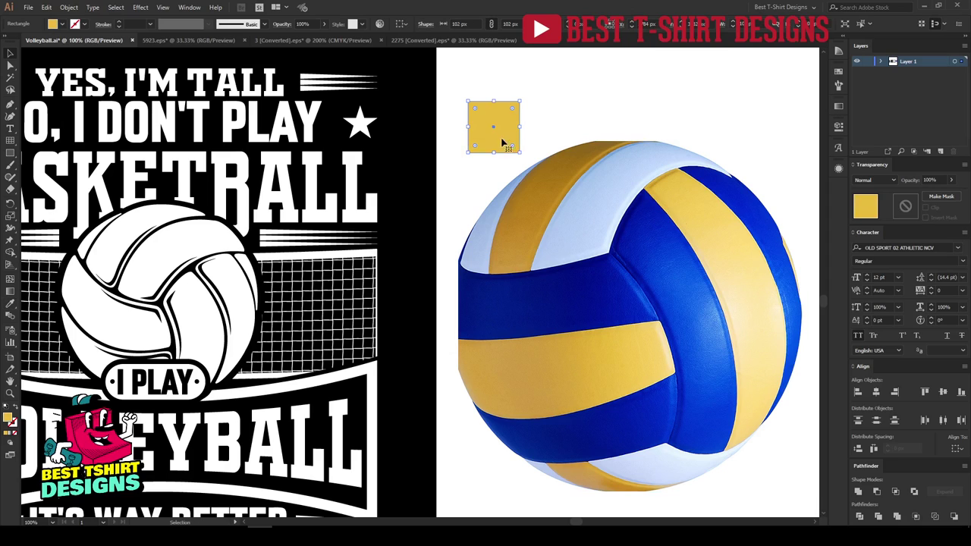
Step: Duplicate the yellow square just below itself and fill the copy with the bright blue sampled from the volleyball photo
left_click_drag(501, 135, 501, 197)
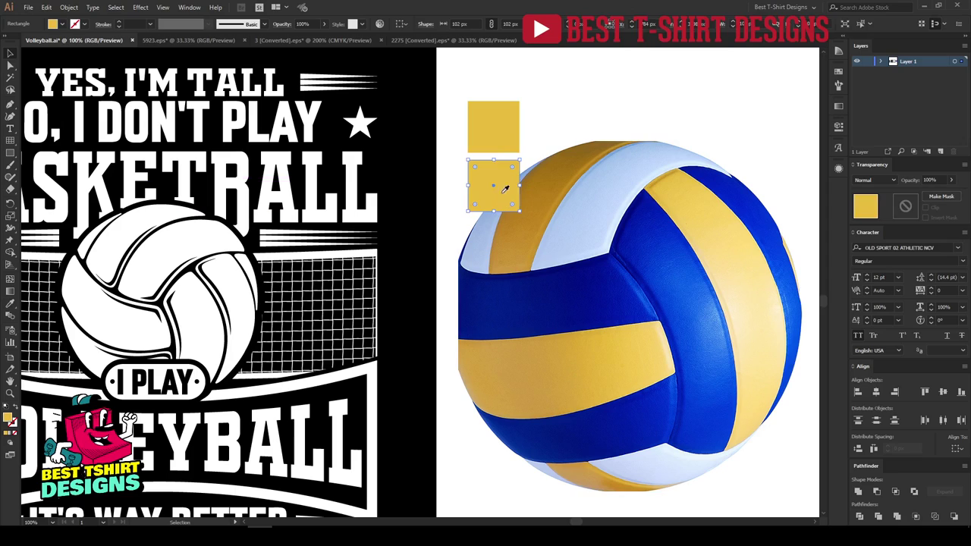
key("i")
left_click(713, 321)
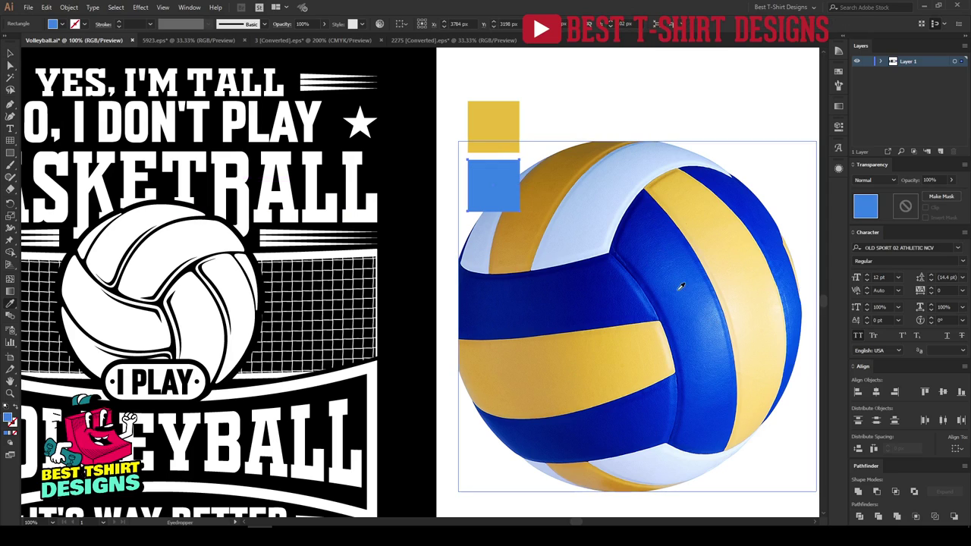
left_click(611, 274)
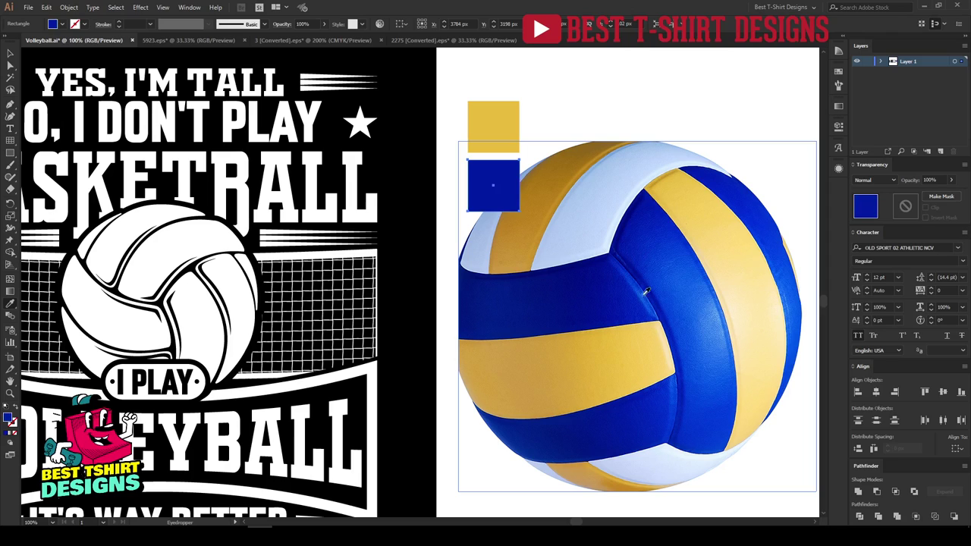
left_click(709, 311)
left_click(702, 305)
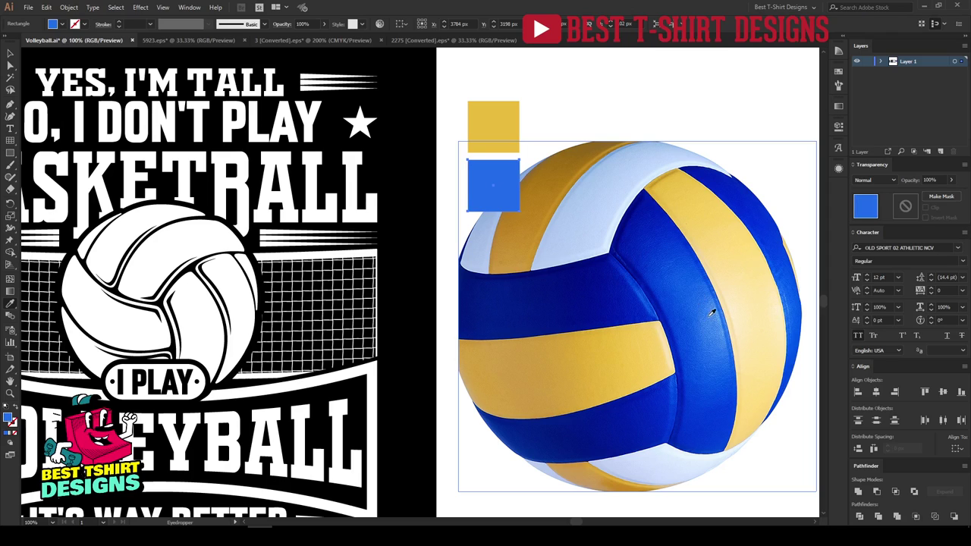
key("v")
left_click(635, 117)
Step: Duplicate the blue square below itself and fill the copy with the very light grey swatch
left_click_drag(503, 184, 501, 238, "alt")
key("i")
left_click(598, 208)
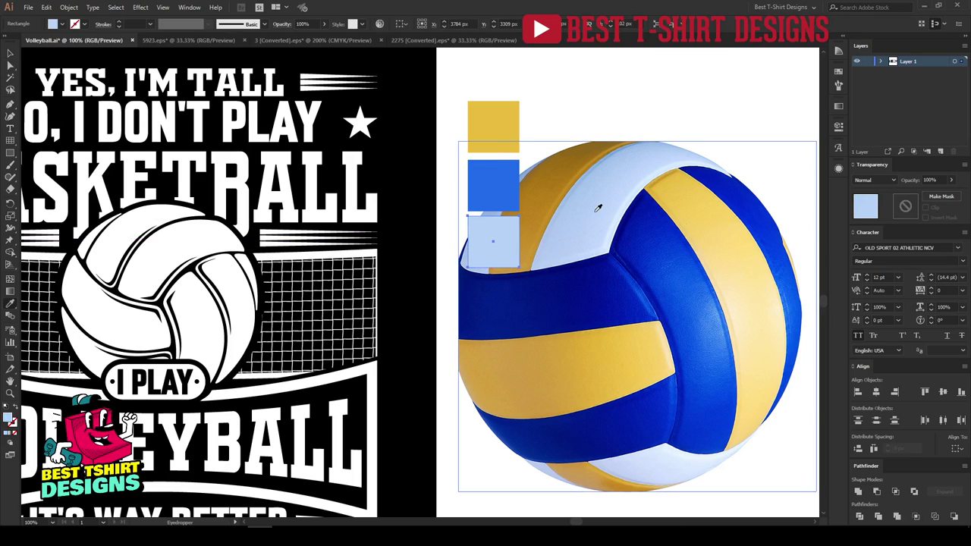
left_click(627, 207)
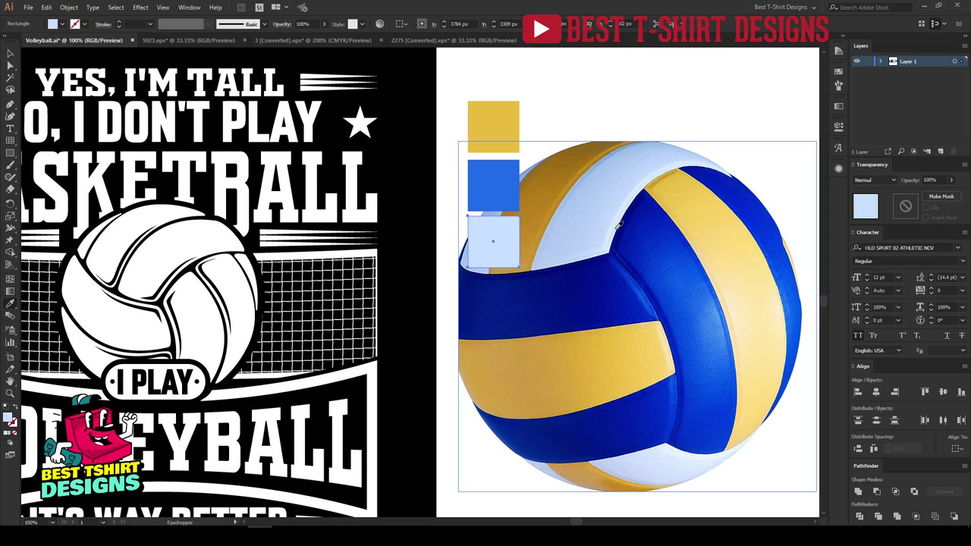
left_click(61, 24)
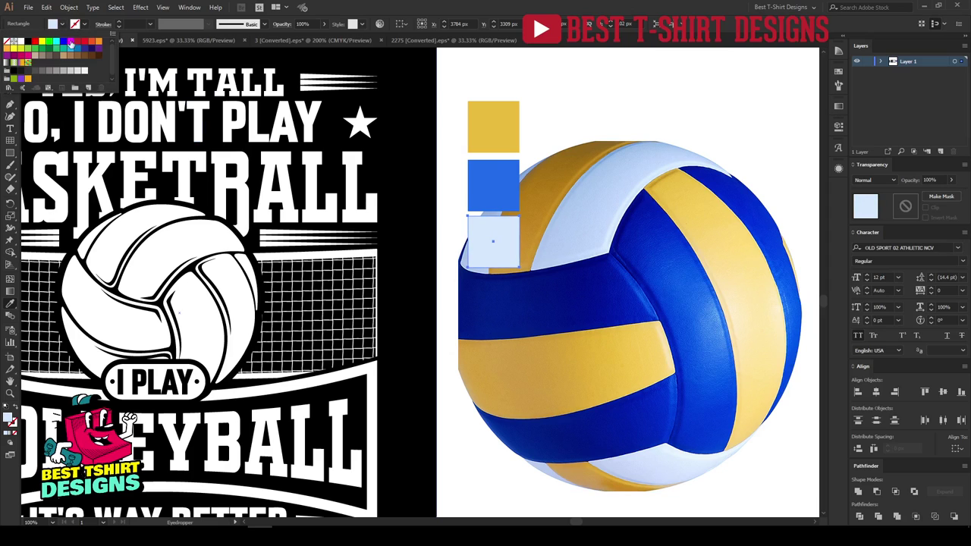
left_click(85, 70)
key("v")
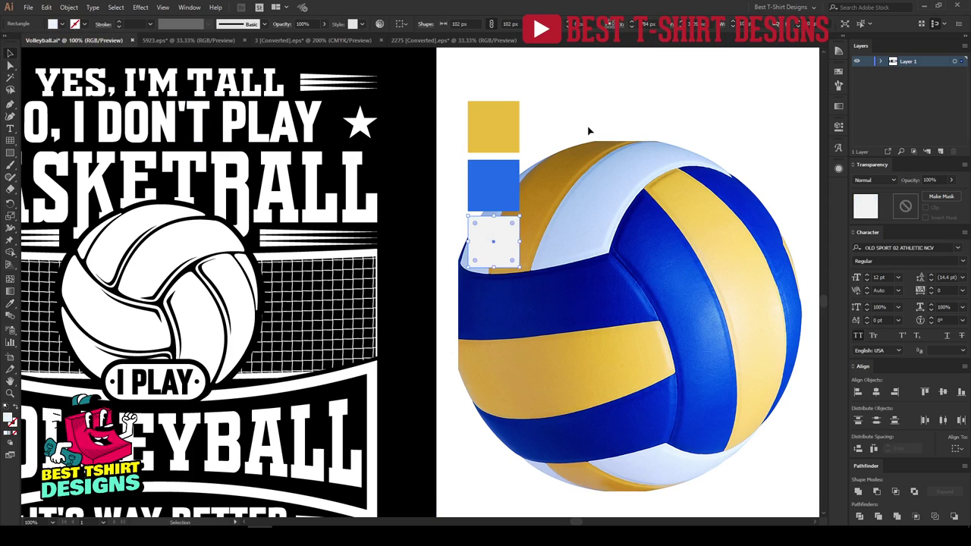
Step: Move the volleyball photo to the right, clear of the three colour squares
left_click(565, 138)
scroll(547, 159, "down", 2)
left_click_drag(573, 220, 693, 245)
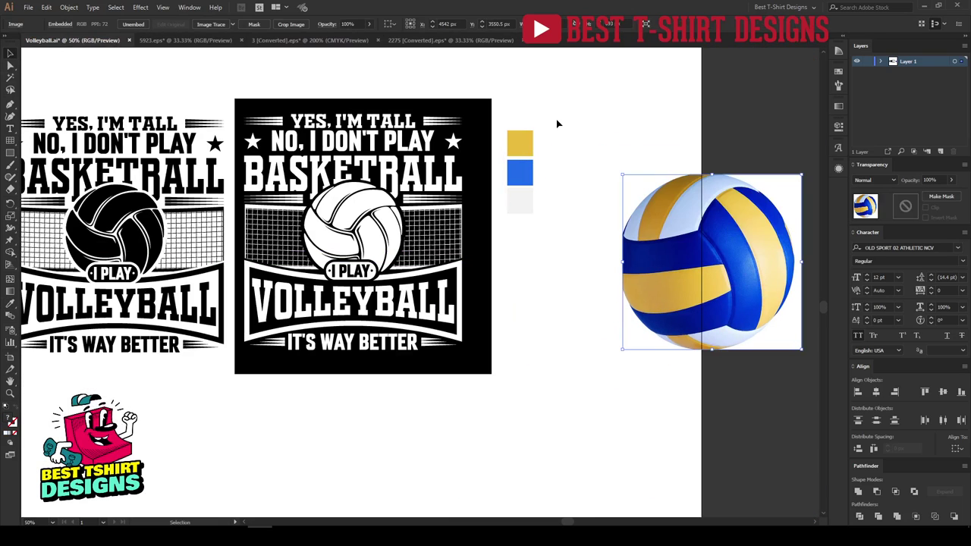
Step: Save the three squares' yellow, blue and light grey as a new swatch colour group created from the selected artwork
left_click_drag(557, 124, 524, 227)
key("ctrl+plus")
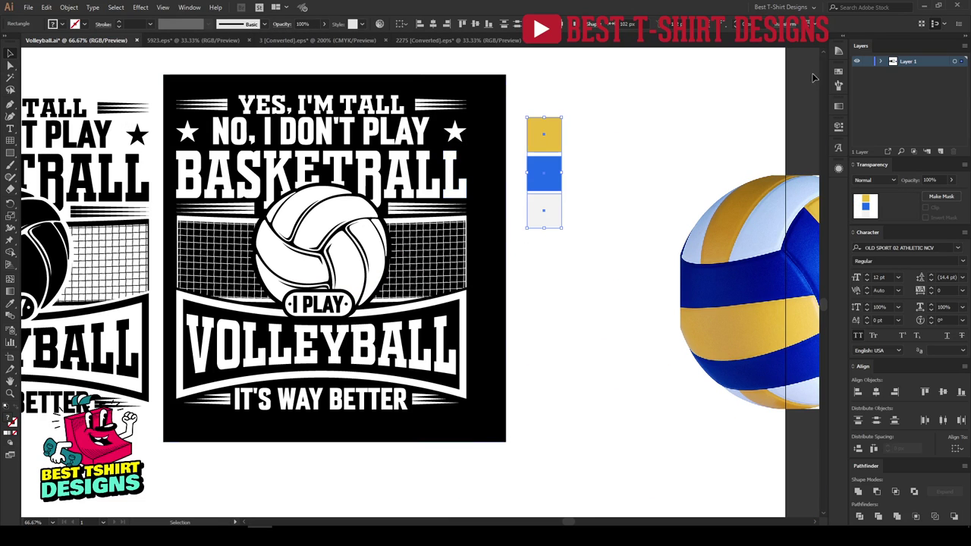
left_click(838, 71)
left_click(785, 173)
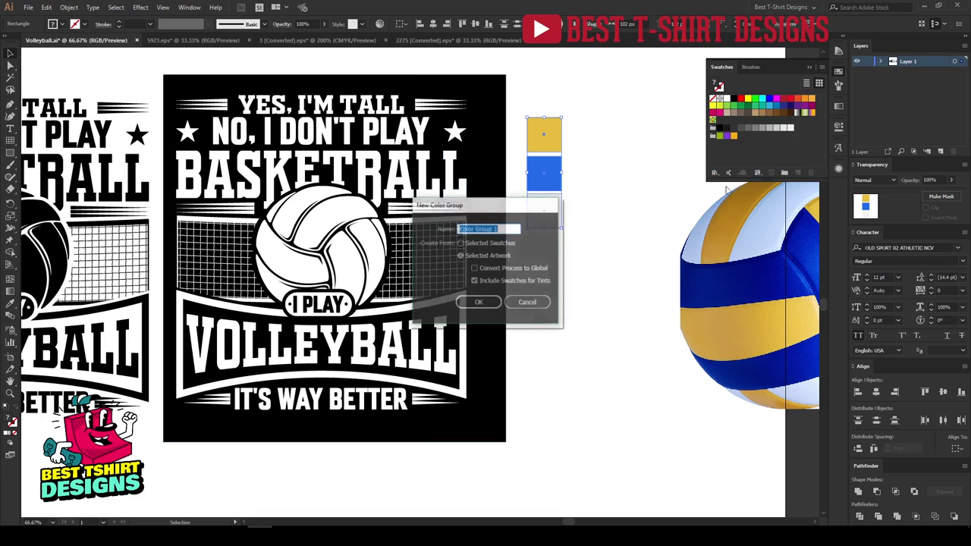
left_click(485, 301)
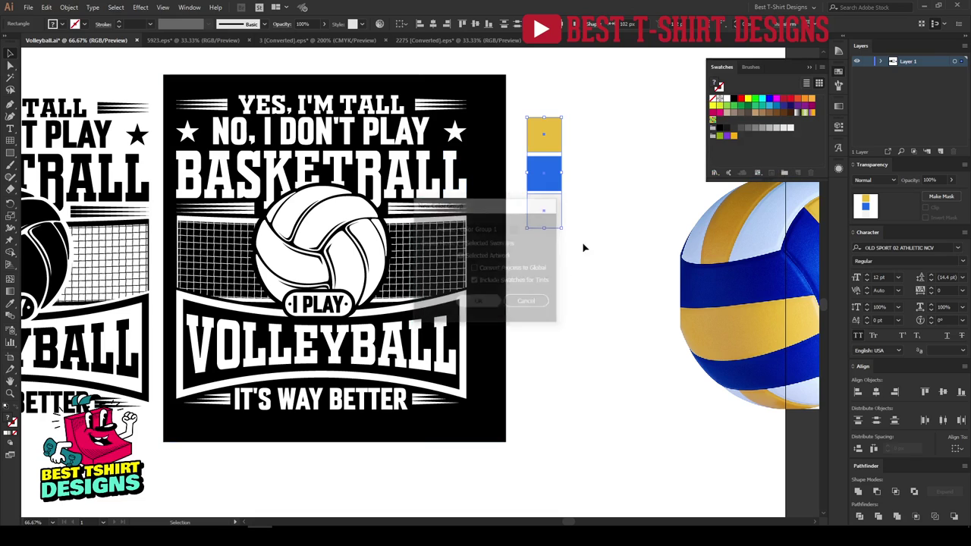
left_click(612, 207)
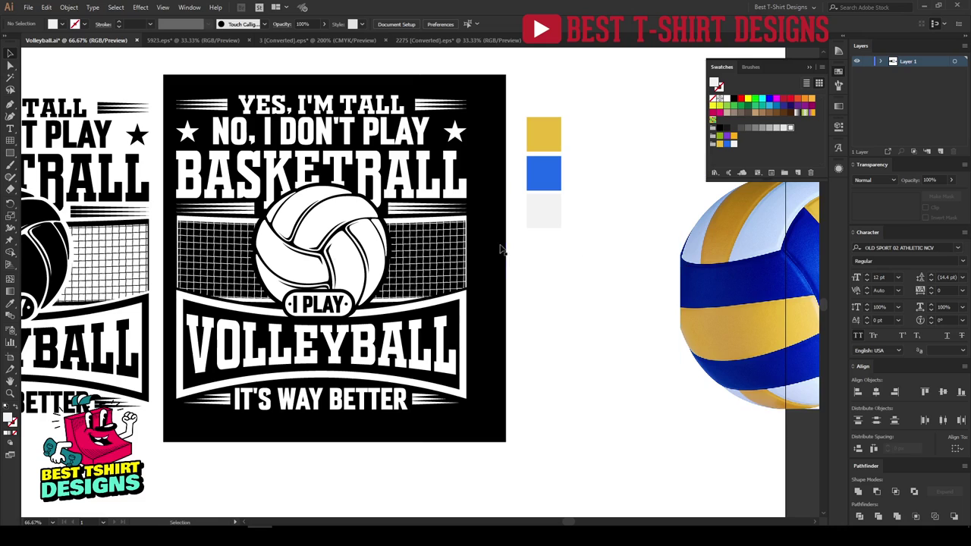
Step: Move the volleyball photo up and closer to the colour squares
scroll(500, 249, "down", 1)
left_click_drag(670, 277, 620, 215)
left_click(575, 108)
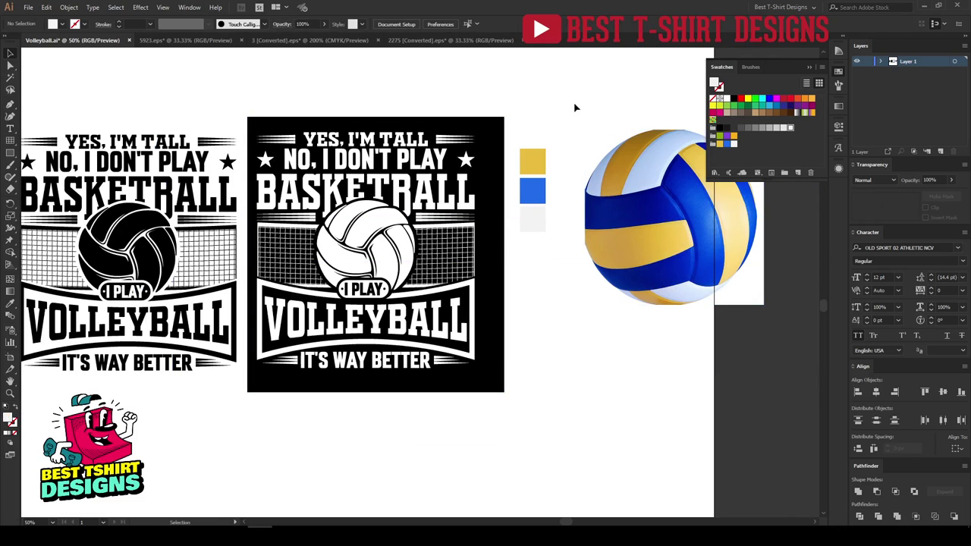
left_click_drag(574, 108, 736, 375)
left_click(615, 372)
left_click_drag(620, 355, 619, 228)
scroll(359, 230, "up", 1)
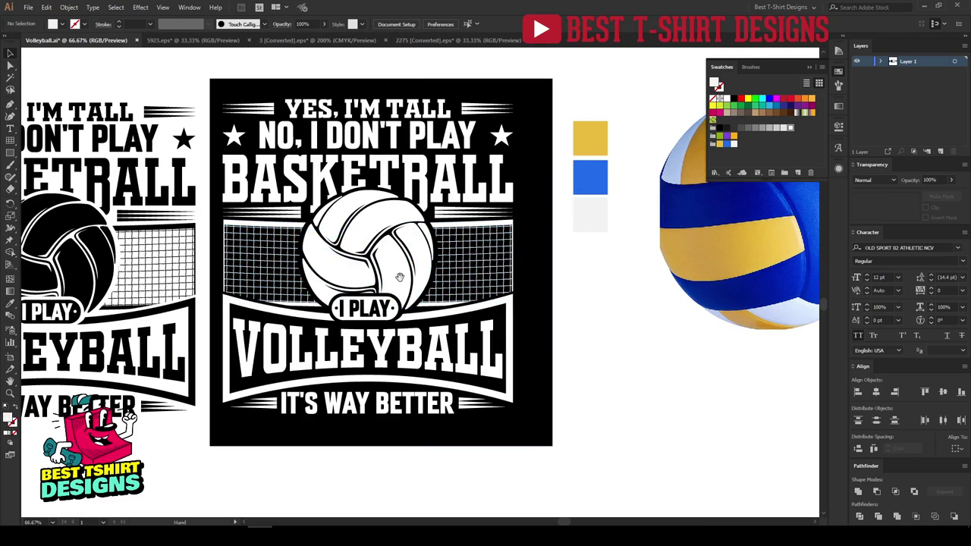
left_click_drag(400, 277, 426, 282)
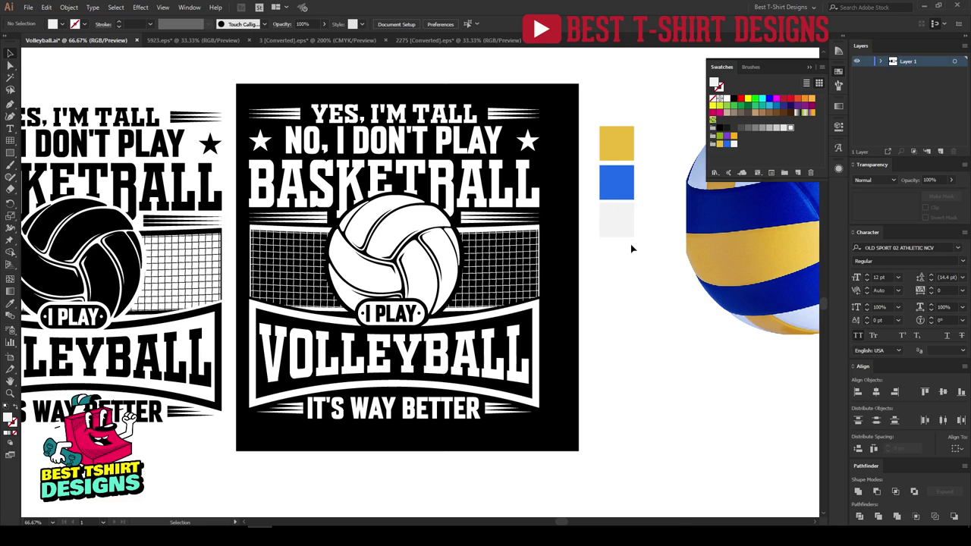
scroll(537, 262, "right", 3)
left_click_drag(538, 270, 520, 275)
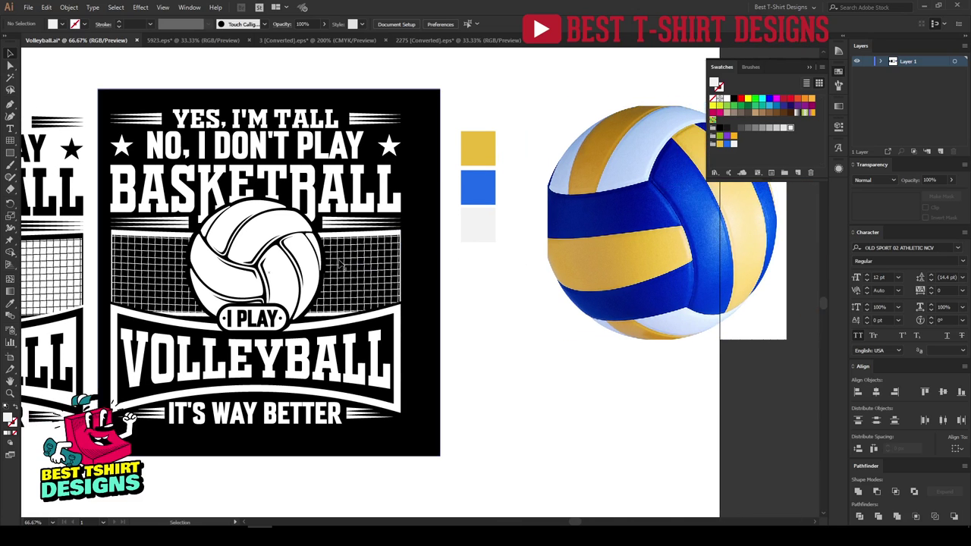
Step: Isolate the nested groups of the design on black down to the volleyball's individual panels
left_click(267, 231)
double_click(267, 231)
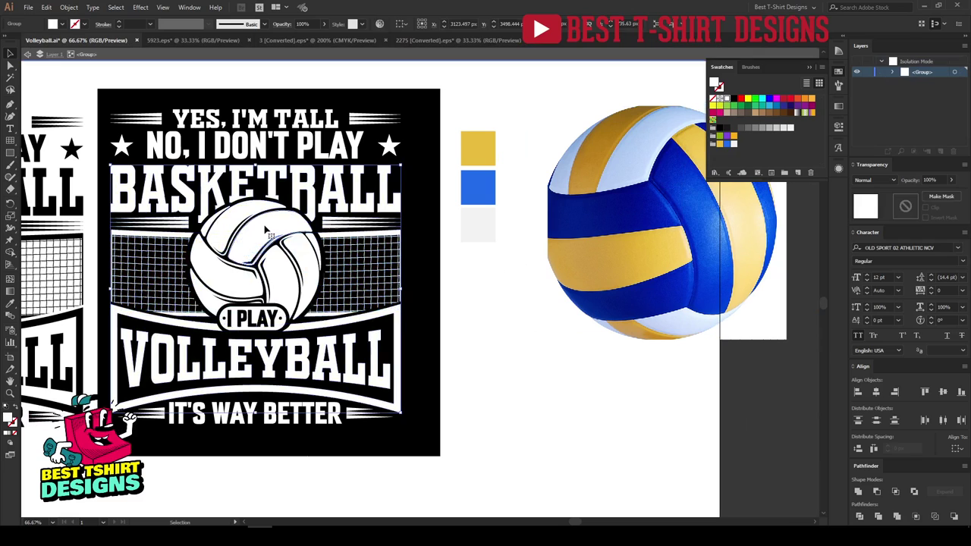
scroll(244, 227, "up", 1)
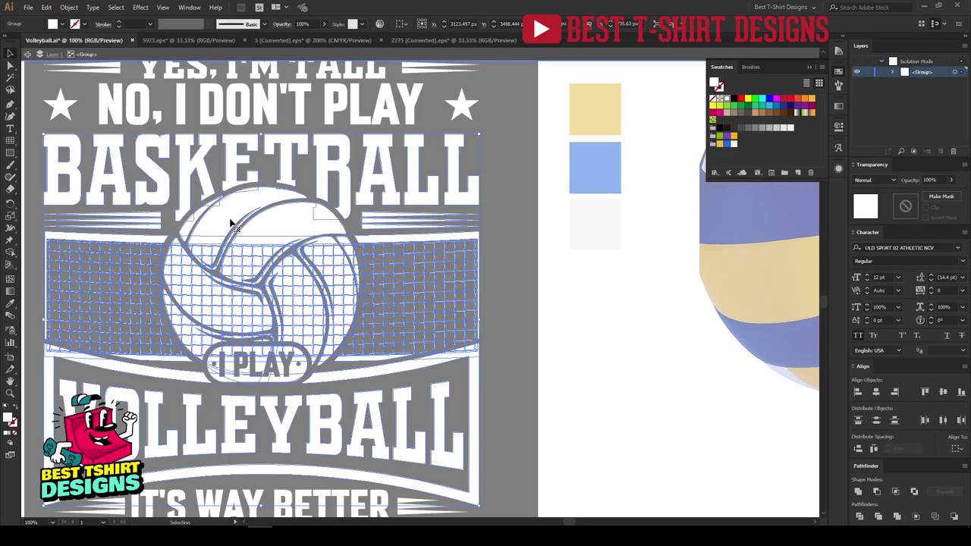
double_click(231, 222)
left_click(230, 222)
key("ctrl+shift+a")
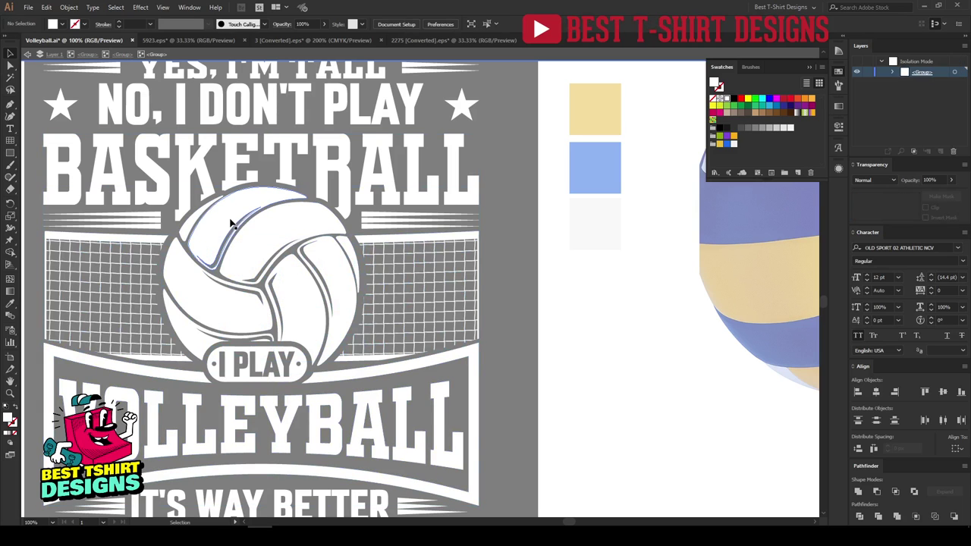
double_click(232, 222)
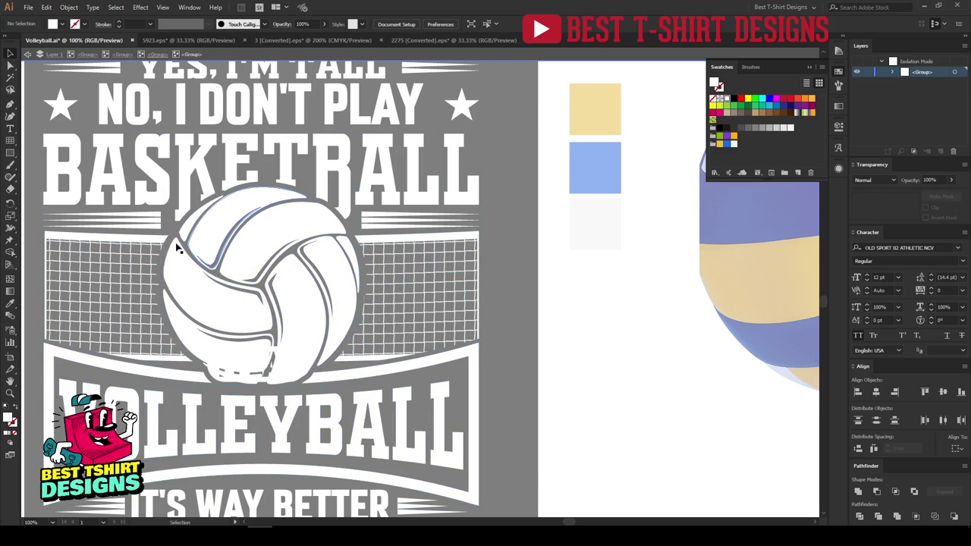
Step: Fill the volleyball's upper-left, middle-left and lower-centre panels with the saved blue R=32 G=107 B=234
scroll(175, 243, "up", 1)
left_click(371, 337)
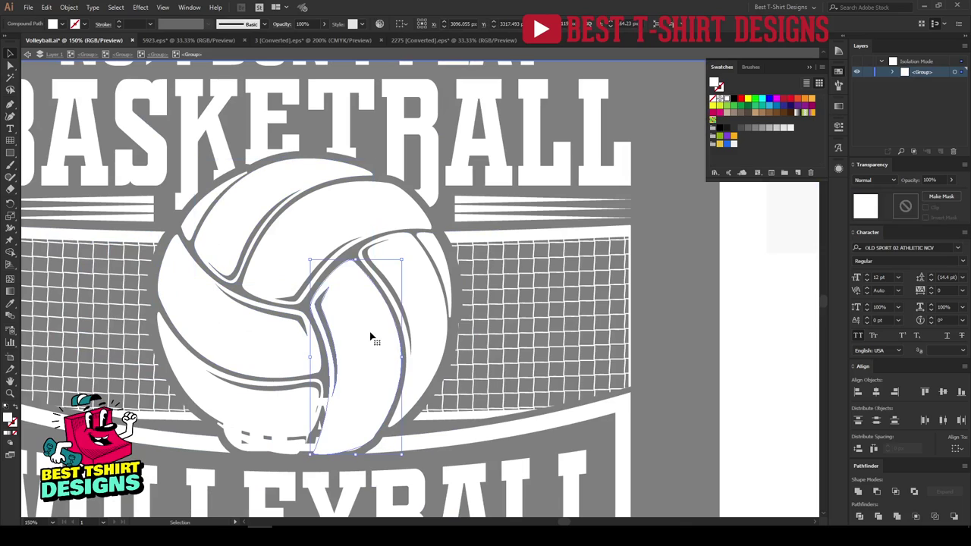
left_click(243, 224, "shift")
left_click(255, 344, "shift")
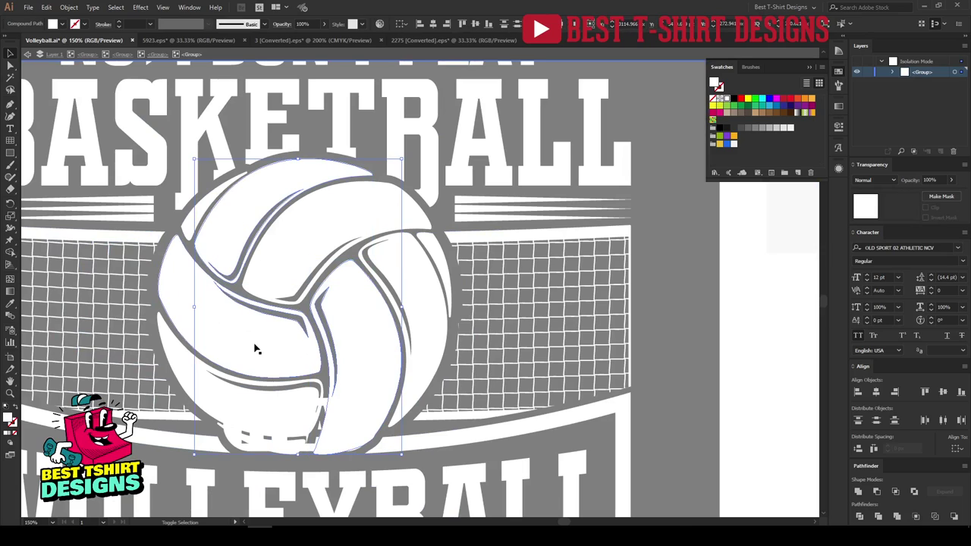
left_click(726, 144)
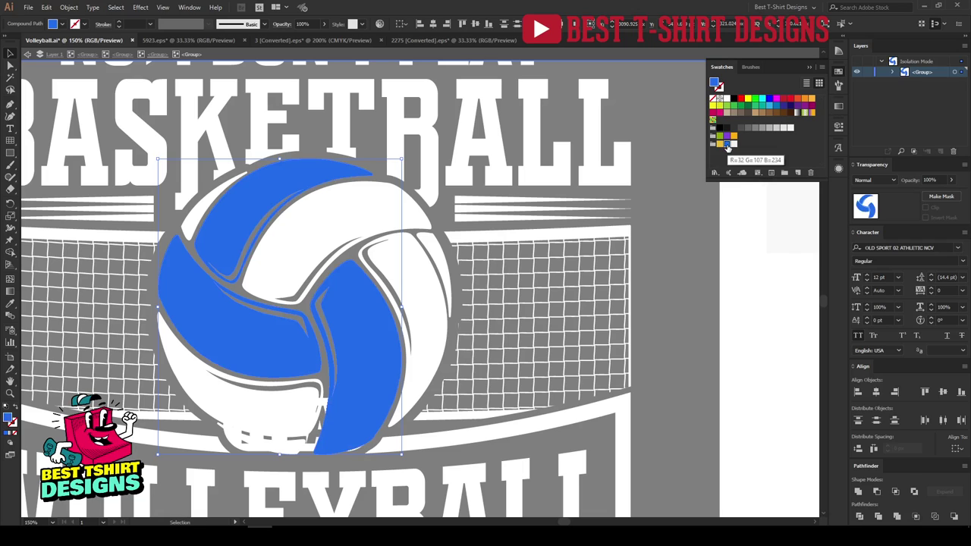
Step: Fill the volleyball's upper-centre, lower-left and right panels with the saved yellow
left_click(325, 247)
left_click(300, 406, "shift")
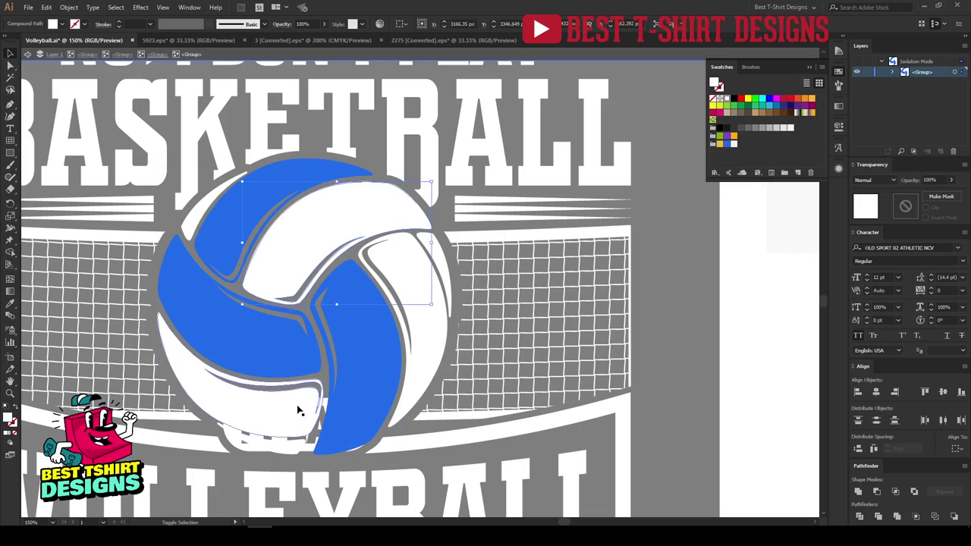
left_click(433, 321, "shift")
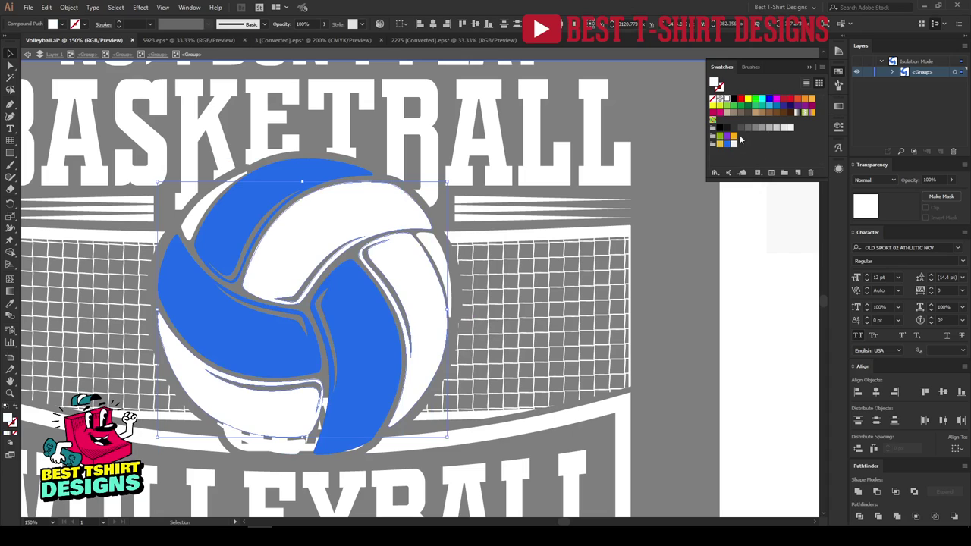
left_click(717, 146)
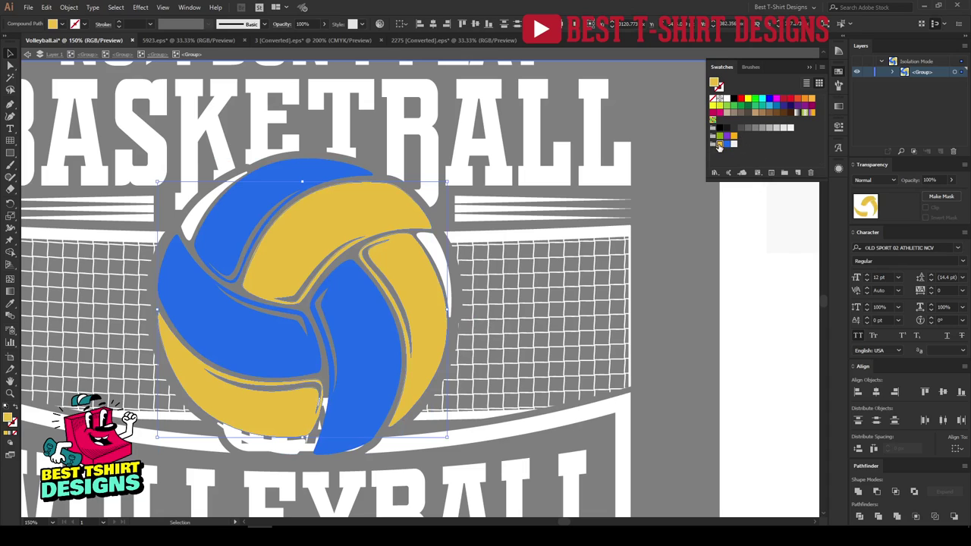
Step: Fill the two narrow outer panels at the volleyball's upper-left and right edges with the saved light grey
left_click(442, 252)
left_click(208, 209, "shift")
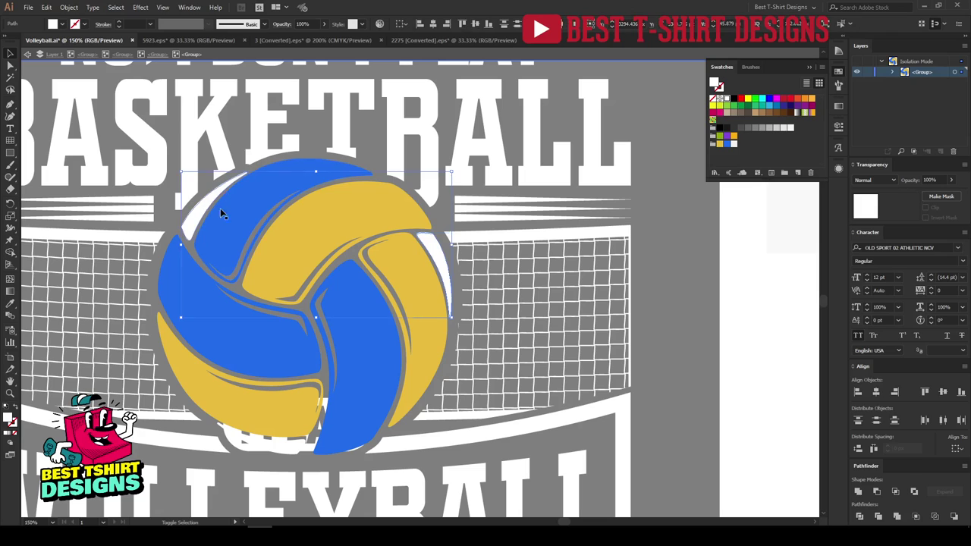
left_click(732, 146)
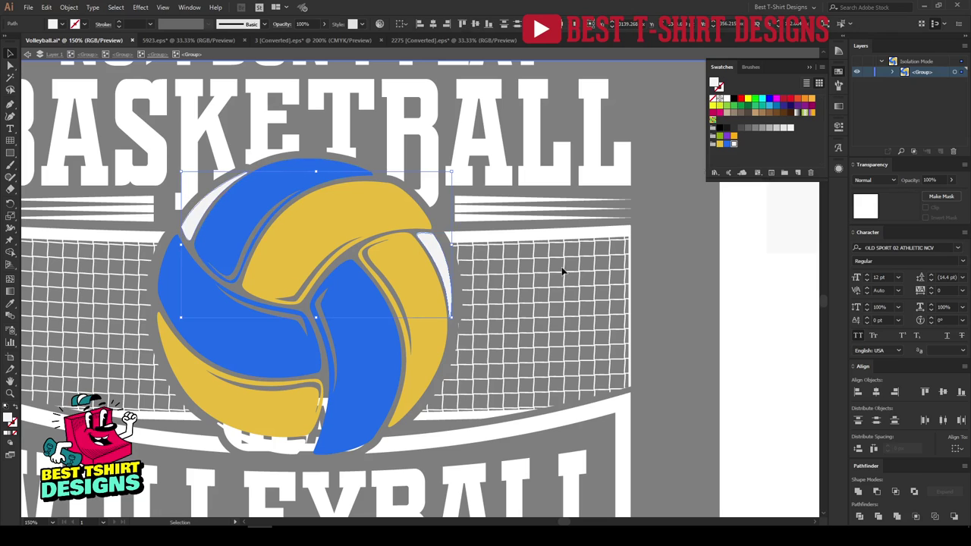
Step: Recolour the volleyball's lower-left panel with the saved light grey and leave isolation mode
left_click(267, 409)
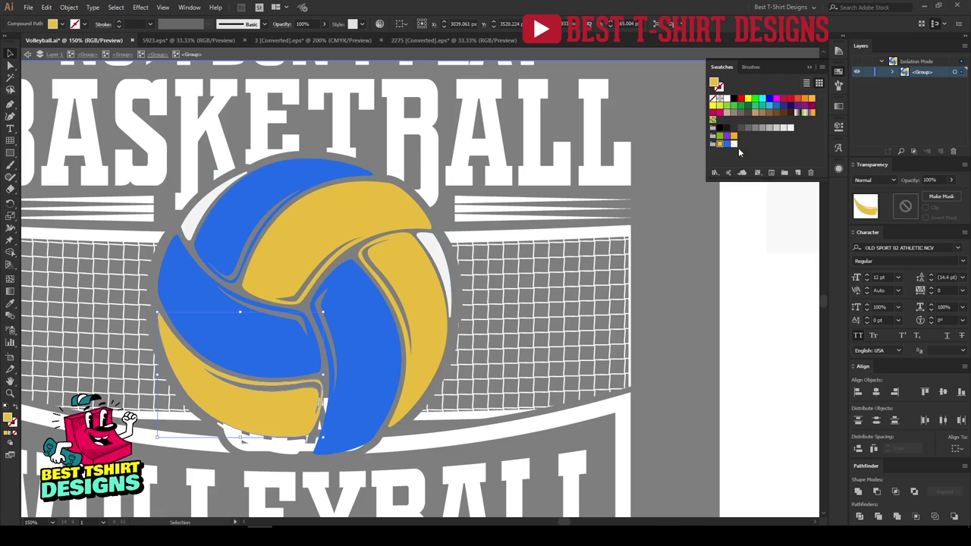
left_click(734, 145)
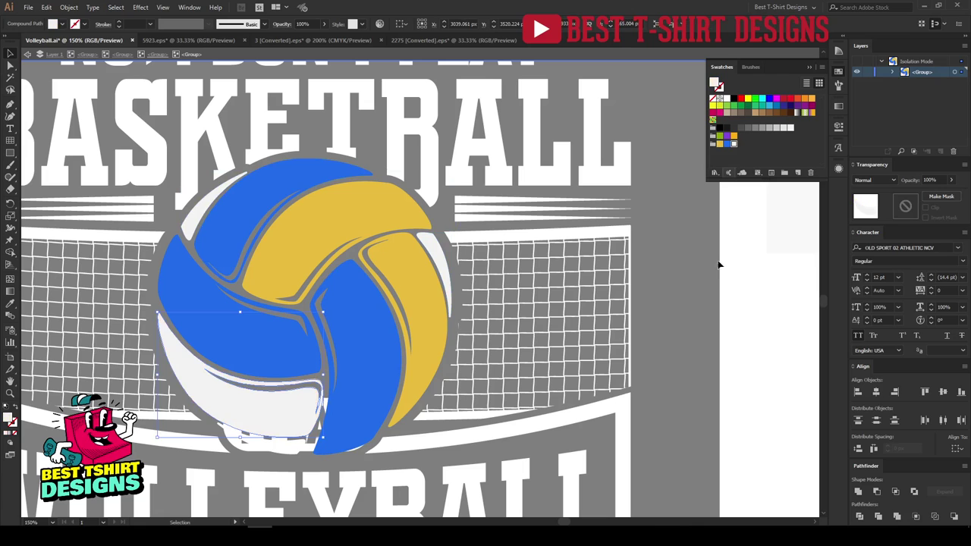
double_click(682, 336)
Step: Fill the volleyball net behind the ball with the saved blue and leave isolation mode
scroll(520, 340, "down", 1)
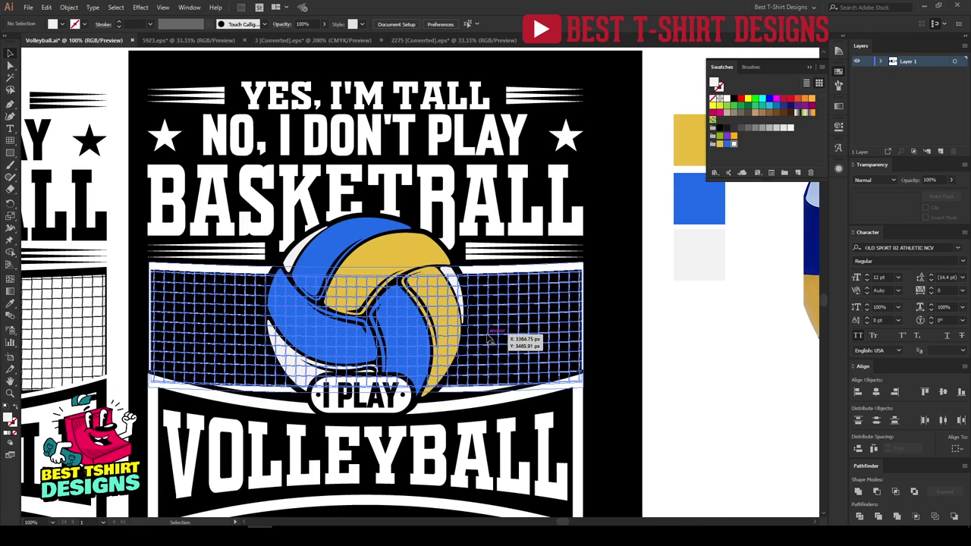
scroll(652, 381, "down", 1)
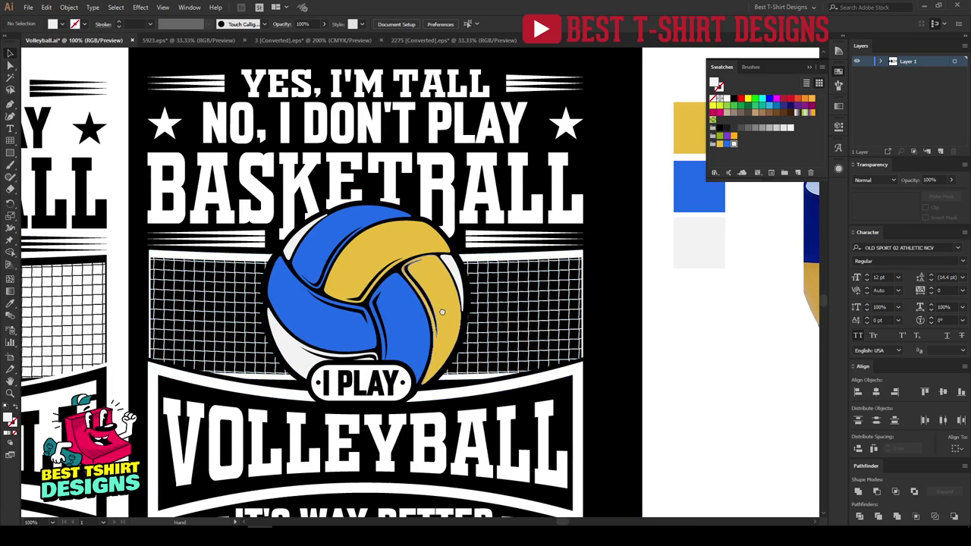
scroll(584, 341, "down", 1)
left_click(566, 298)
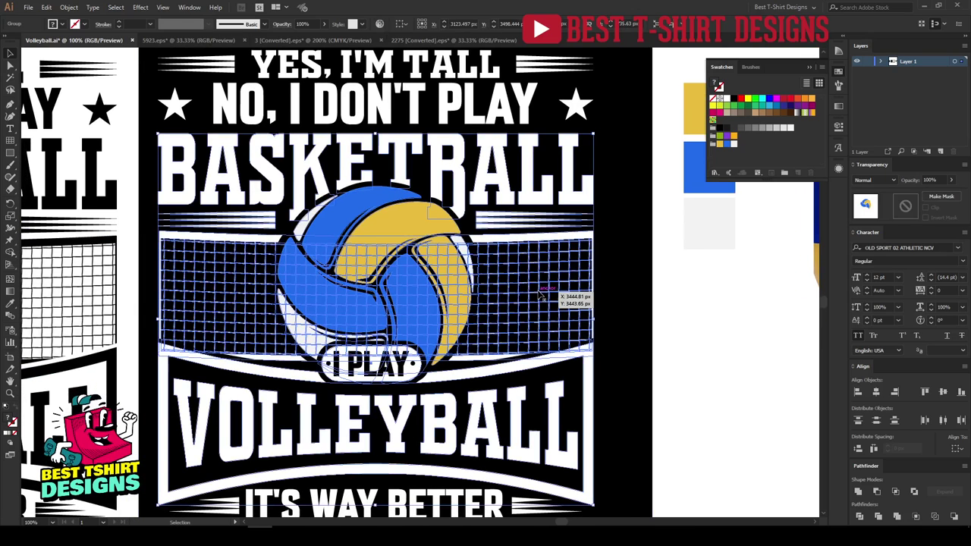
double_click(540, 295)
left_click(419, 227)
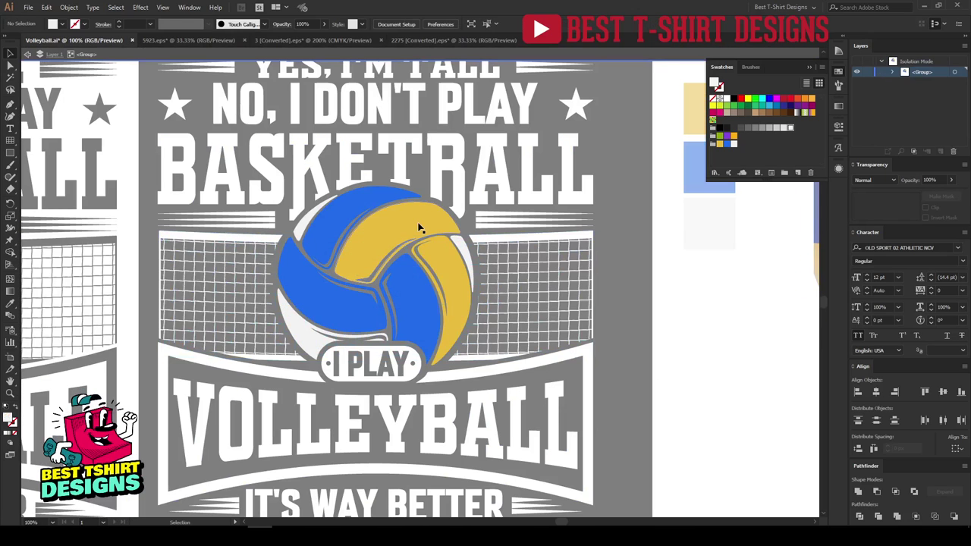
left_click(502, 278)
double_click(503, 275)
double_click(503, 275)
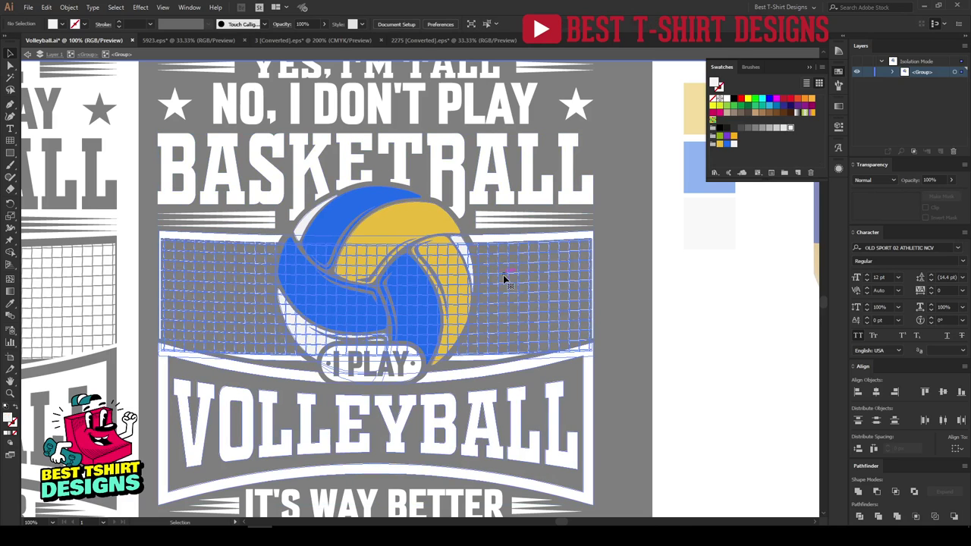
left_click(503, 278)
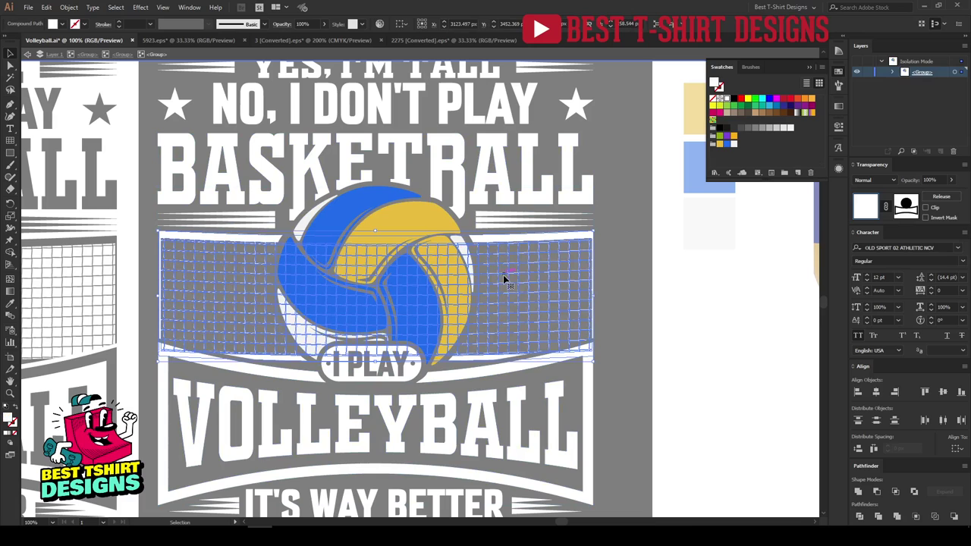
left_click(728, 143)
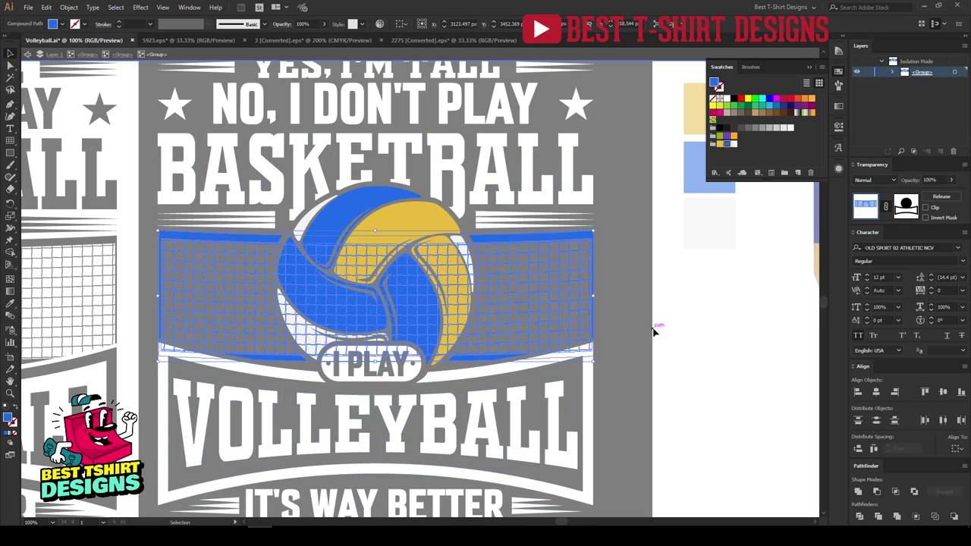
double_click(654, 331)
key("ctrl+minus")
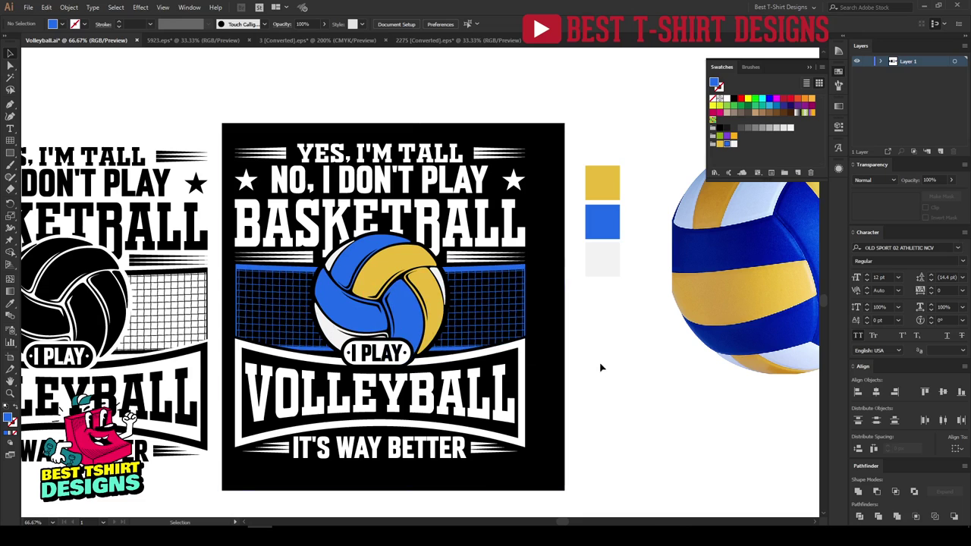
Step: Recolour the rounded "I PLAY" badge with the yellow sampled from the volleyball
key("ctrl+plus")
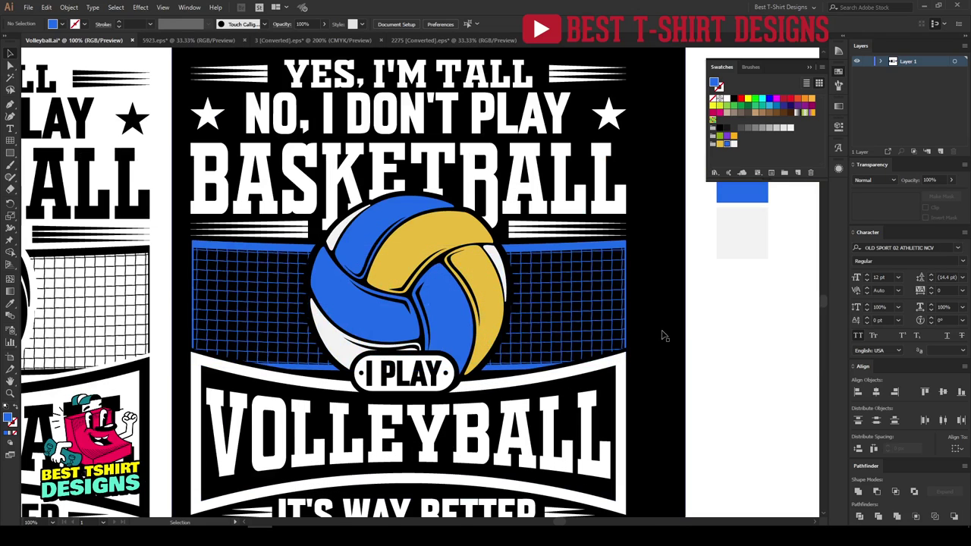
scroll(682, 321, "down", 2)
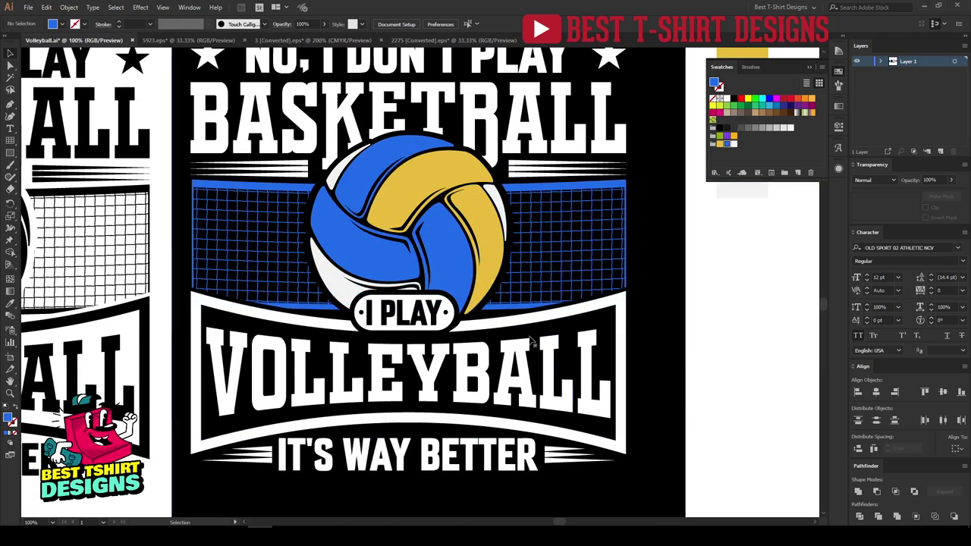
left_click(411, 328)
double_click(411, 328)
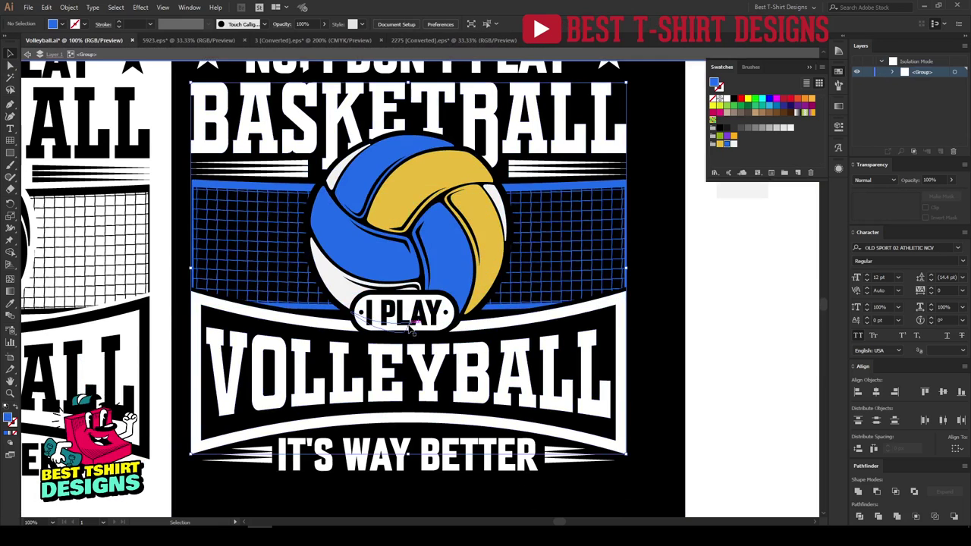
left_click(405, 327)
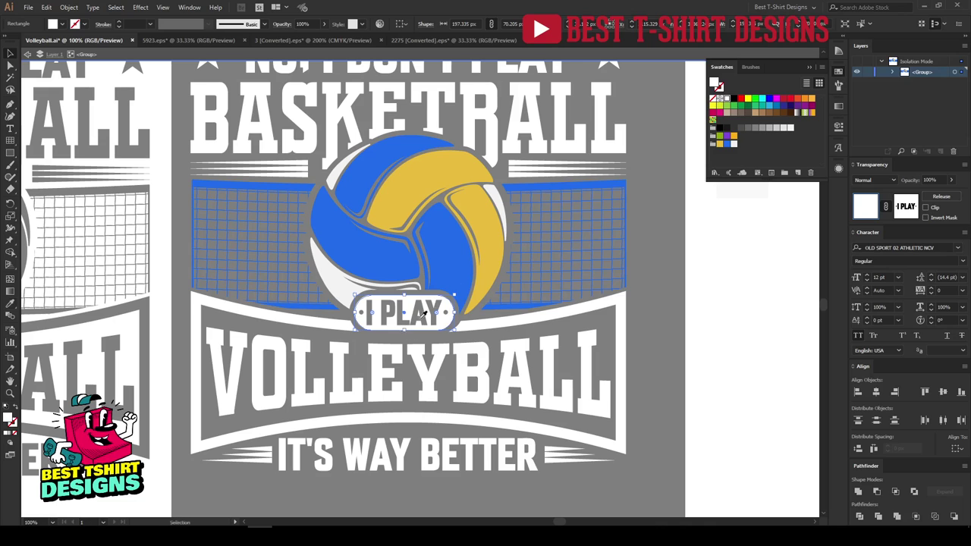
key("i")
left_click(498, 217)
key("v")
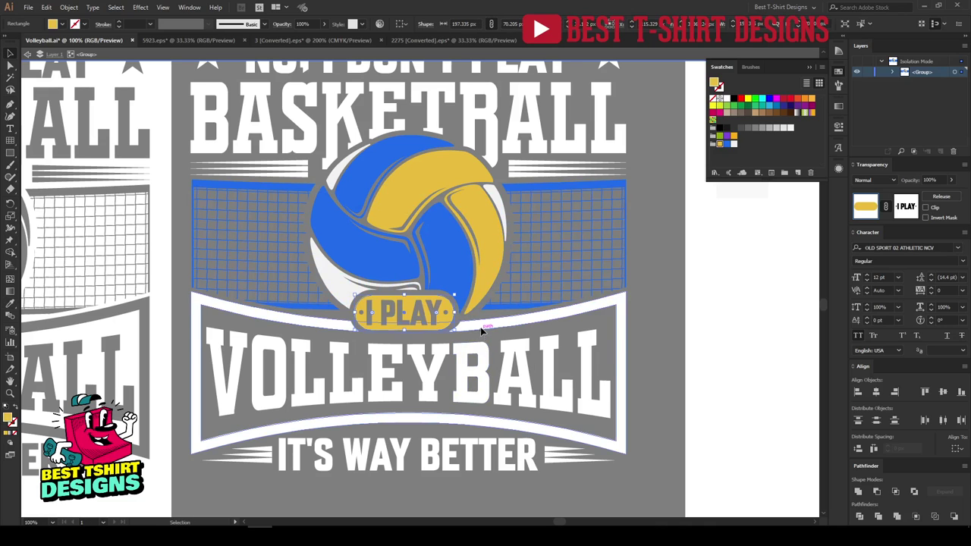
Step: Try the saved blue on the curved frame around VOLLEYBALL, and settle on the saved yellow
left_click(480, 330)
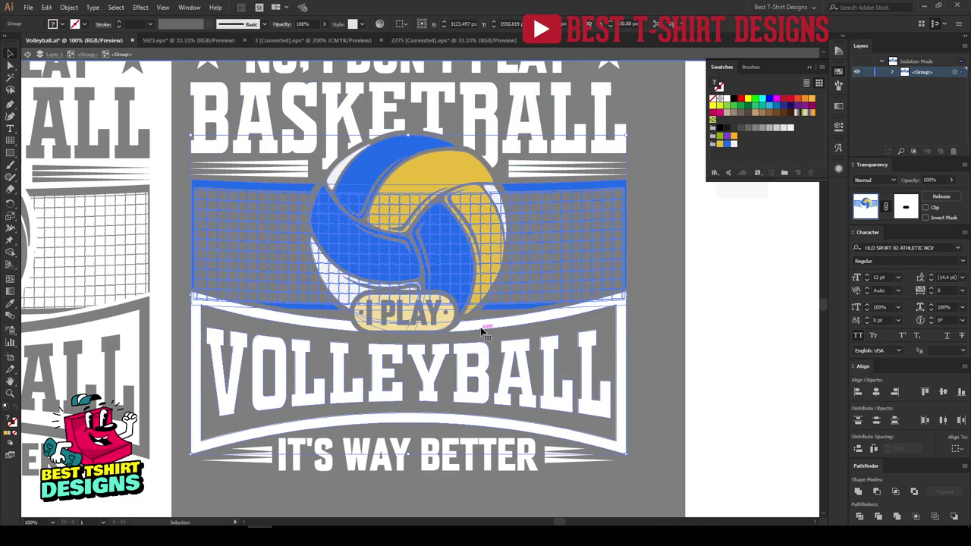
double_click(480, 330)
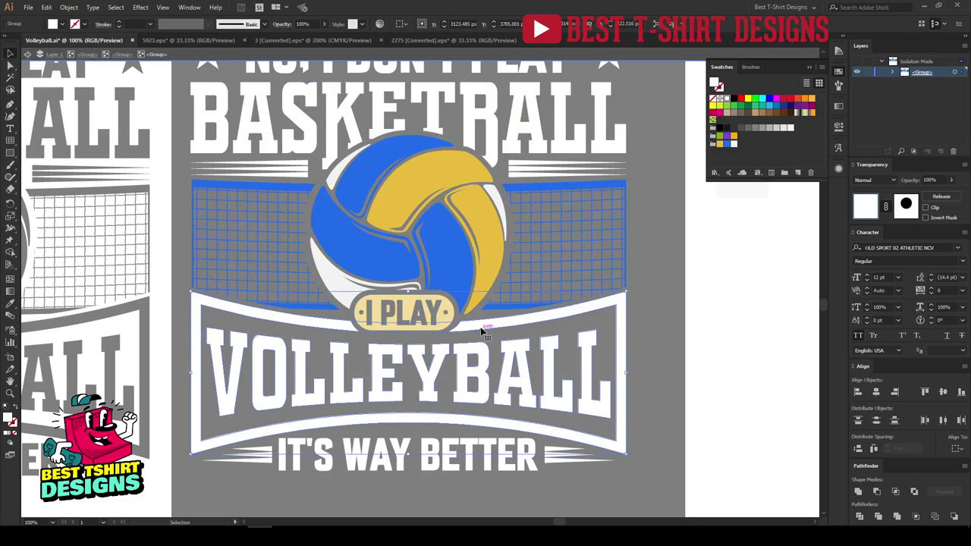
double_click(480, 330)
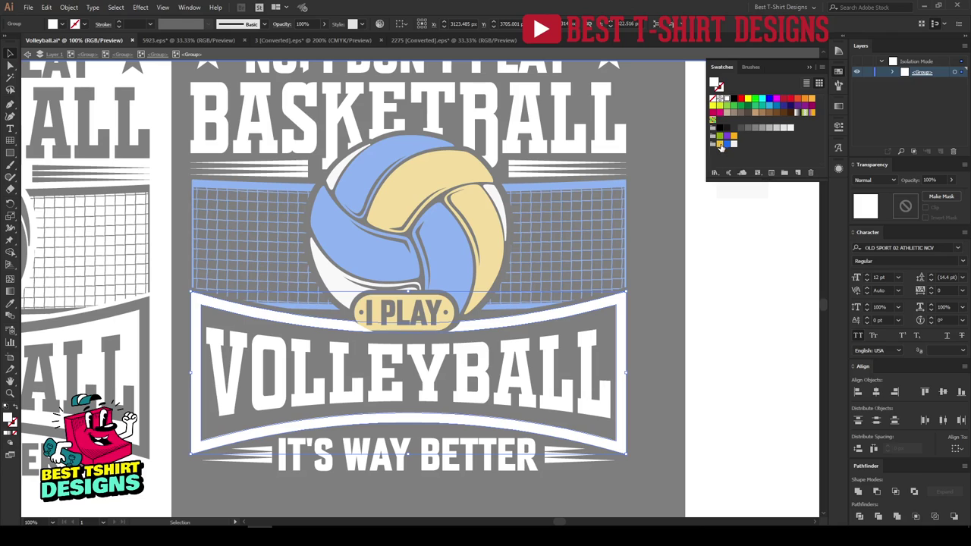
left_click(726, 143)
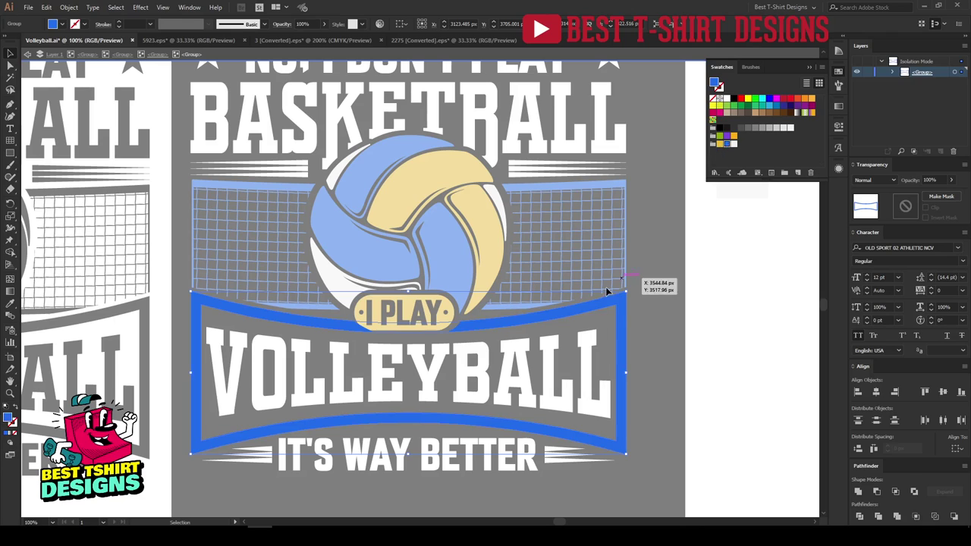
left_click(720, 144)
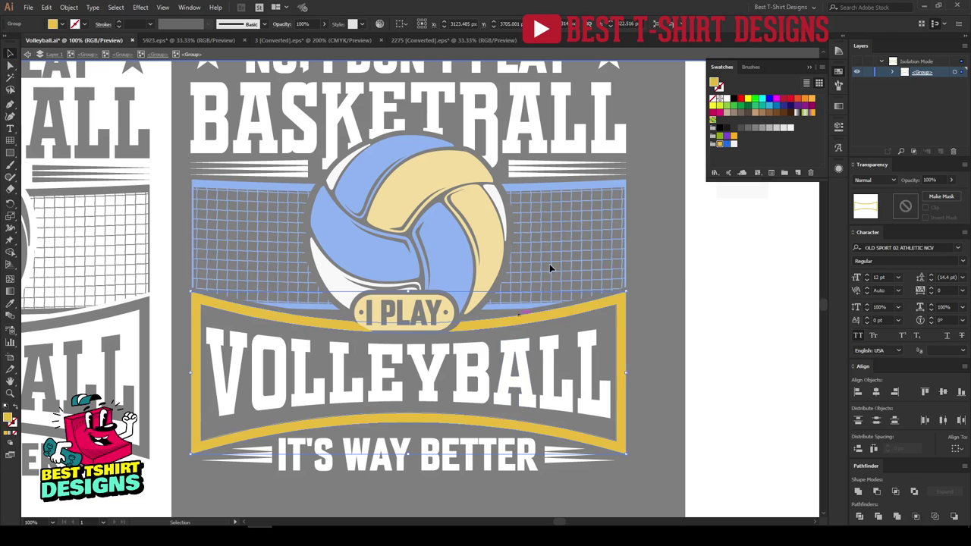
Step: Fill the VOLLEYBALL lettering with the saved blue and leave isolation mode
left_click(535, 362)
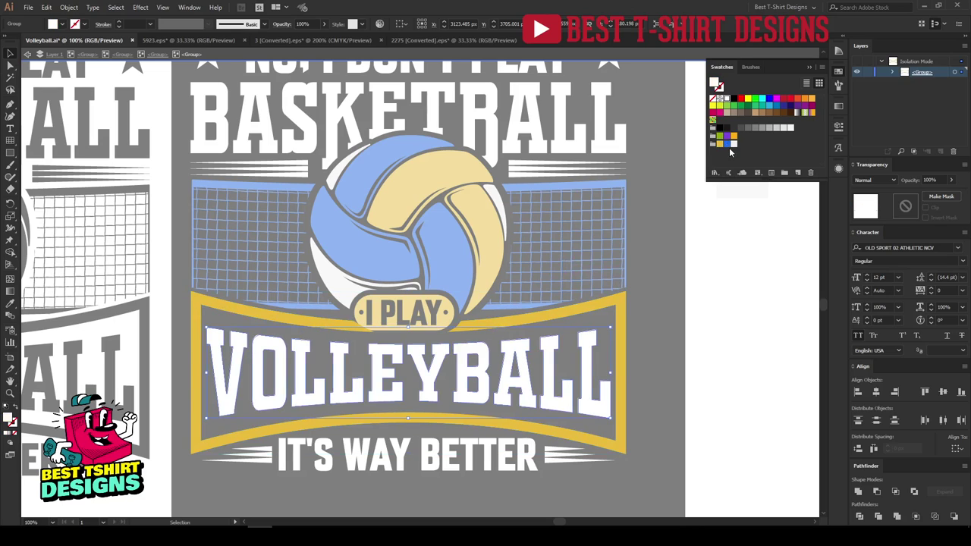
left_click(727, 143)
left_click(663, 365)
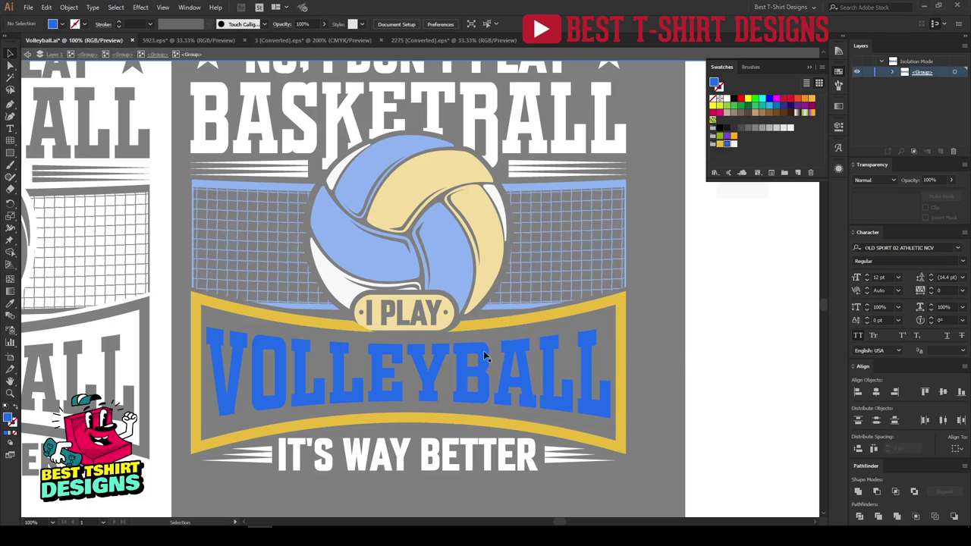
left_click(448, 335)
double_click(689, 376)
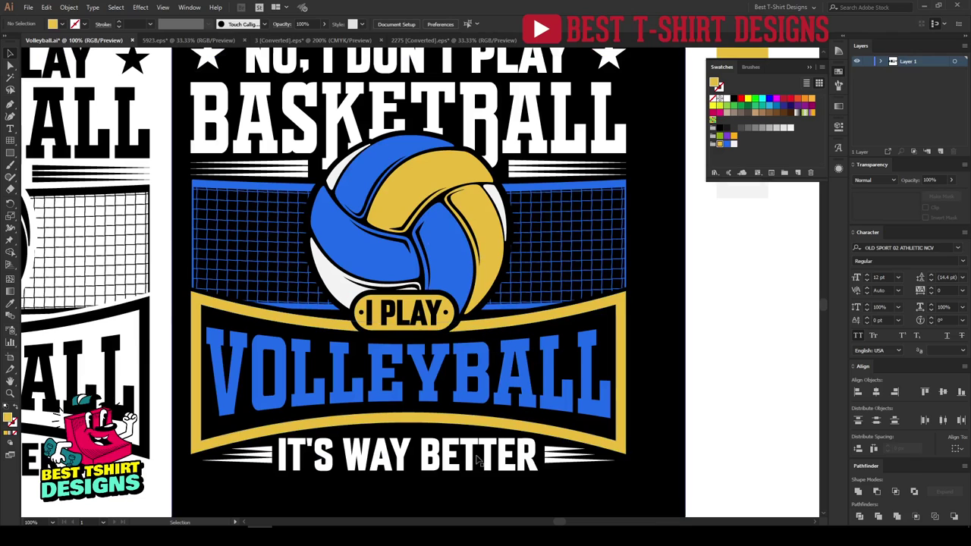
Step: Isolate the bottom text group and recolour the IT'S WAY BETTER lettering with the frame's yellow
double_click(475, 458)
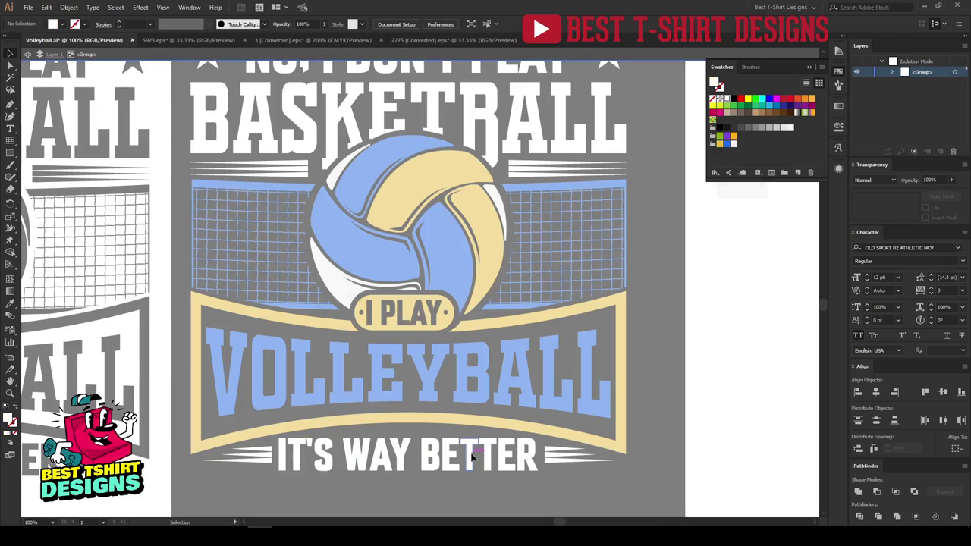
left_click(471, 455)
key("i")
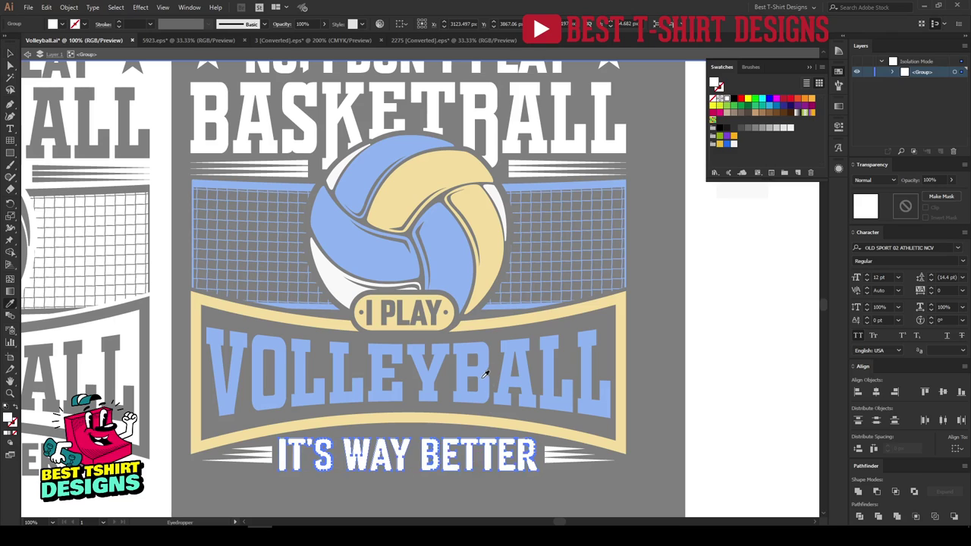
left_click(494, 418)
Step: Try the VOLLEYBALL lettering's blue on the stripe groups at both sides of IT'S WAY BETTER
left_click(568, 457, "ctrl")
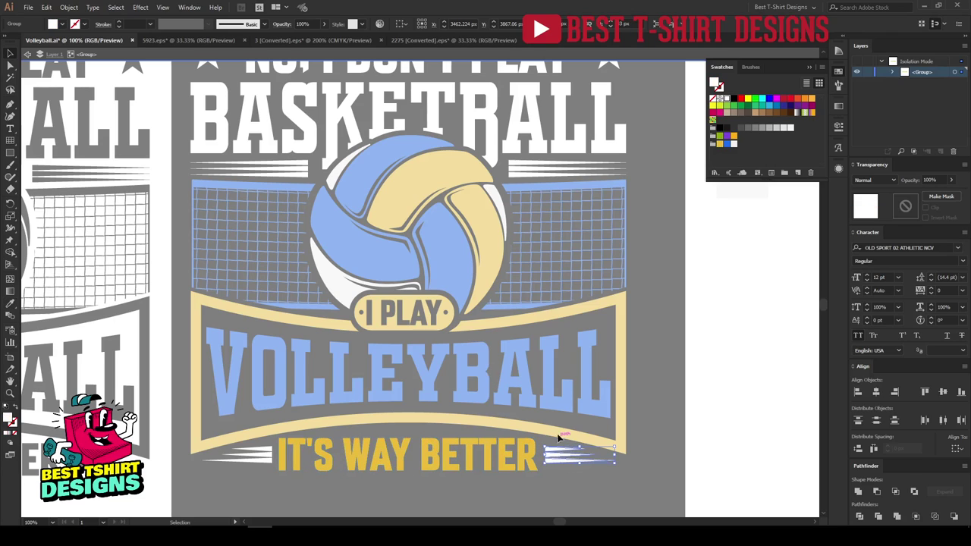
left_click(556, 399)
key("v")
left_click(245, 453)
key("i")
left_click(267, 401)
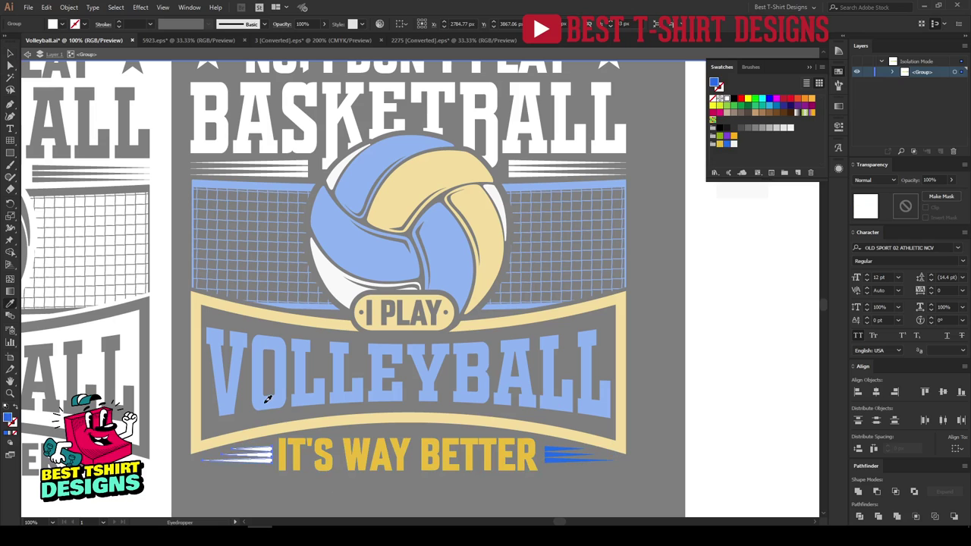
key("v")
double_click(683, 431)
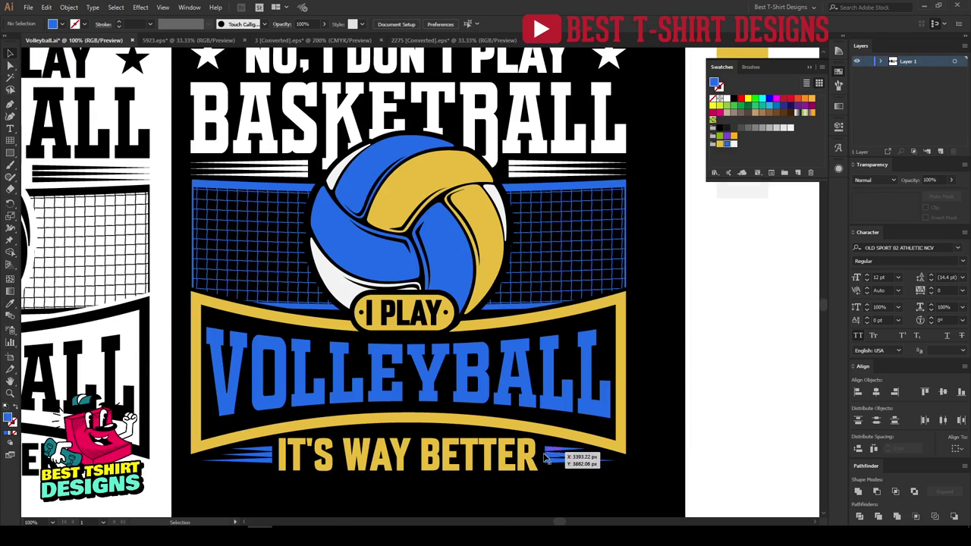
Step: Fill both stripe groups beside IT'S WAY BETTER with the saved light grey and leave isolation mode
double_click(559, 456)
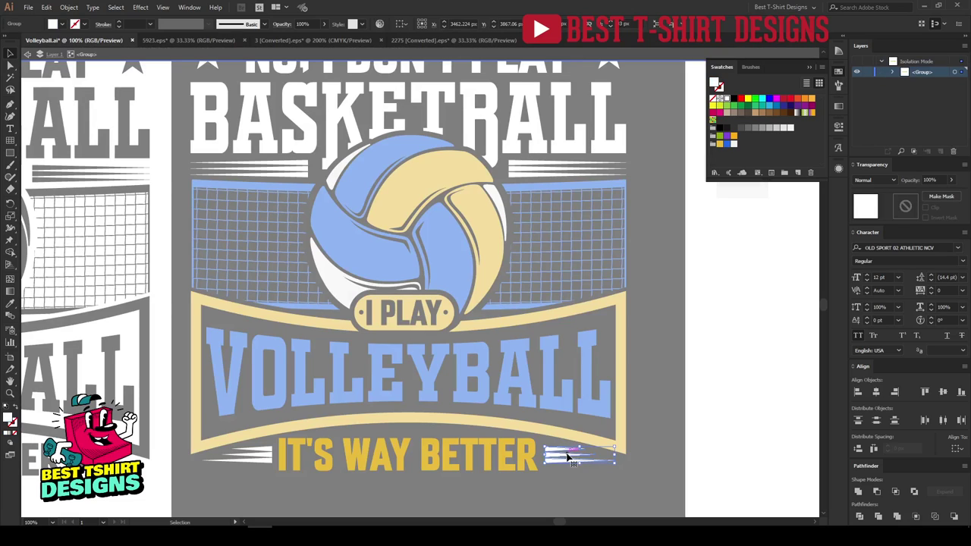
left_click(266, 453, "shift")
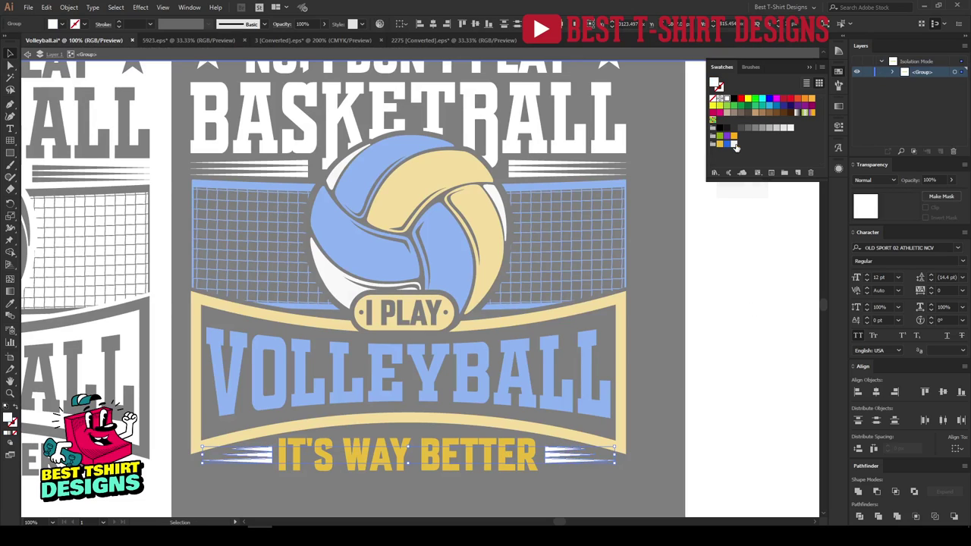
left_click(734, 144)
double_click(685, 387)
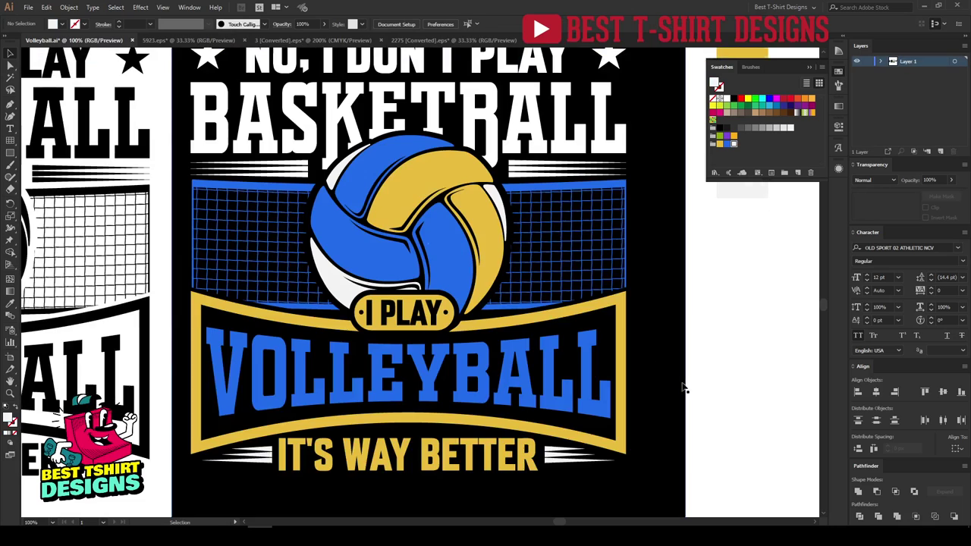
Step: Isolate the BASKETBALL lettering's group and recolour the lettering with the yellow sampled from the frame
scroll(685, 389, "up", 3)
left_click(490, 241)
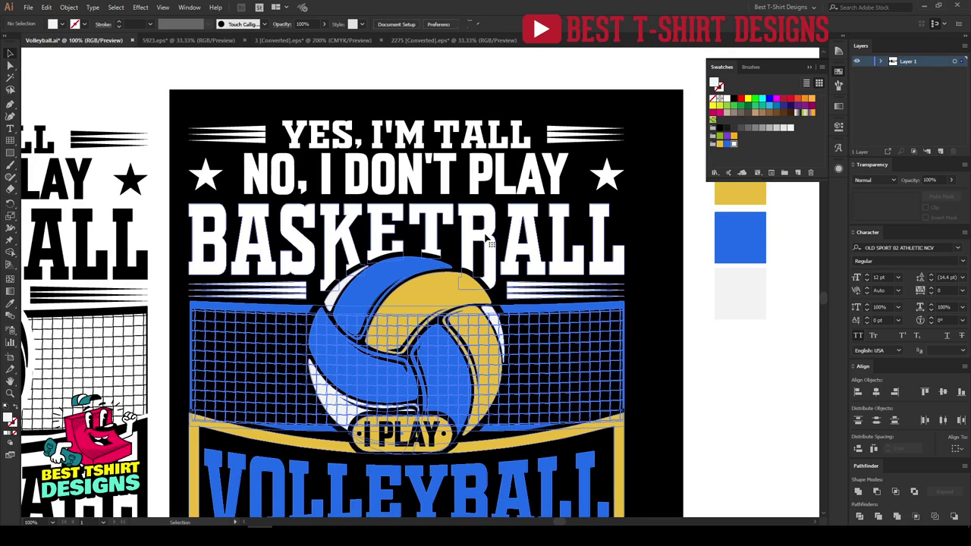
scroll(357, 237, "down", 2)
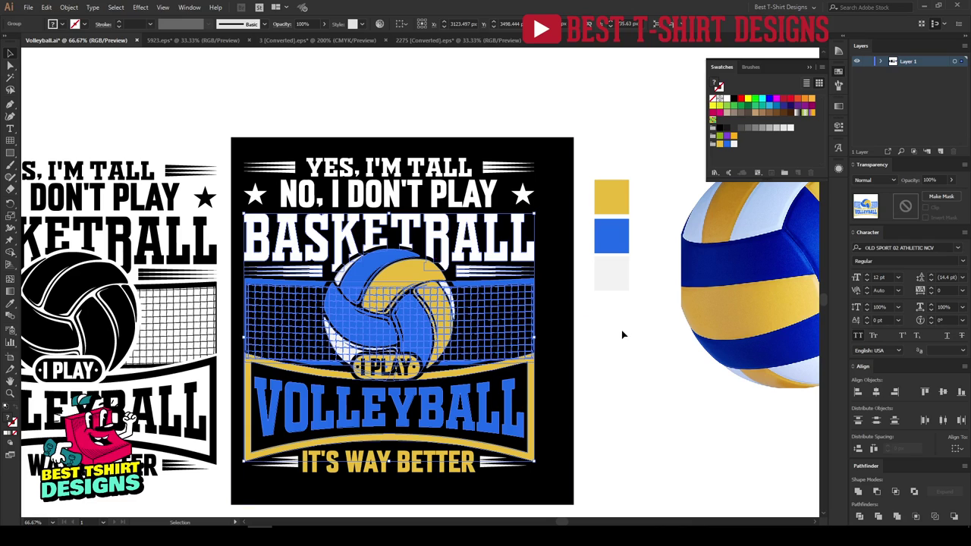
double_click(440, 241)
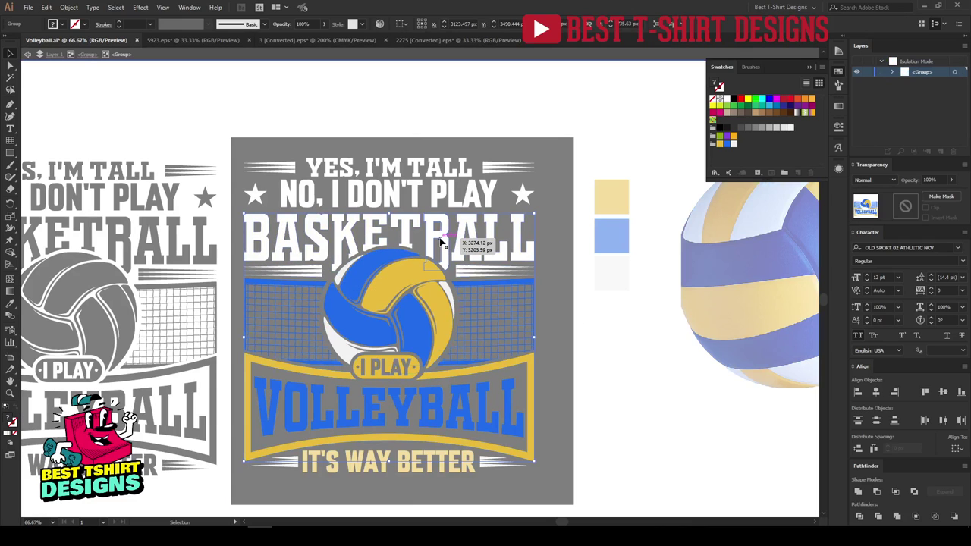
left_click(440, 241)
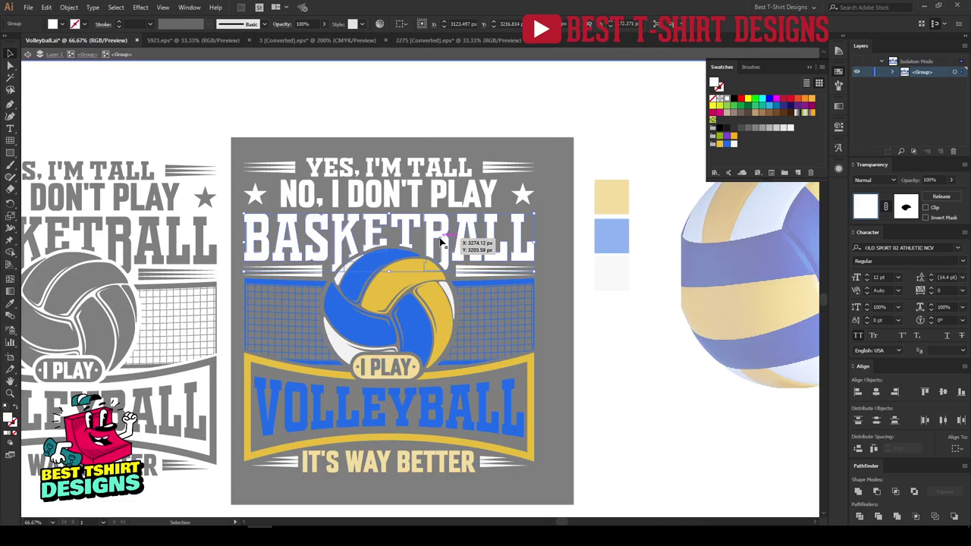
key("i")
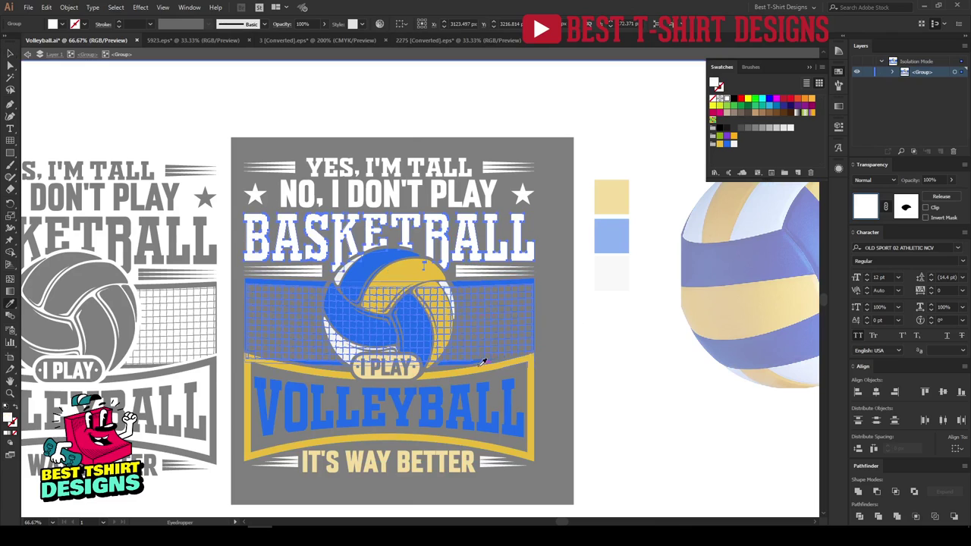
left_click(507, 364)
key("v")
Step: Fill the two stripe groups below the BASKETBALL lettering with the saved light grey and leave isolation mode
left_click(472, 269)
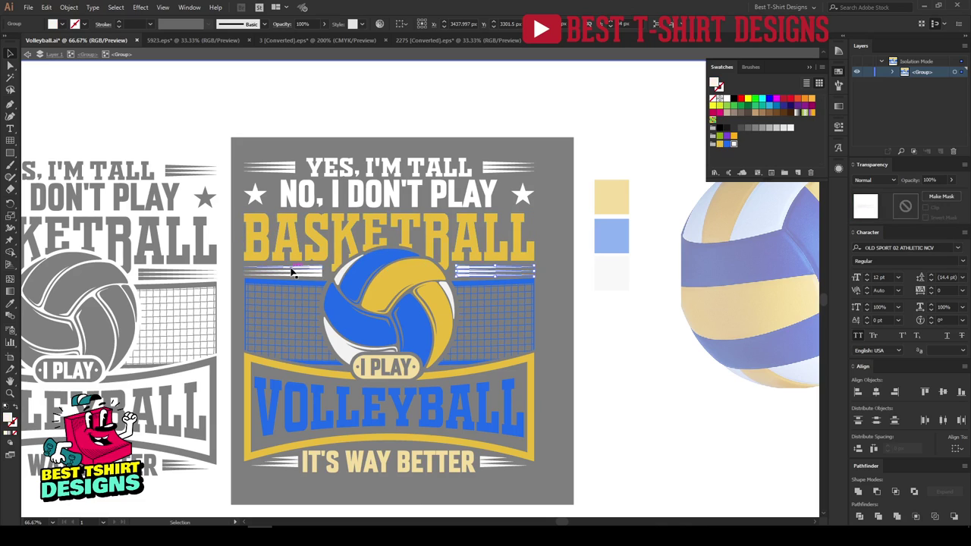
left_click(300, 272)
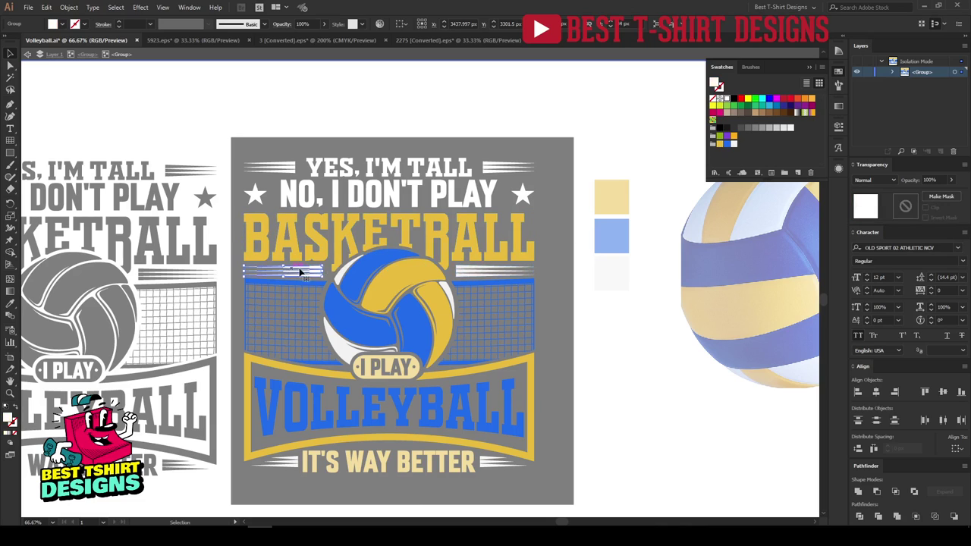
left_click(606, 331)
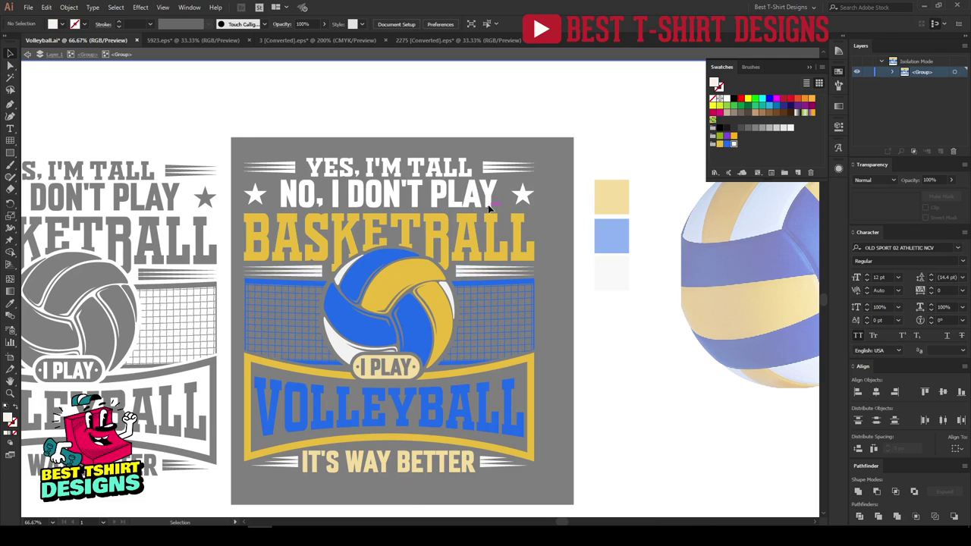
key("Escape")
Step: Isolate the NO, I DON'T PLAY group and recolour its lettering with the blue sampled from the net
left_click(491, 204)
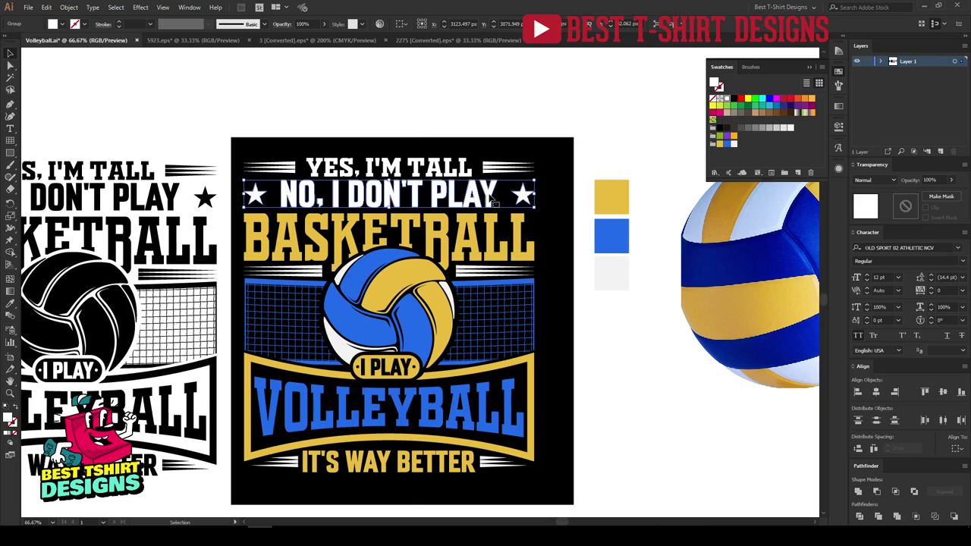
double_click(492, 197)
key("i")
left_click(500, 301)
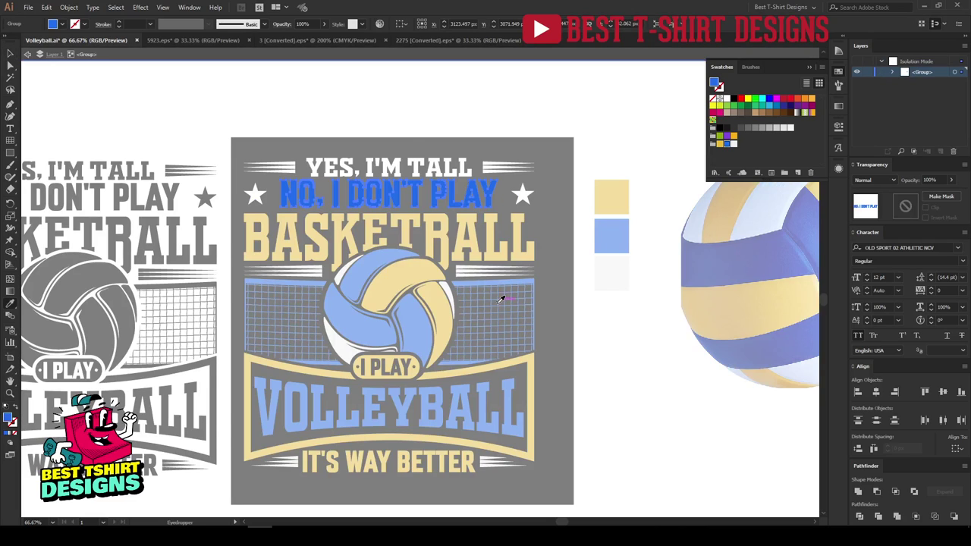
Step: Try the BASKETBALL lettering's yellow on the star after NO, I DON'T PLAY
left_click(526, 194, "ctrl")
left_click(254, 194, "ctrl+shift")
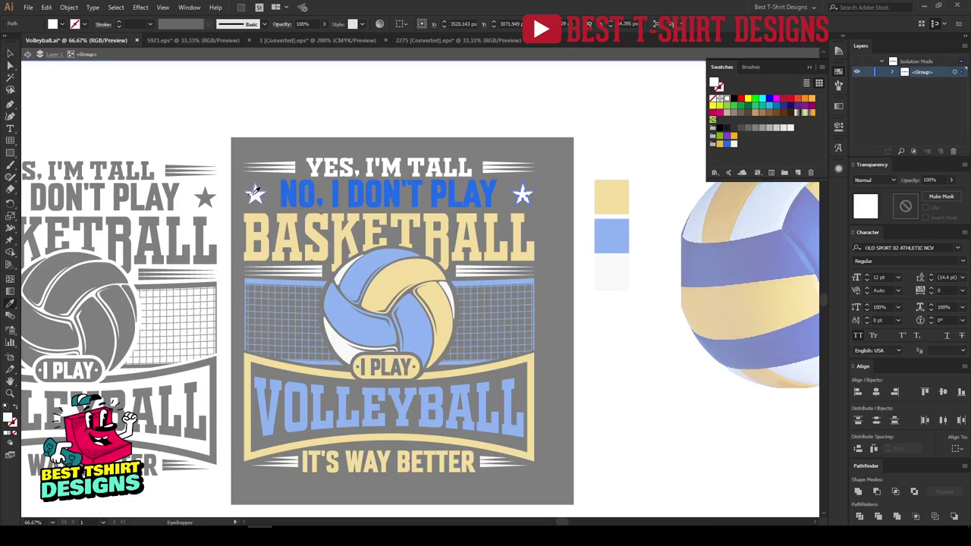
left_click(343, 232)
key("v")
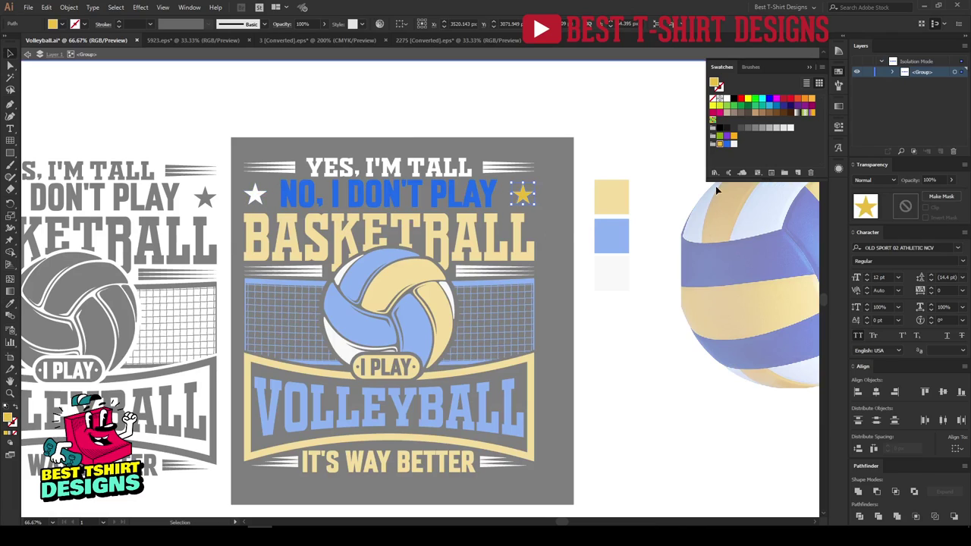
Step: Fill both stars beside NO, I DON'T PLAY with the saved light grey
left_click(731, 146)
left_click(255, 195)
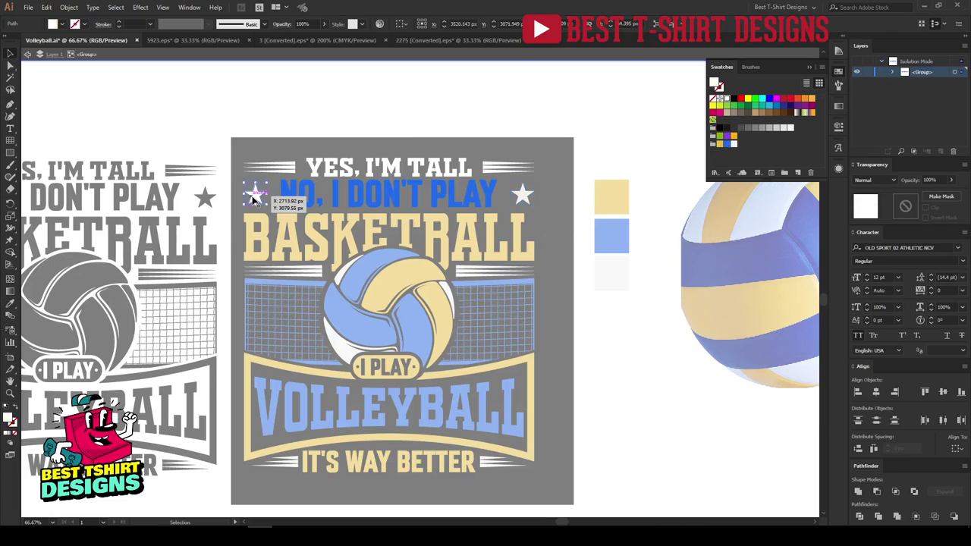
left_click(735, 145)
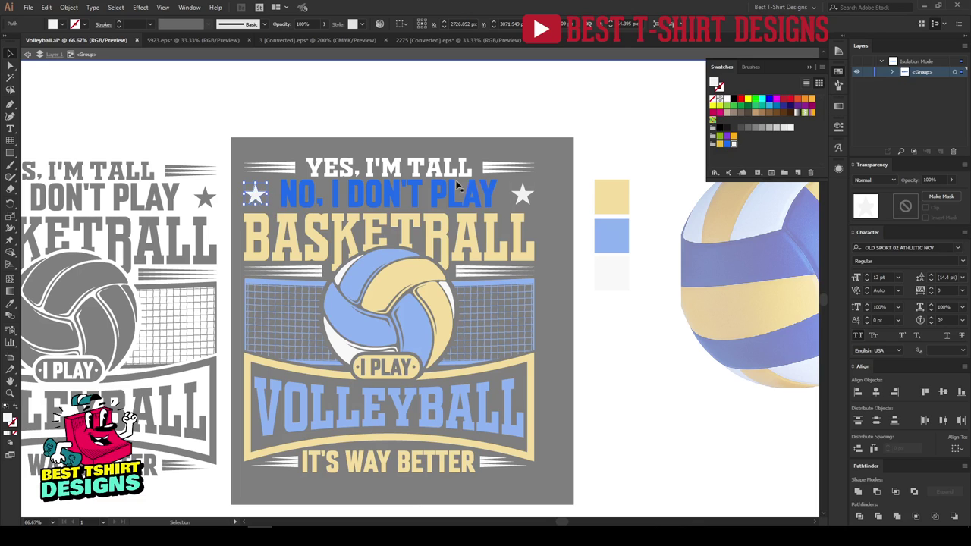
Step: Isolate the top text group and recolour the YES, I'M TALL lettering with the yellow sampled from BASKETBALL
left_click(442, 175)
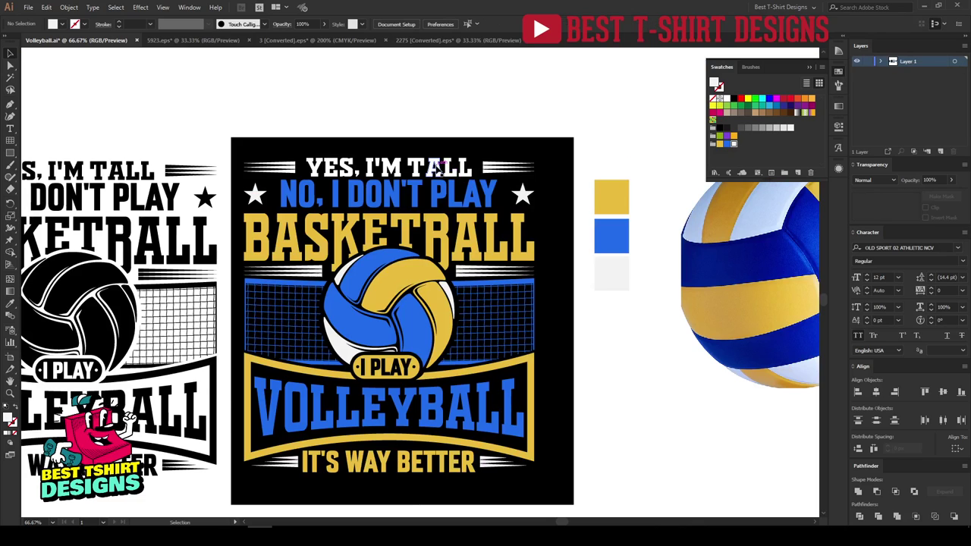
left_click(442, 173)
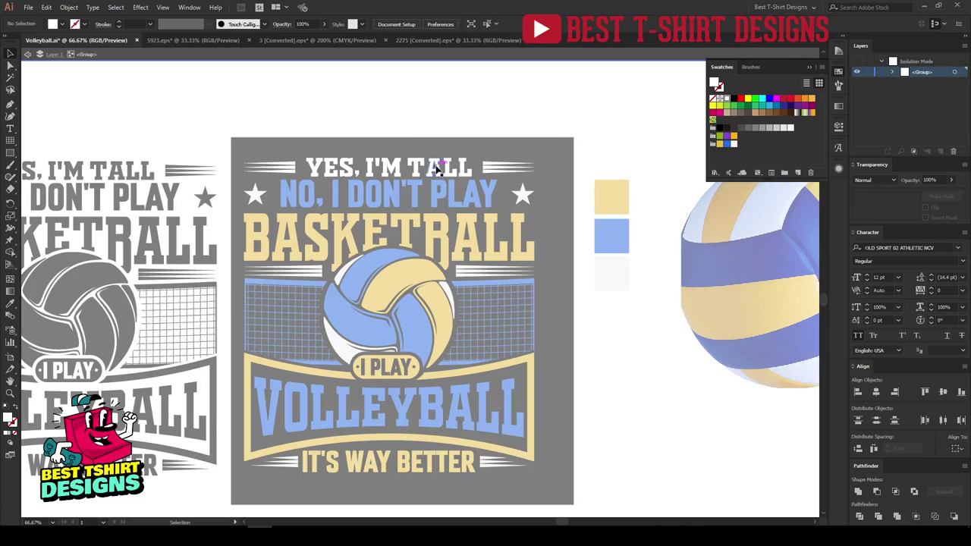
key("i")
left_click(445, 220)
key("v")
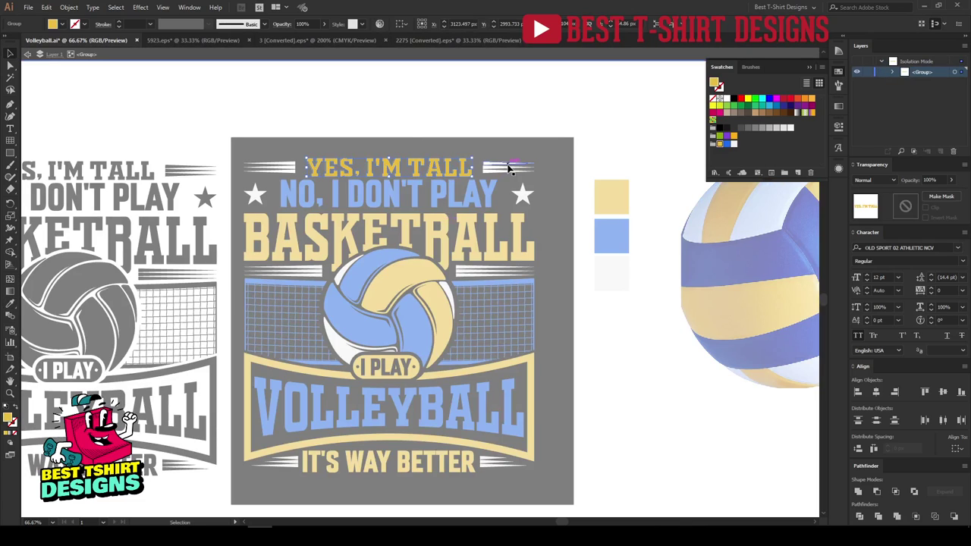
Step: Fill both stripe groups beside YES, I'M TALL with the saved light grey and leave isolation mode
left_click(506, 166)
left_click(288, 166, "shift")
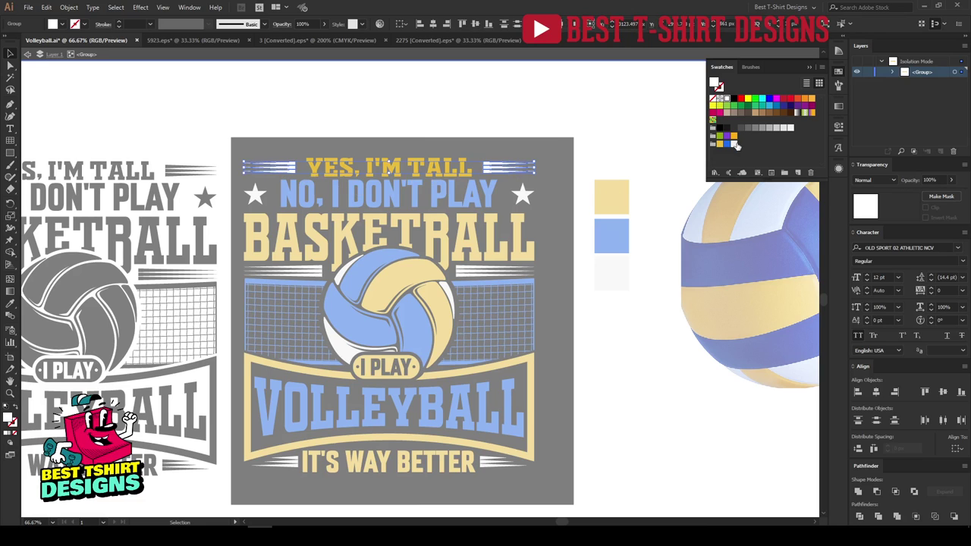
left_click(735, 144)
double_click(629, 305)
Step: Enlarge the reference T-shirt photo to about twice its size and place it directly beside the coloured design for comparison
scroll(631, 305, "down", 1)
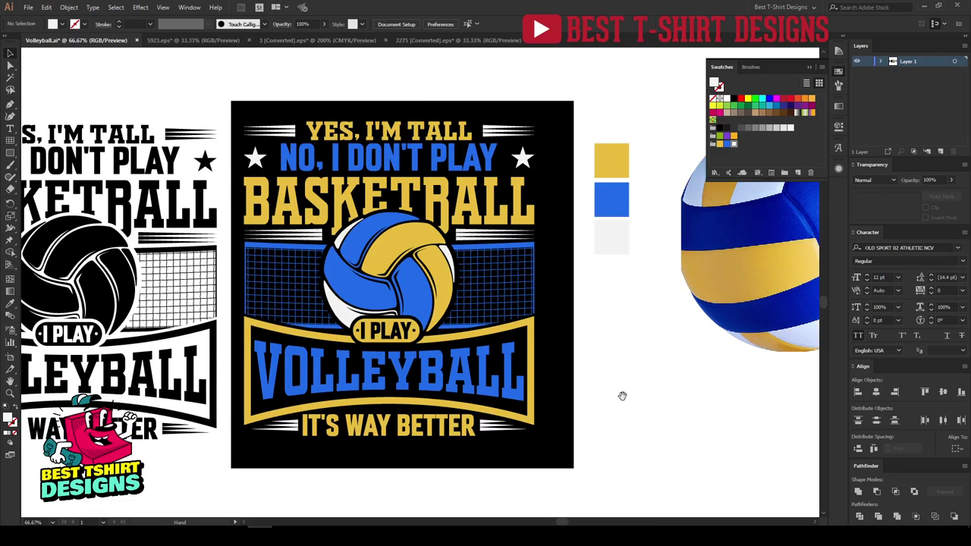
scroll(620, 383, "down", 1)
scroll(617, 383, "down", 1)
scroll(616, 383, "down", 1)
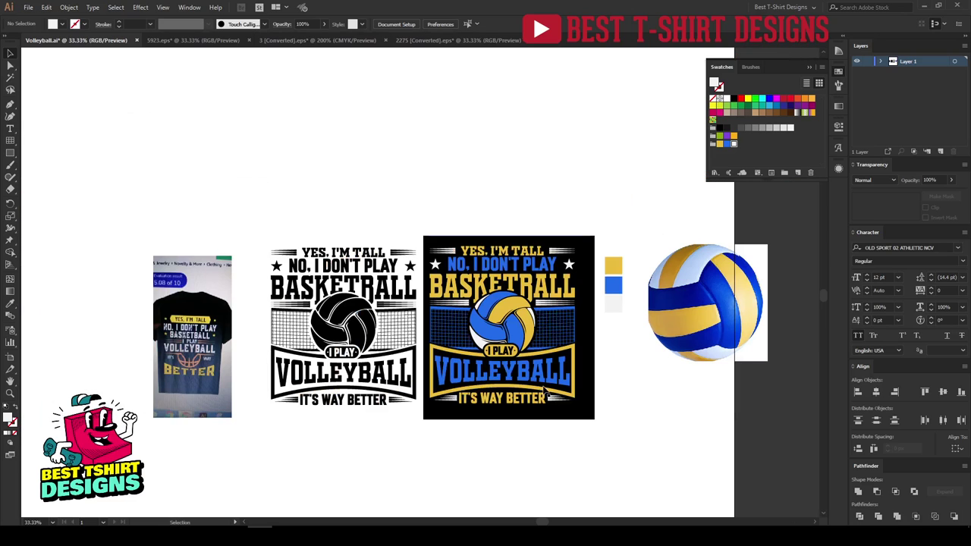
left_click_drag(210, 369, 387, 347)
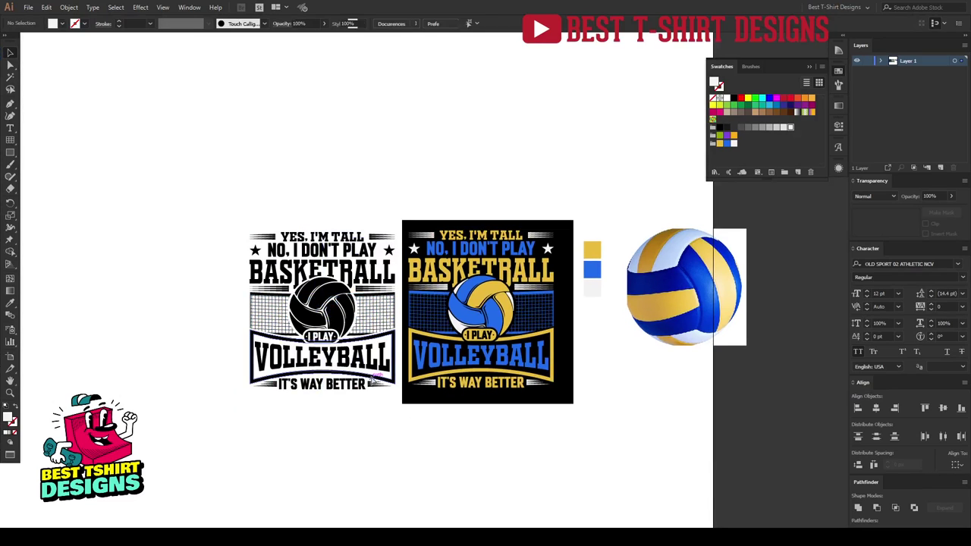
key("ctrl+z")
left_click_drag(322, 310, 245, 307)
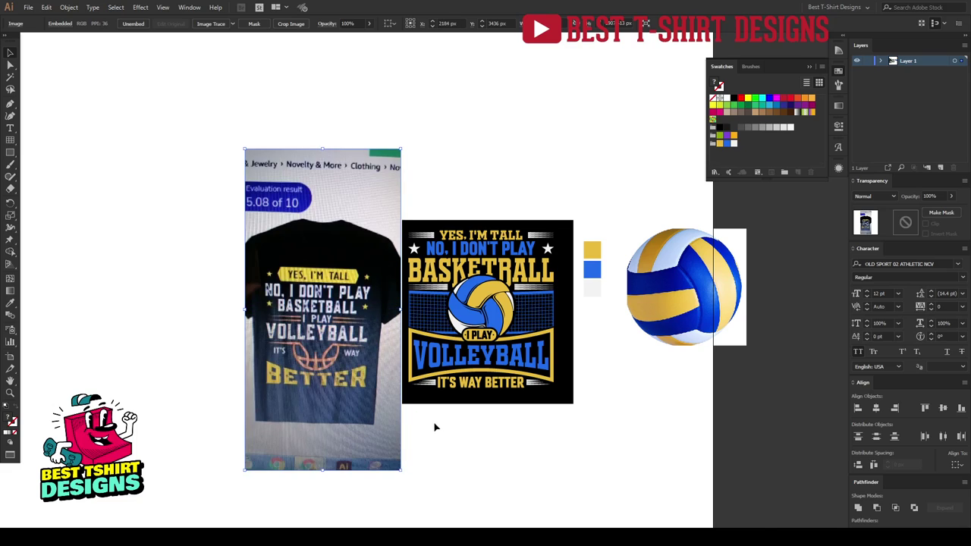
scroll(604, 432, "up", 2)
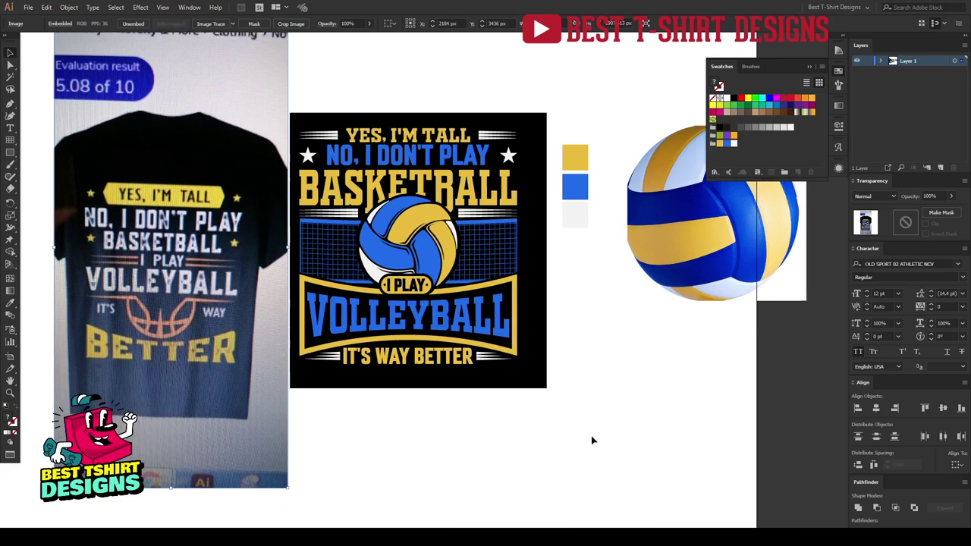
Step: Move the three palette colour squares up and away from the coloured design, closer to the volleyball photo
left_click(585, 245)
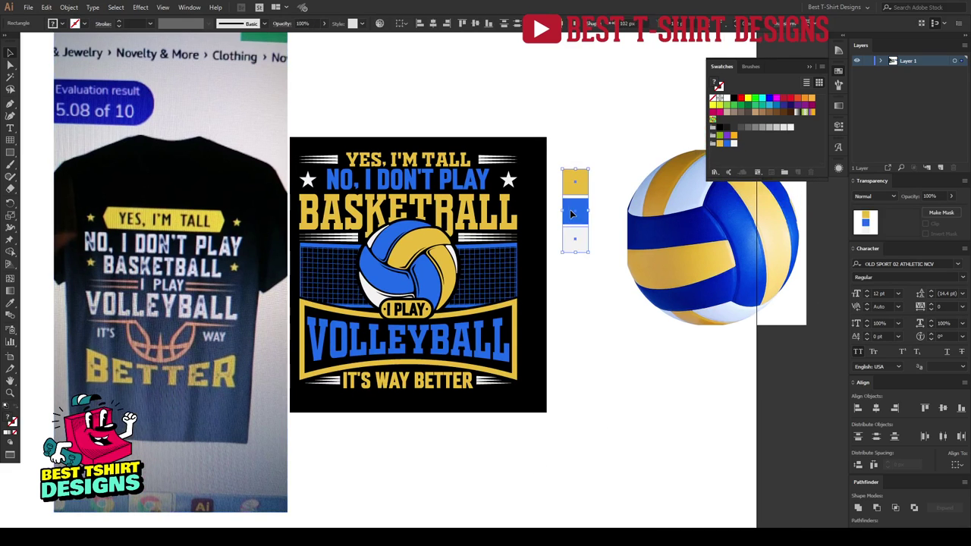
left_click_drag(585, 245, 613, 183)
left_click(595, 285)
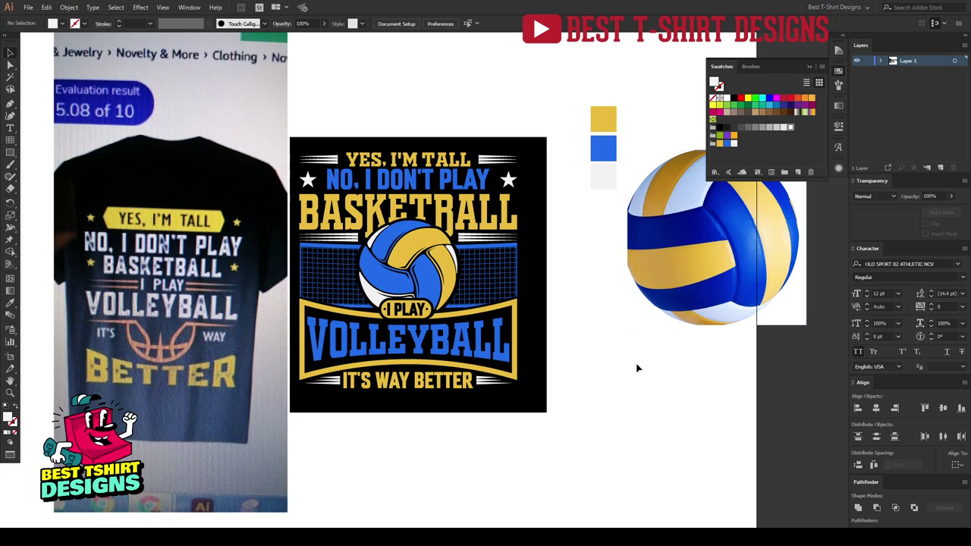
Step: Isolate the VOLLEYBALL lettering and give it a 5 pt stroke in the saved light grey
scroll(466, 346, "up", 1)
double_click(467, 349)
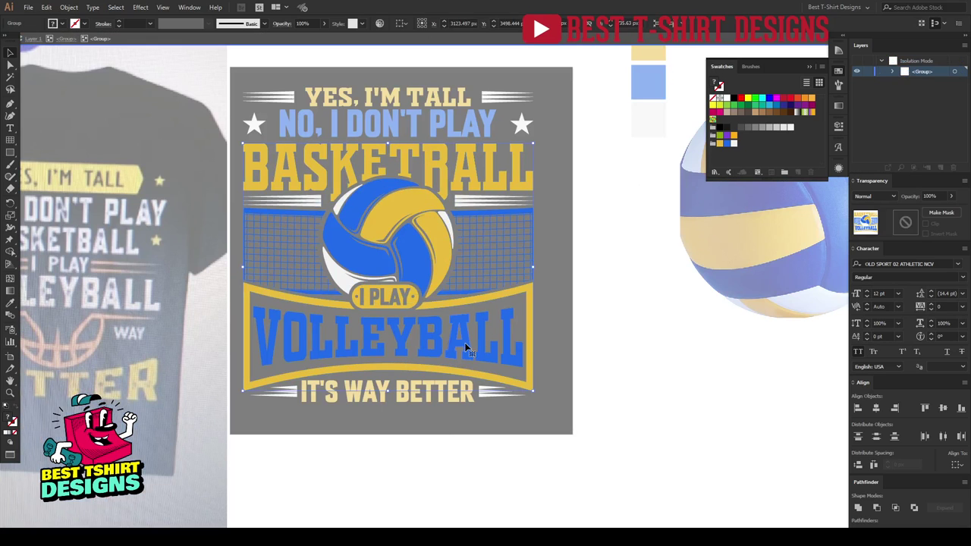
scroll(466, 348, "up", 1)
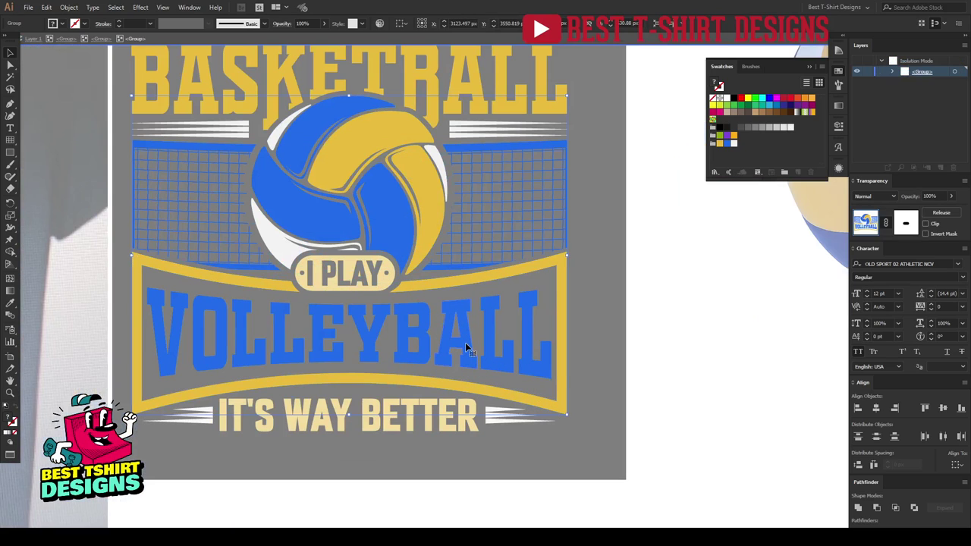
left_click(467, 346)
double_click(466, 347)
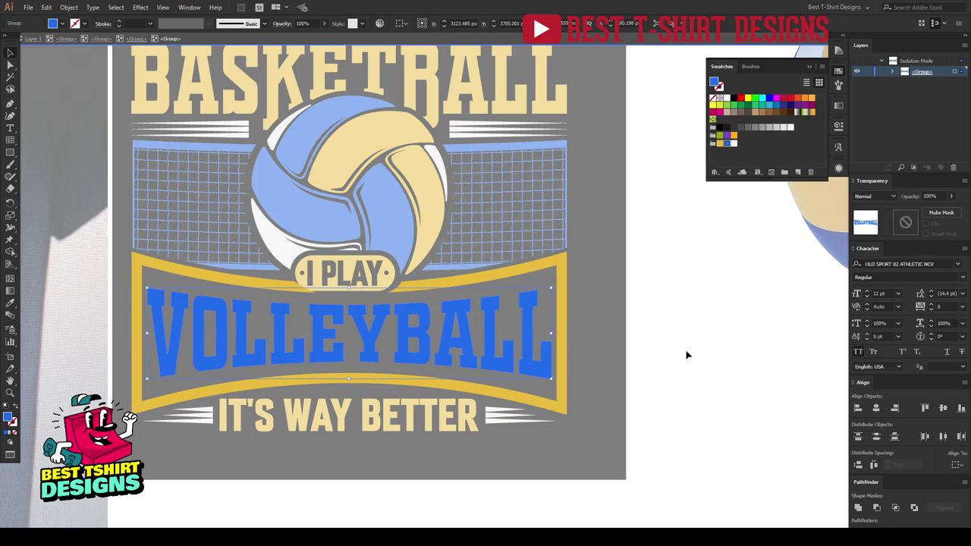
scroll(135, 21, "up", 8)
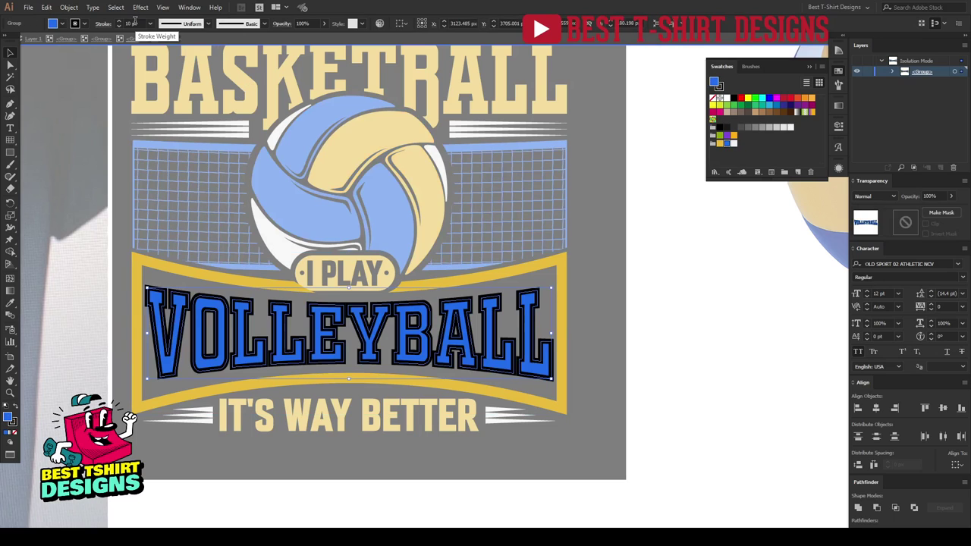
scroll(135, 20, "down", 3)
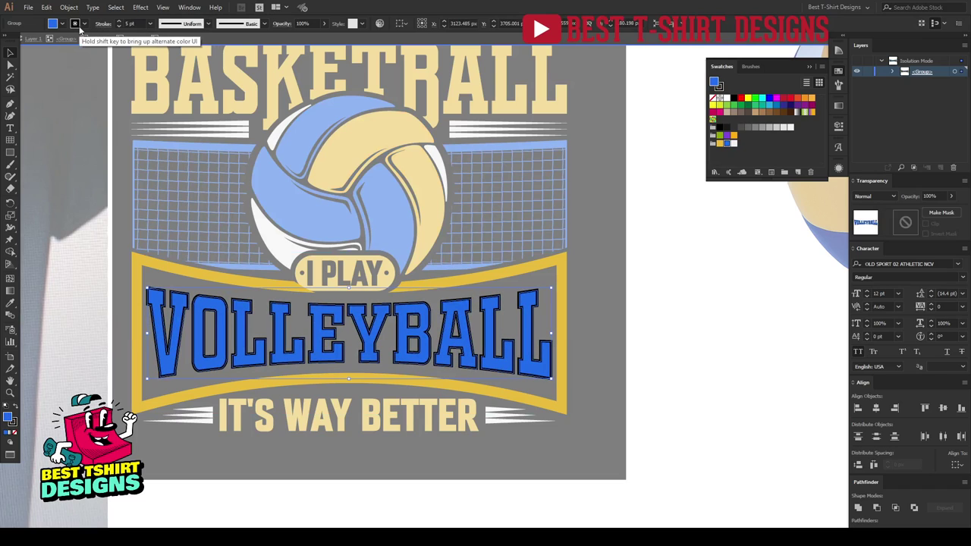
left_click(78, 27)
left_click(28, 74)
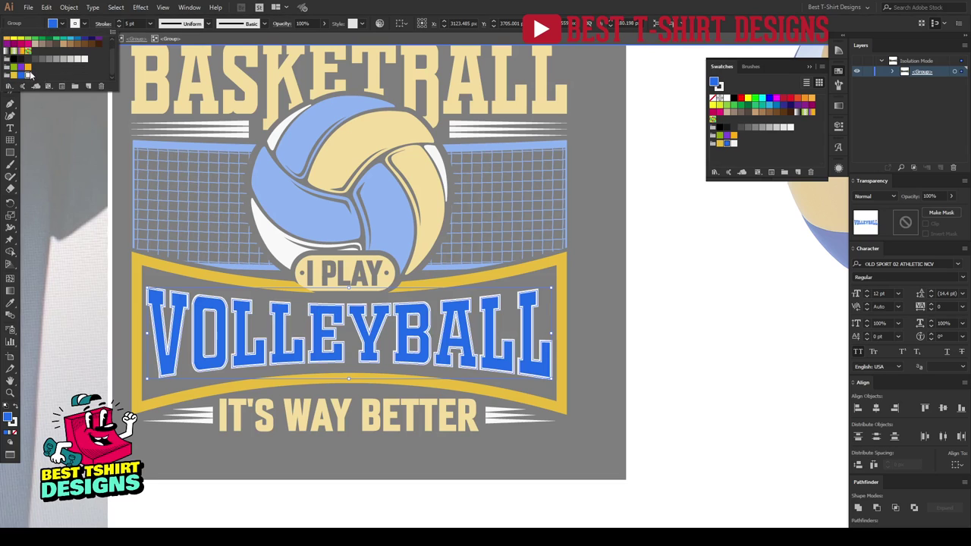
left_click(142, 87)
Step: Compare outside and inside stroke alignment on VOLLEYBALL, return to centre alignment with a 4 pt weight, and leave isolation mode
left_click(103, 23)
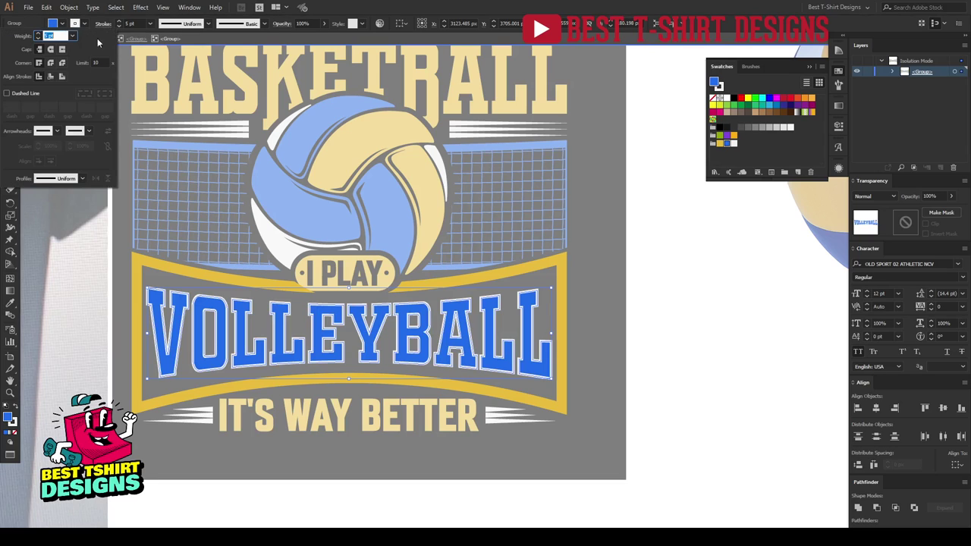
left_click(62, 76)
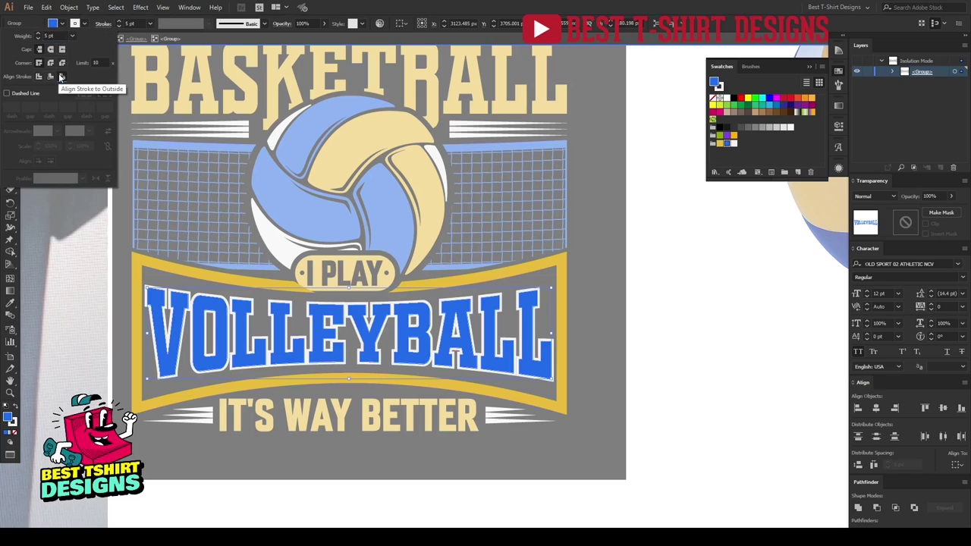
left_click(51, 78)
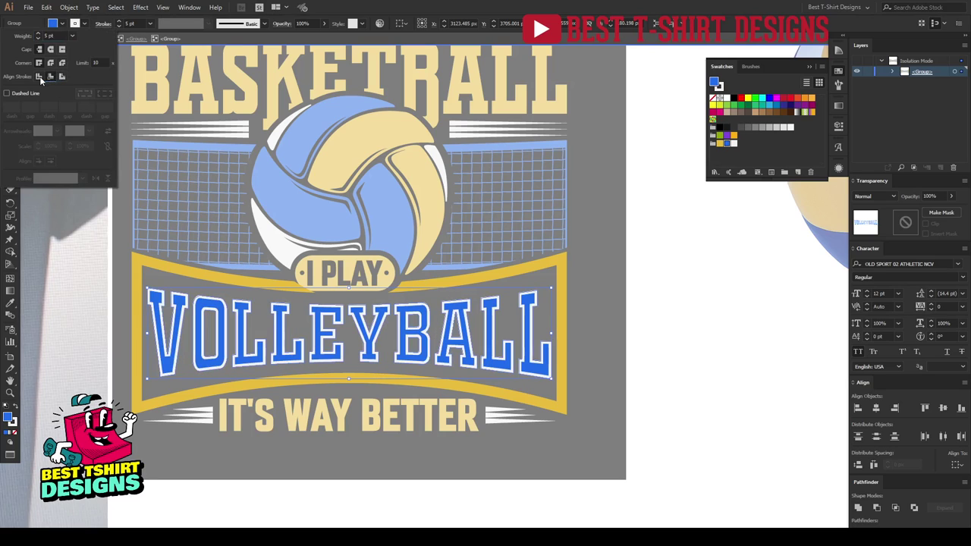
left_click(40, 77)
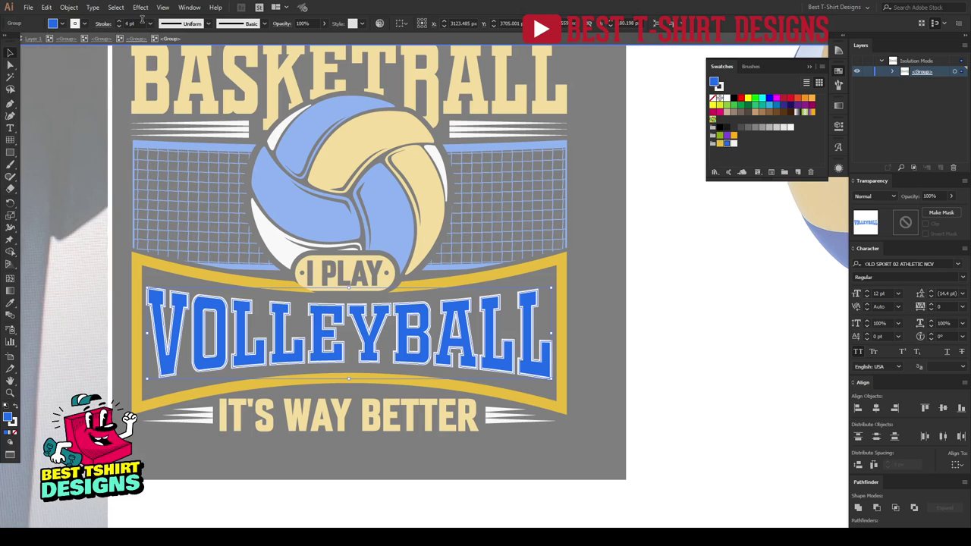
double_click(649, 259)
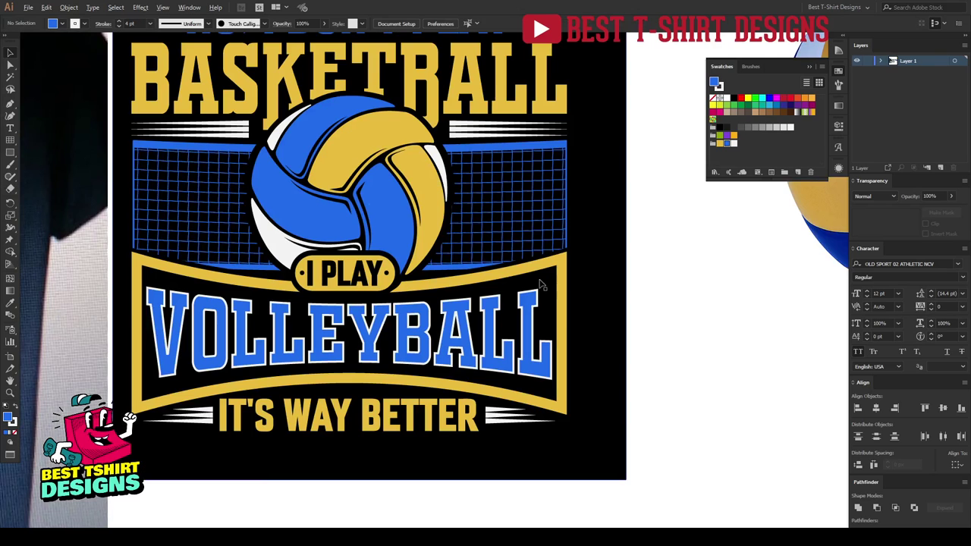
scroll(541, 284, "down", 1)
scroll(631, 293, "up", 1)
scroll(629, 288, "down", 1)
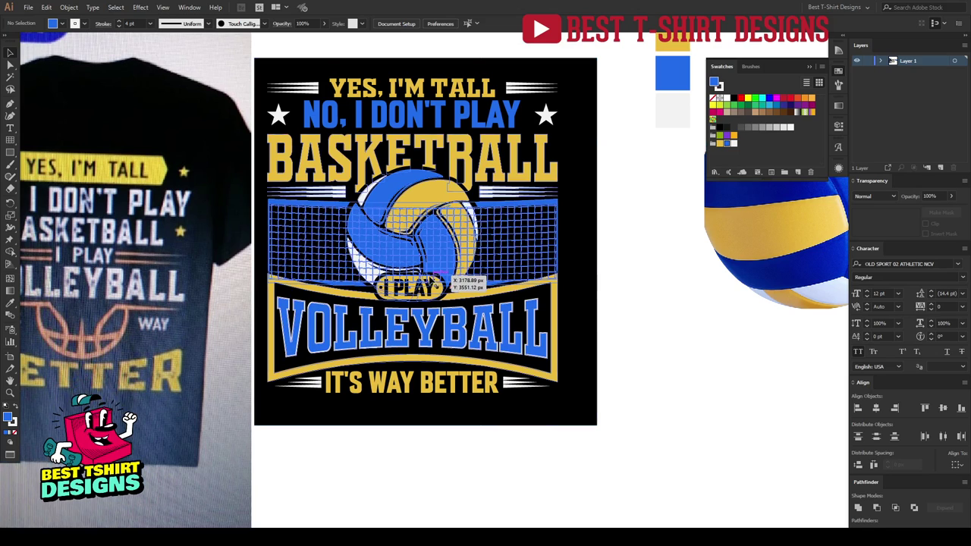
left_click_drag(619, 436, 260, 51)
left_click(584, 262)
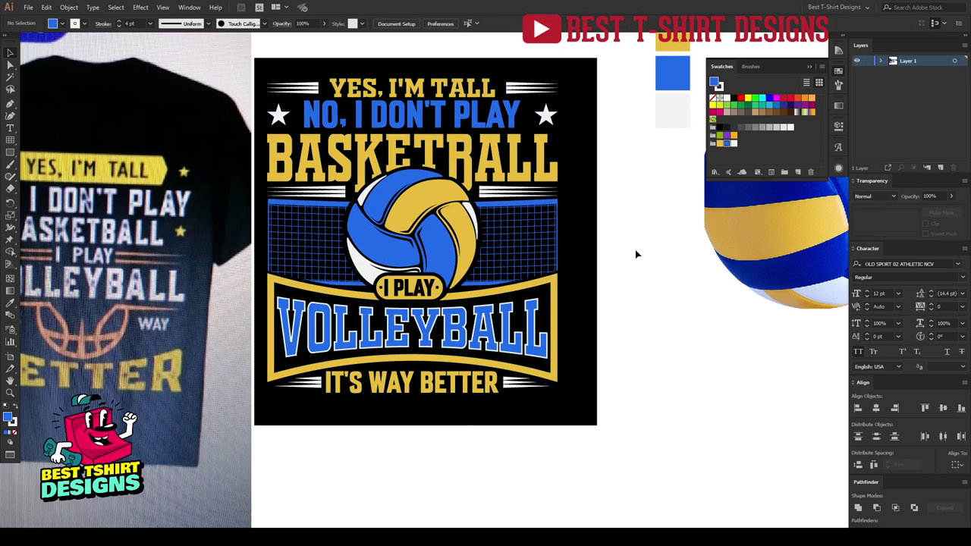
Step: Restore the screen mode with document tabs and switch to the document with the four grunge textures
key("f")
key("f")
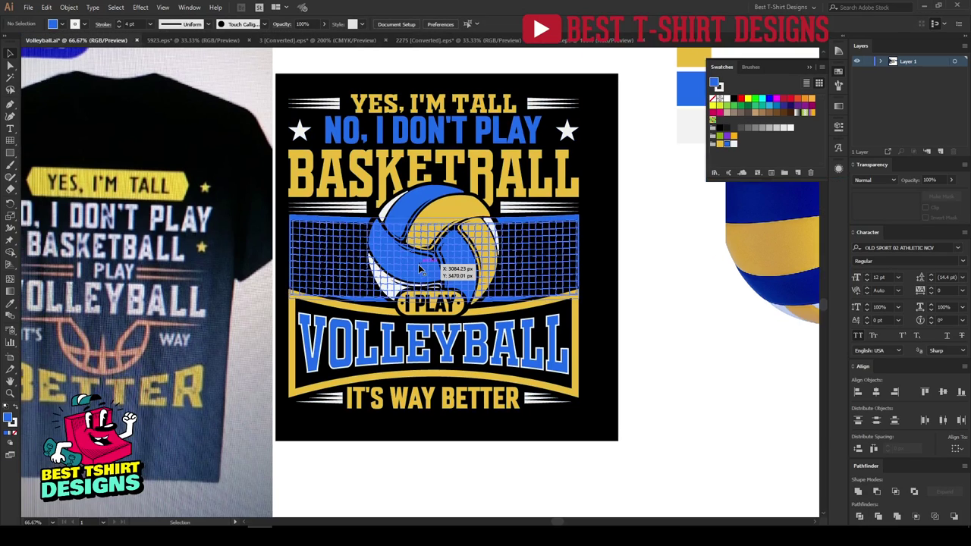
left_click(564, 40)
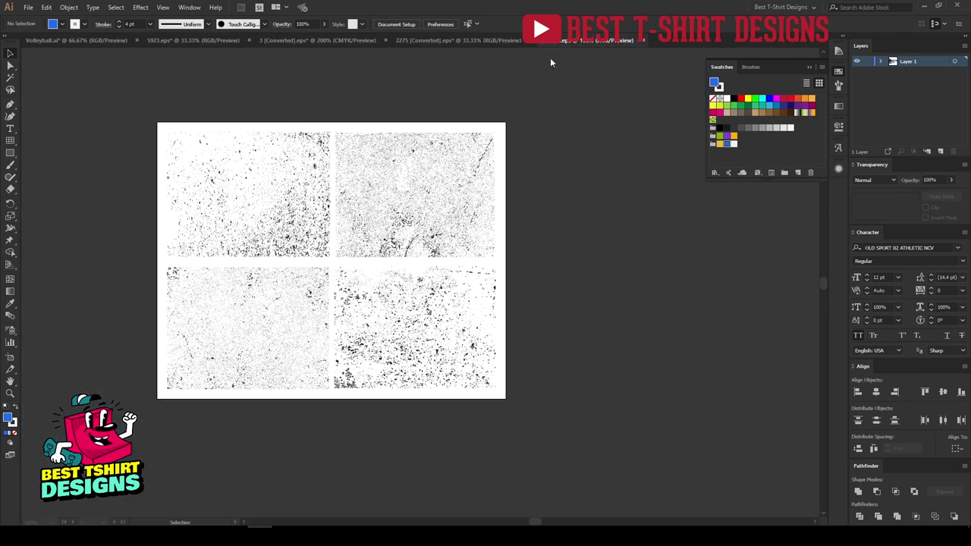
Step: Copy the lower-left grunge texture and add an opacity mask without clipping to the coloured design in Volleyball.ai, with the mask open for editing
left_click(307, 308)
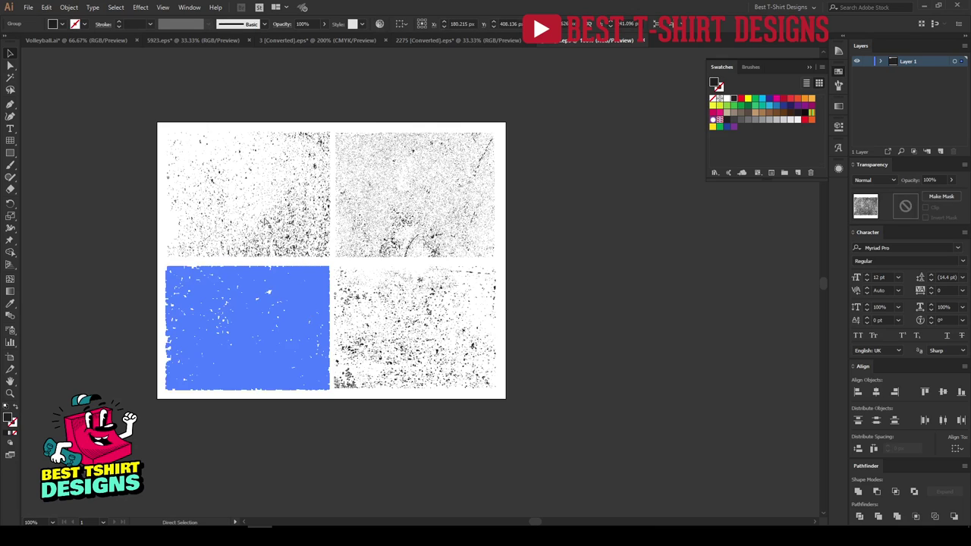
left_click(81, 39)
left_click(461, 236)
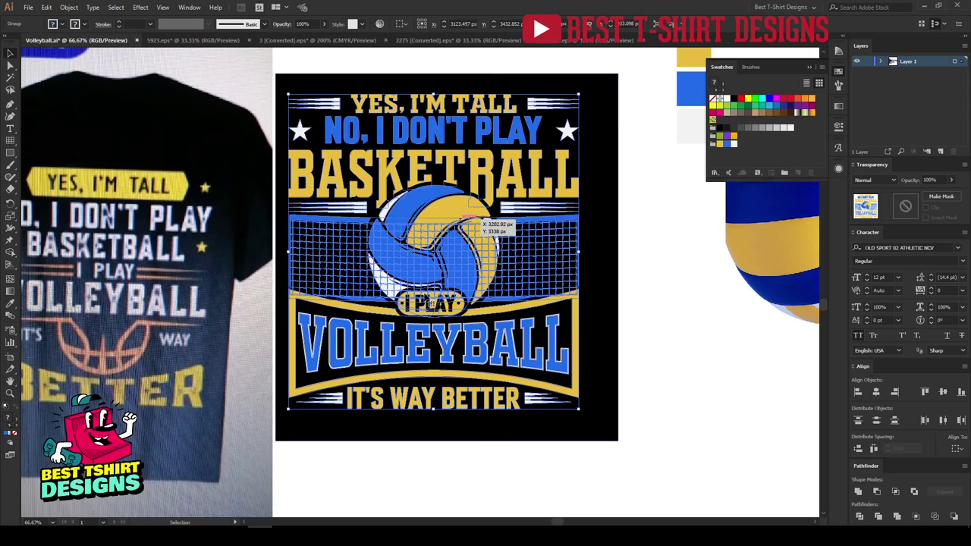
left_click(907, 208)
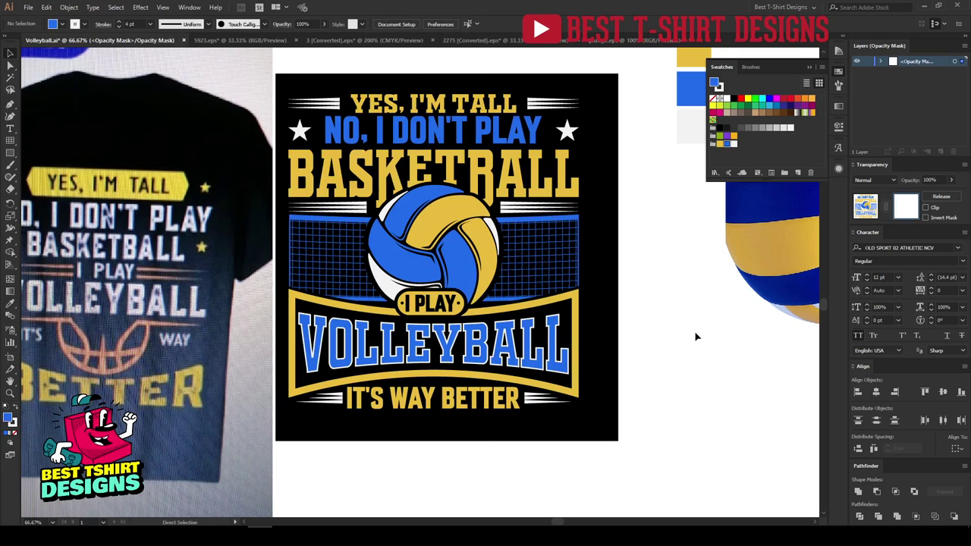
Step: Paste the grunge texture into the opacity mask, align it to the design's upper-left corner and enlarge it to cover the whole artwork
key("ctrl+v")
left_click_drag(442, 277, 355, 113)
left_click_drag(388, 161, 596, 424)
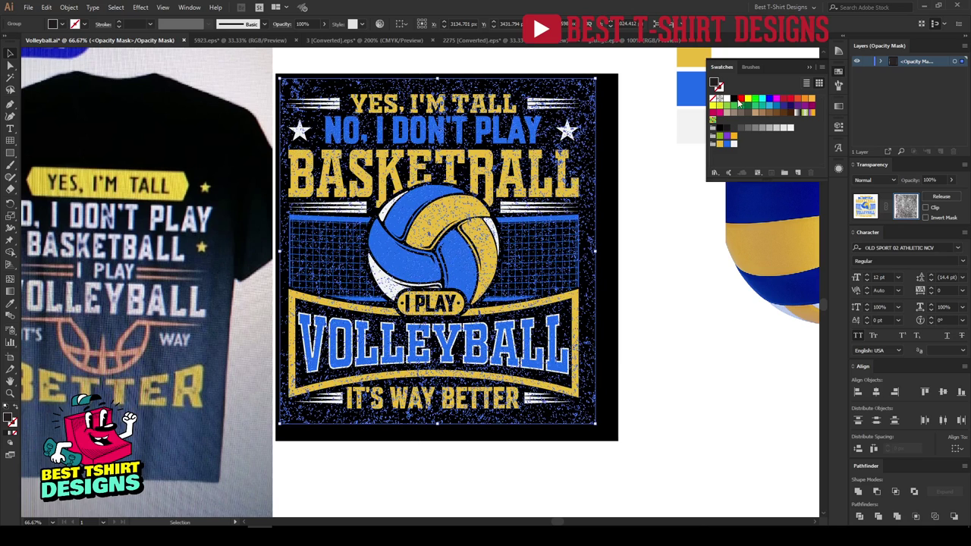
Step: Fill the mask's grunge texture with pure black 000000 and return from the mask to the artwork
left_click(735, 99)
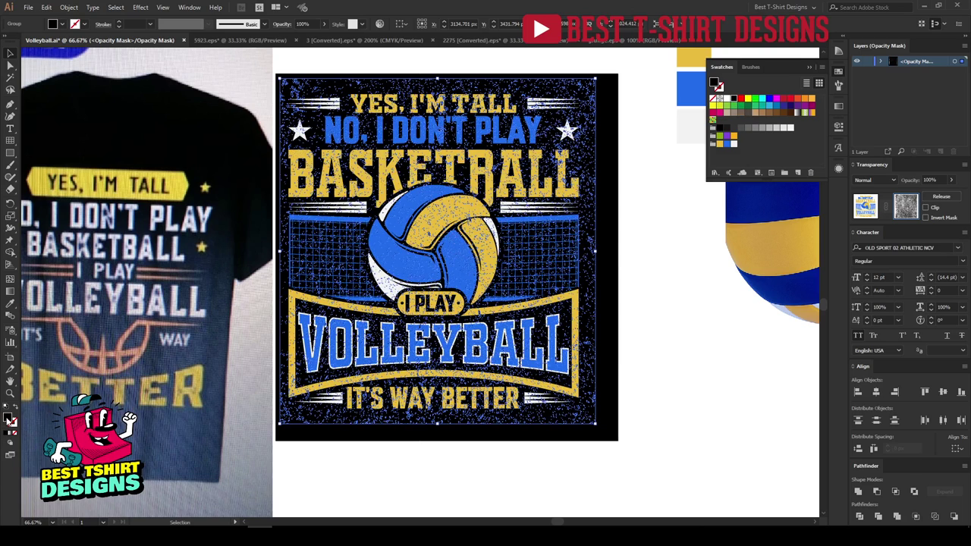
double_click(9, 419)
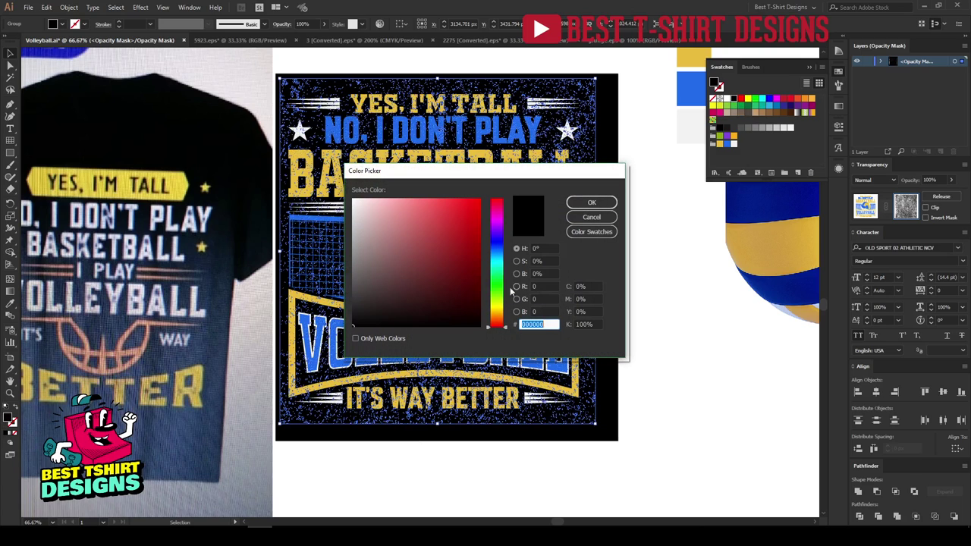
left_click(592, 203)
left_click(652, 326)
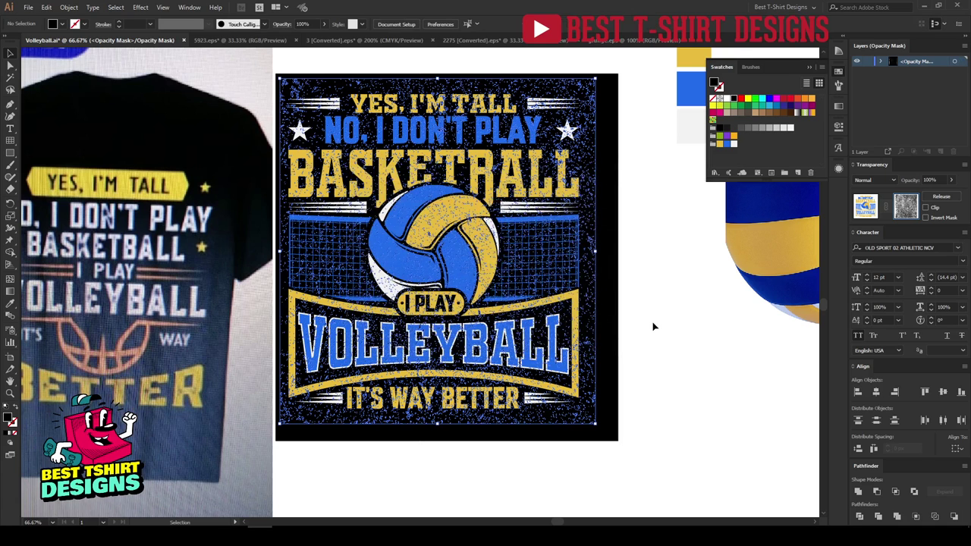
left_click(865, 206)
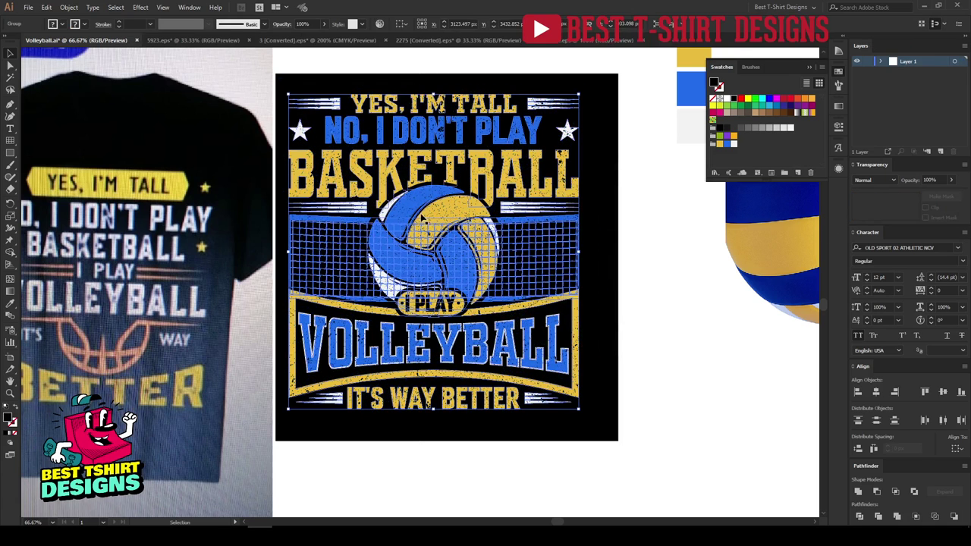
Step: Try a red R=193 G=39 B=45 background rectangle and inspect up close how it shows through the grunge specks
scroll(478, 204, "up", 5)
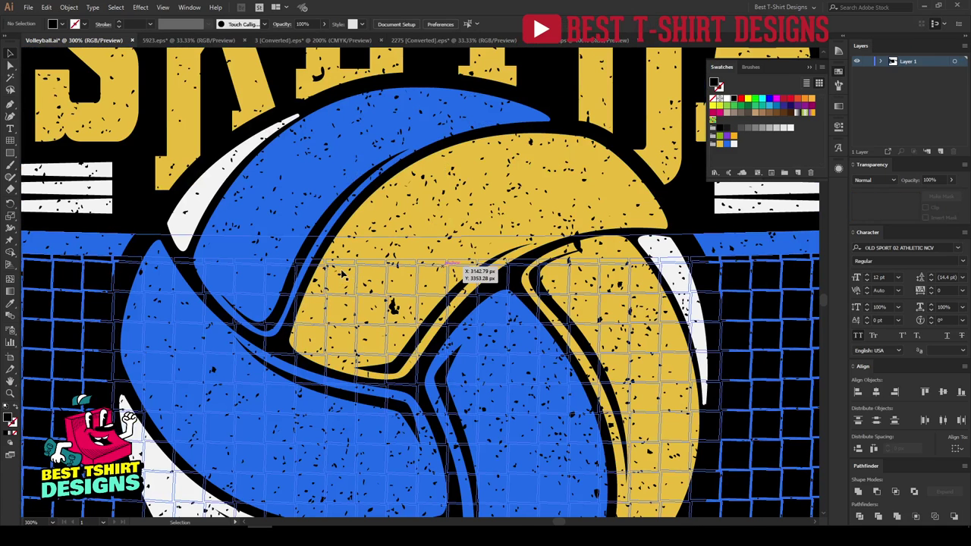
scroll(358, 280, "down", 2)
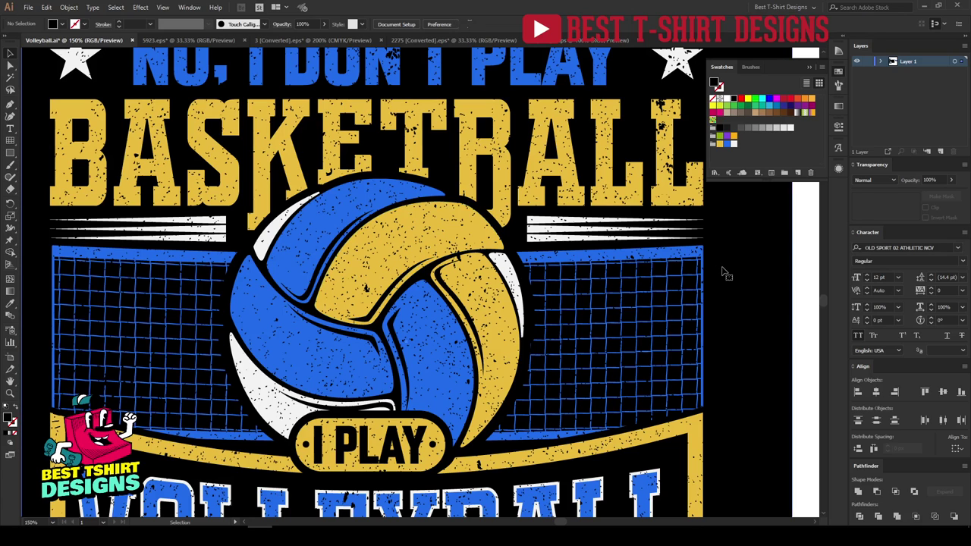
left_click(535, 246)
left_click(784, 100)
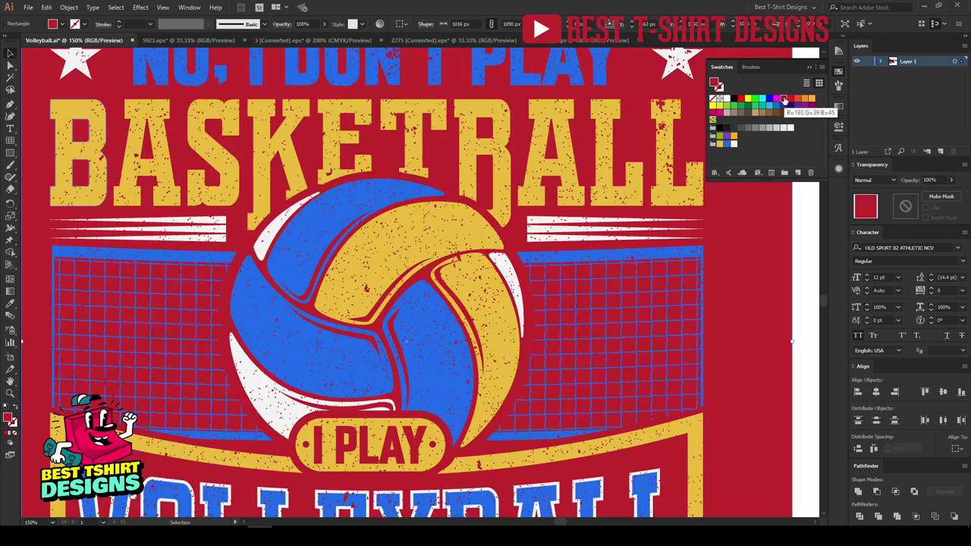
scroll(314, 295, "up", 4)
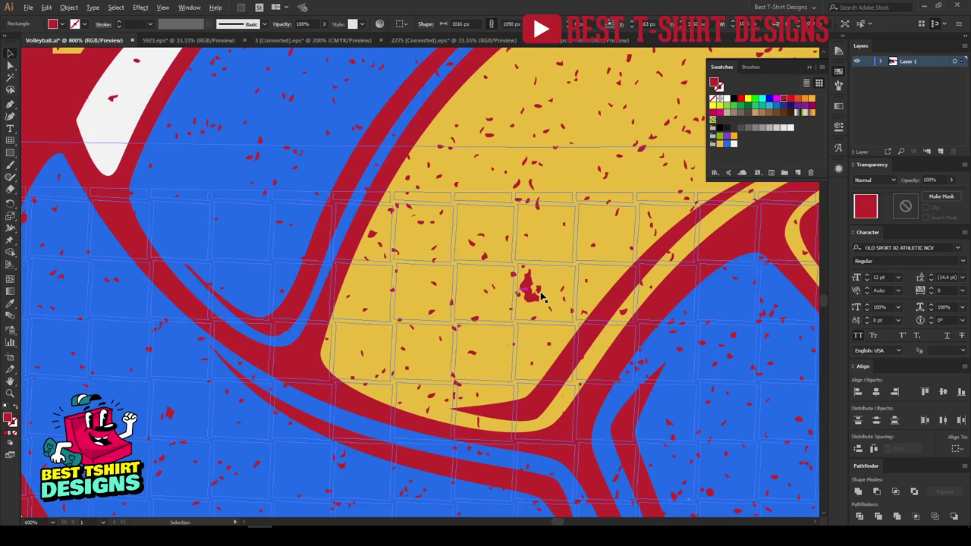
scroll(524, 292, "up", 3)
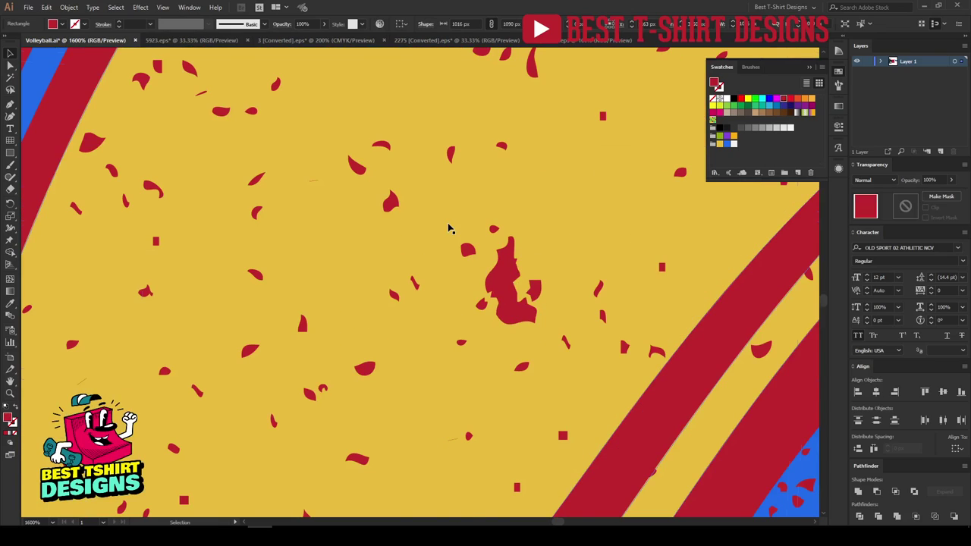
scroll(447, 228, "down", 5)
scroll(336, 214, "down", 4)
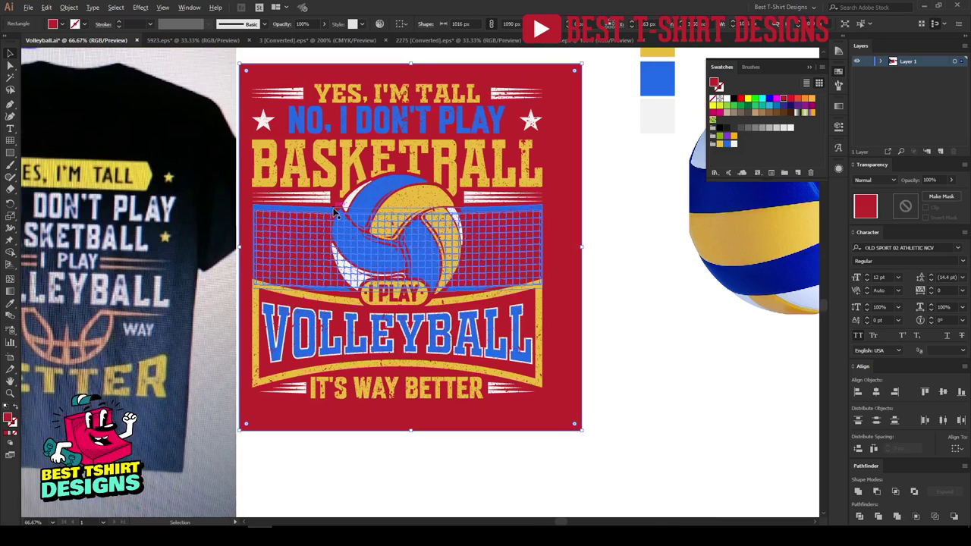
Step: Try a dark blue fill on the background rectangle, compare it with the design, and return the rectangle to black
left_click(782, 107)
left_click(657, 219)
left_click_drag(568, 228, 585, 236)
left_click(609, 237)
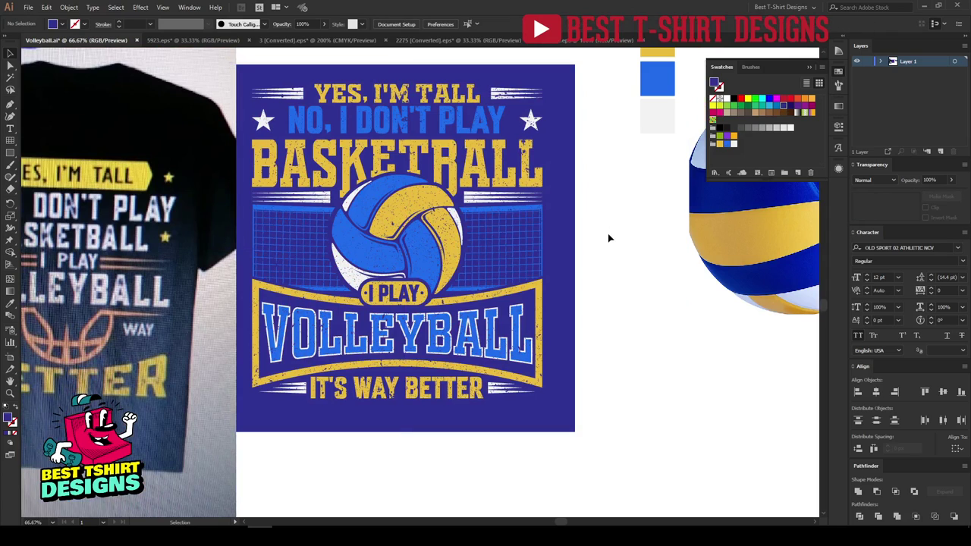
left_click(574, 252)
left_click(734, 98)
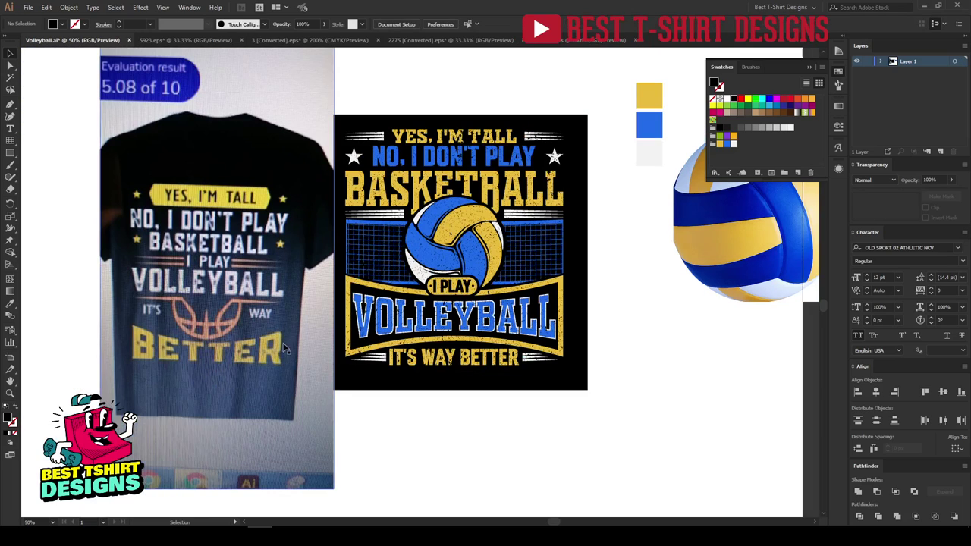
Step: Move the T-shirt reference photo left and the palette squares with the volleyball photo right, clear of the designs
left_click_drag(232, 343, 228, 341)
left_click(609, 365)
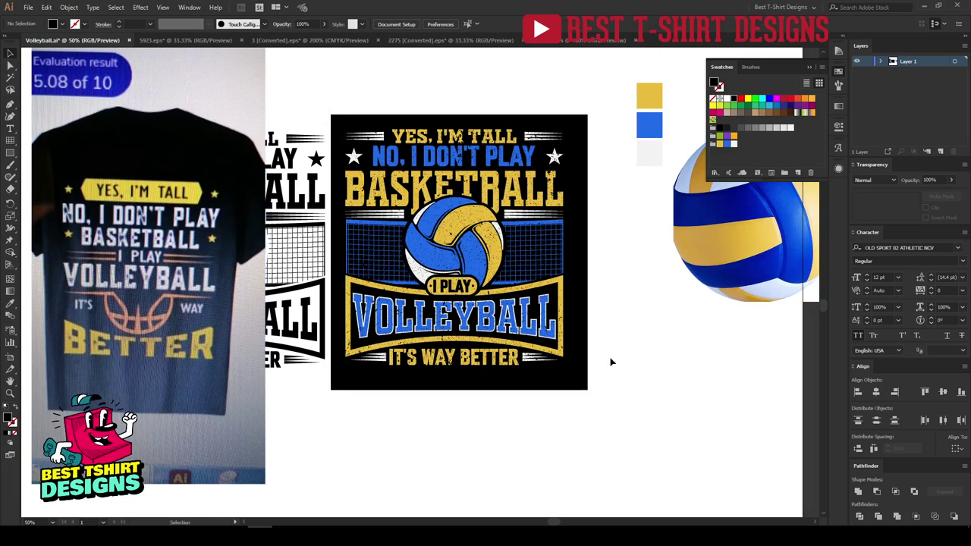
scroll(380, 250, "down", 1)
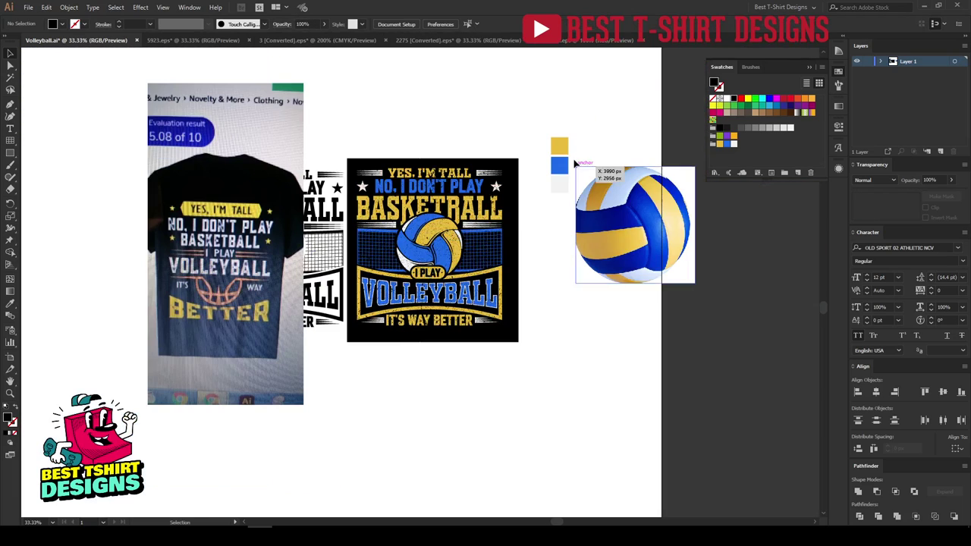
left_click_drag(531, 122, 731, 352)
left_click_drag(569, 241, 674, 258)
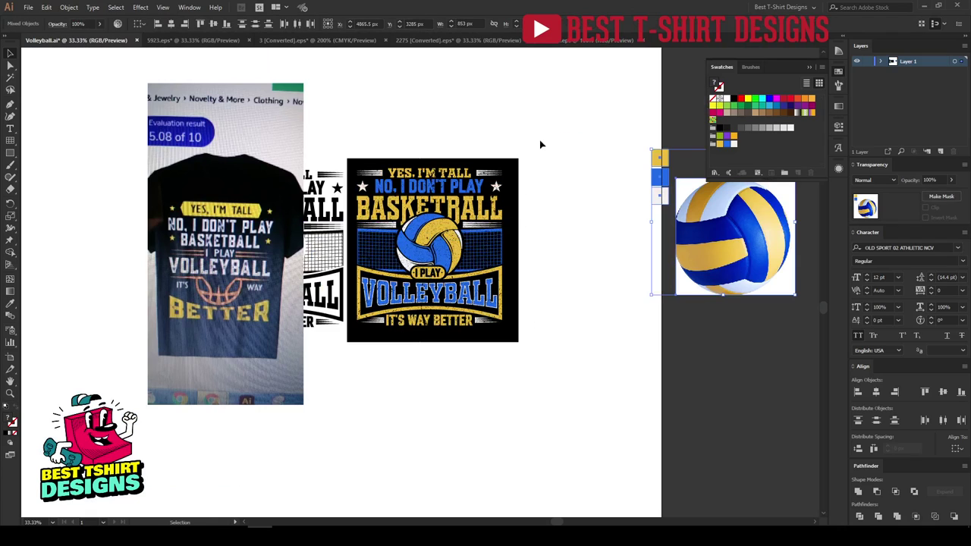
Step: Move the coloured design together with its black background to the right, away from the black-and-white version
left_click_drag(539, 142, 353, 385)
left_click_drag(367, 305, 399, 305)
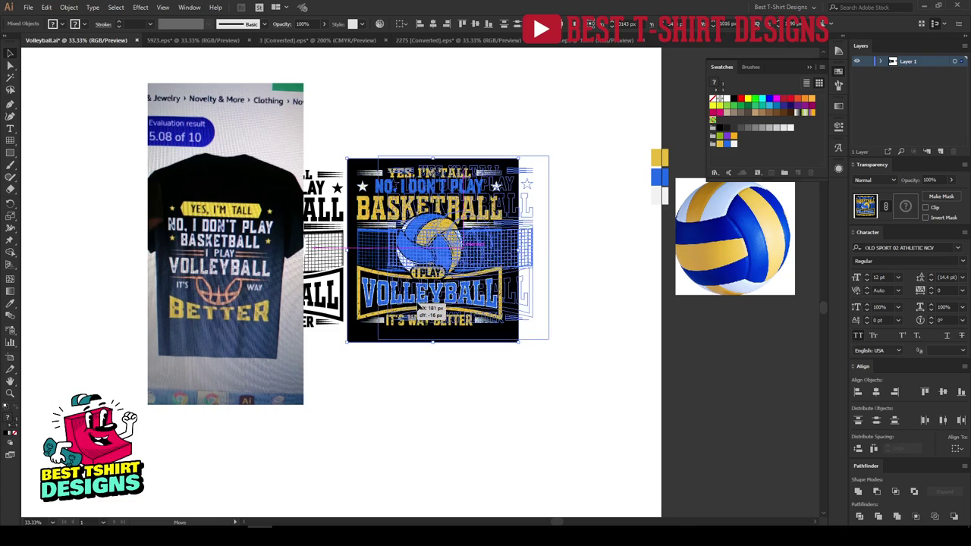
scroll(500, 263, "up", 1)
left_click(594, 271)
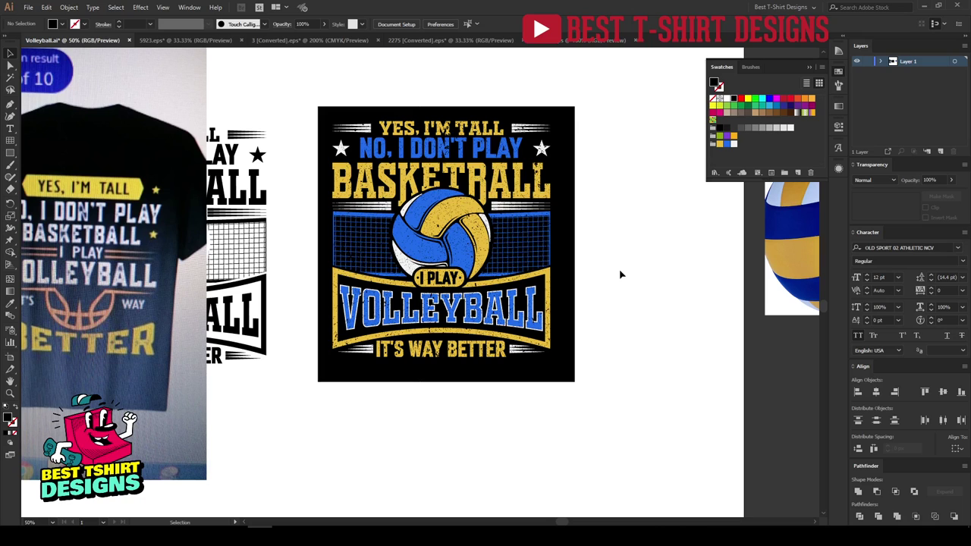
key("ctrl+plus")
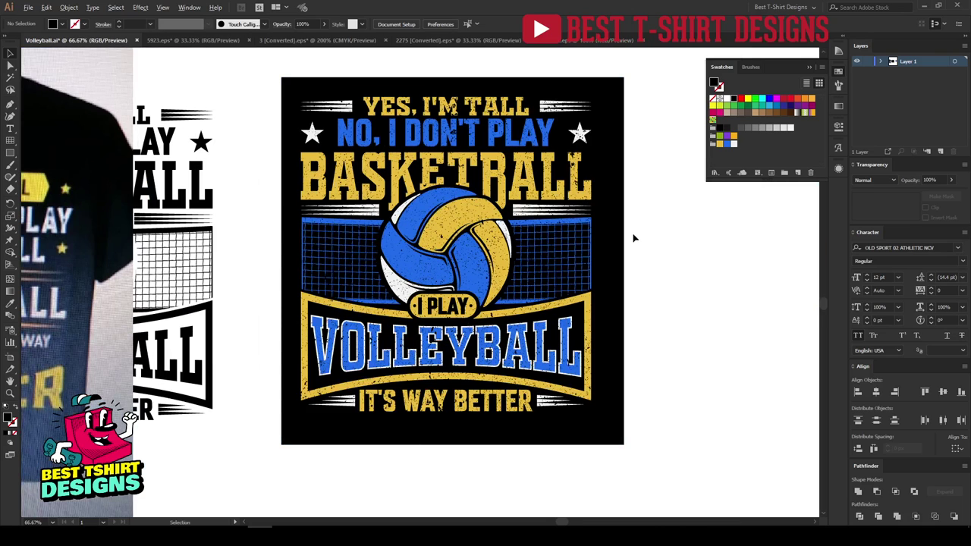
key("ctrl+minus")
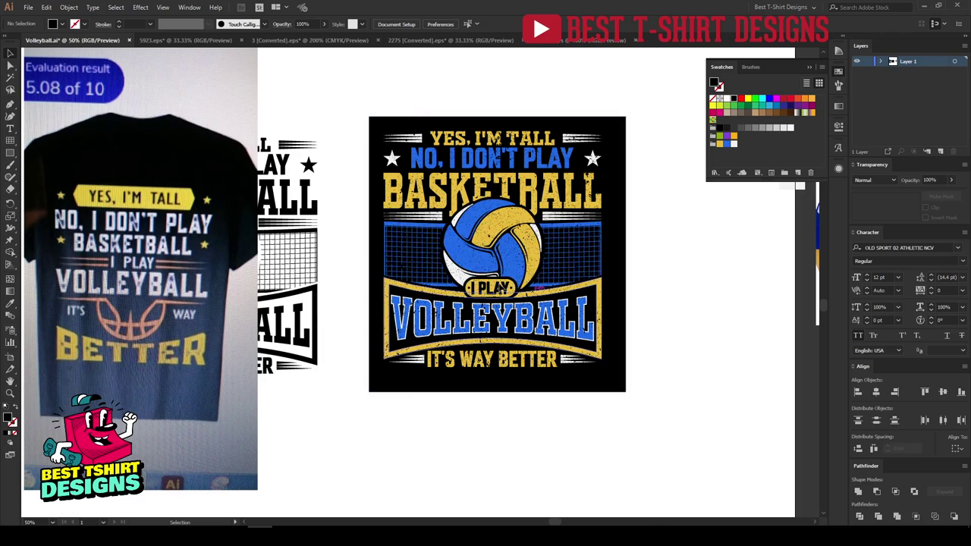
left_click_drag(520, 242, 522, 244)
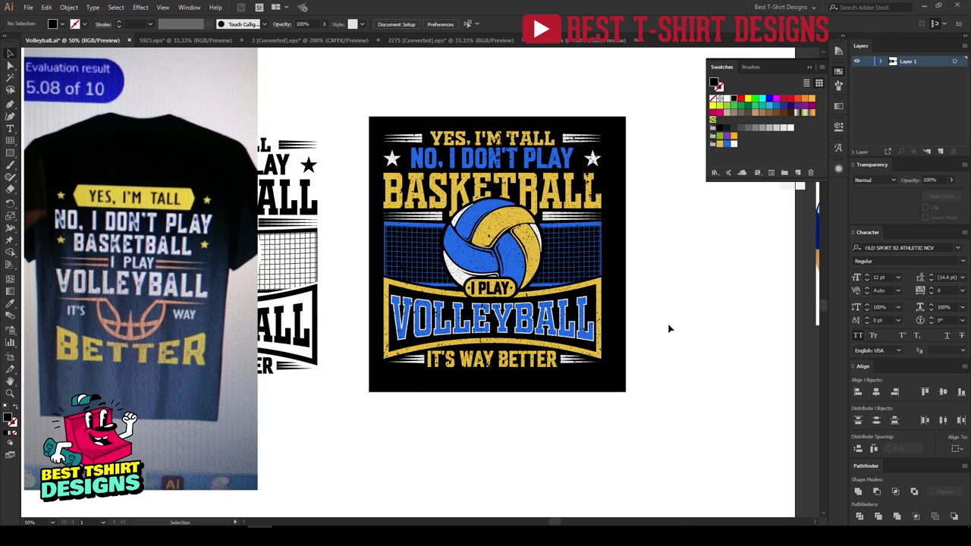
scroll(556, 221, "up", 1)
key("space")
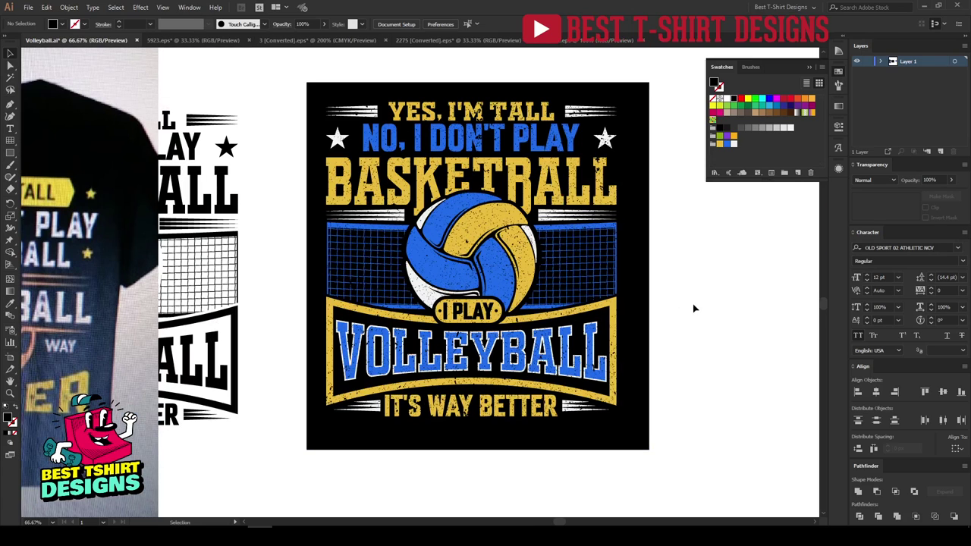